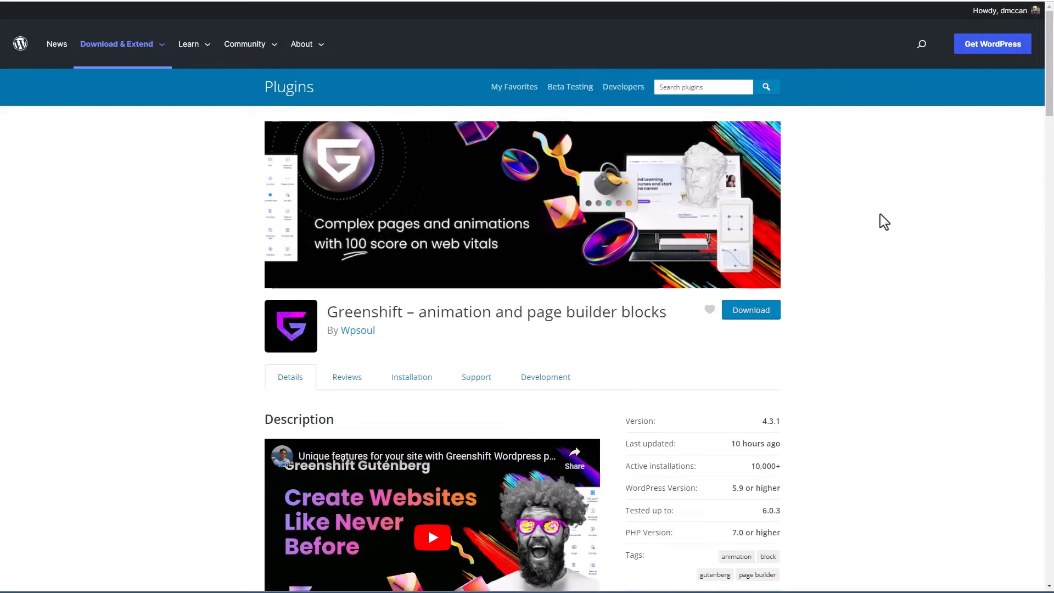
# Step: Review the Greenshift plugin's WordPress.org page, including its description, version details and ratings
pyautogui.scroll(-3, 880, 214)
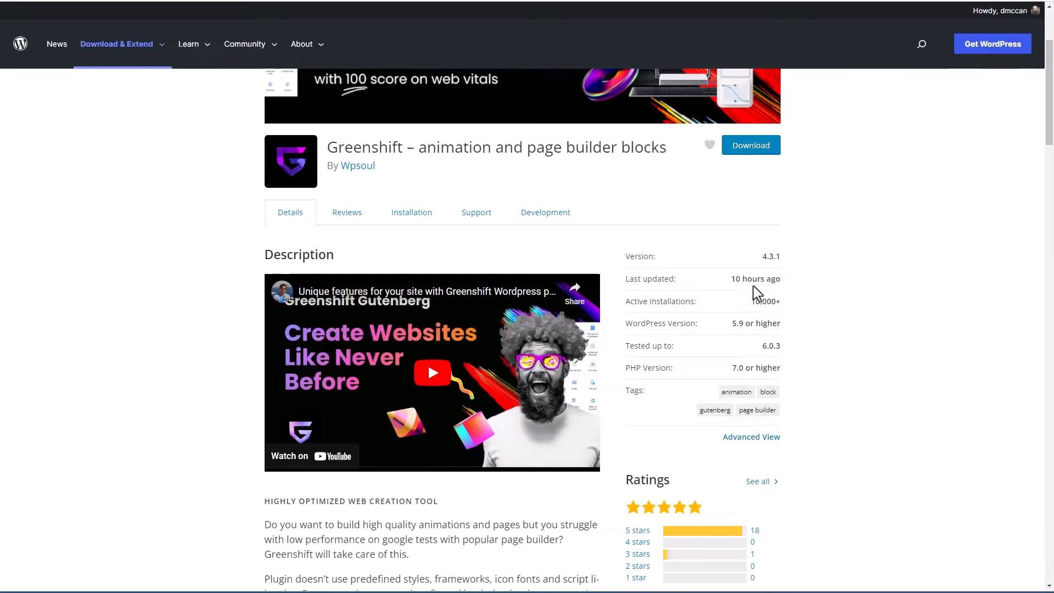
pyautogui.scroll(-3, 754, 286)
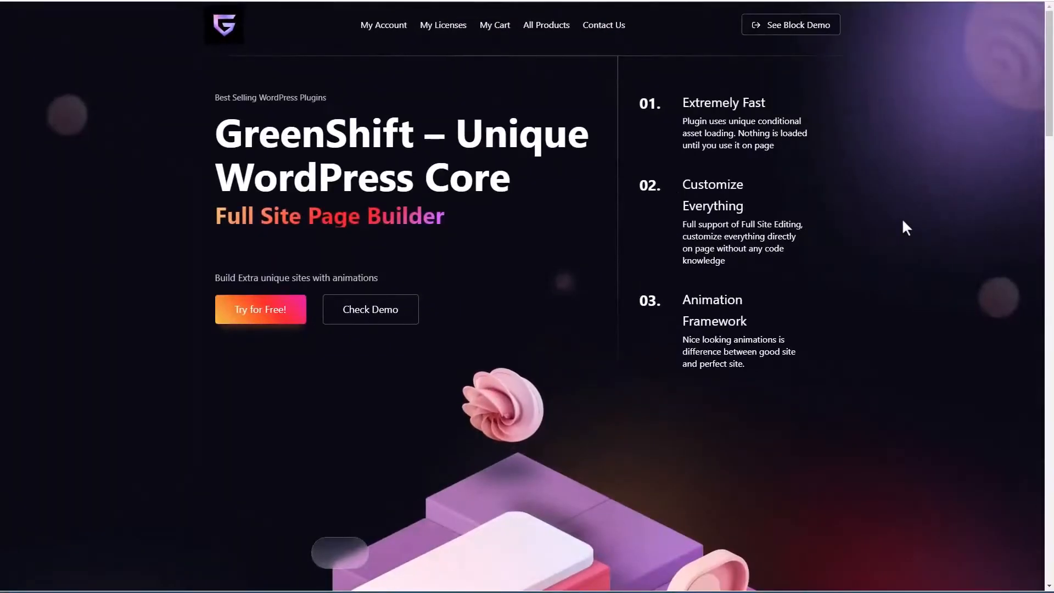
# Step: Review the addons and bundle prices on the Greenshift product site and open the All In One Pack offer
pyautogui.scroll(-5, 902, 222)
pyautogui.scroll(-5, 902, 222)
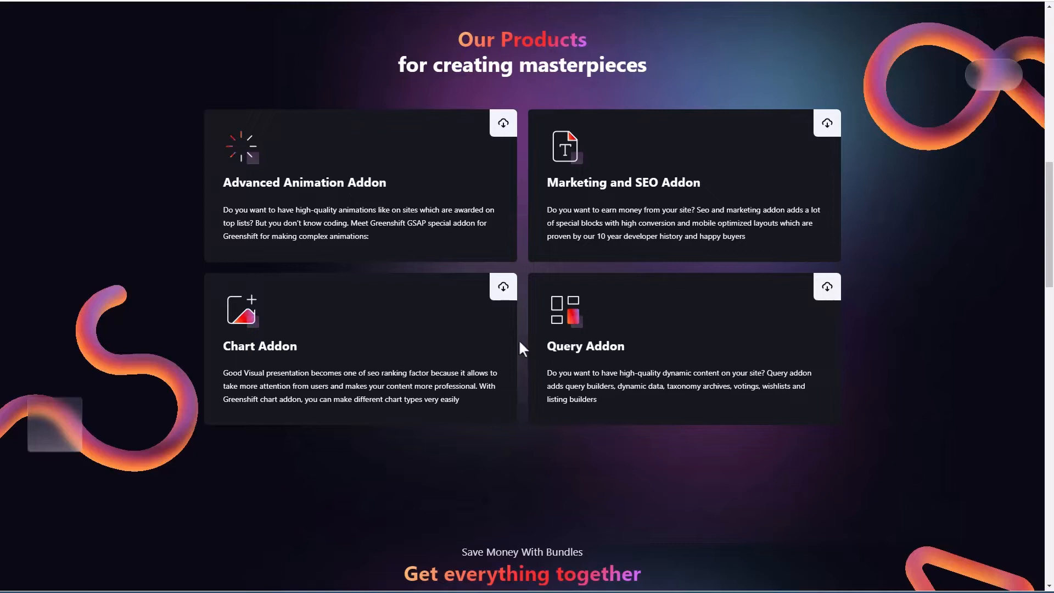
pyautogui.scroll(-4, 516, 332)
pyautogui.scroll(-5, 426, 288)
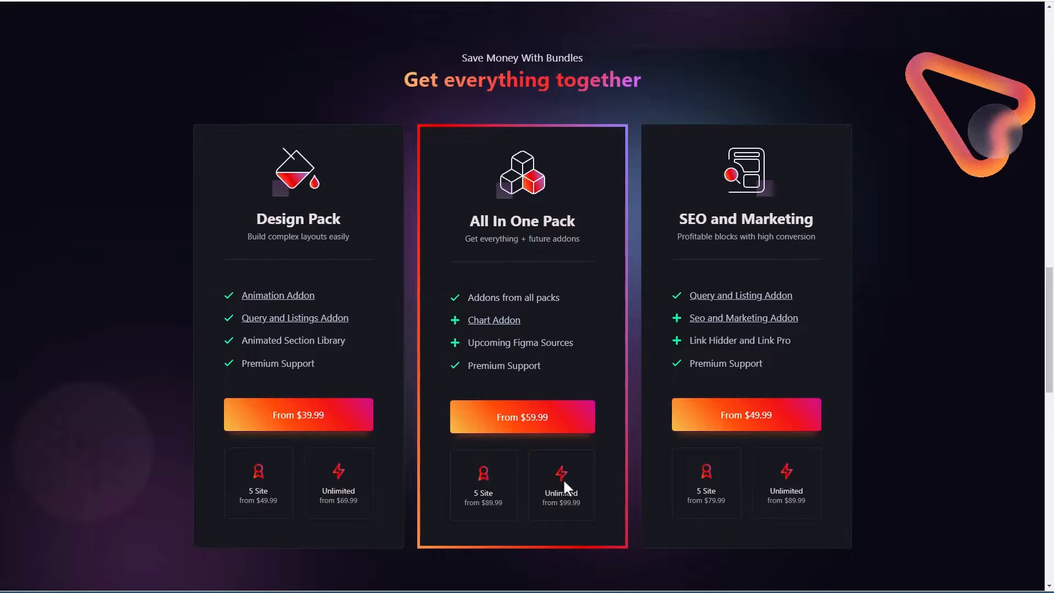
pyautogui.click(516, 425)
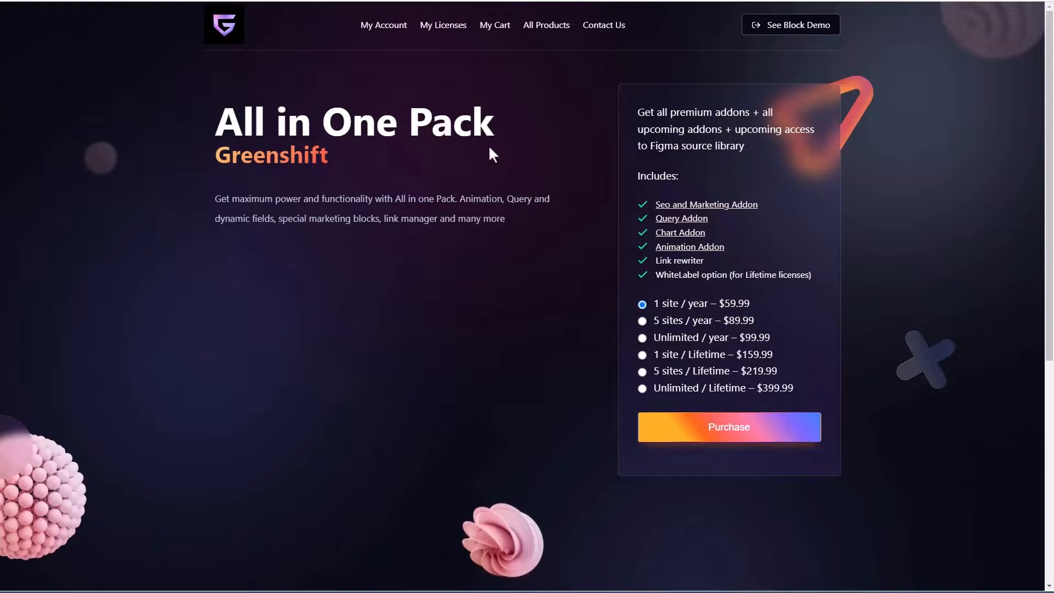
# Step: Open the block demo site and look through the core, Animation Addon and SEO and Marketing Addon blocks
pyautogui.click(786, 31)
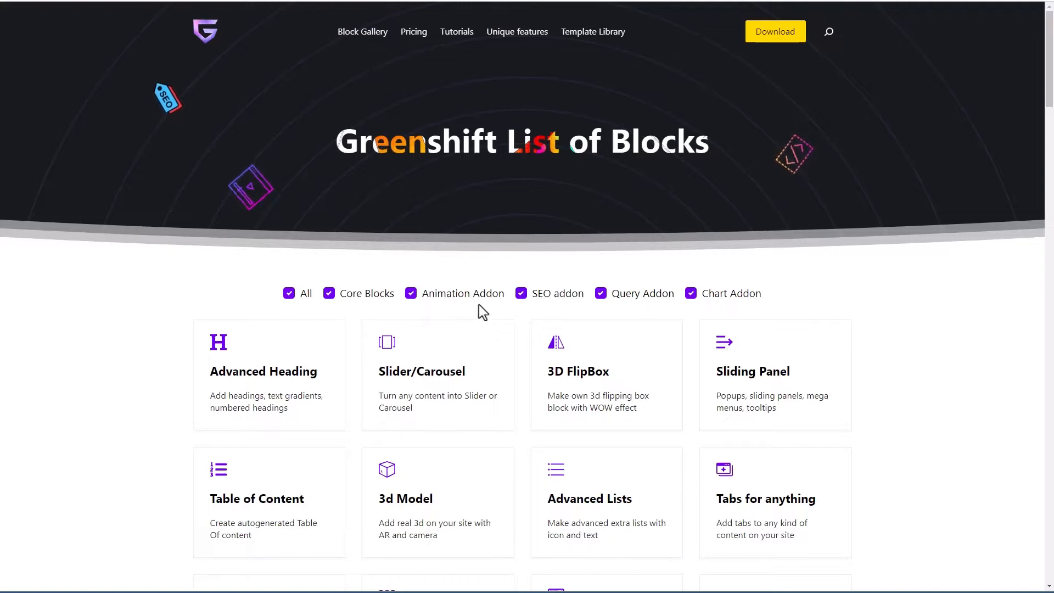
pyautogui.scroll(-3, 169, 359)
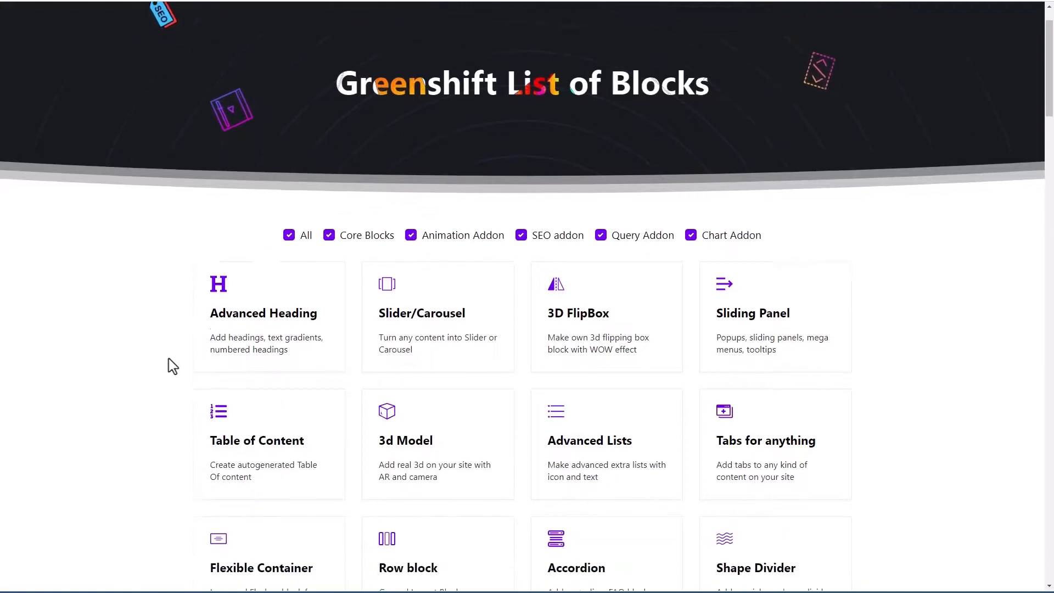
pyautogui.scroll(-7, 168, 359)
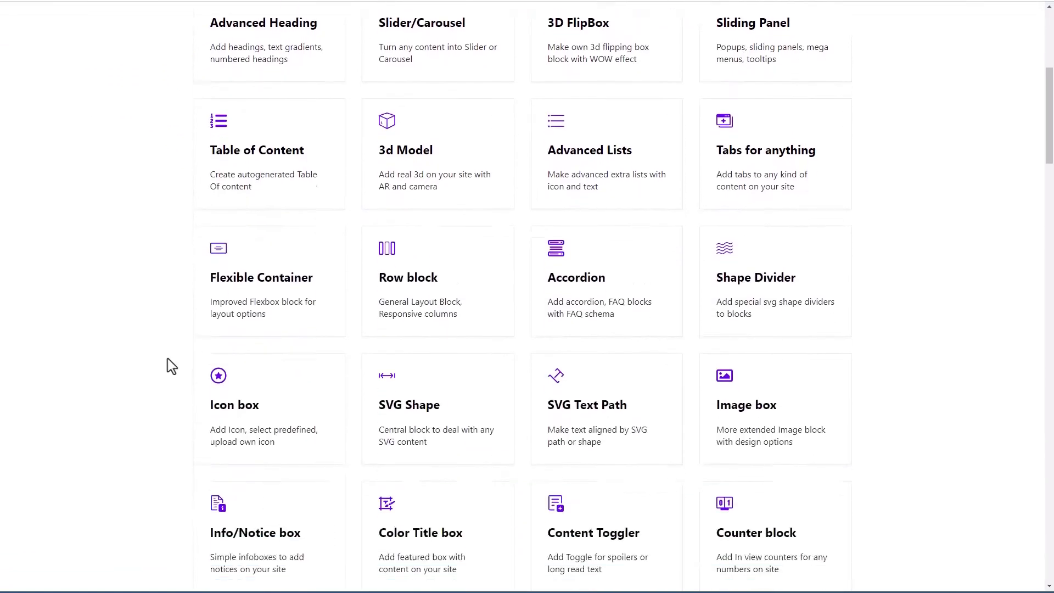
pyautogui.scroll(-8, 167, 357)
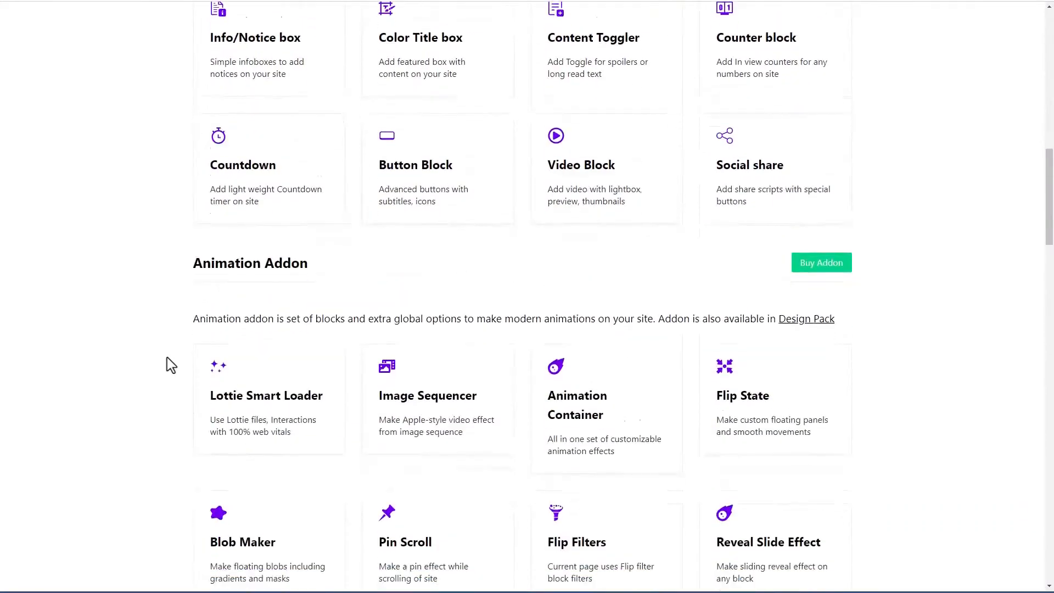
pyautogui.scroll(-5, 167, 358)
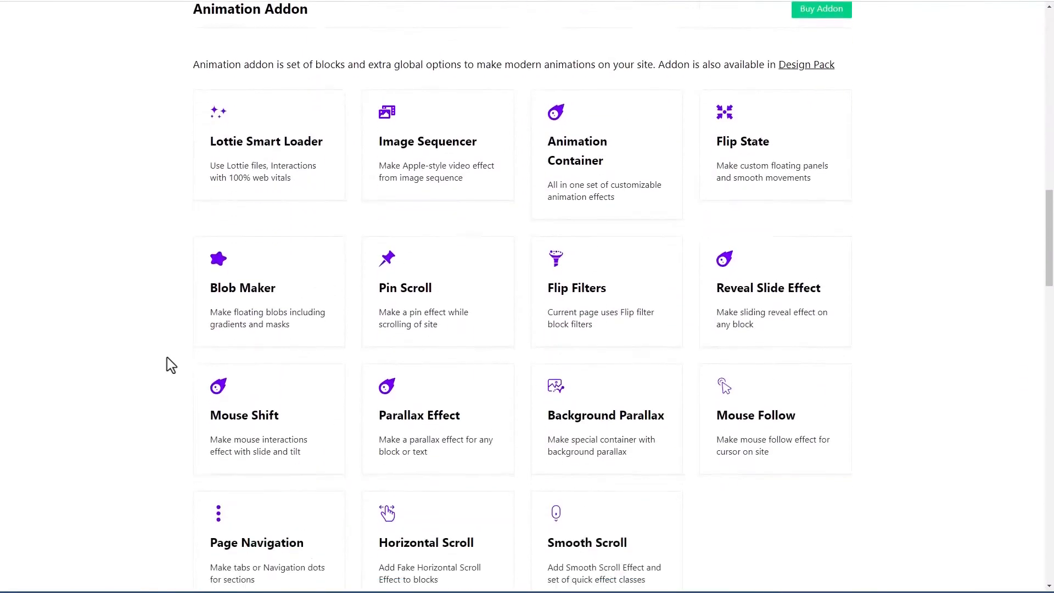
pyautogui.scroll(-9, 167, 364)
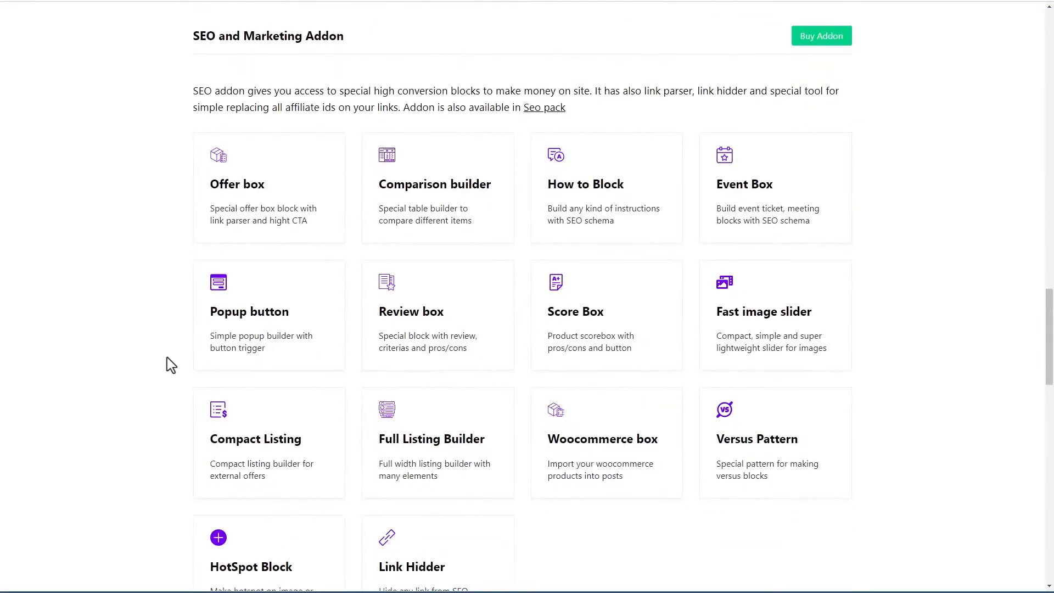
# Step: View the Comparison builder block's demo page, and review the Query Dynamic and Chart addon sections of the block list
pyautogui.click(391, 178)
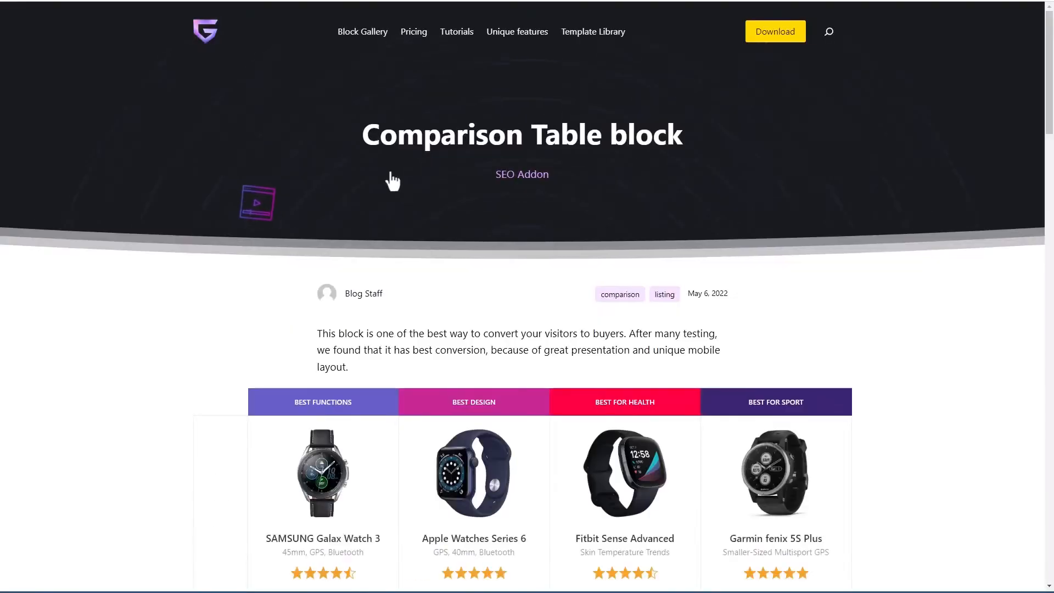
pyautogui.scroll(-4, 388, 173)
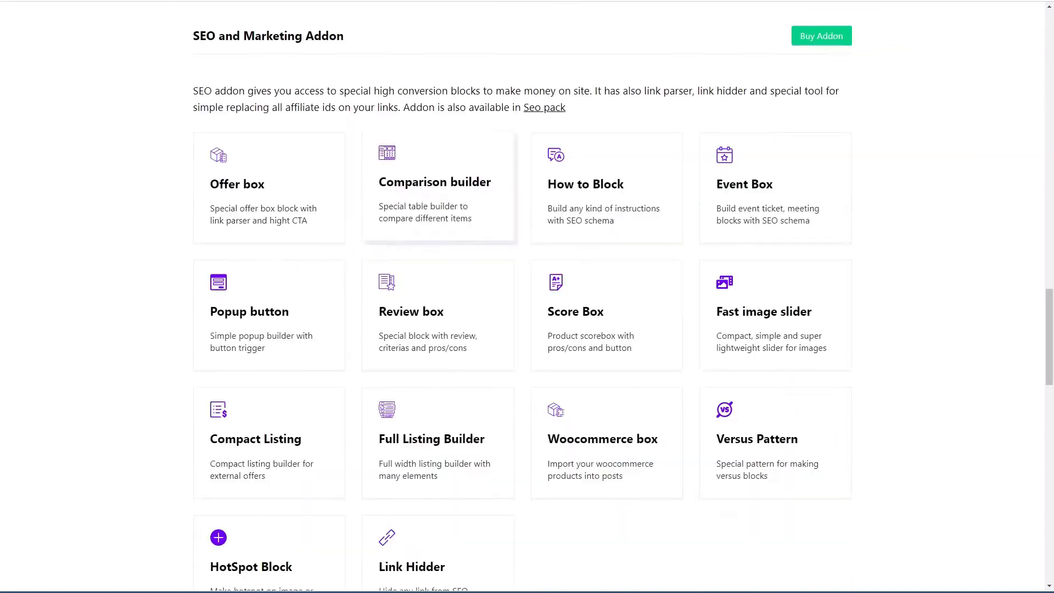
pyautogui.scroll(-10, 110, 94)
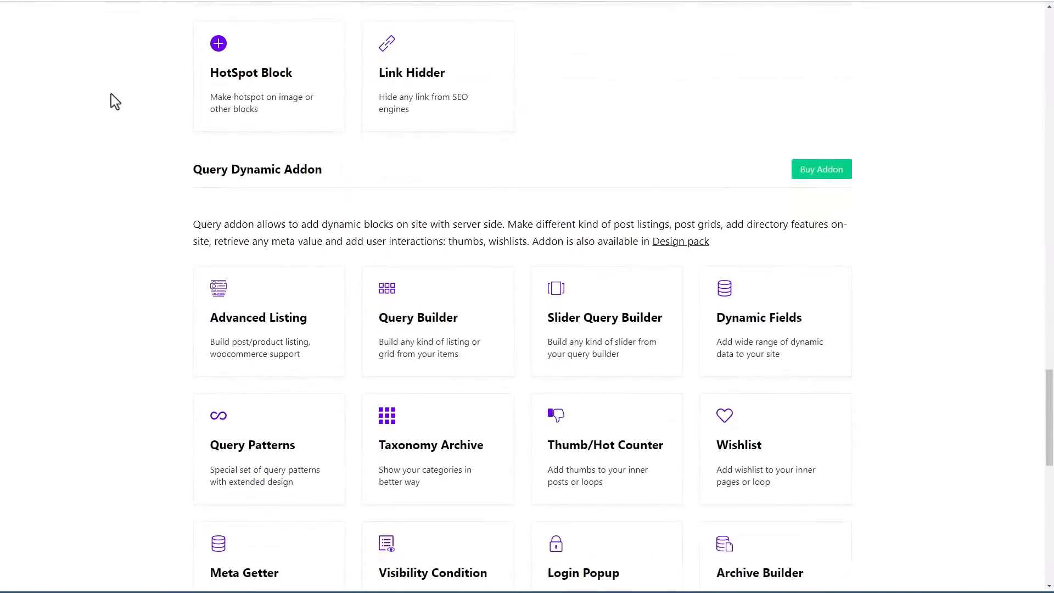
pyautogui.scroll(-9, 111, 94)
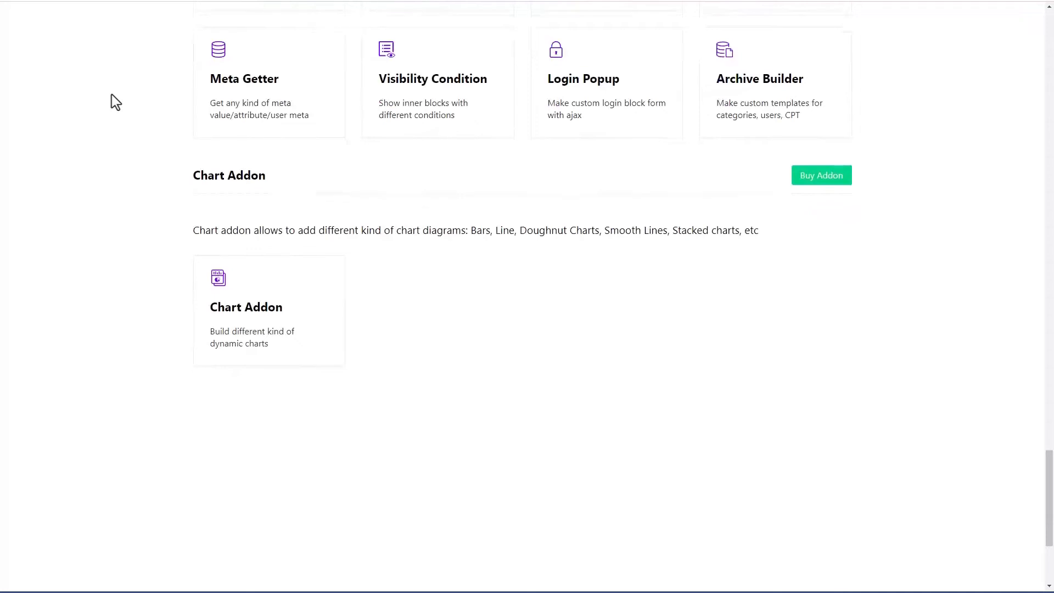
pyautogui.scroll(2, 111, 93)
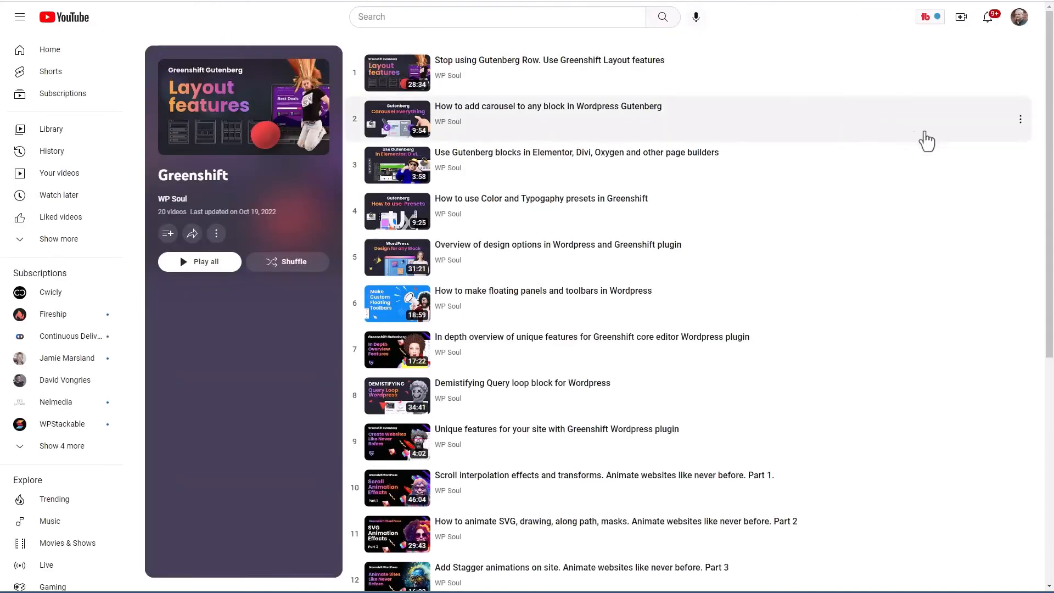
# Step: Look through the tutorial videos in WP Soul's Greenshift playlist on YouTube
pyautogui.scroll(-5, 670, 82)
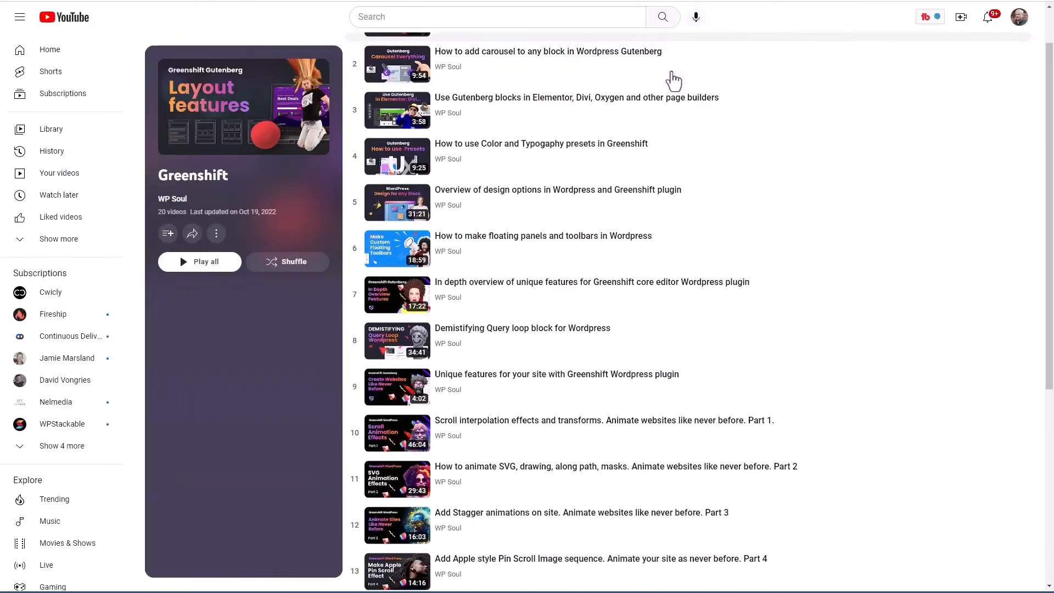
pyautogui.scroll(-2, 671, 84)
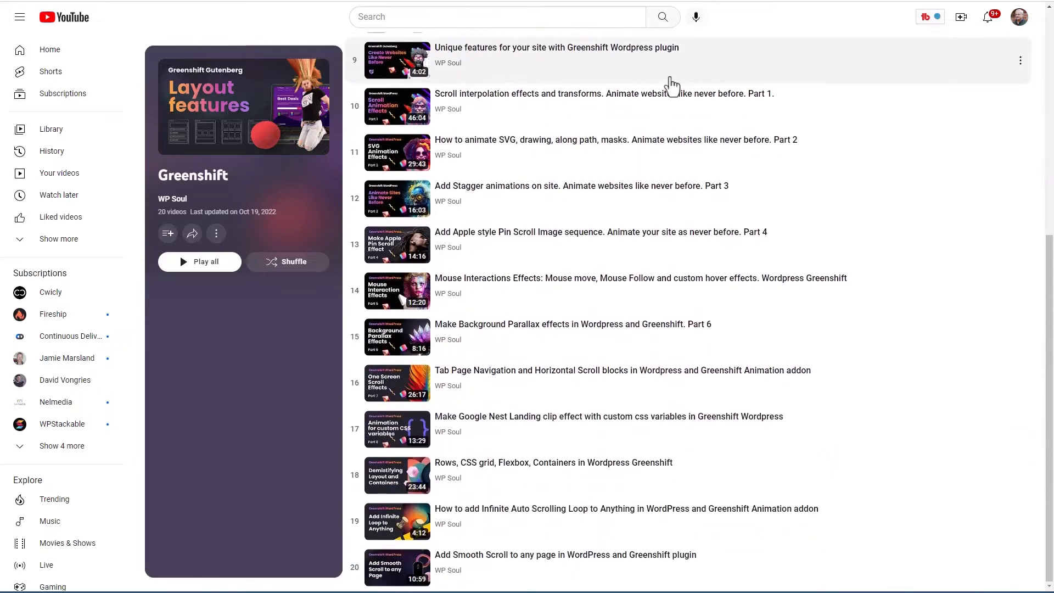
pyautogui.scroll(2, 671, 88)
pyautogui.scroll(6, 671, 90)
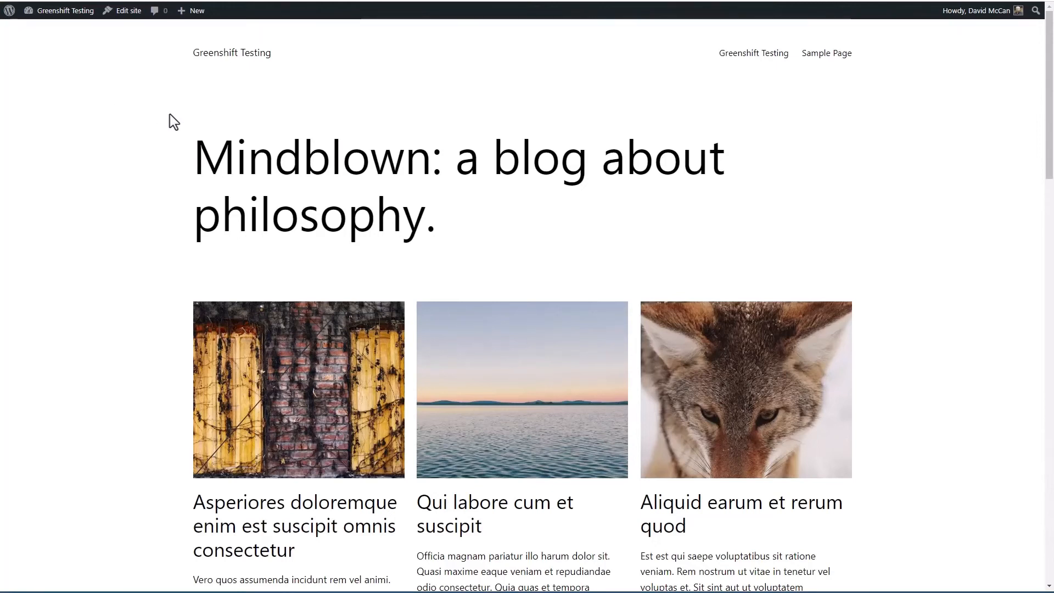
# Step: Look over the Greenshift Testing site's front page and open the list of installed plugins in its admin area
pyautogui.scroll(-2, 508, 404)
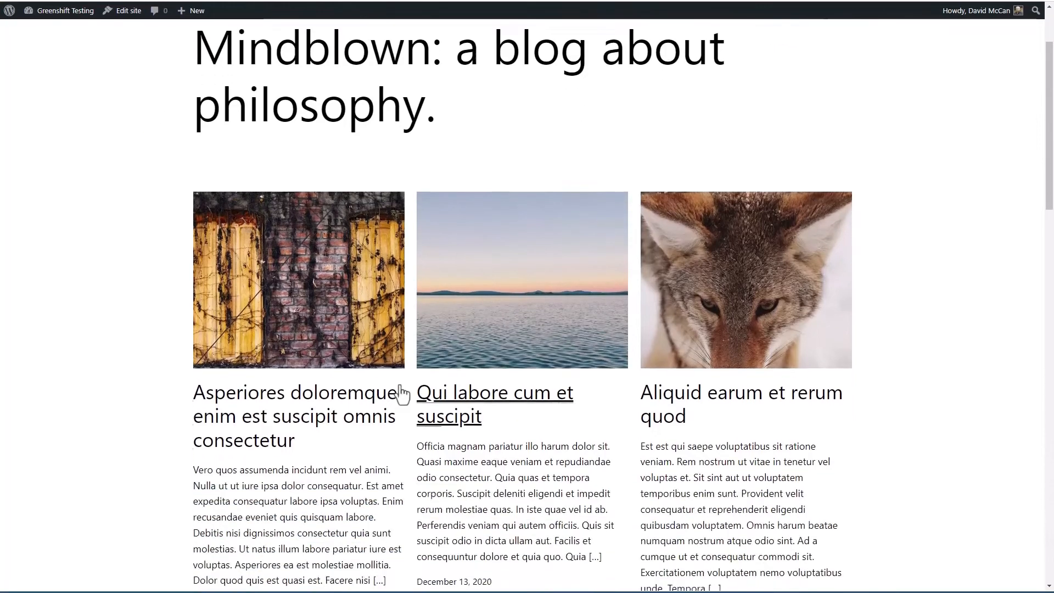
pyautogui.scroll(2, 582, 363)
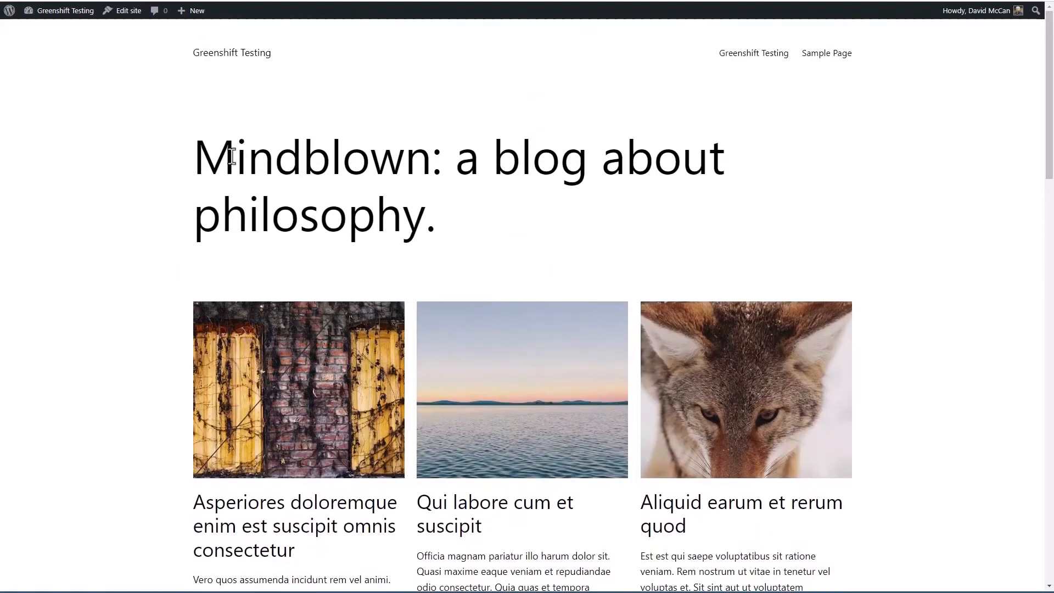
pyautogui.moveTo(67, 22)
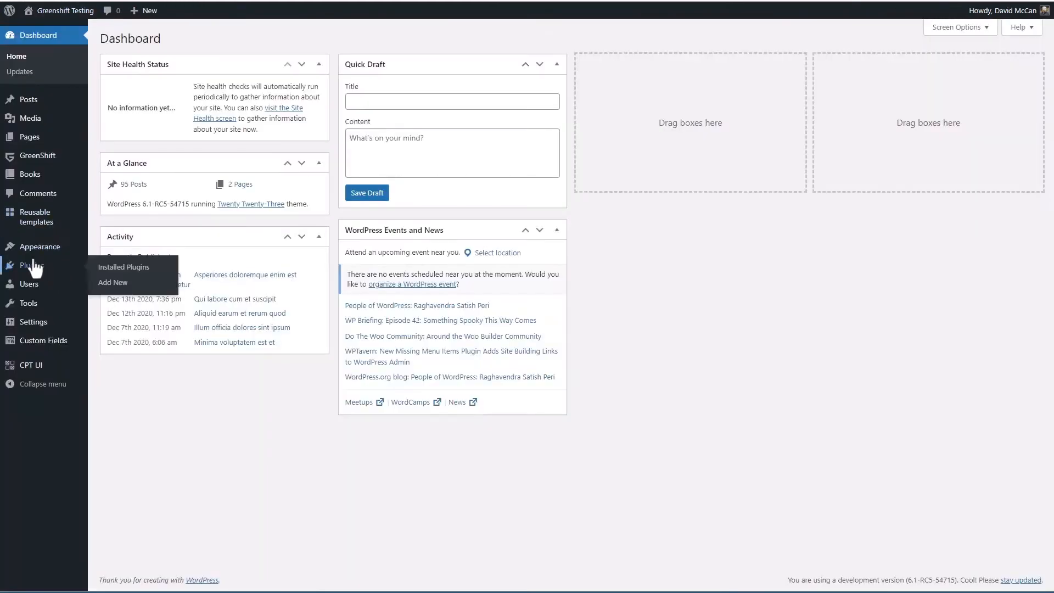
pyautogui.click(33, 264)
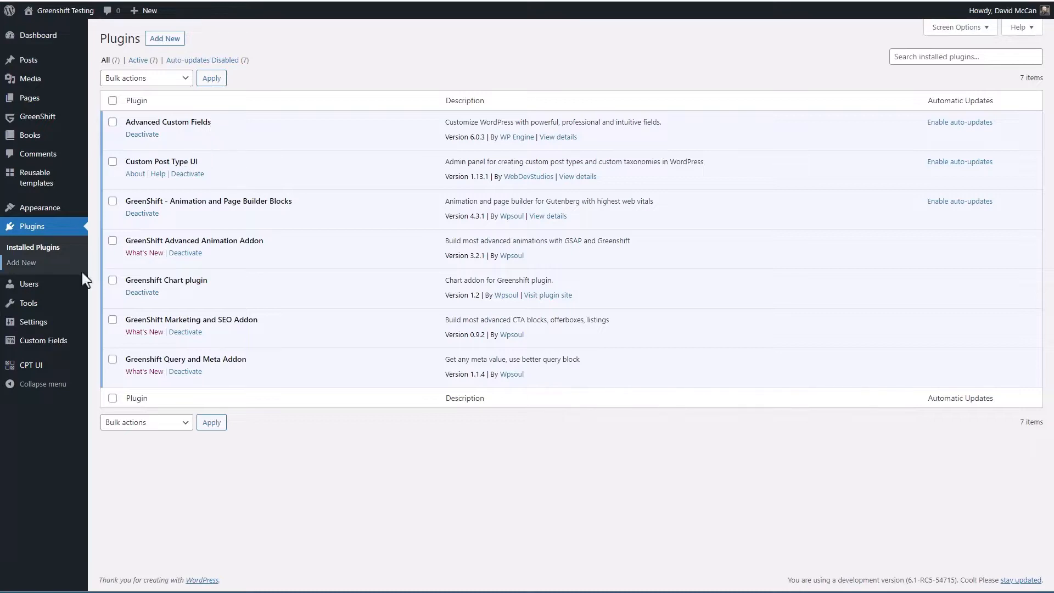
# Step: List all entries of the Books post type and open The Sea Queen in the editor
pyautogui.moveTo(55, 346)
pyautogui.moveTo(30, 139)
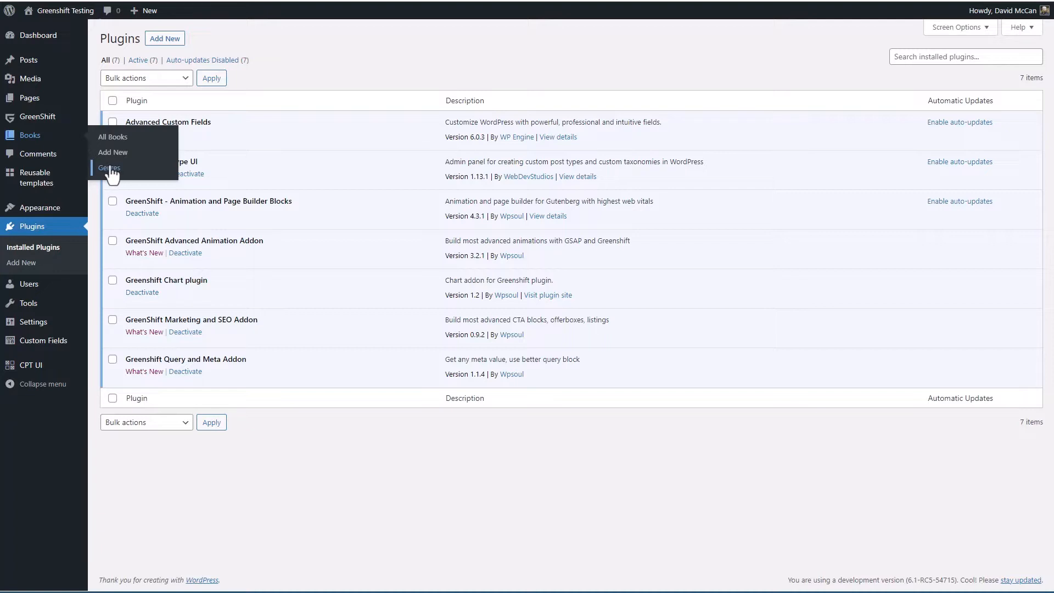
pyautogui.click(131, 138)
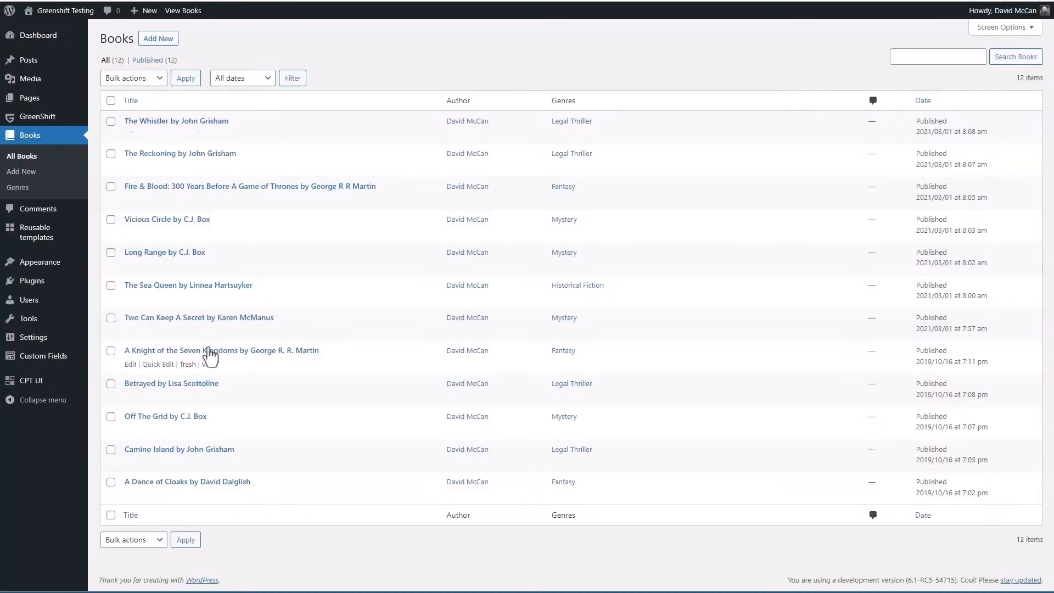
pyautogui.click(188, 286)
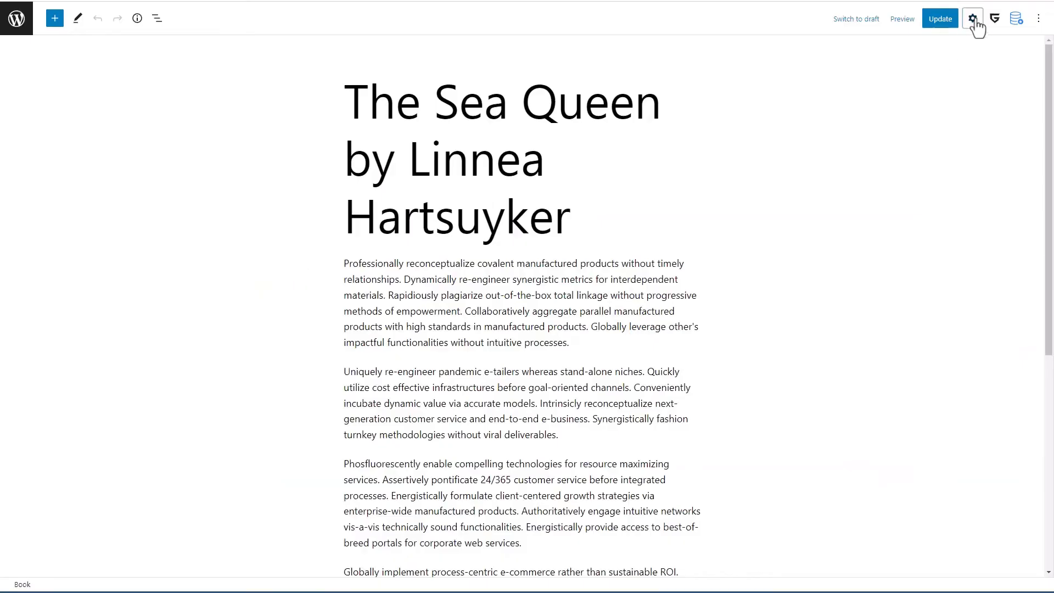
# Step: Show the book's settings and examine its genres, featured image and custom Book Fields
pyautogui.click(973, 20)
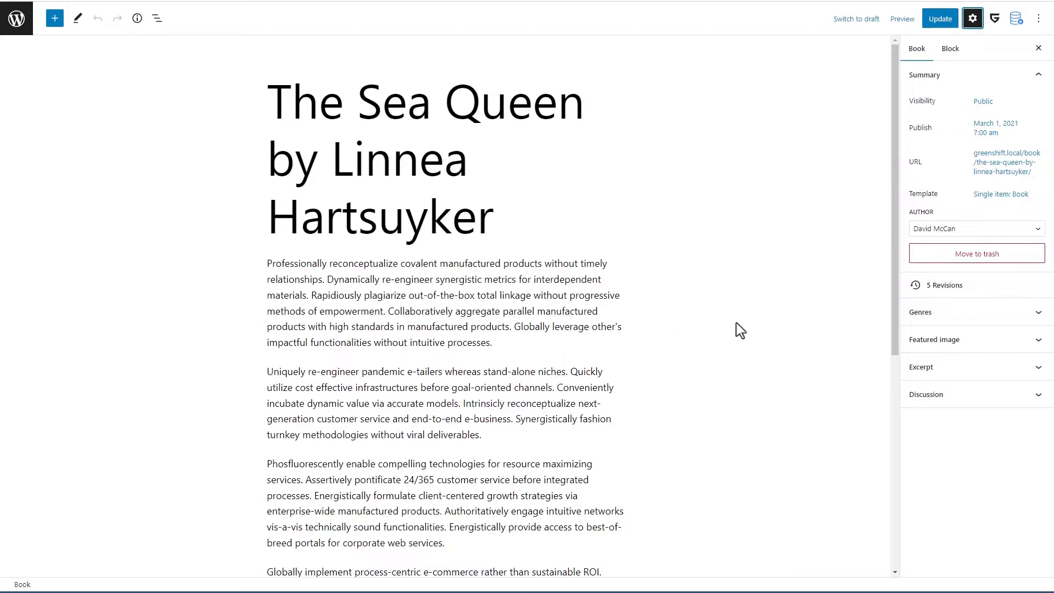
pyautogui.click(941, 316)
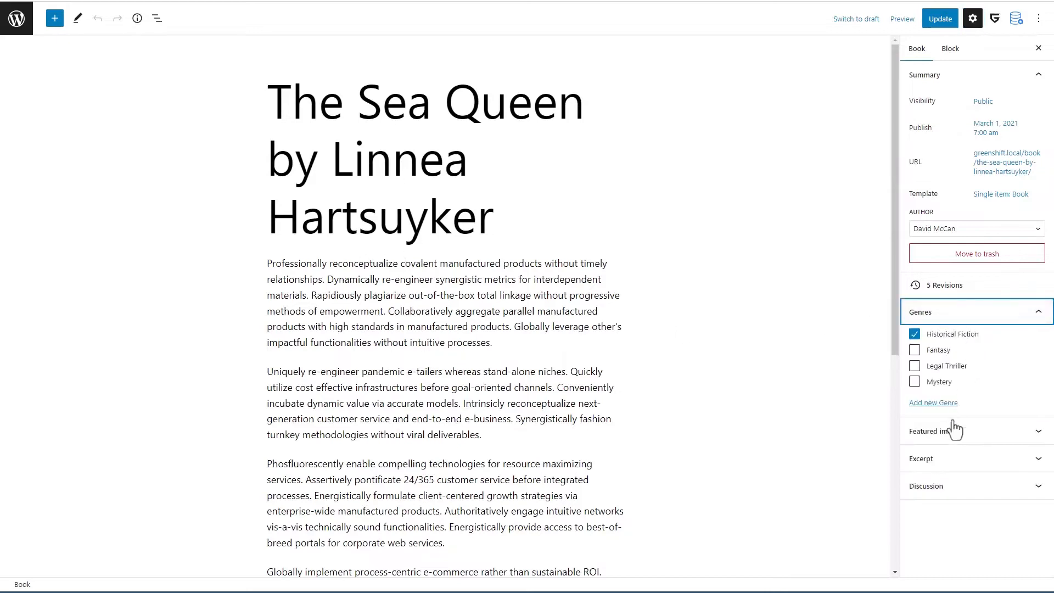
pyautogui.click(959, 433)
pyautogui.scroll(-5, 795, 413)
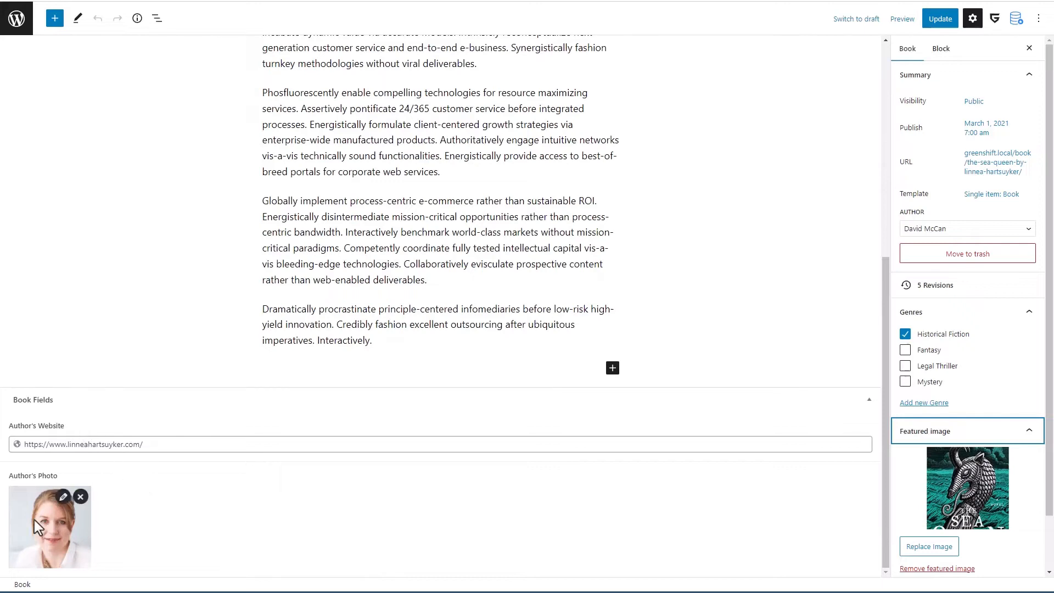
# Step: Leave the book editor and reopen the list of installed plugins
pyautogui.click(19, 25)
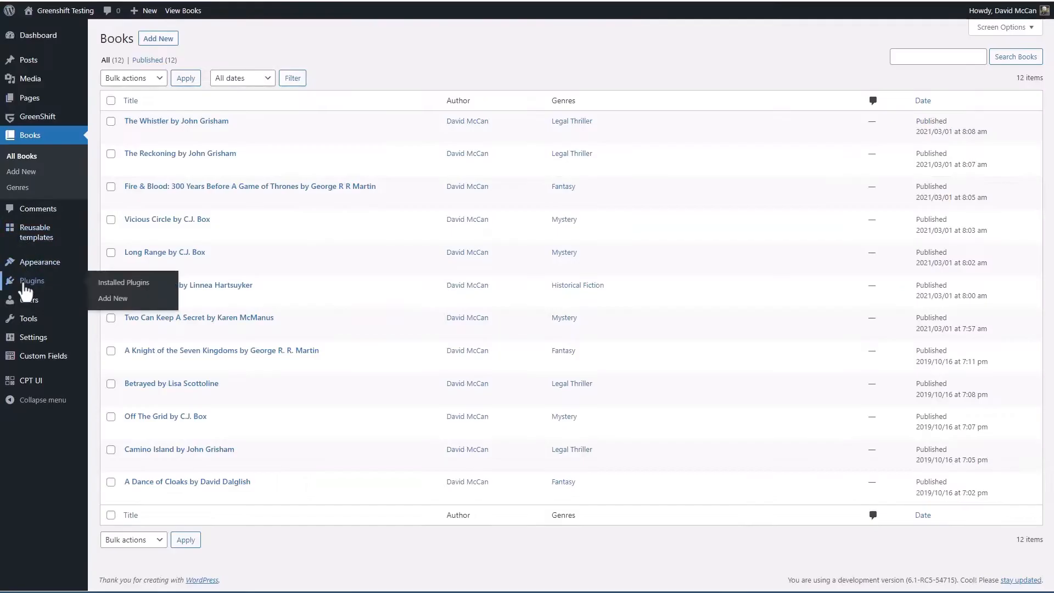
pyautogui.click(25, 283)
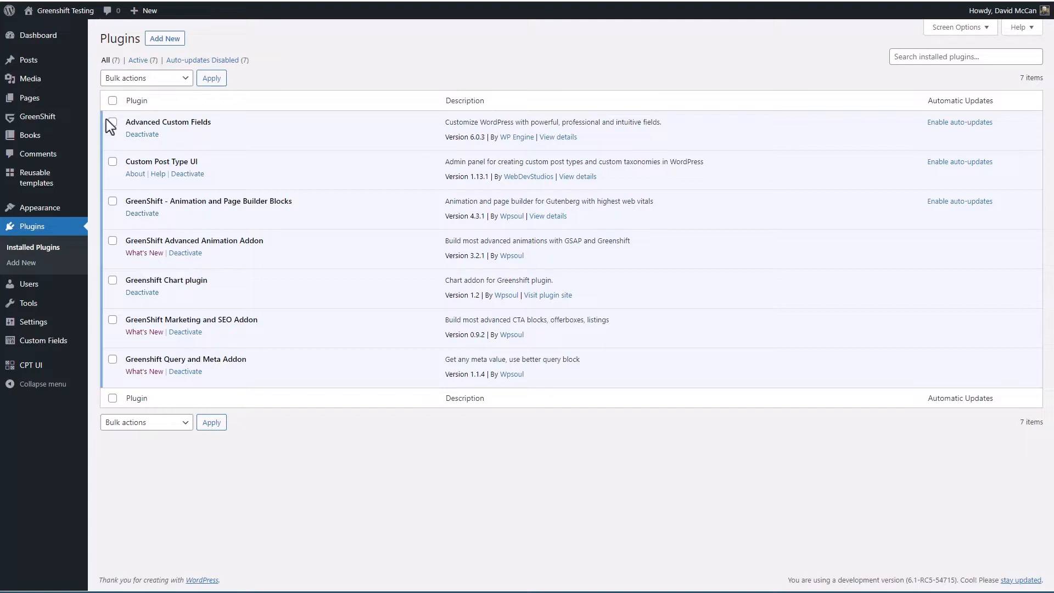
# Step: Open the GreenShift plugin's welcome page in the admin area and look through its video and tutorial links
pyautogui.moveTo(37, 120)
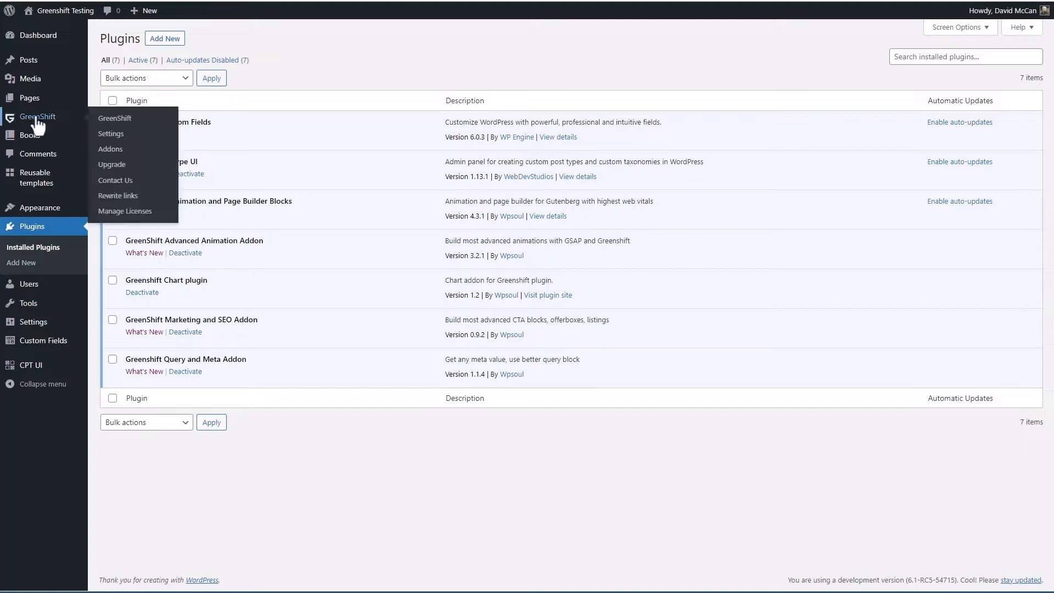
pyautogui.click(116, 119)
pyautogui.scroll(-1, 235, 163)
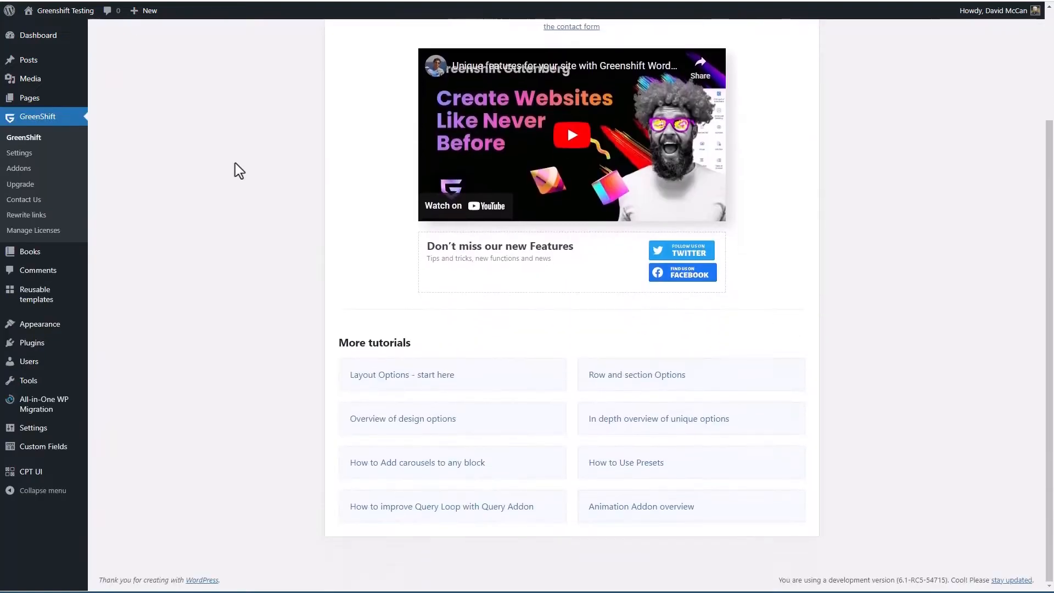
pyautogui.scroll(3, 235, 163)
# Step: Open the GreenShift settings and view the general font options and the CSS saving options
pyautogui.click(20, 152)
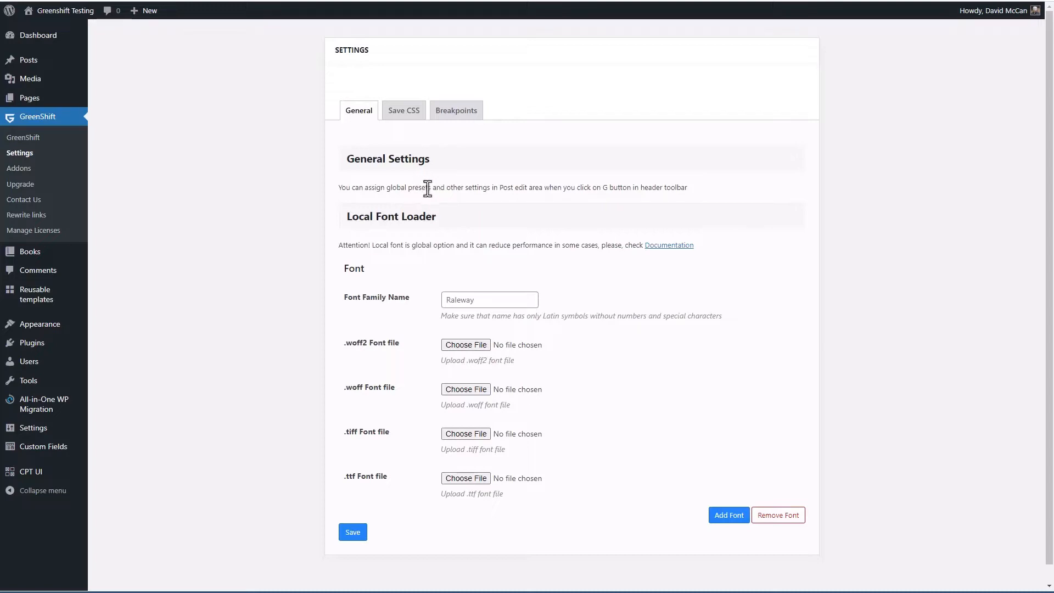
pyautogui.click(407, 117)
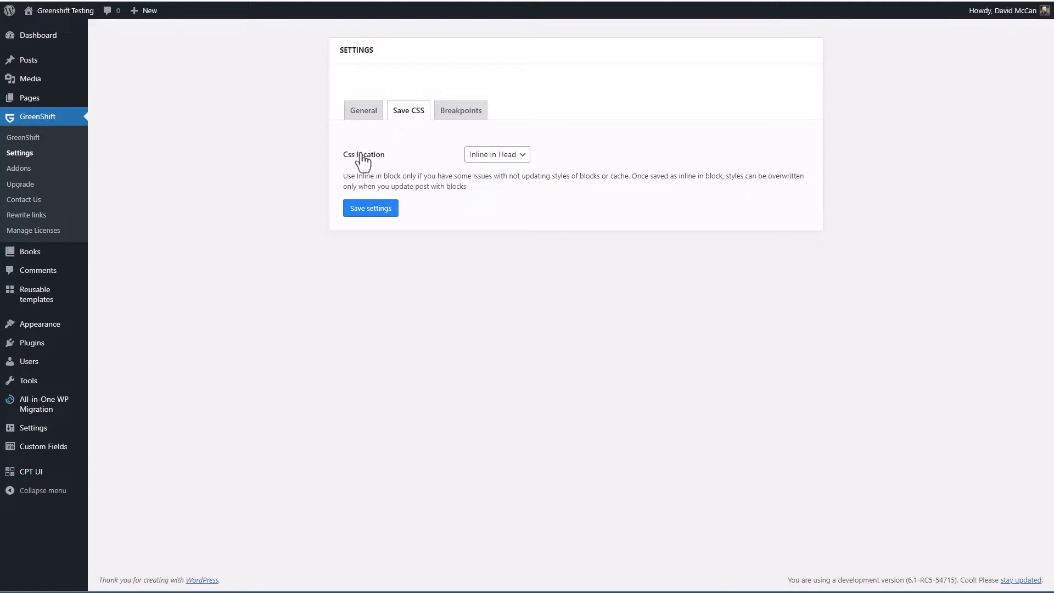
# Step: Review GreenShift's breakpoint settings, addon list, upgrade status, contact information and rewrite links
pyautogui.click(459, 116)
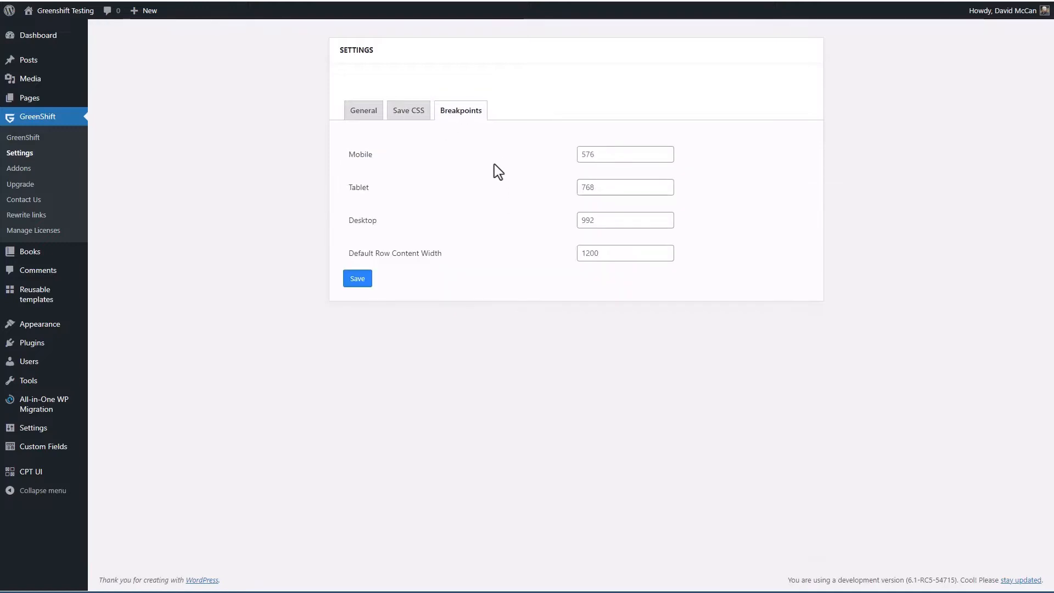
pyautogui.click(22, 168)
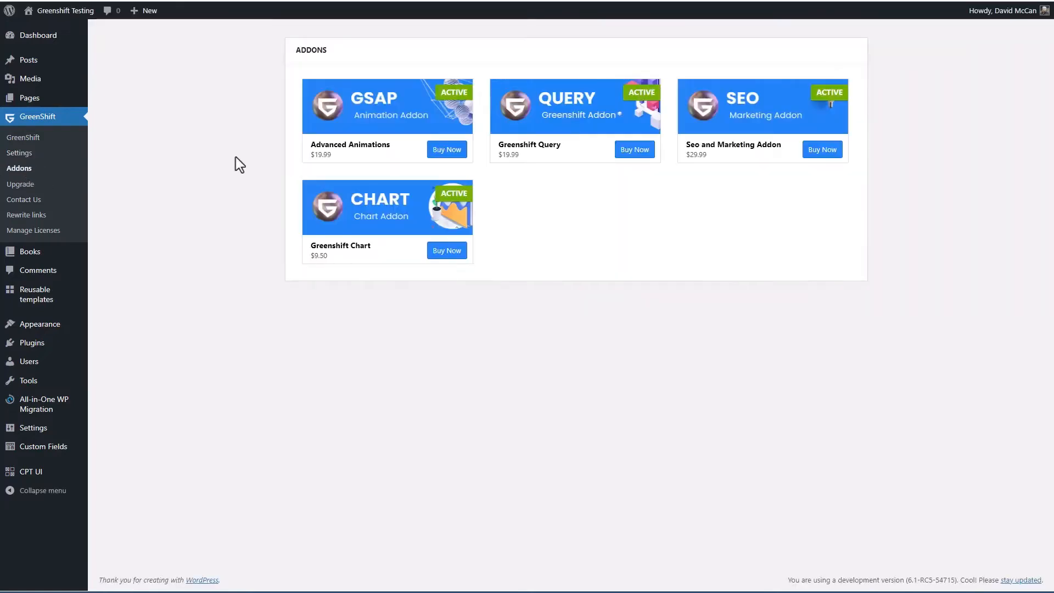
pyautogui.click(31, 185)
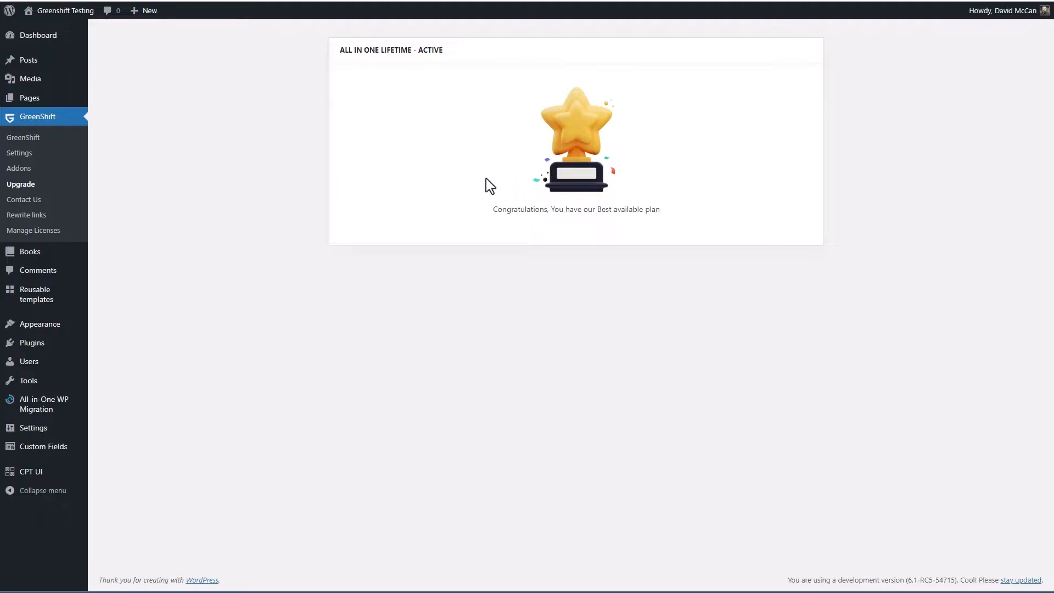
pyautogui.click(23, 201)
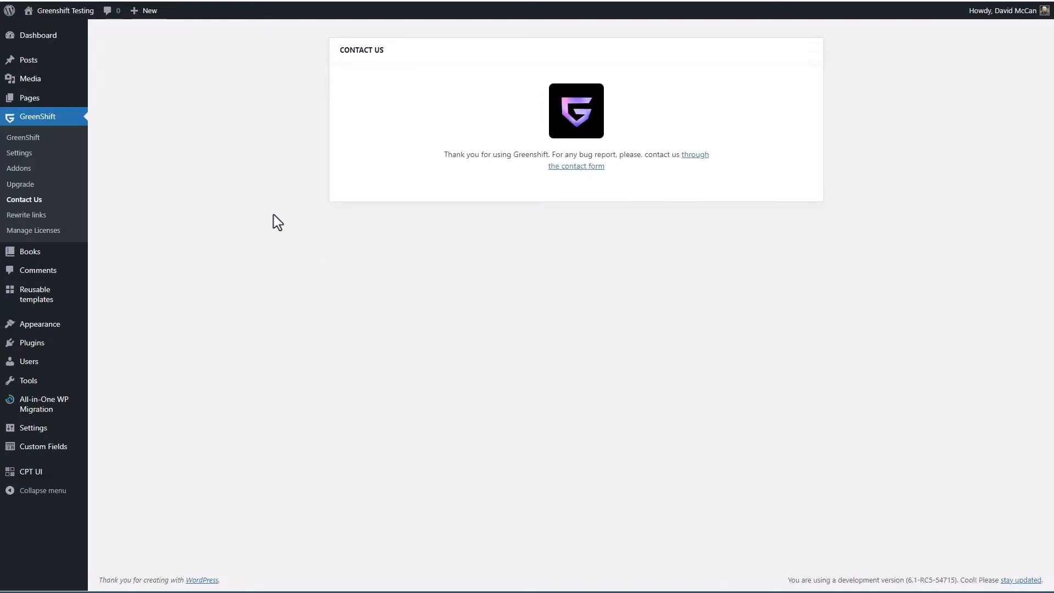
pyautogui.click(25, 215)
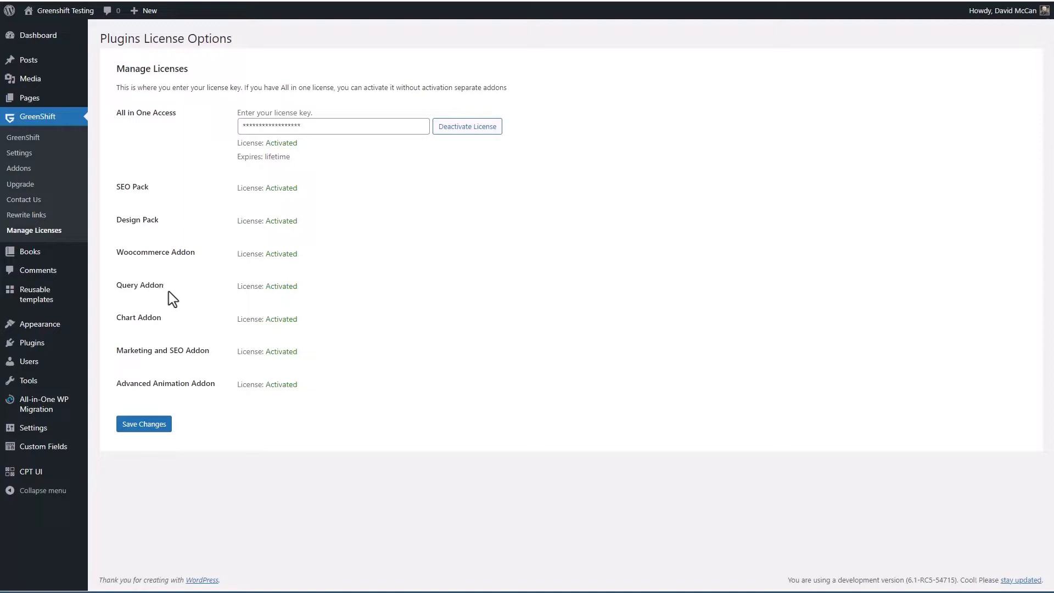
# Step: Go to the reusable templates area and show the settings of a new, empty reusable block
pyautogui.moveTo(66, 300)
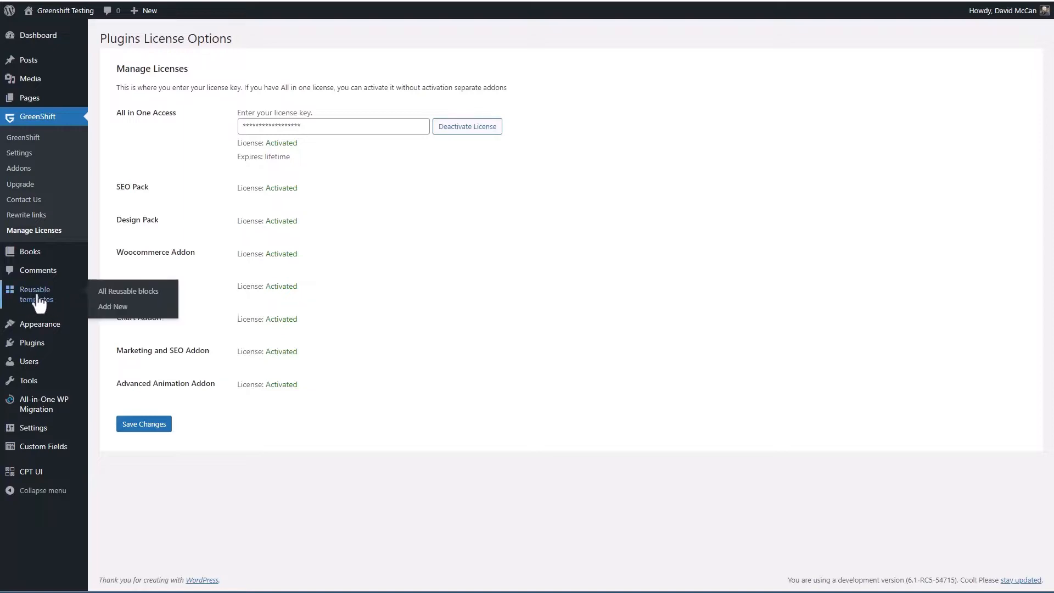
pyautogui.click(111, 293)
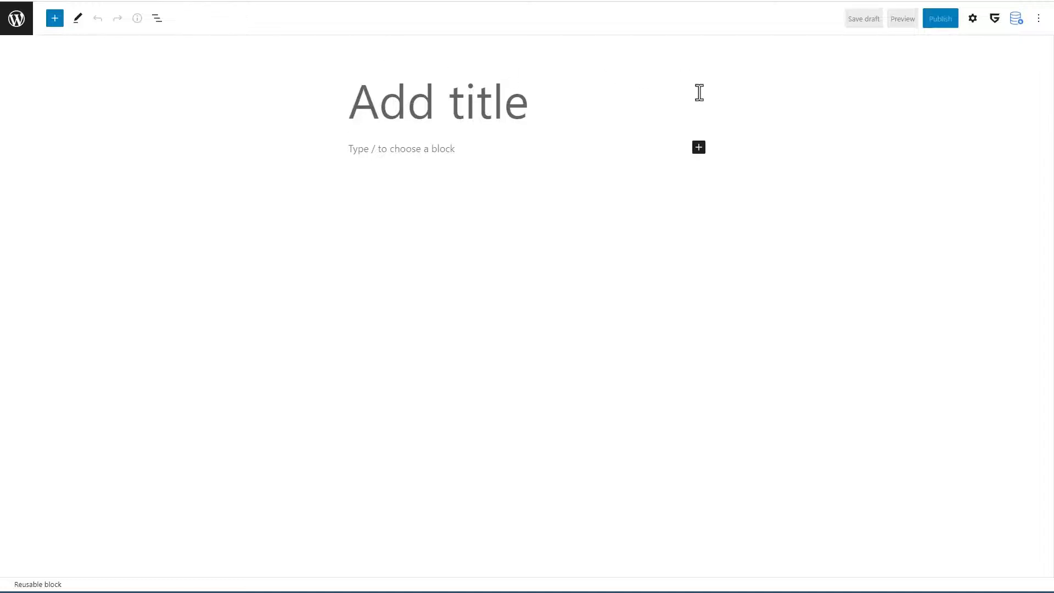
pyautogui.click(975, 22)
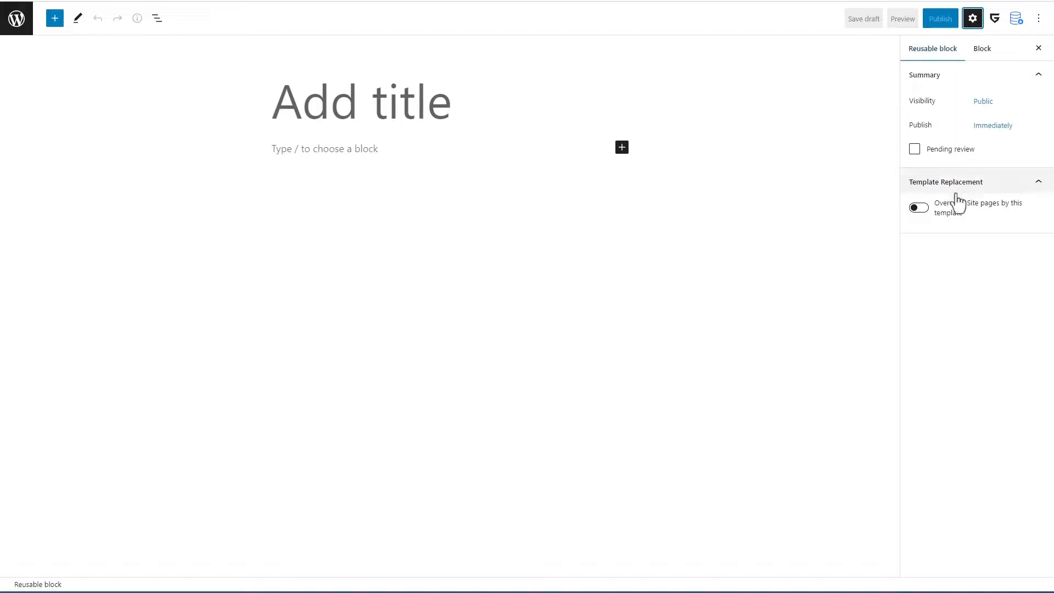
# Step: Turn on overwriting site pages with this template and look over the Taxonomy, User page, Post type Archive, Singular and 404 options
pyautogui.click(924, 210)
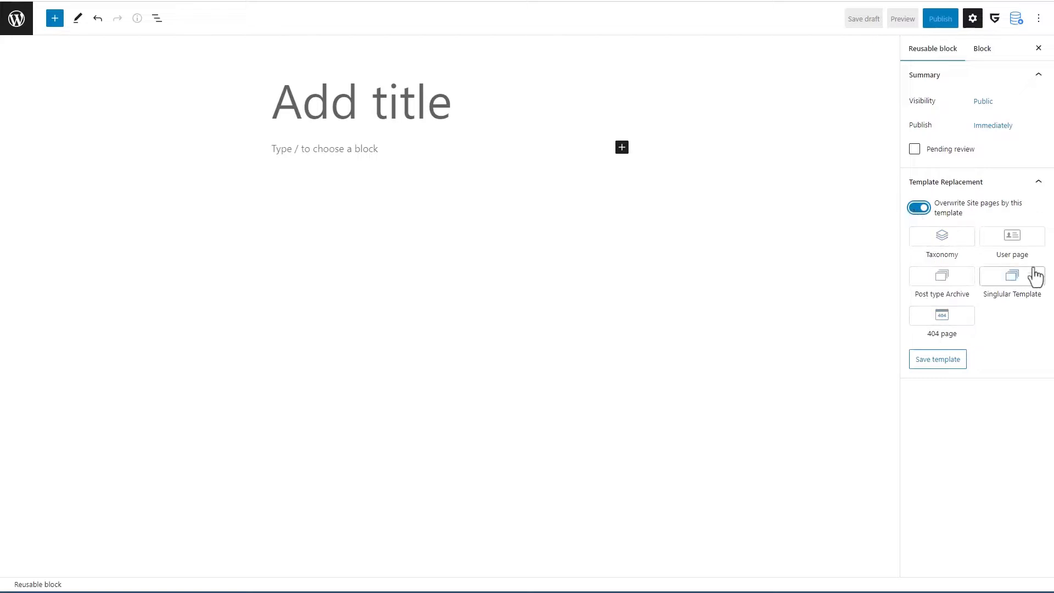
pyautogui.click(950, 238)
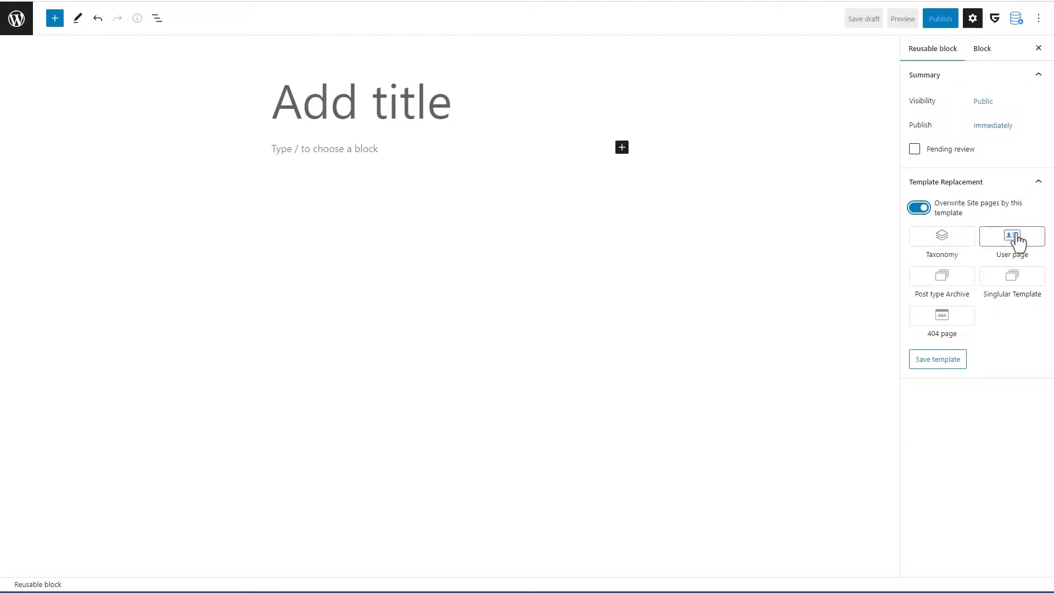
pyautogui.click(939, 289)
pyautogui.click(945, 324)
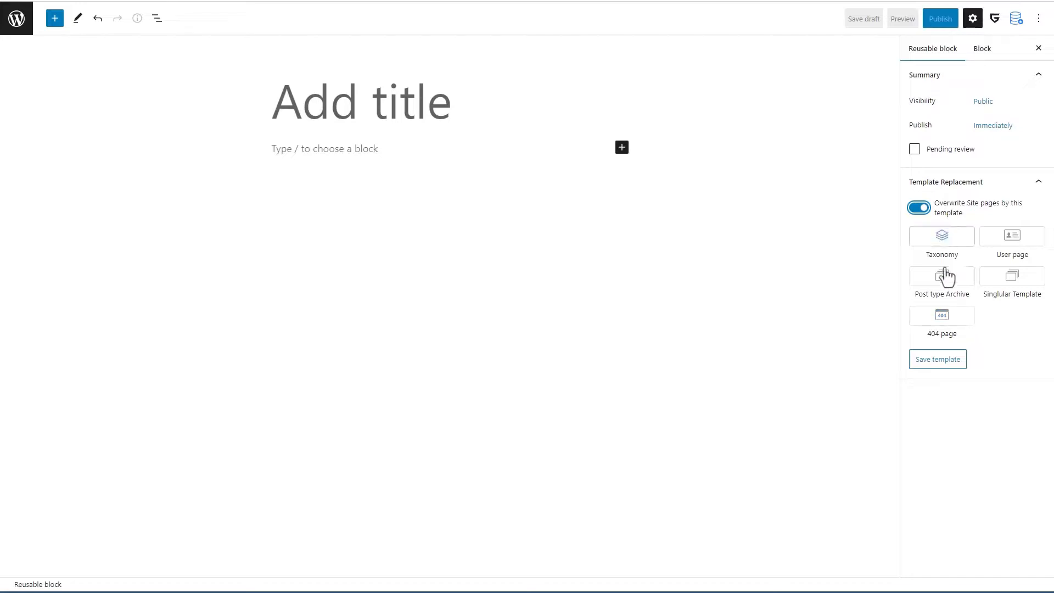
pyautogui.click(958, 240)
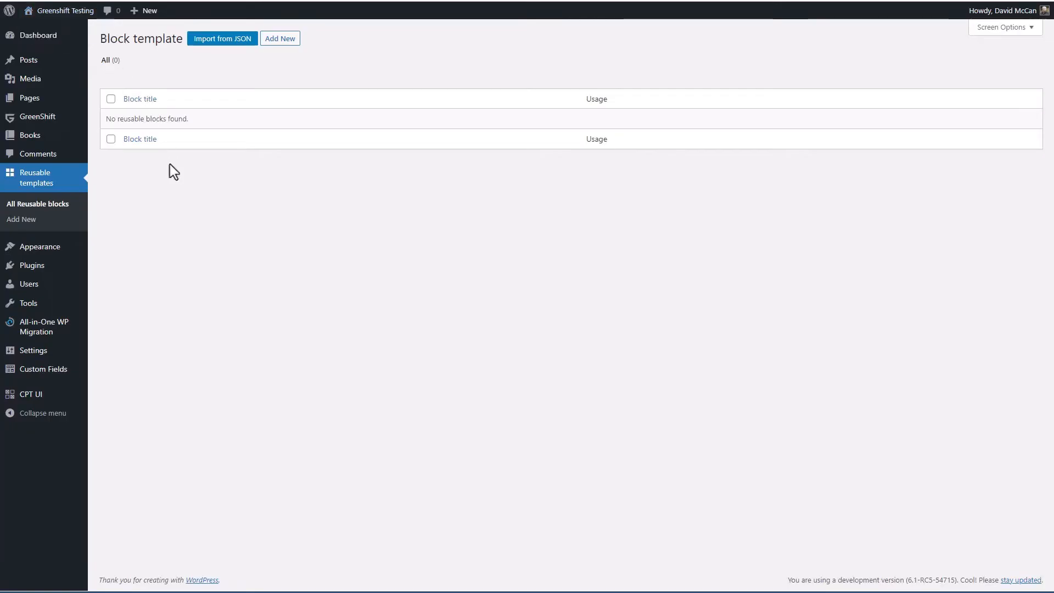
# Step: Open the Greenshift Testing page in the block editor
pyautogui.moveTo(119, 273)
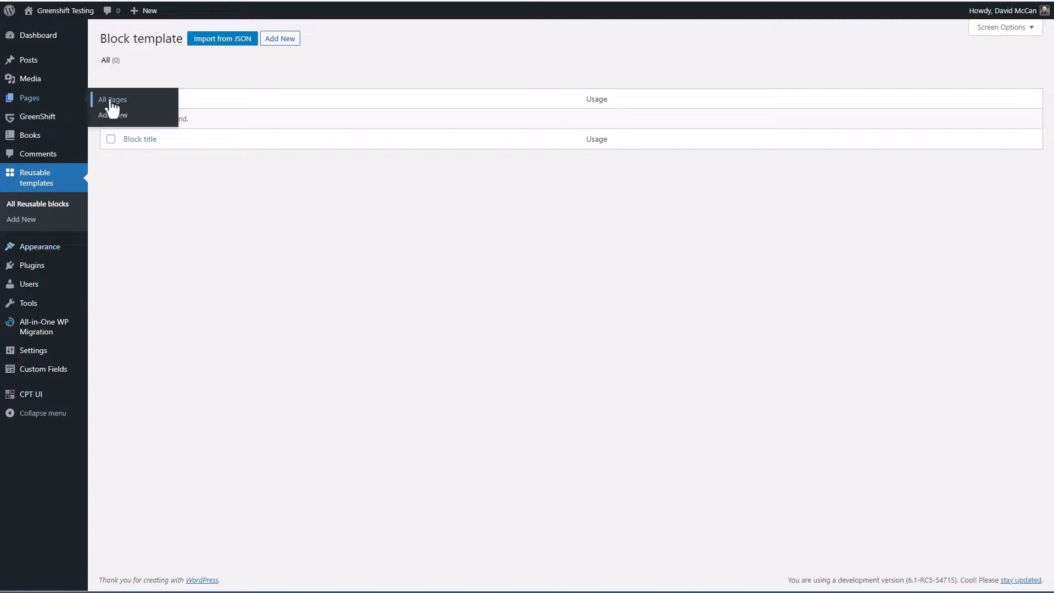
pyautogui.click(112, 102)
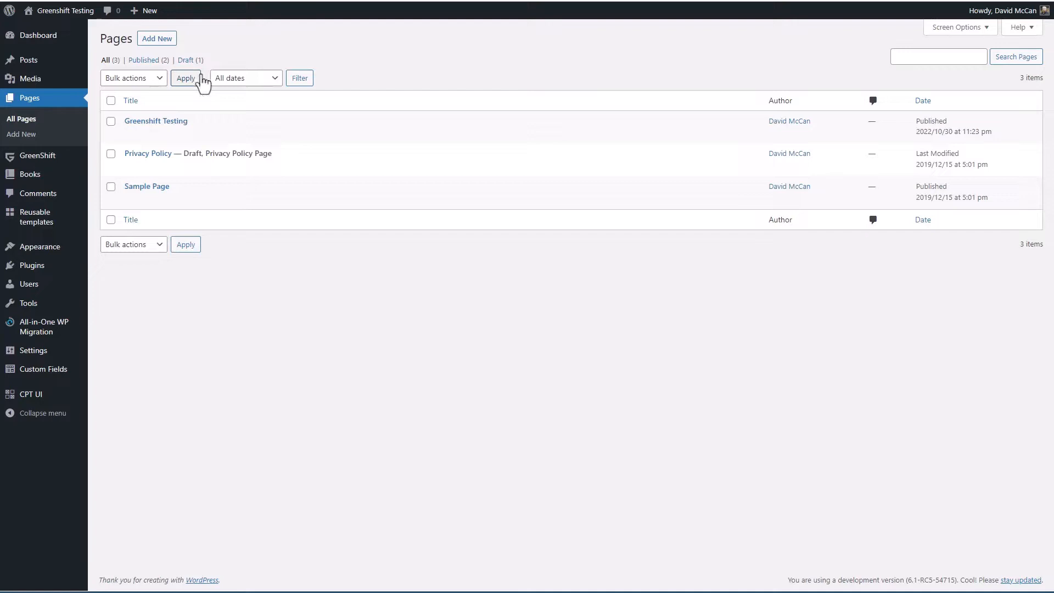
pyautogui.click(159, 121)
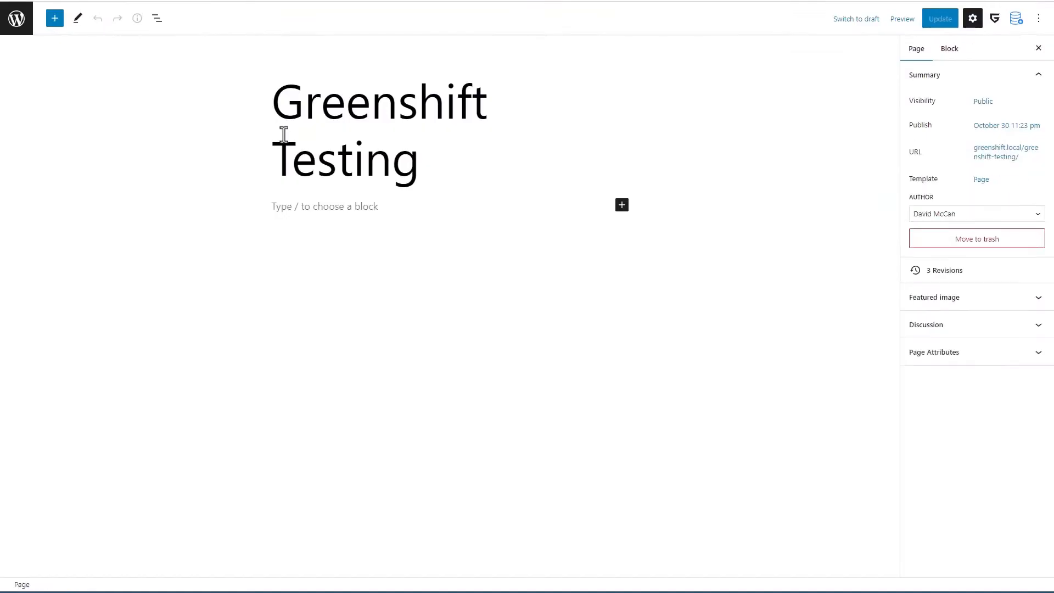
# Step: Browse the block library for the Greenshift marketing, query, animation, chart and general blocks
pyautogui.click(55, 18)
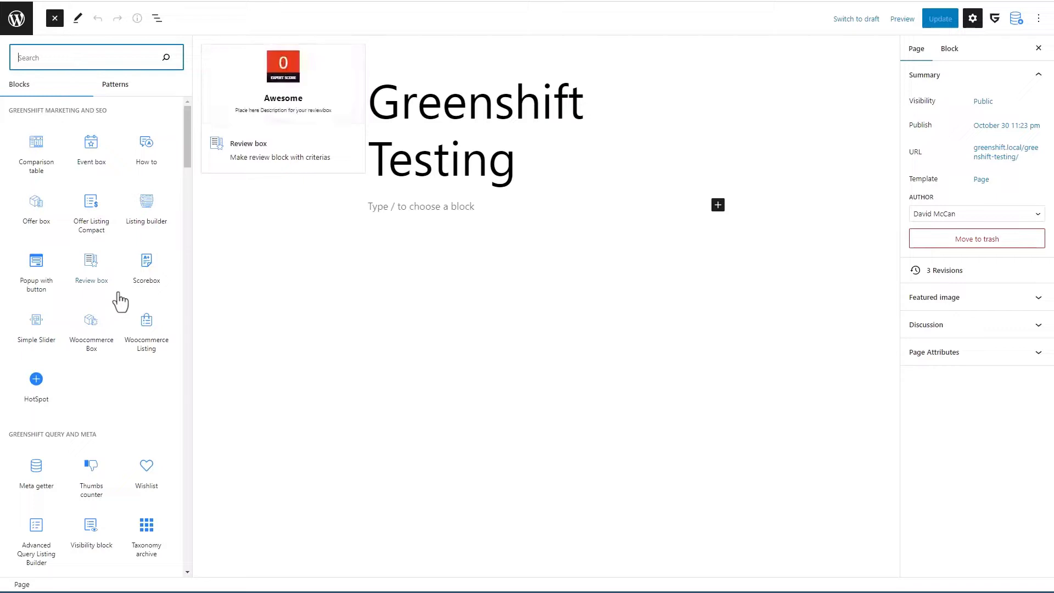
pyautogui.scroll(-5, 119, 296)
pyautogui.scroll(-5, 88, 253)
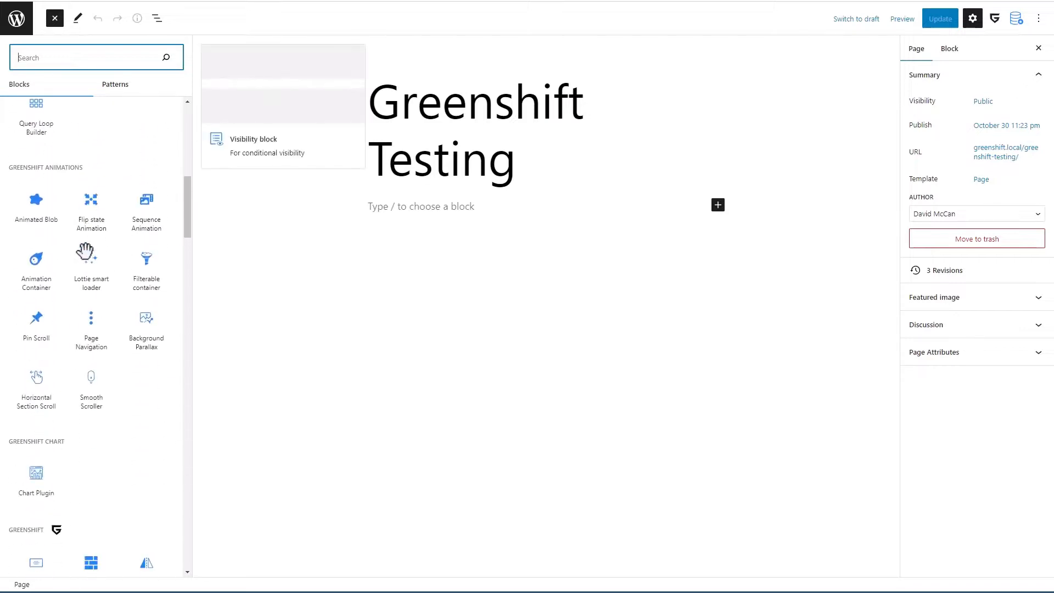
pyautogui.scroll(-5, 116, 265)
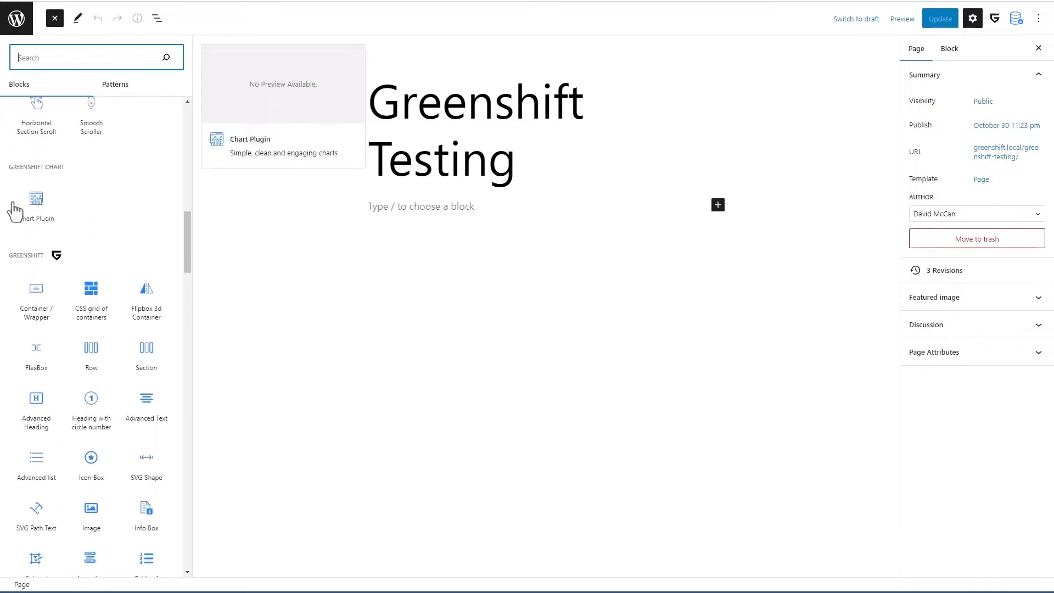
pyautogui.scroll(-3, 83, 219)
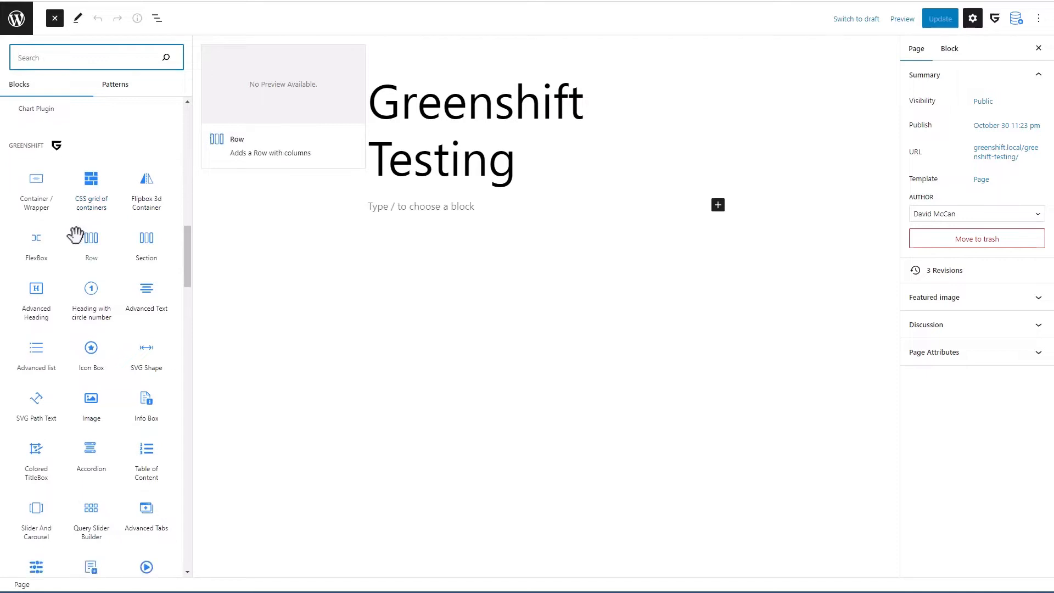
pyautogui.scroll(11, 110, 231)
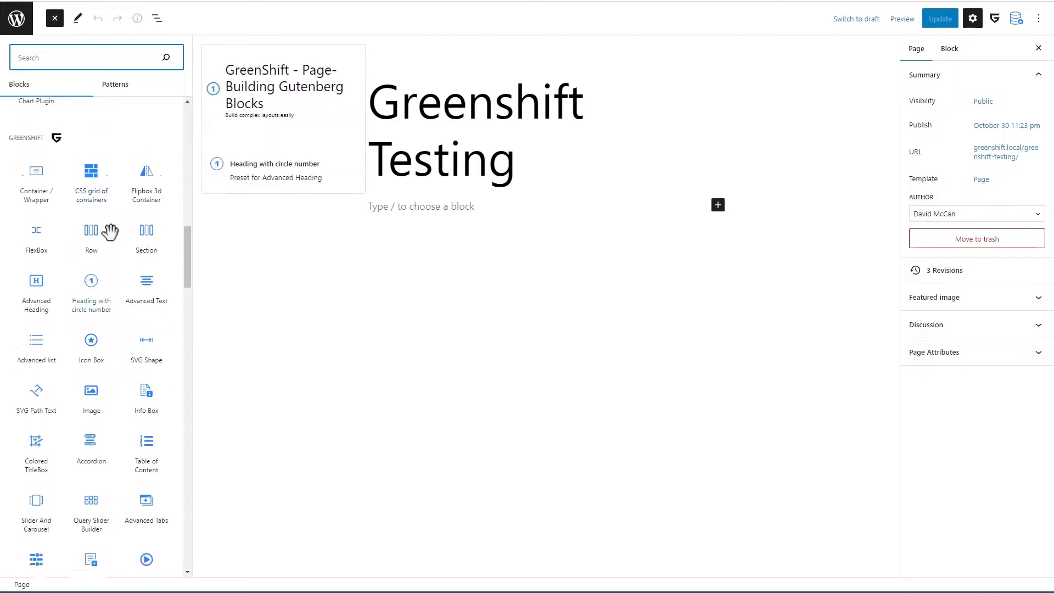
pyautogui.scroll(6, 111, 232)
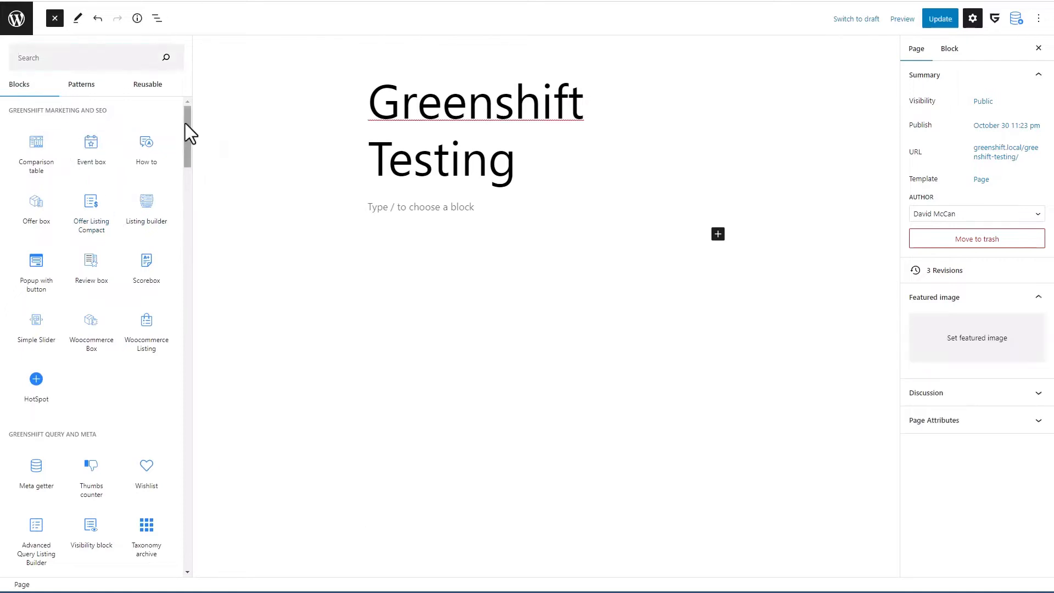
# Step: Insert an Advanced Heading block into the page and close the block library
pyautogui.moveTo(186, 123); pyautogui.dragTo(182, 189)
pyautogui.scroll(-7, 180, 209)
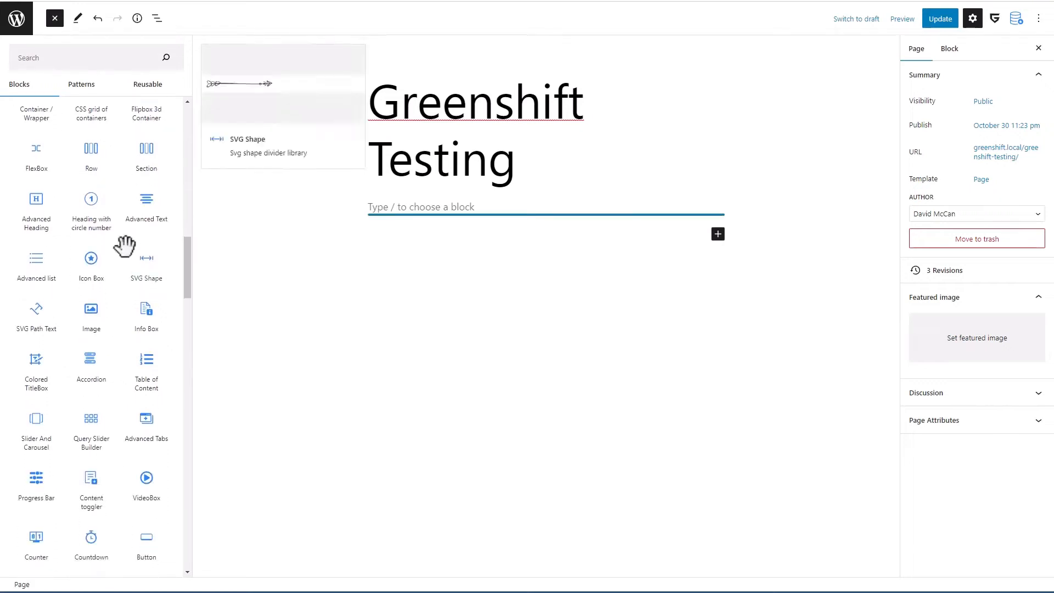
pyautogui.click(35, 203)
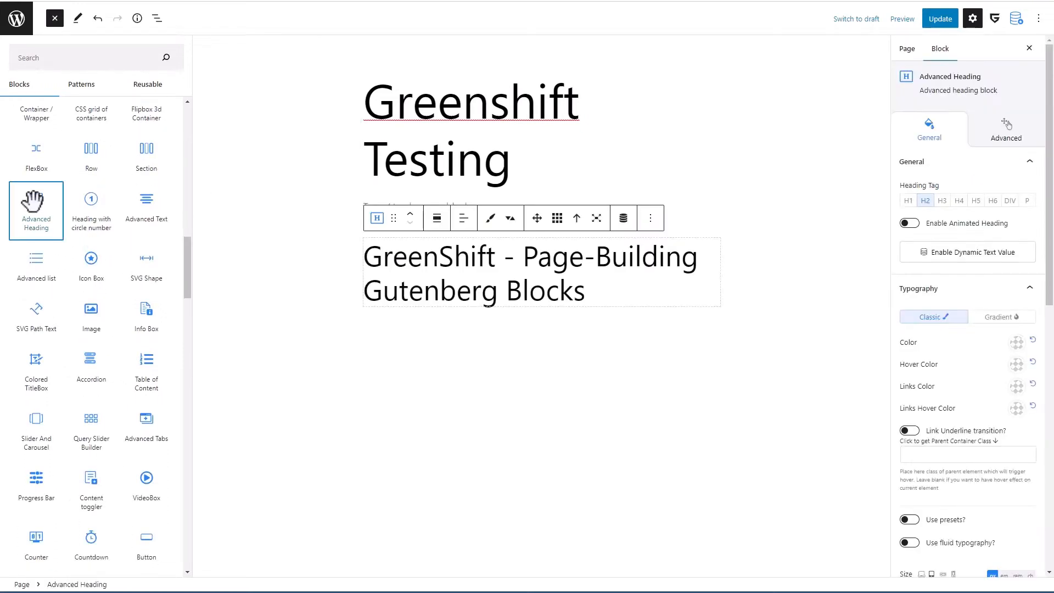
pyautogui.click(55, 18)
# Step: Examine the heading block's width alignment, style copying, and margin and padding options
pyautogui.click(340, 220)
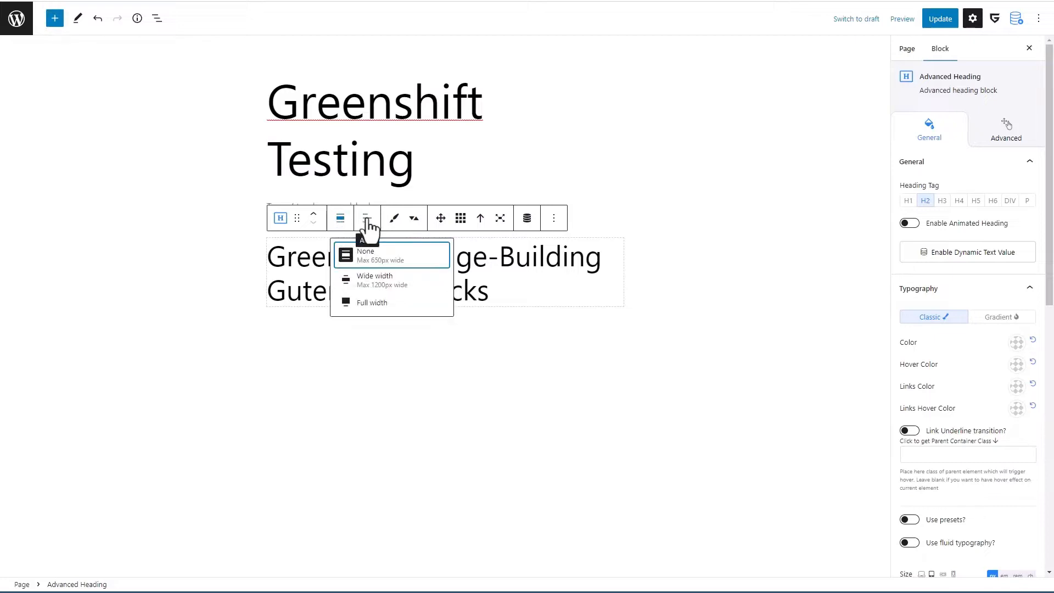
pyautogui.click(394, 219)
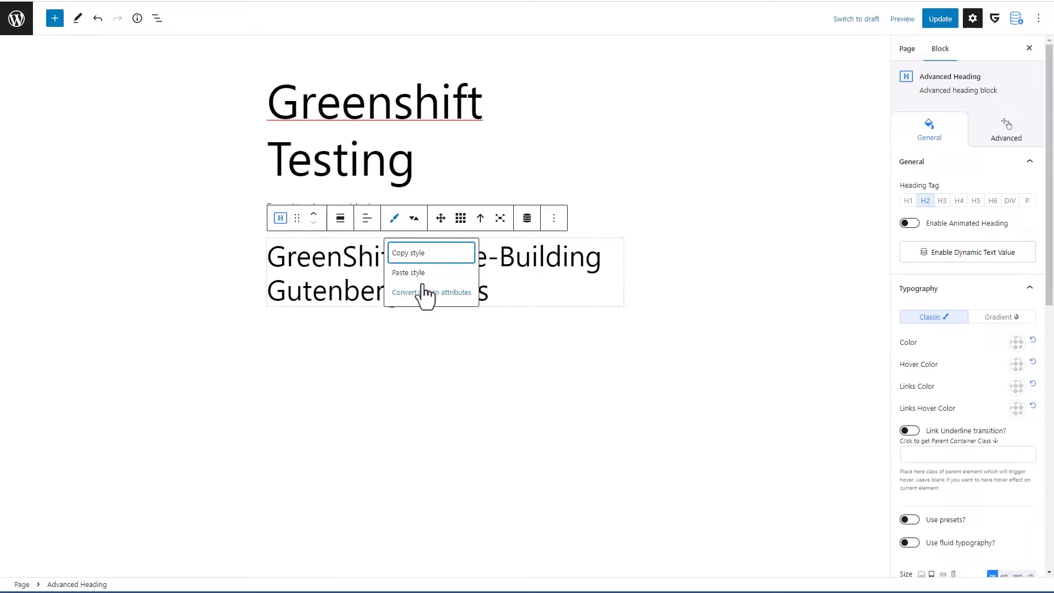
pyautogui.click(414, 220)
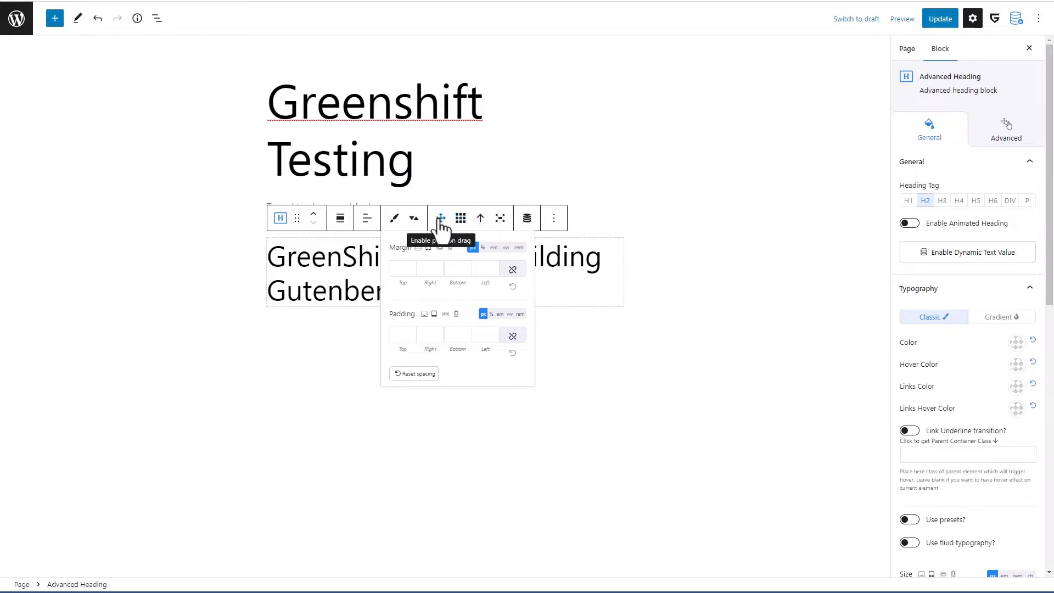
# Step: Enable position dragging for the heading, confirm it, and set its placement preset to the upper-right point
pyautogui.click(440, 217)
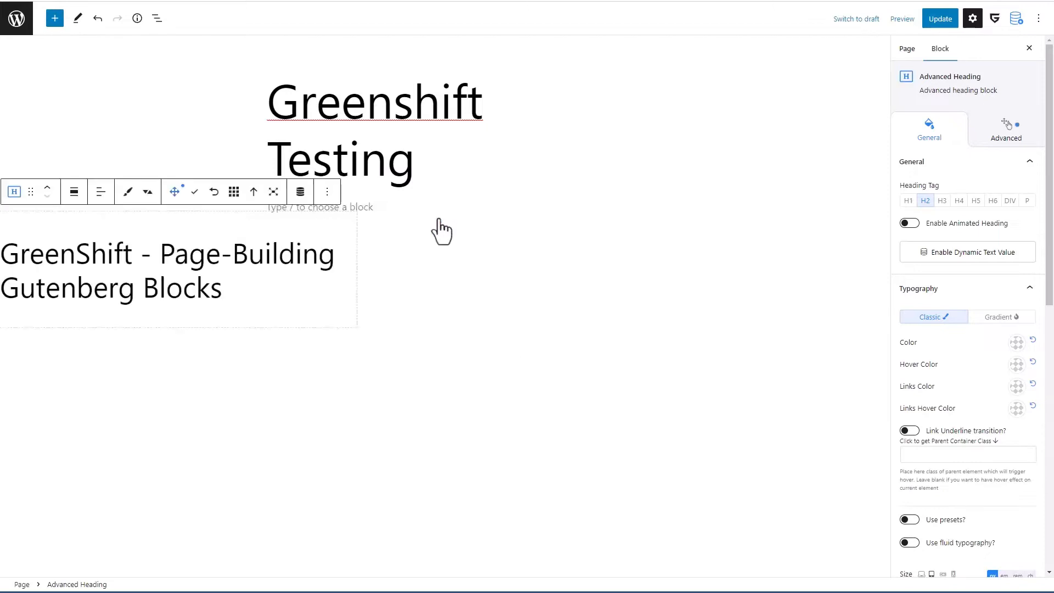
pyautogui.click(196, 193)
pyautogui.click(197, 193)
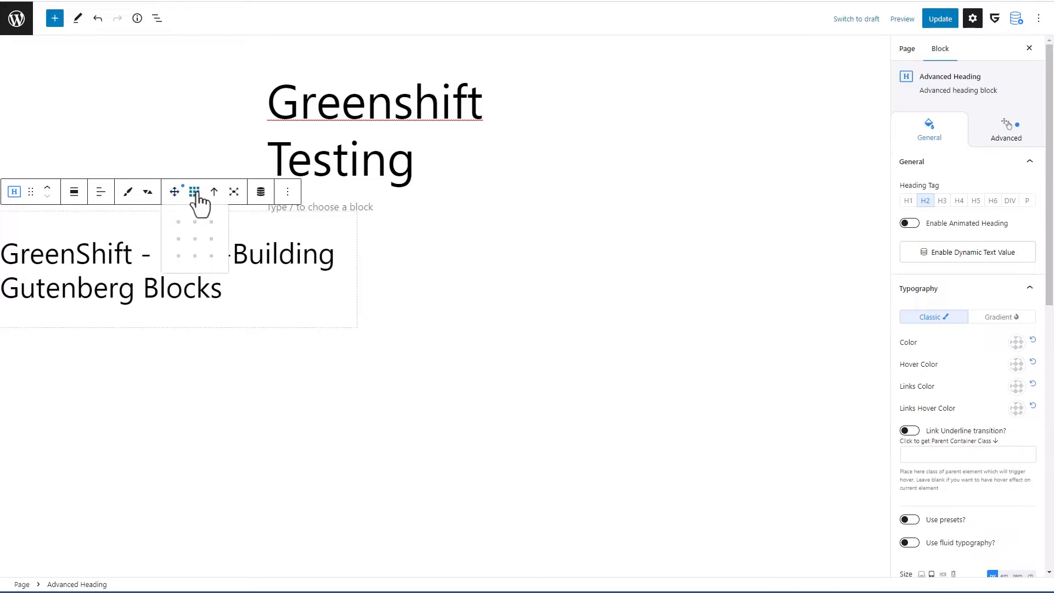
pyautogui.click(212, 220)
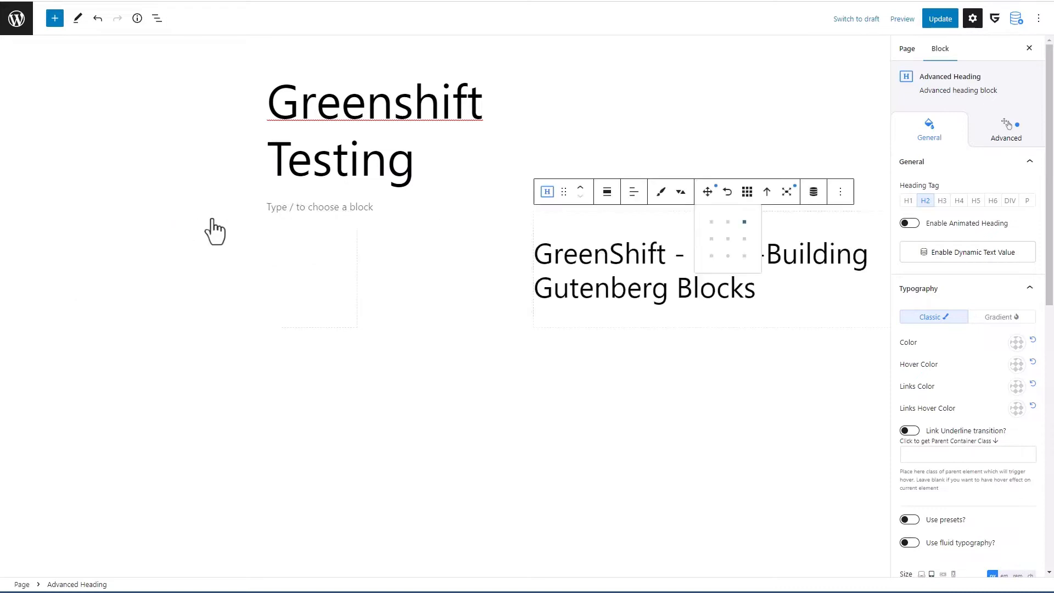
# Step: Examine the heading's transform options and its animation, Responsive and Custom CSS, Anchor and Advanced settings
pyautogui.click(788, 193)
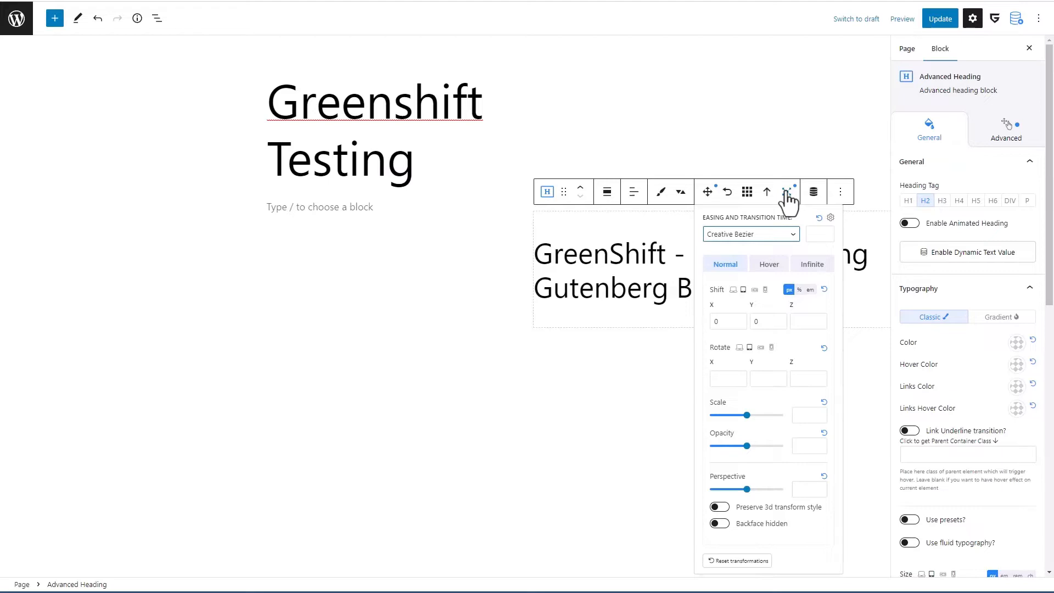
pyautogui.click(787, 194)
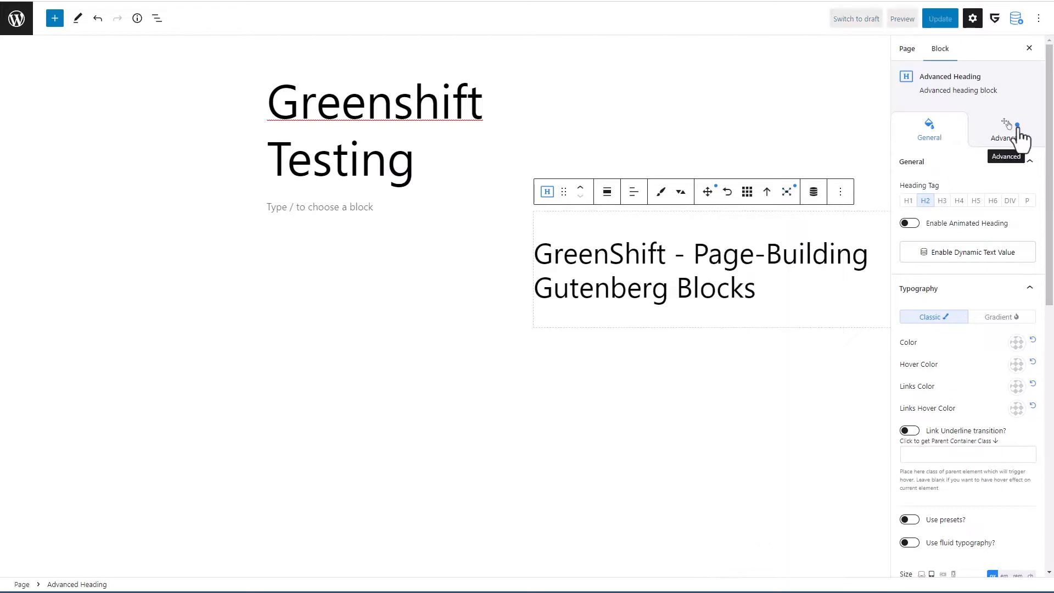
pyautogui.click(1020, 137)
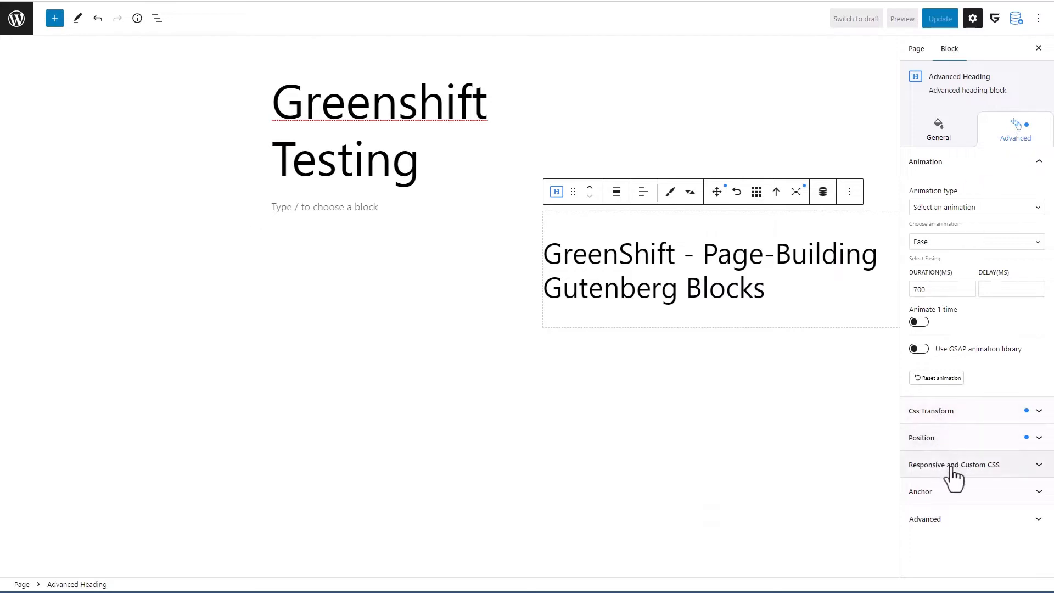
pyautogui.click(1037, 465)
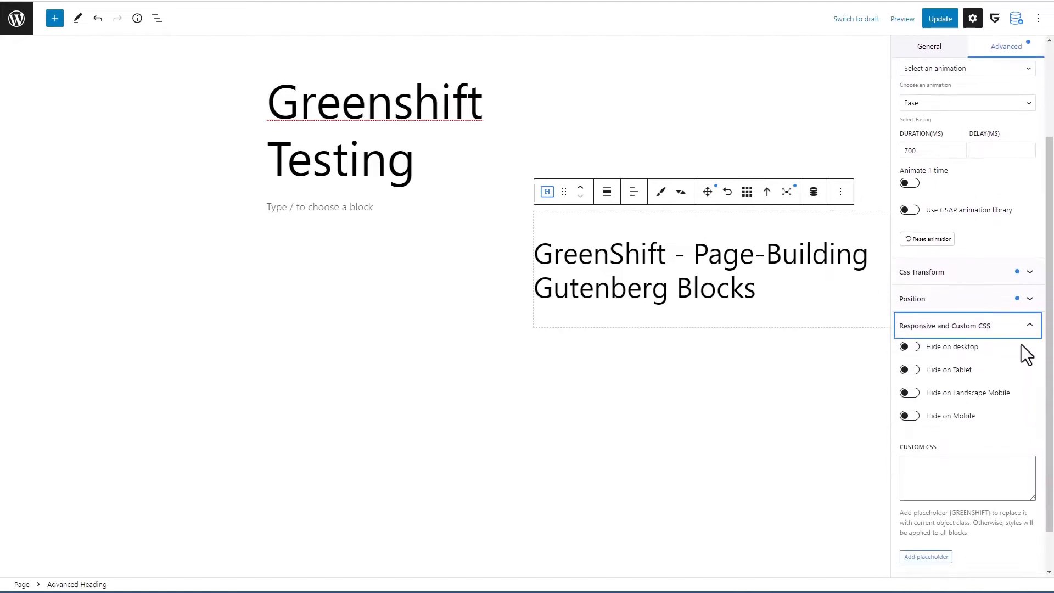
pyautogui.click(1032, 331)
pyautogui.click(1022, 498)
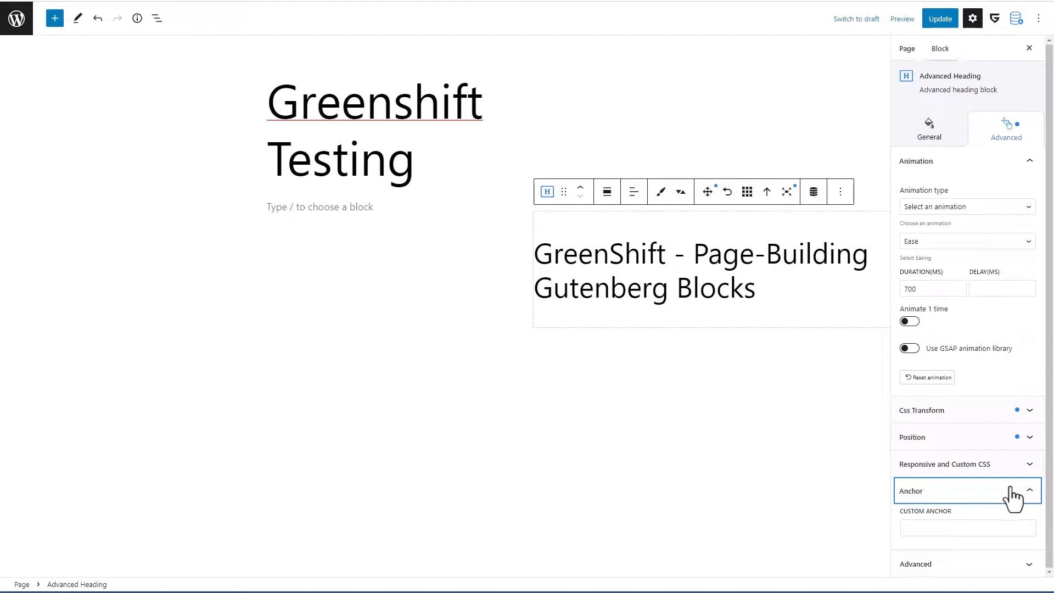
pyautogui.click(1008, 488)
pyautogui.click(1004, 518)
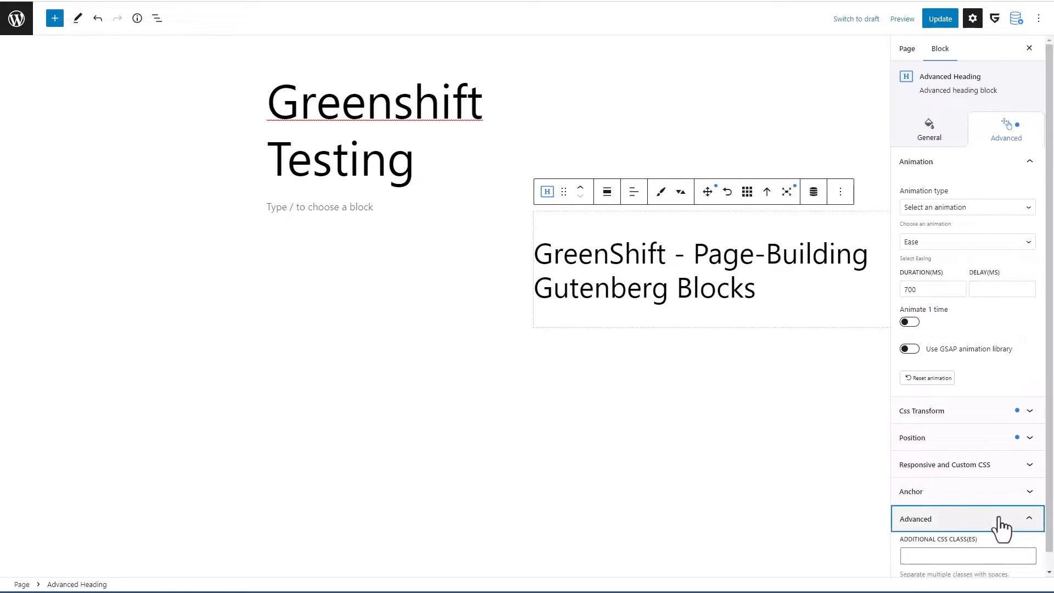
# Step: Reset the heading's CSS transformations and return its position to Default with the offsets cleared
pyautogui.click(987, 520)
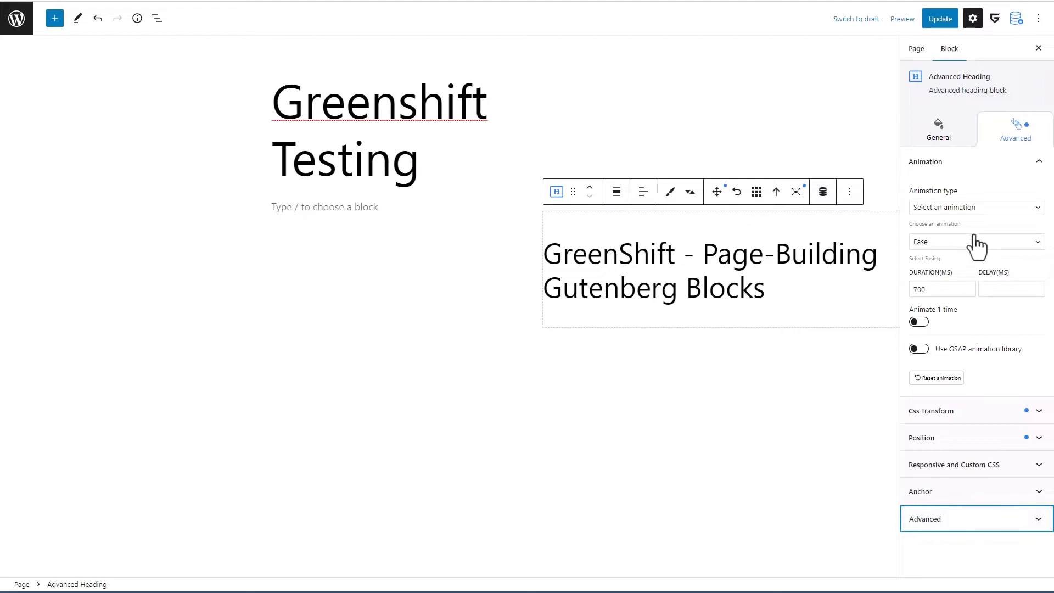
pyautogui.click(1037, 417)
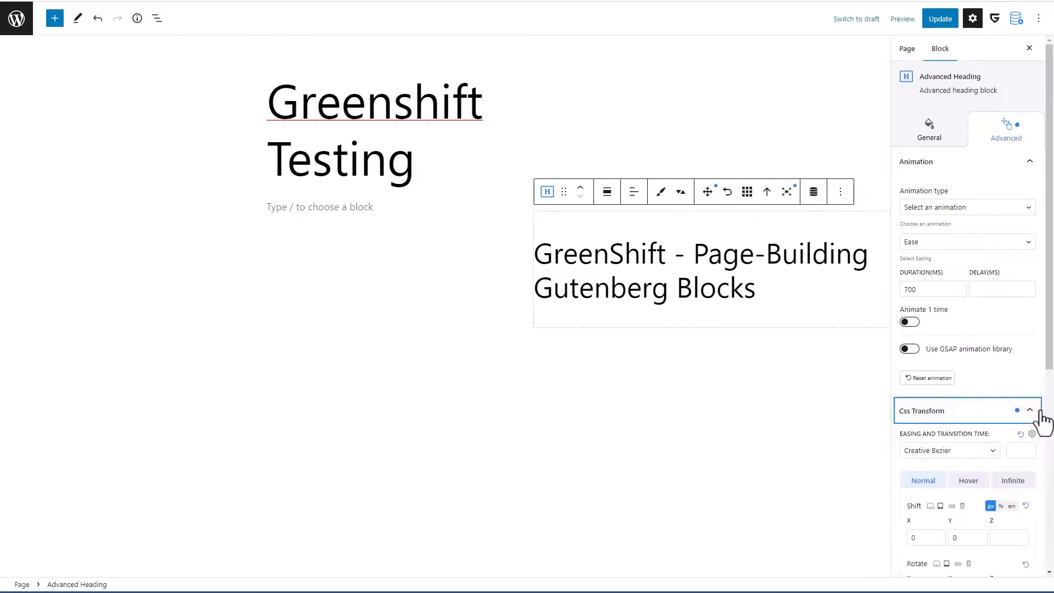
pyautogui.scroll(-4, 1036, 494)
pyautogui.scroll(-2, 1038, 497)
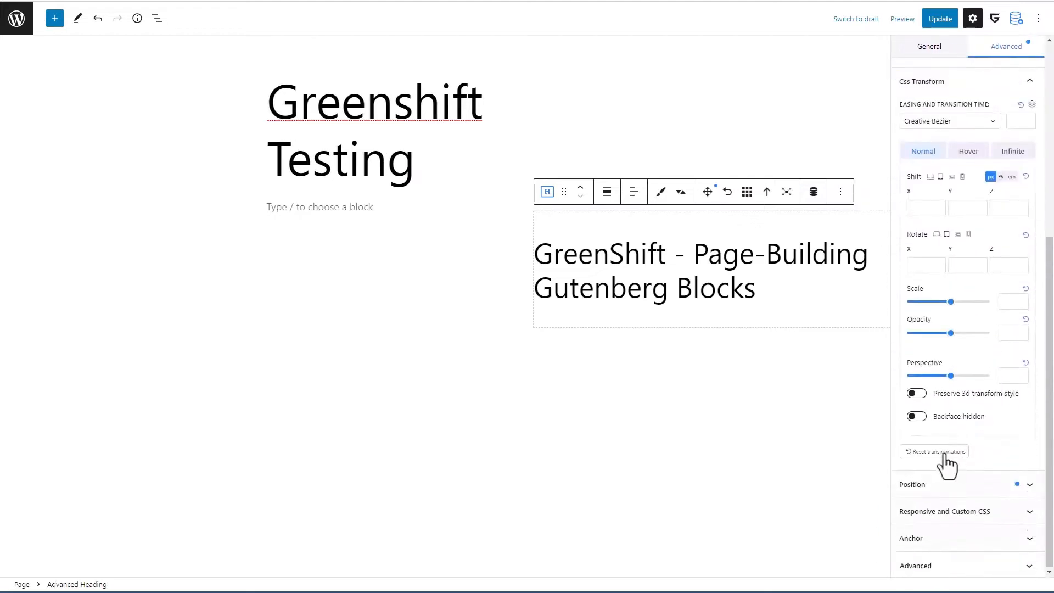
pyautogui.click(1031, 485)
pyautogui.click(923, 300)
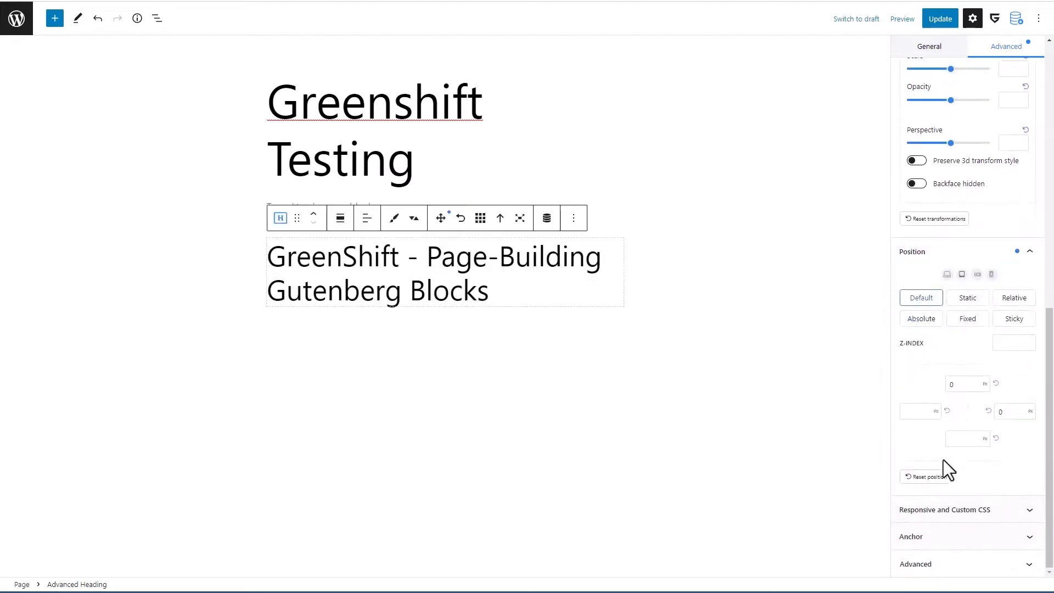
pyautogui.scroll(10, 953, 469)
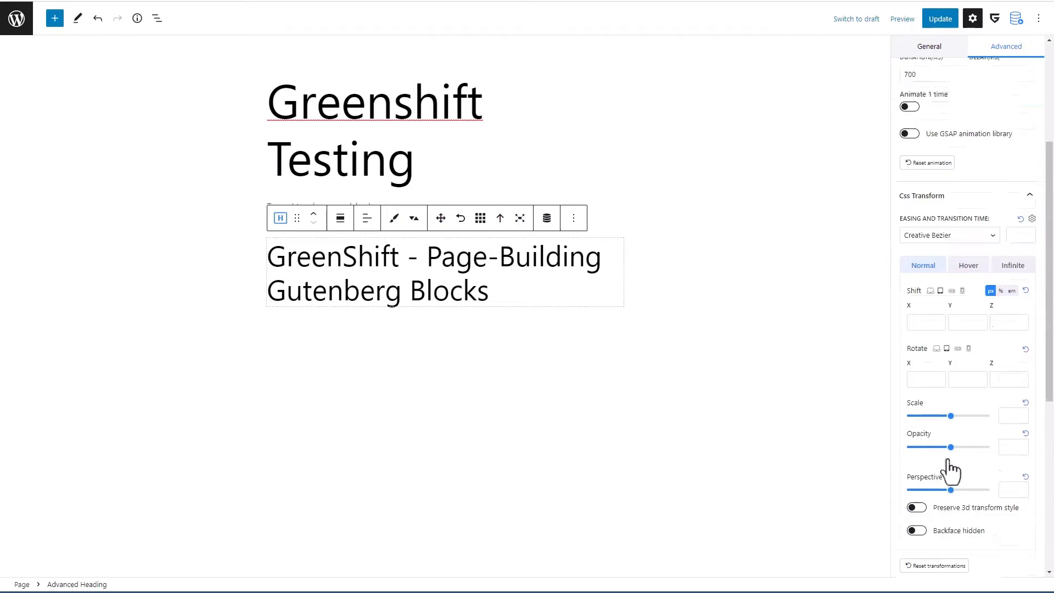
# Step: Enable the heading's dynamic text value to view its data source options, and disable it again
pyautogui.click(930, 134)
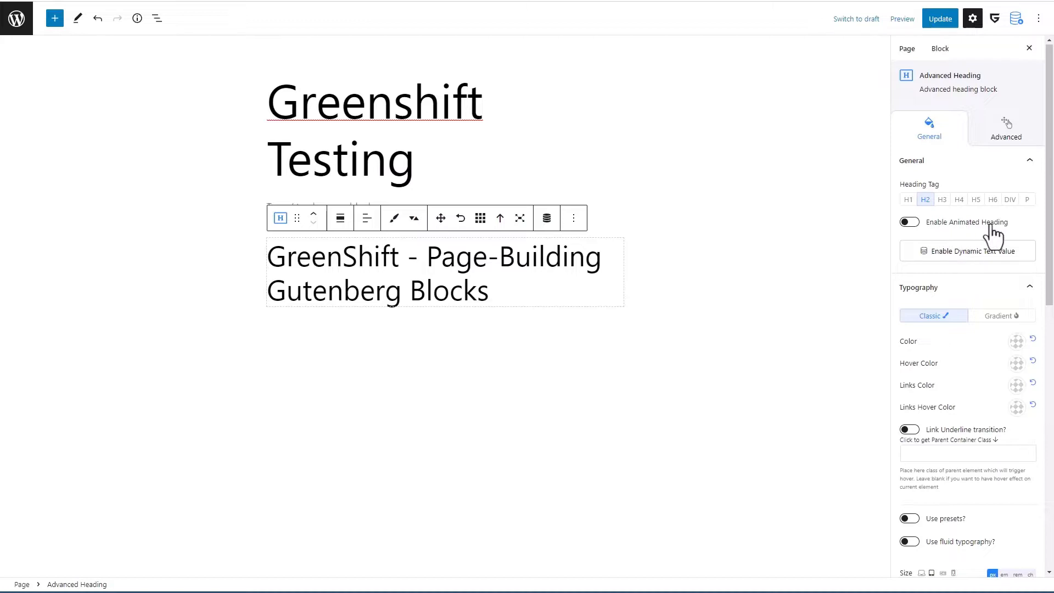
pyautogui.click(966, 254)
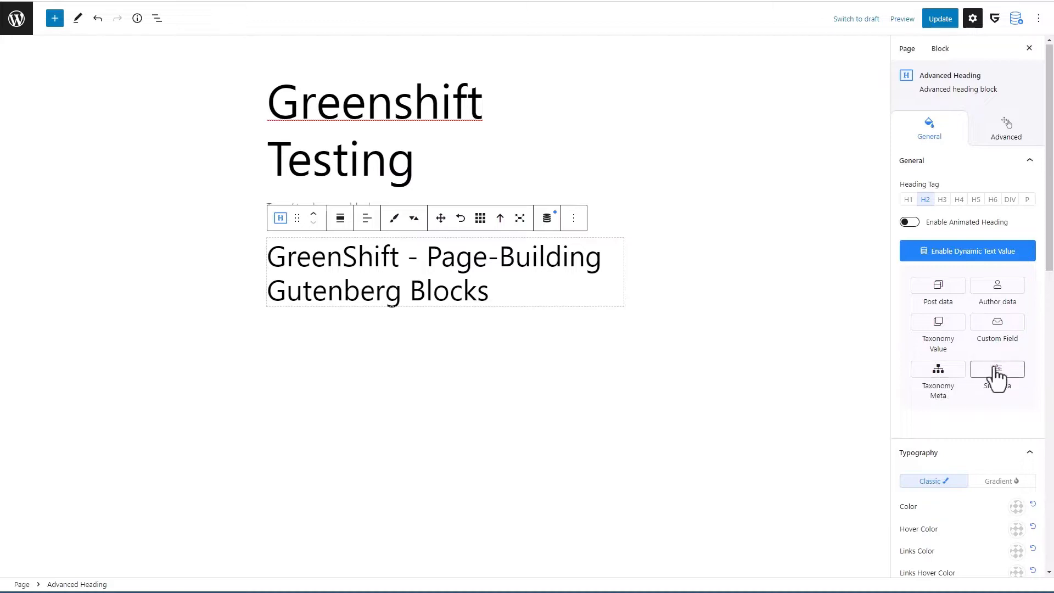
pyautogui.click(952, 251)
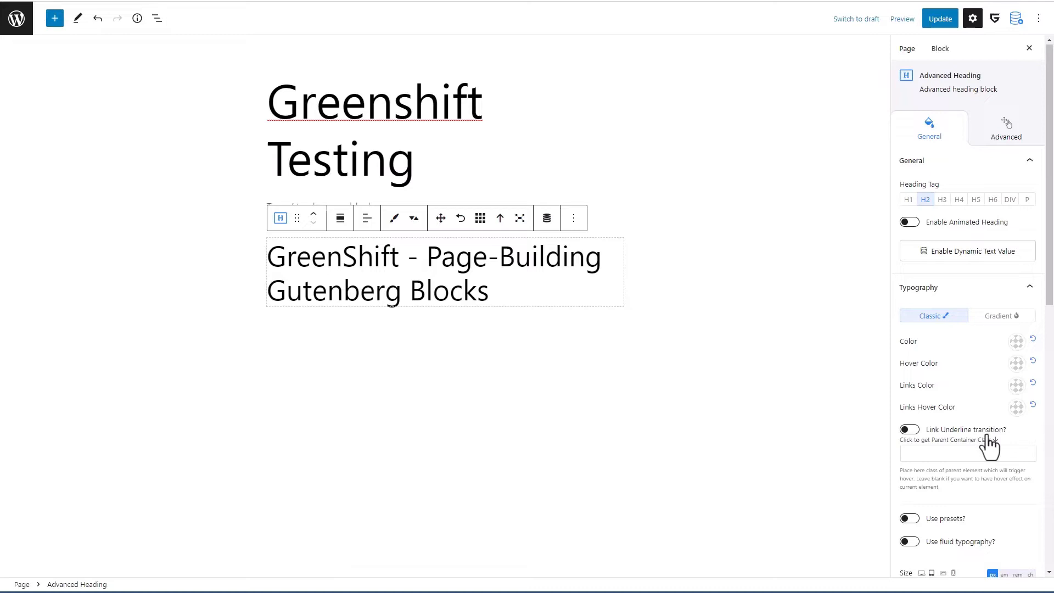
# Step: Examine the heading's general settings, including typography, background and image mask, and heading content
pyautogui.scroll(-3, 974, 518)
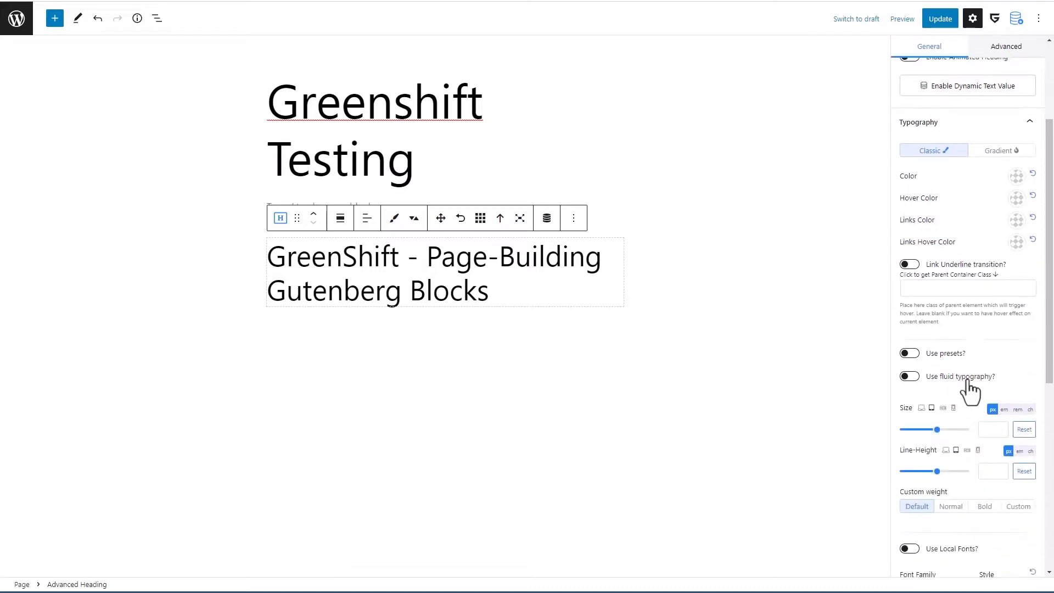
pyautogui.scroll(-5, 968, 379)
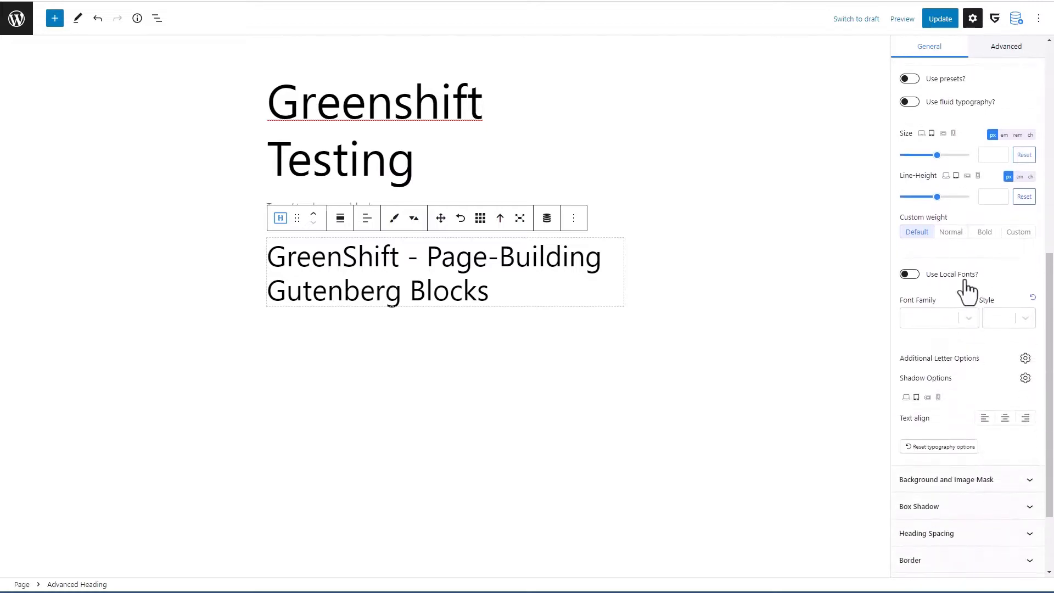
pyautogui.scroll(-2, 967, 291)
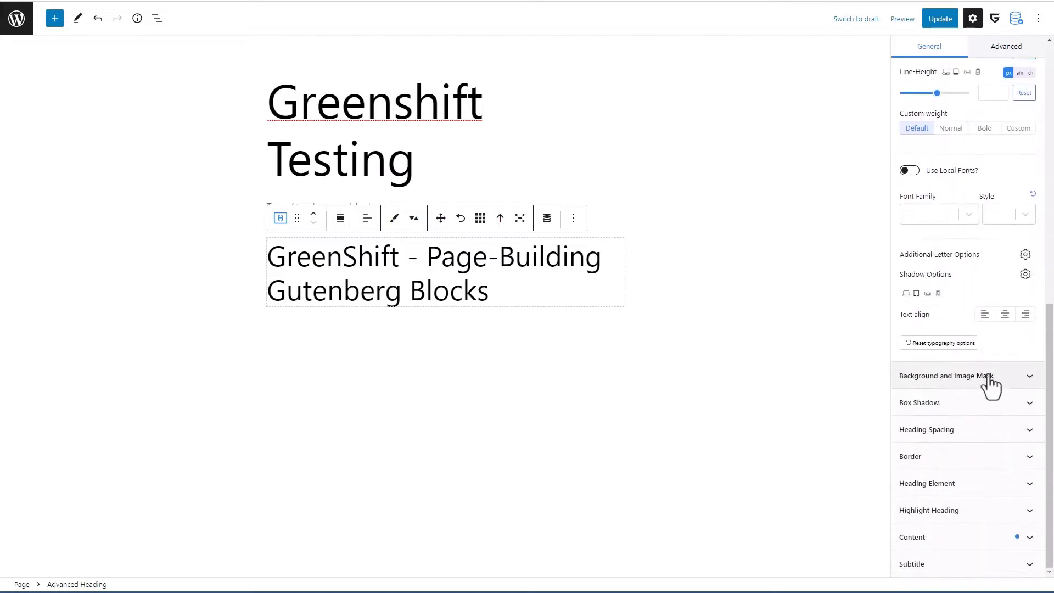
pyautogui.click(1031, 378)
pyautogui.scroll(-7, 1022, 404)
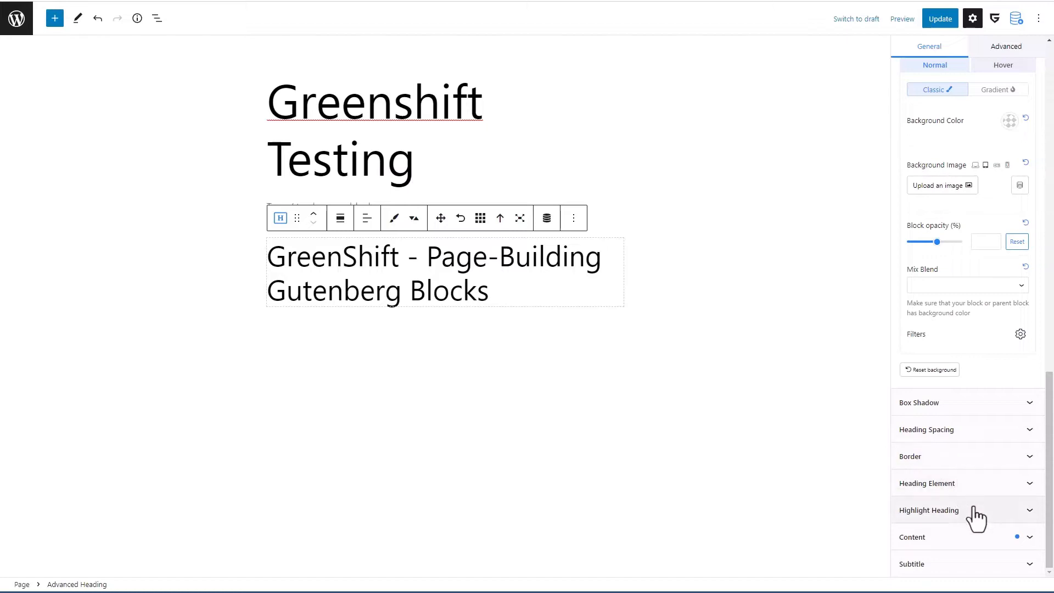
pyautogui.click(1034, 539)
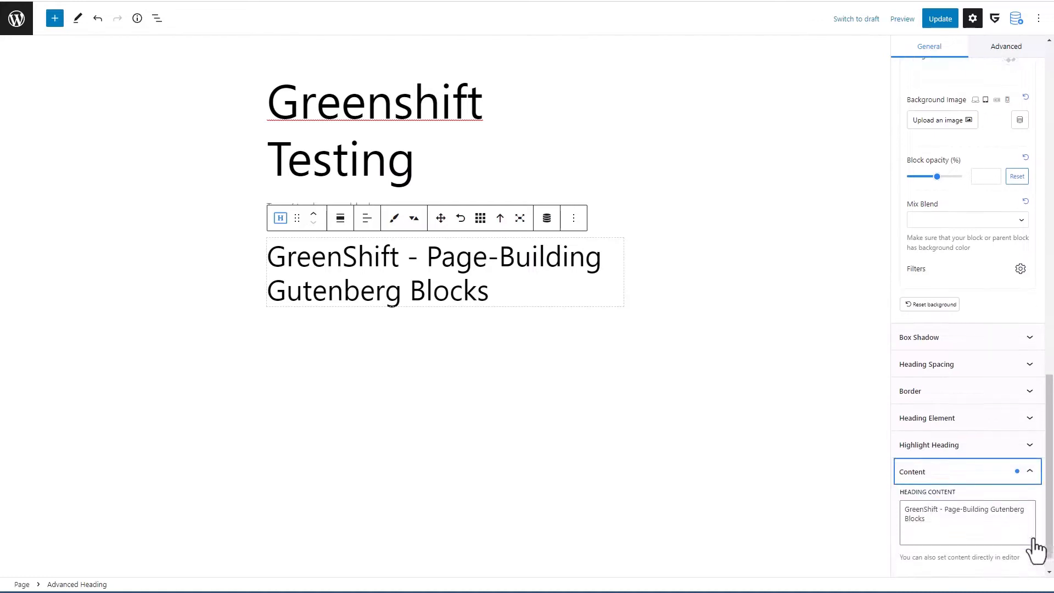
pyautogui.click(1028, 564)
pyautogui.scroll(3, 961, 568)
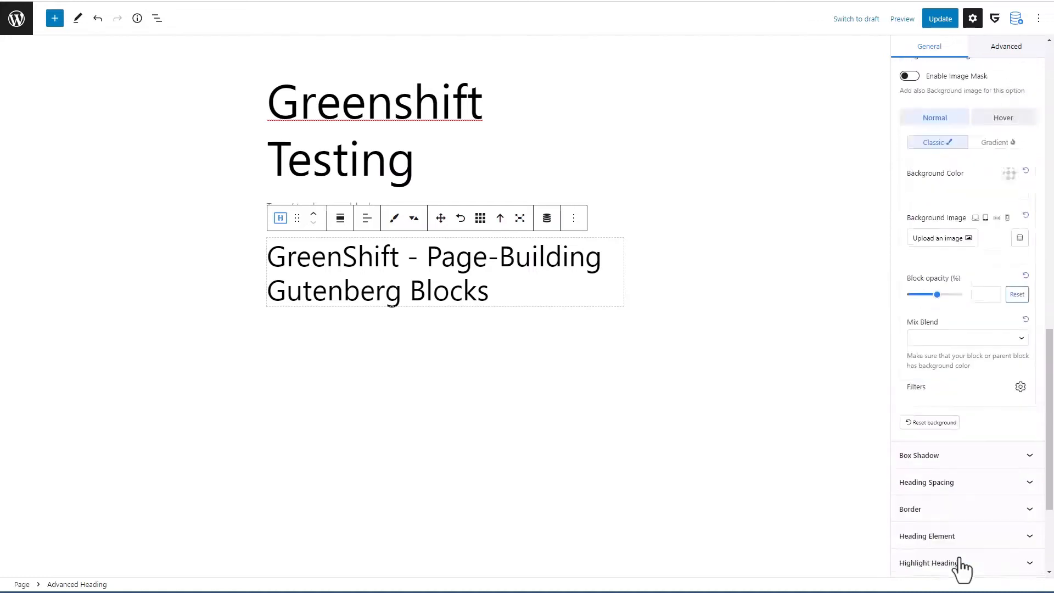
pyautogui.scroll(10, 962, 568)
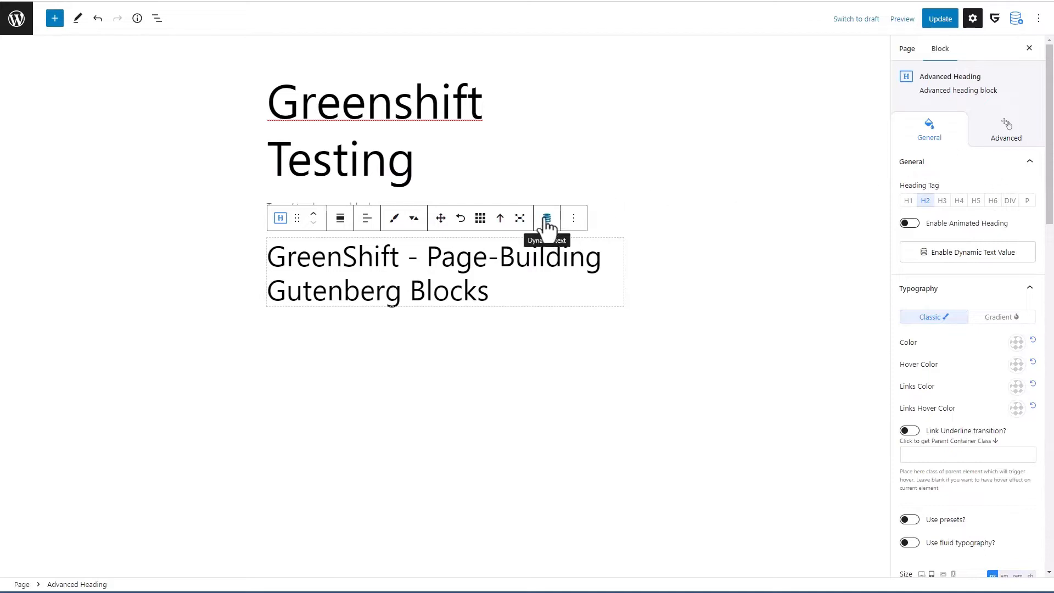
# Step: Remove the Advanced Heading block from the page
pyautogui.click(574, 221)
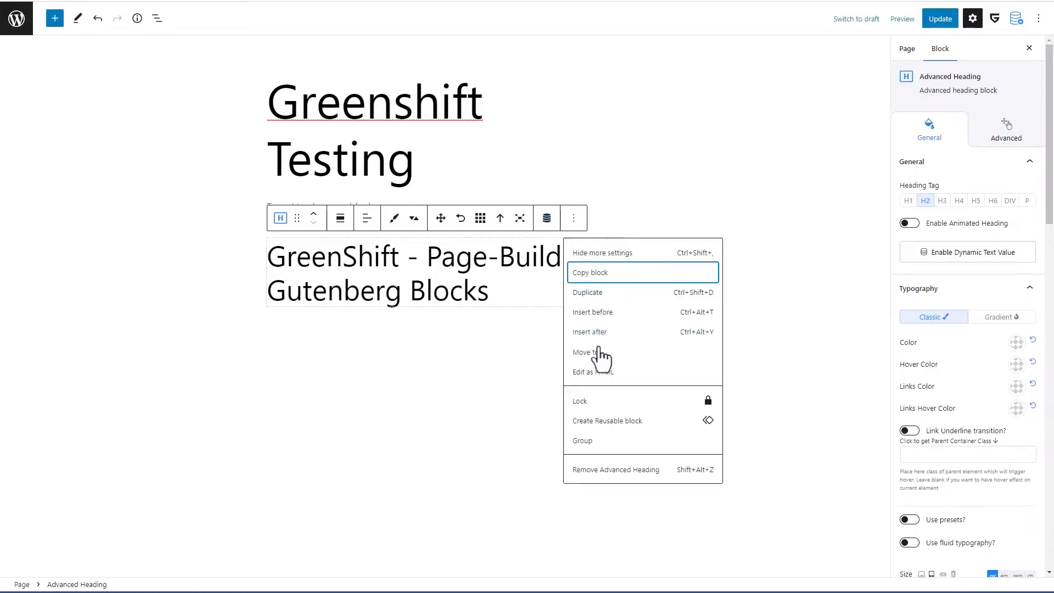
pyautogui.click(610, 470)
pyautogui.click(54, 18)
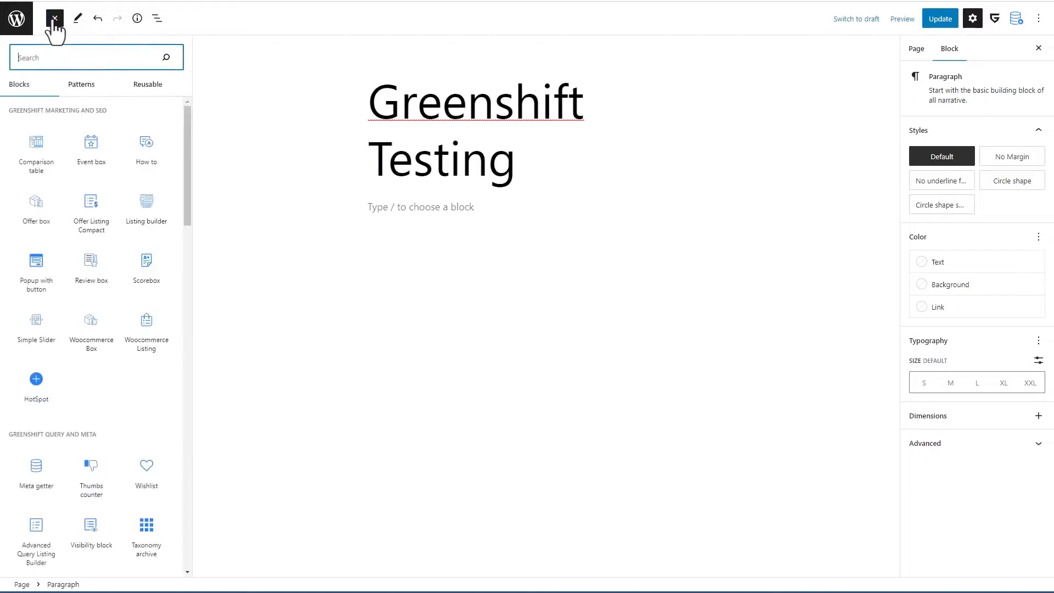
pyautogui.click(55, 18)
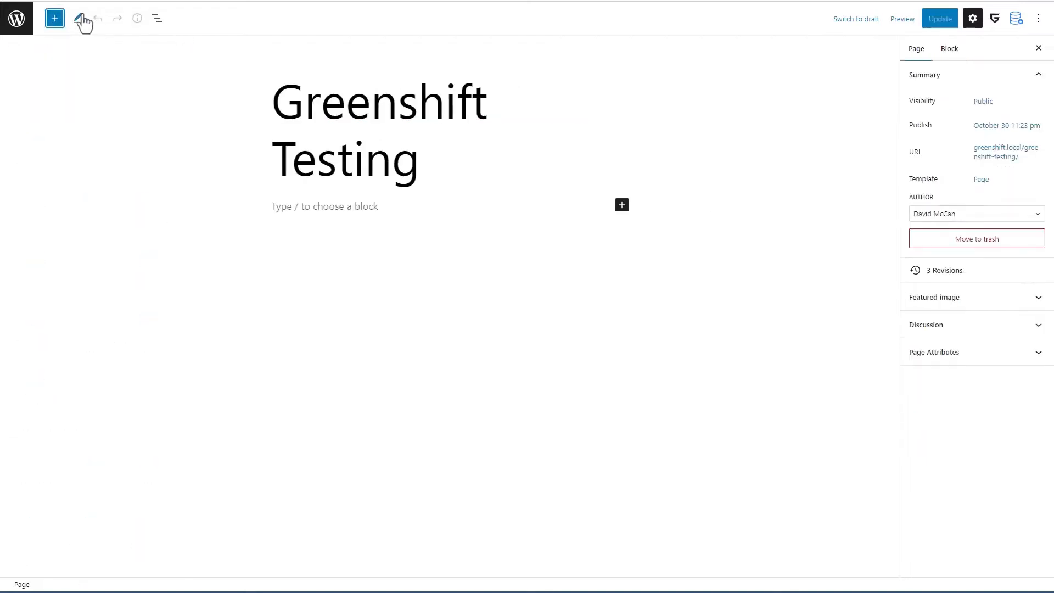
# Step: Examine the GreenShift settings for global colors, global typography, breakpoints, interactive options and custom presets
pyautogui.click(995, 22)
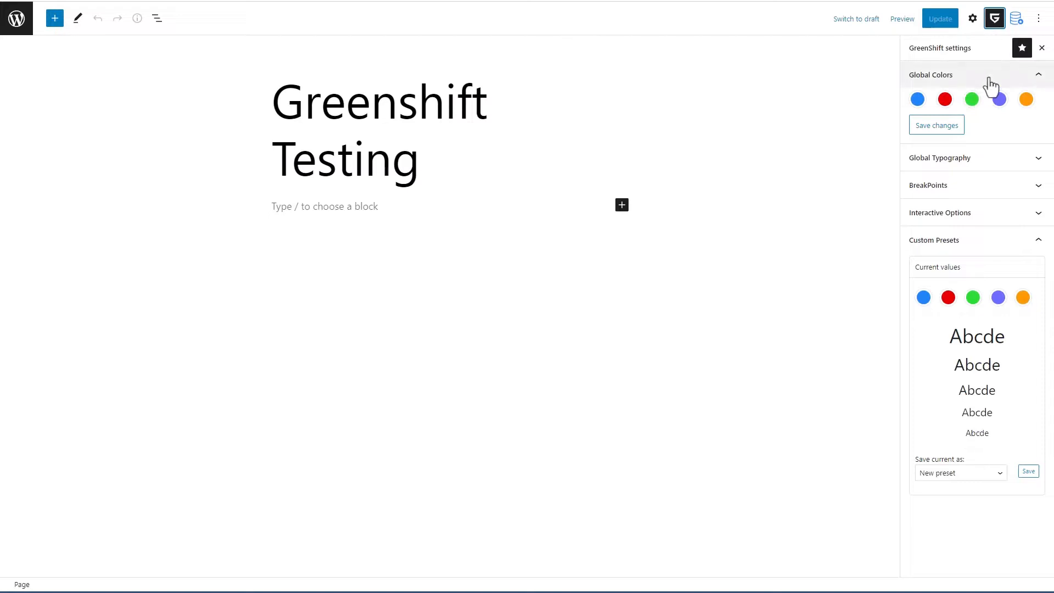
pyautogui.click(1032, 159)
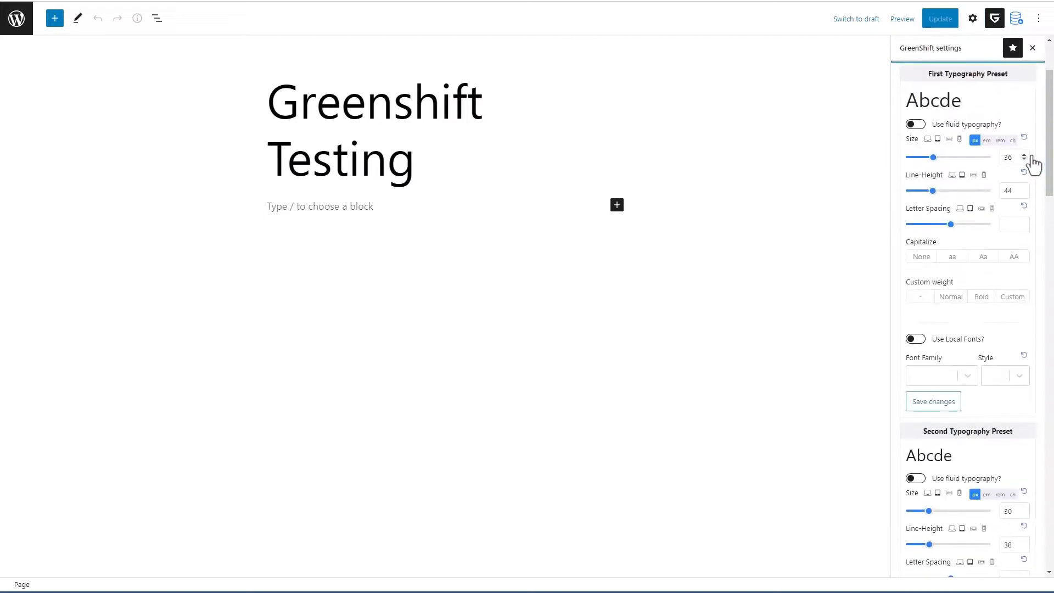
pyautogui.scroll(2, 1032, 155)
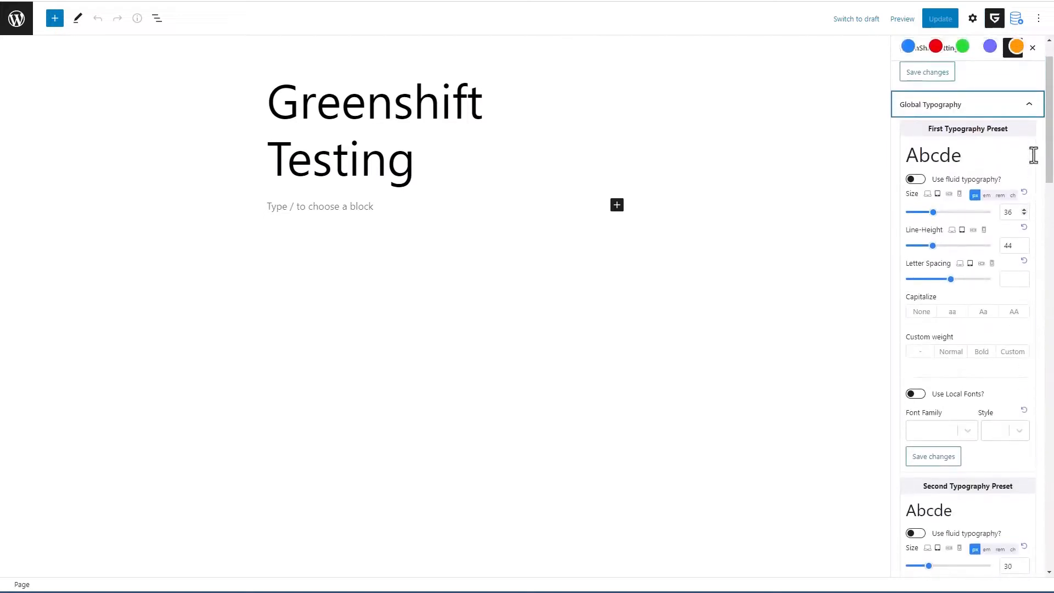
pyautogui.click(1034, 110)
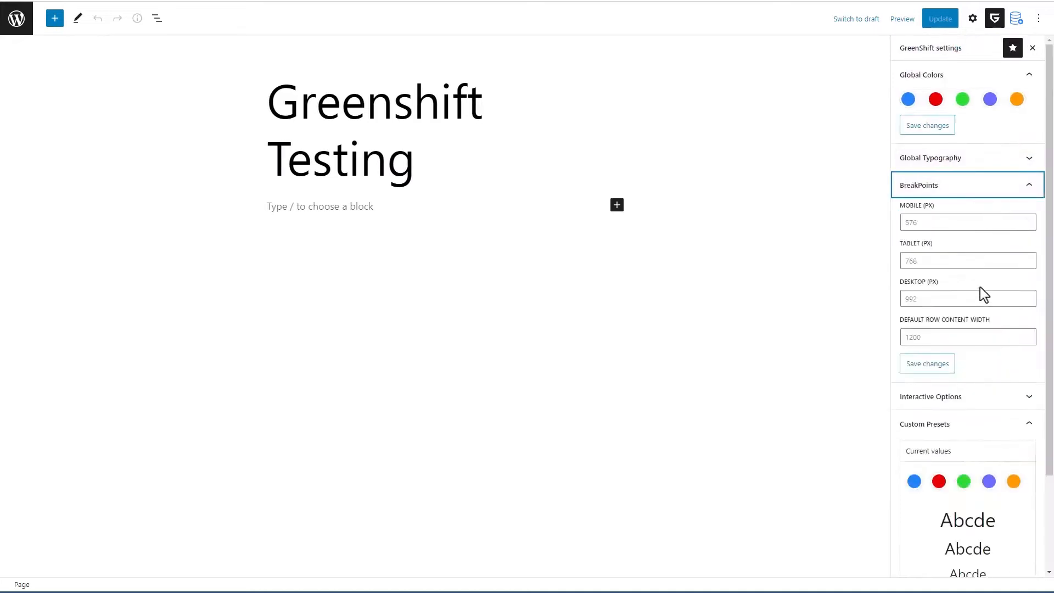
pyautogui.click(999, 187)
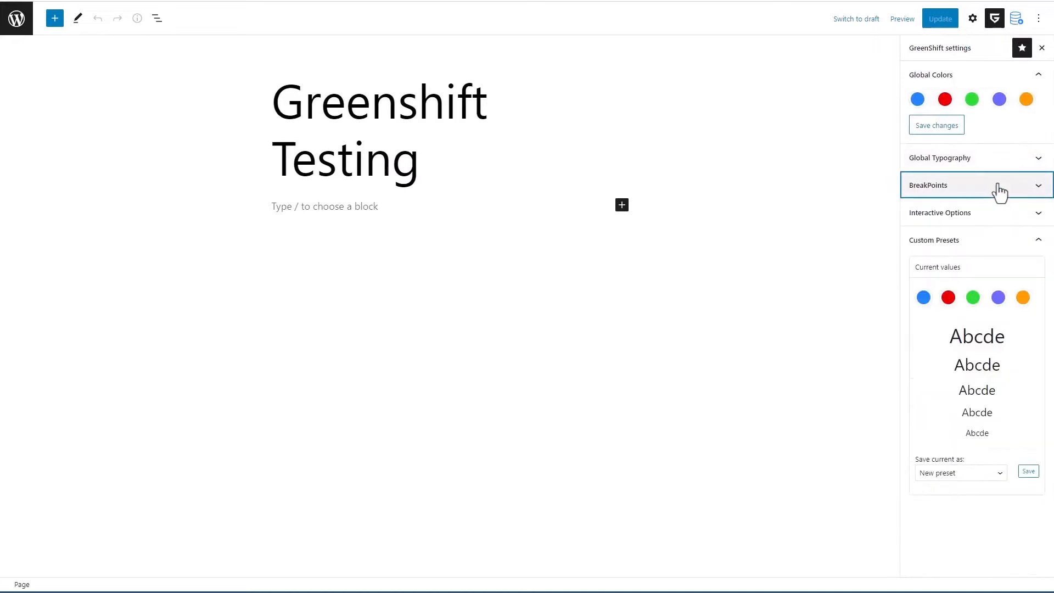
pyautogui.click(1006, 217)
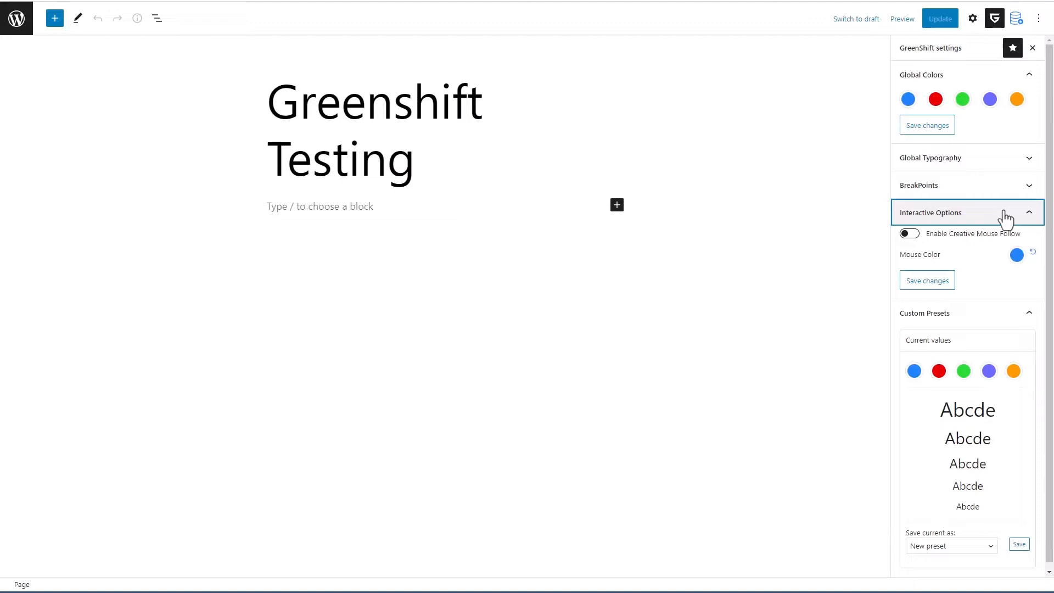
pyautogui.click(1005, 216)
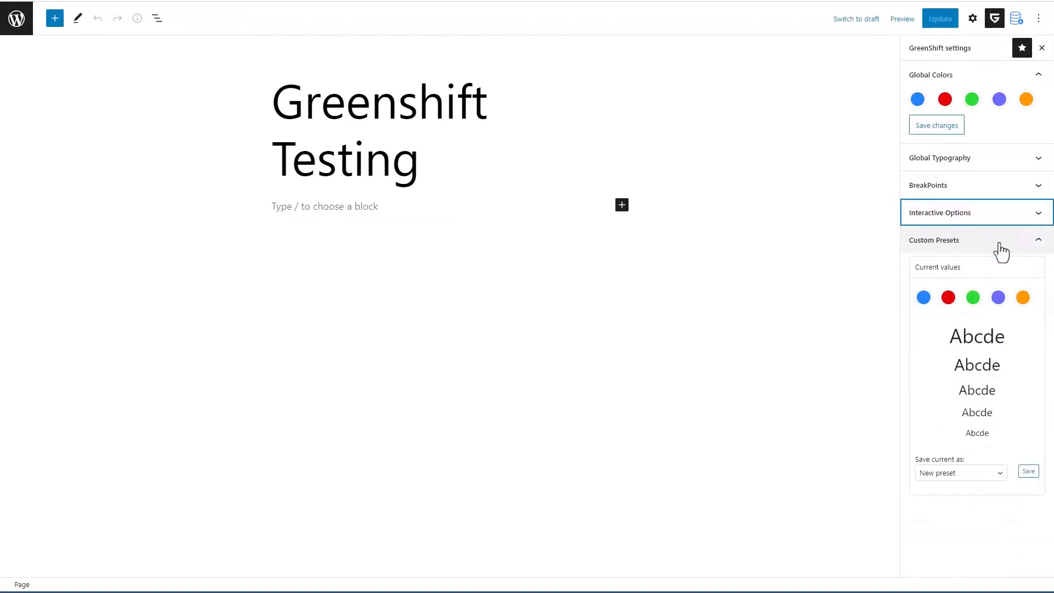
pyautogui.click(1000, 250)
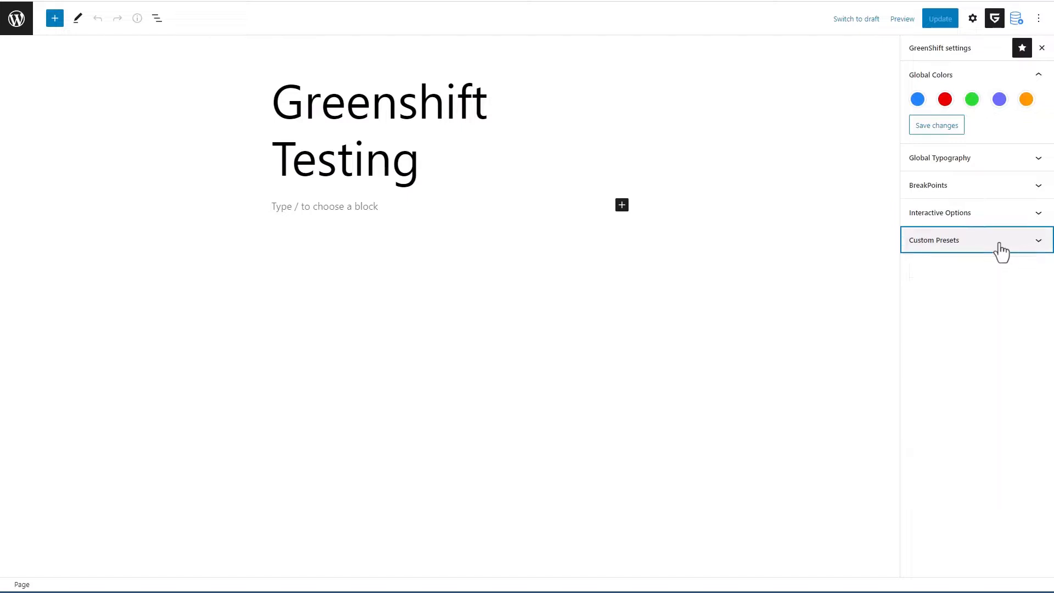
# Step: Browse the section templates in the GreenShift template library and close the library
pyautogui.click(1016, 19)
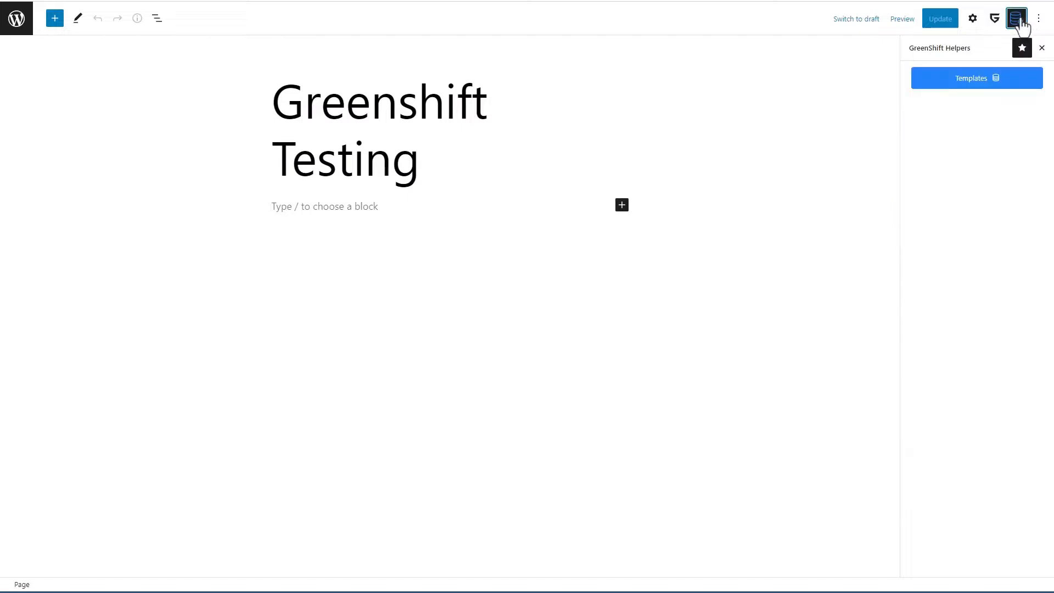
pyautogui.click(973, 80)
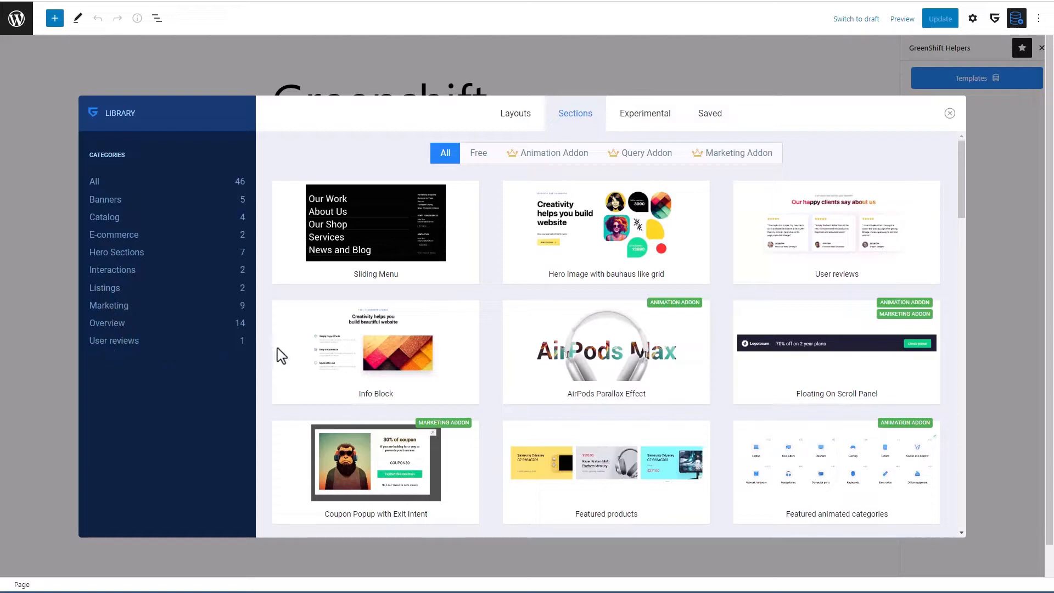
pyautogui.moveTo(345, 278)
pyautogui.scroll(-8, 344, 279)
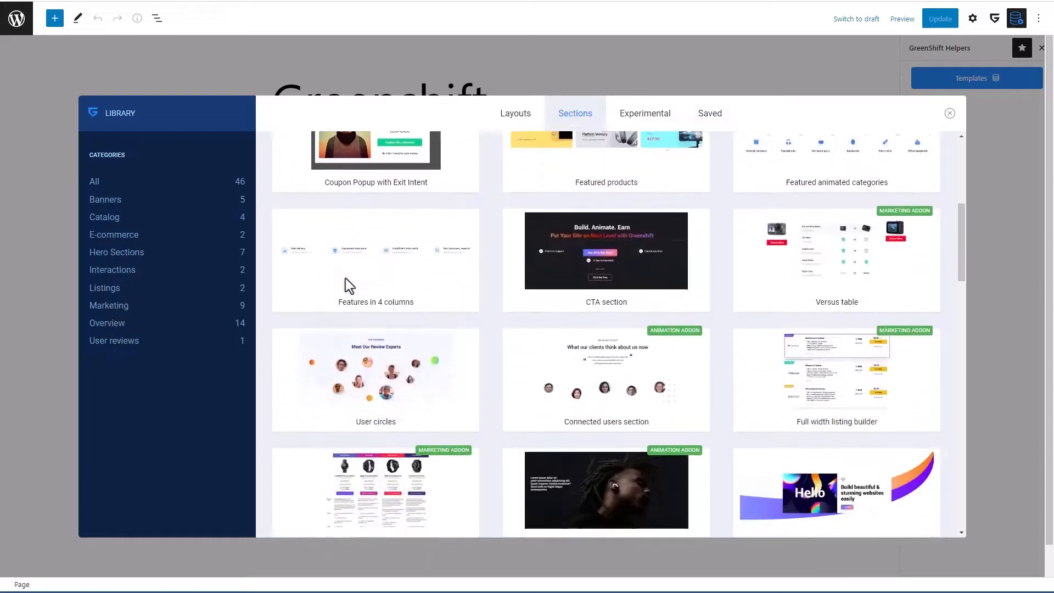
pyautogui.scroll(-5, 312, 279)
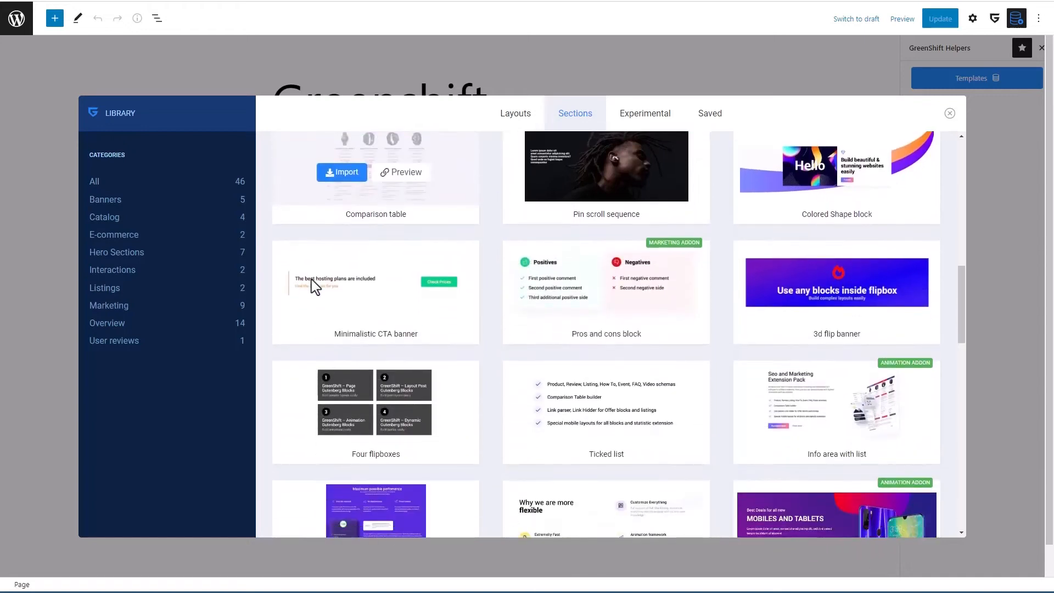
pyautogui.scroll(-2, 311, 279)
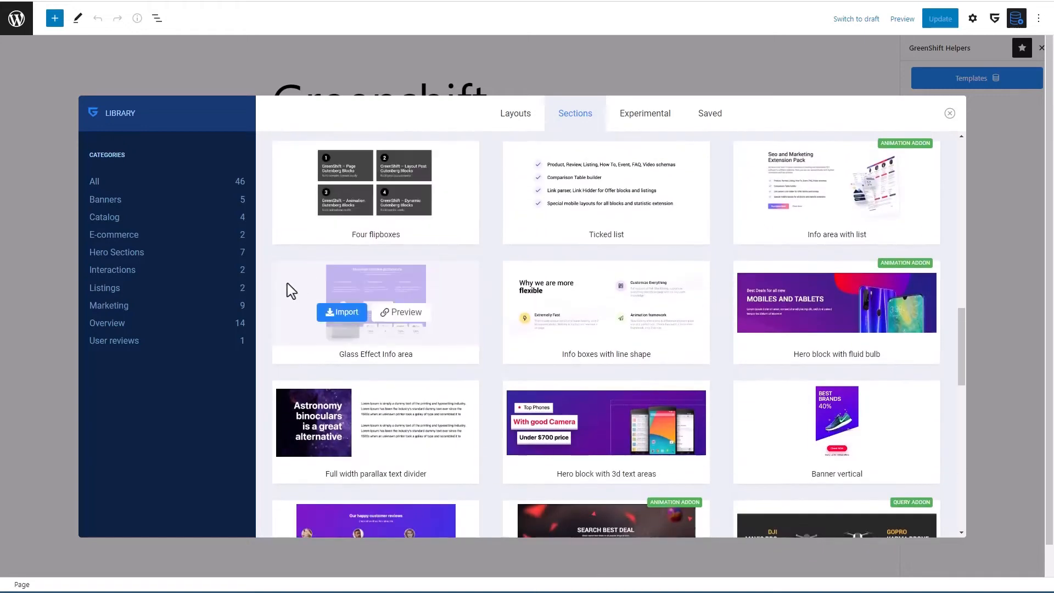
pyautogui.scroll(-2, 285, 282)
pyautogui.scroll(-10, 284, 281)
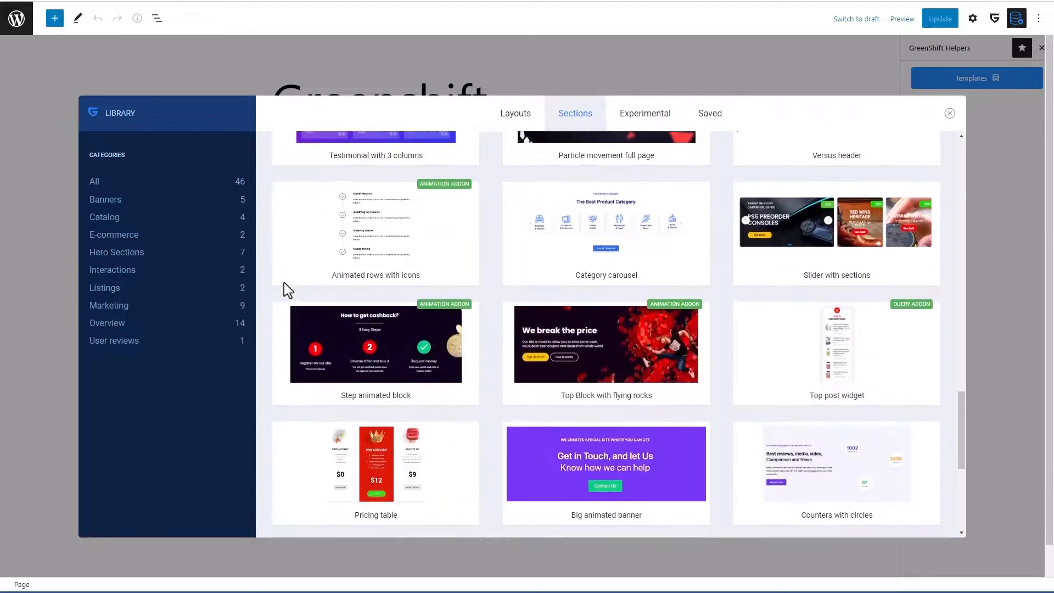
pyautogui.scroll(4, 284, 282)
pyautogui.click(950, 113)
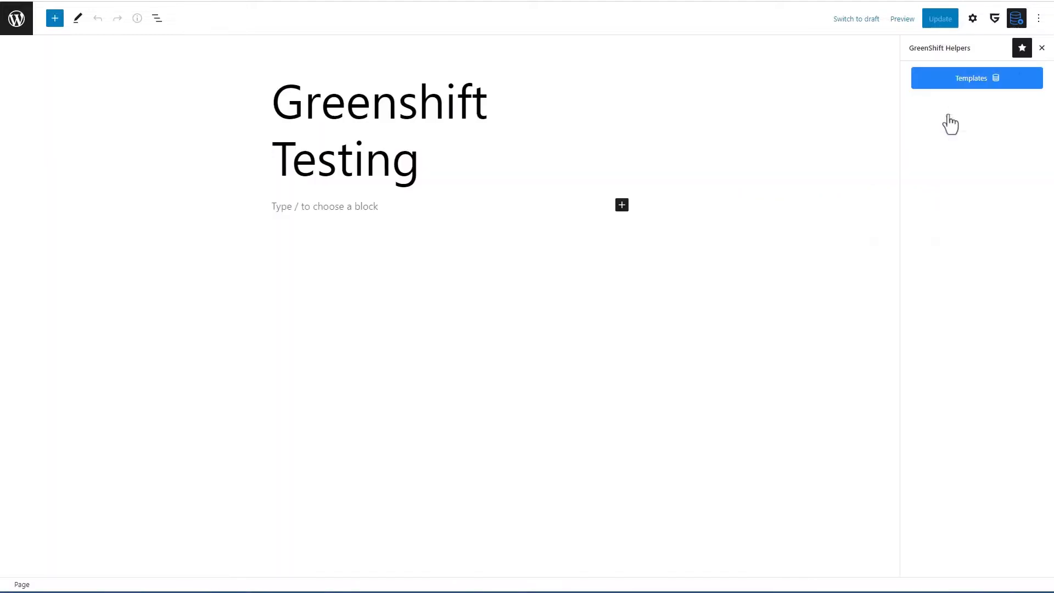
# Step: Close the GreenShift Helpers and leave the page editor to open the site editor on the Home template
pyautogui.click(1041, 48)
pyautogui.click(25, 20)
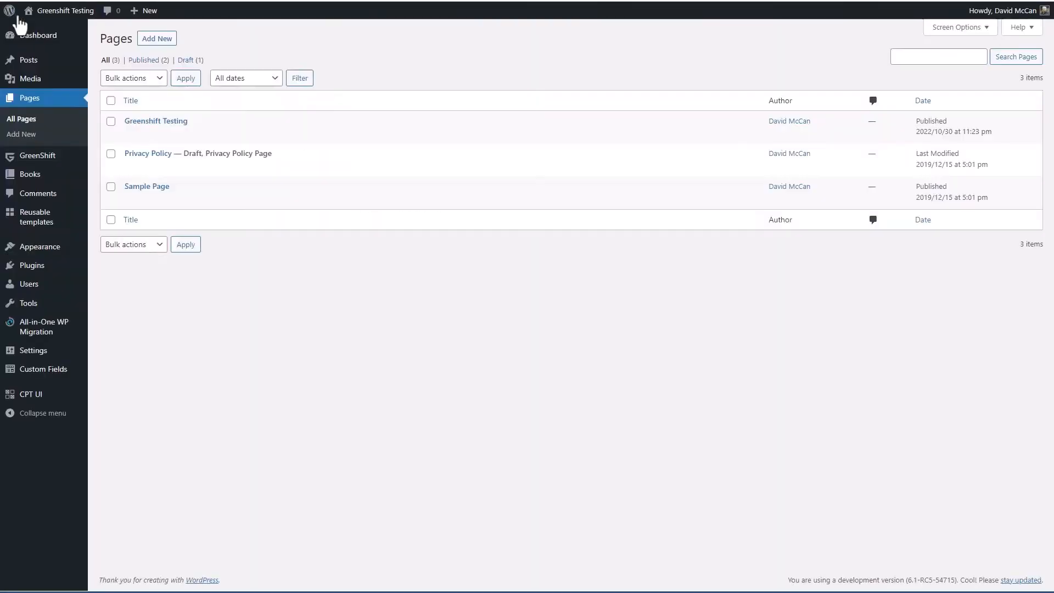
pyautogui.moveTo(39, 249)
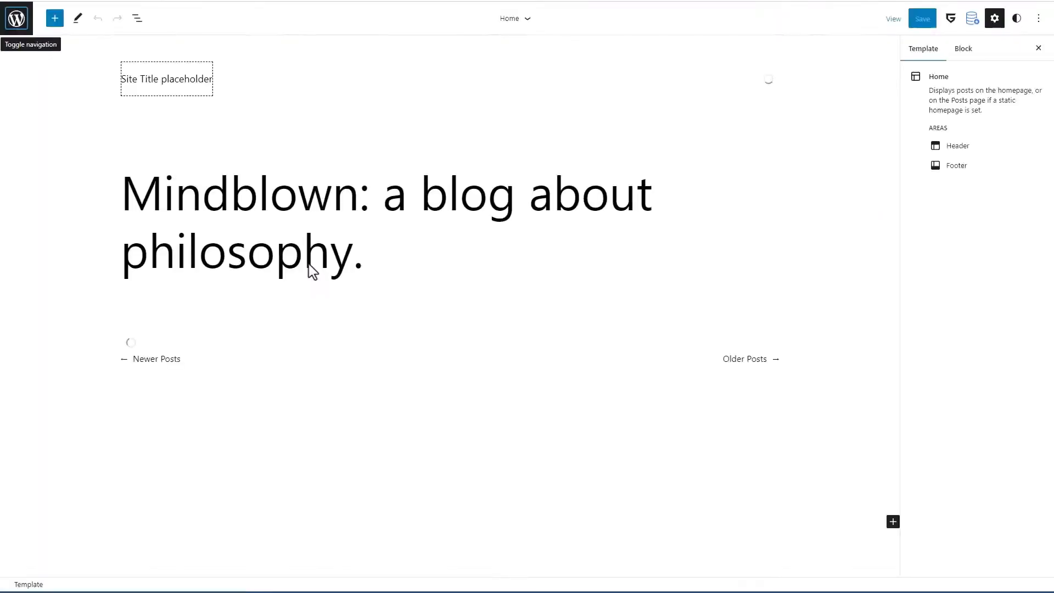
# Step: Review the template types available for new templates and open the existing Single item: Book template for editing
pyautogui.click(16, 21)
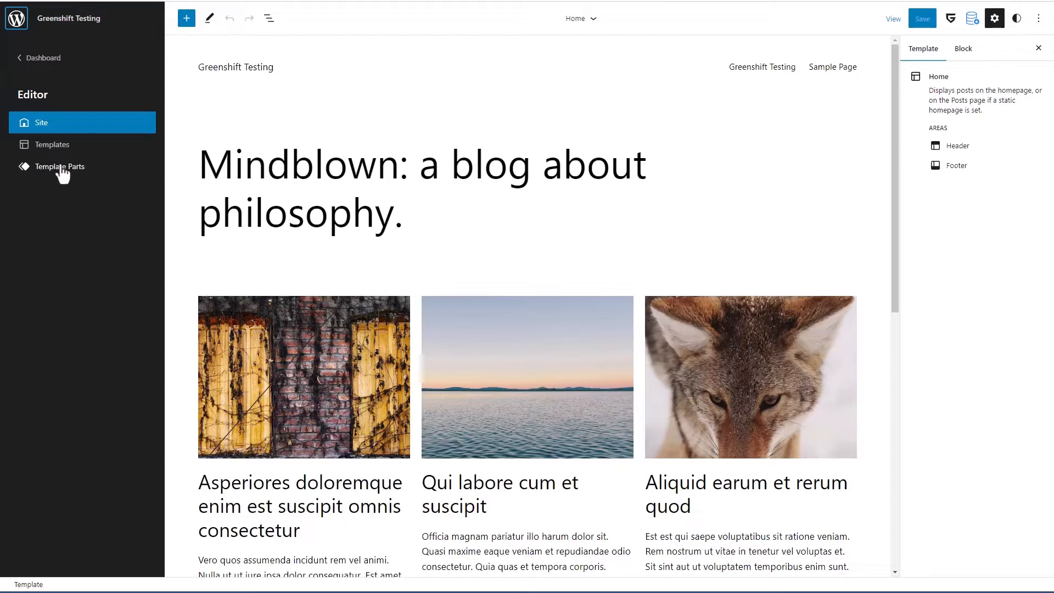
pyautogui.click(48, 146)
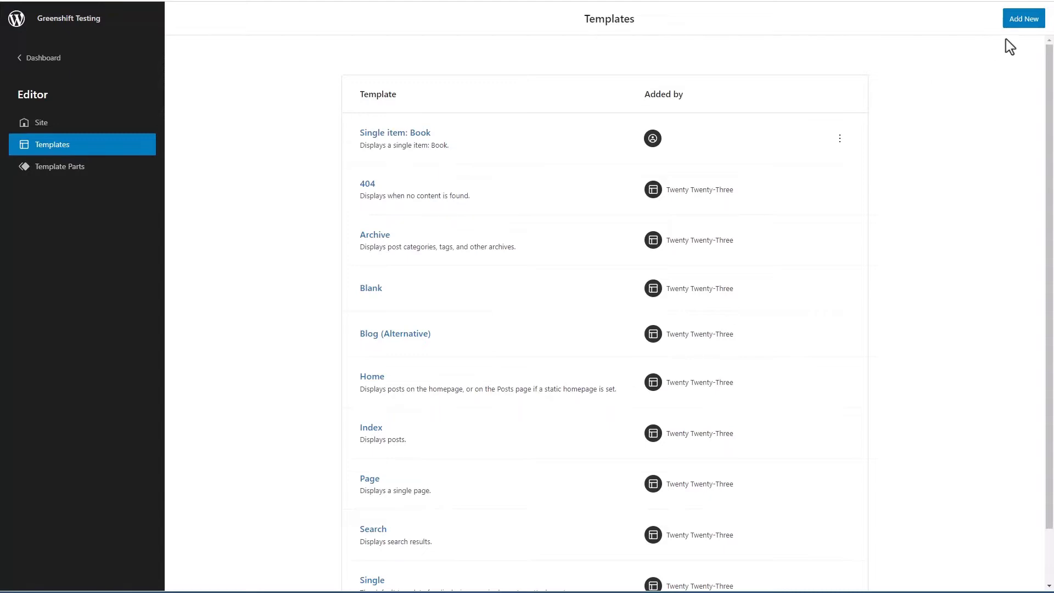
pyautogui.click(1020, 21)
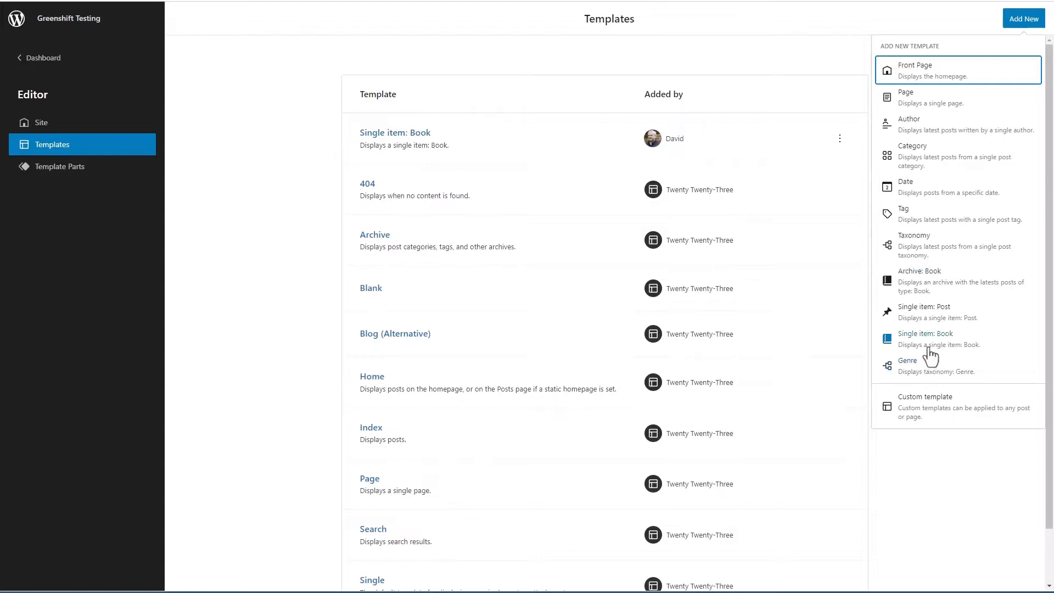
pyautogui.click(288, 56)
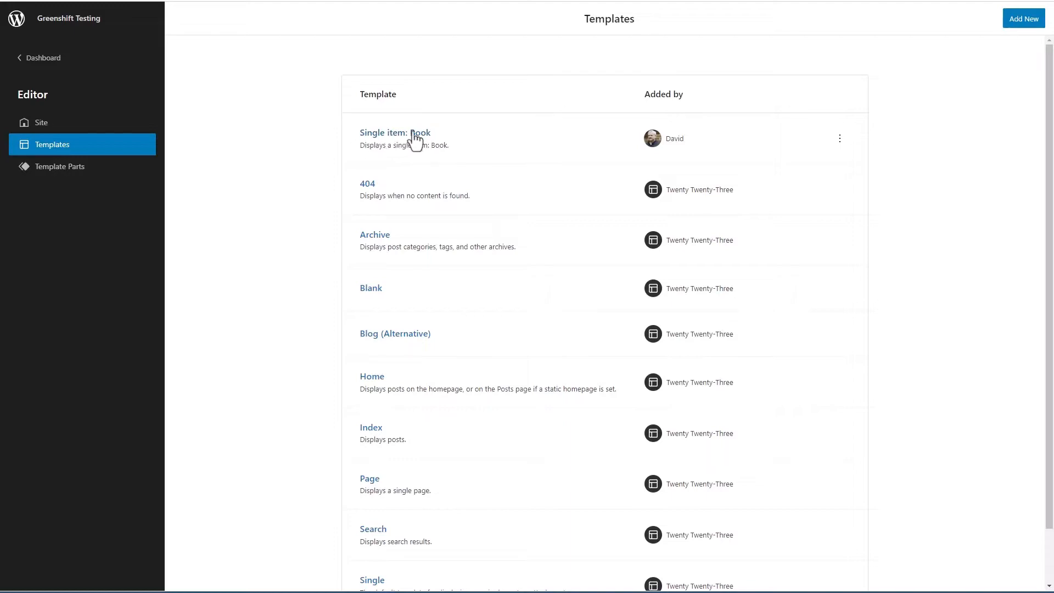
pyautogui.click(384, 137)
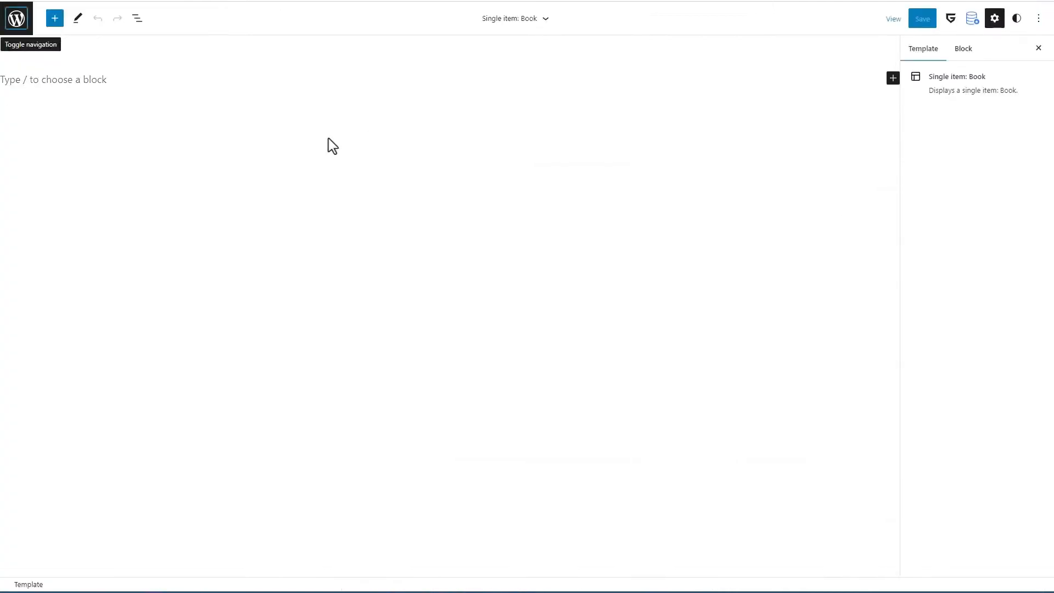
# Step: Insert a Header block at the start of the Book template using the existing Header template part
pyautogui.click(92, 84)
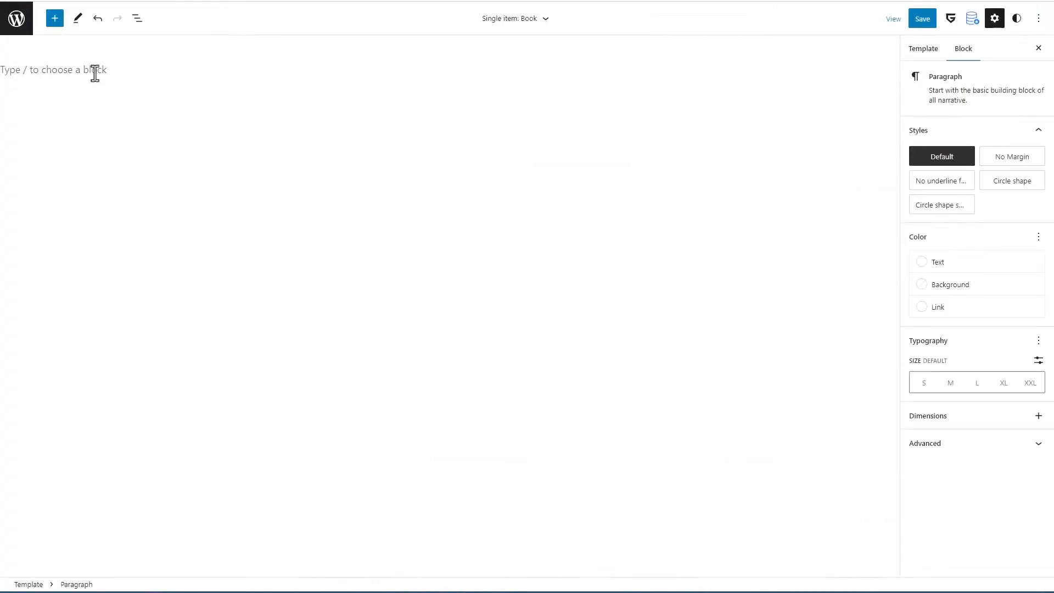
pyautogui.write('/hea')
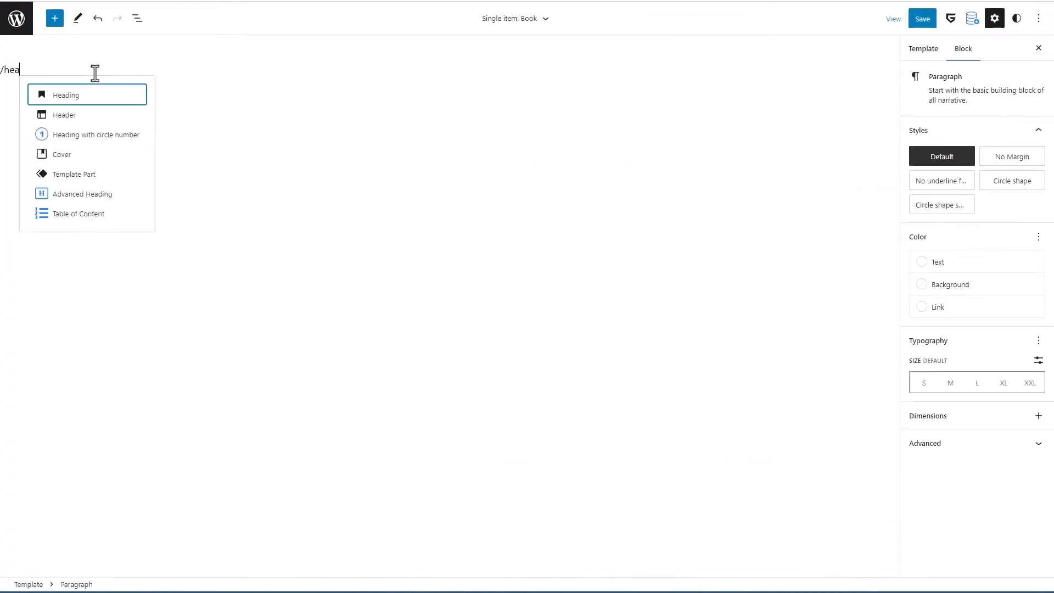
pyautogui.click(67, 115)
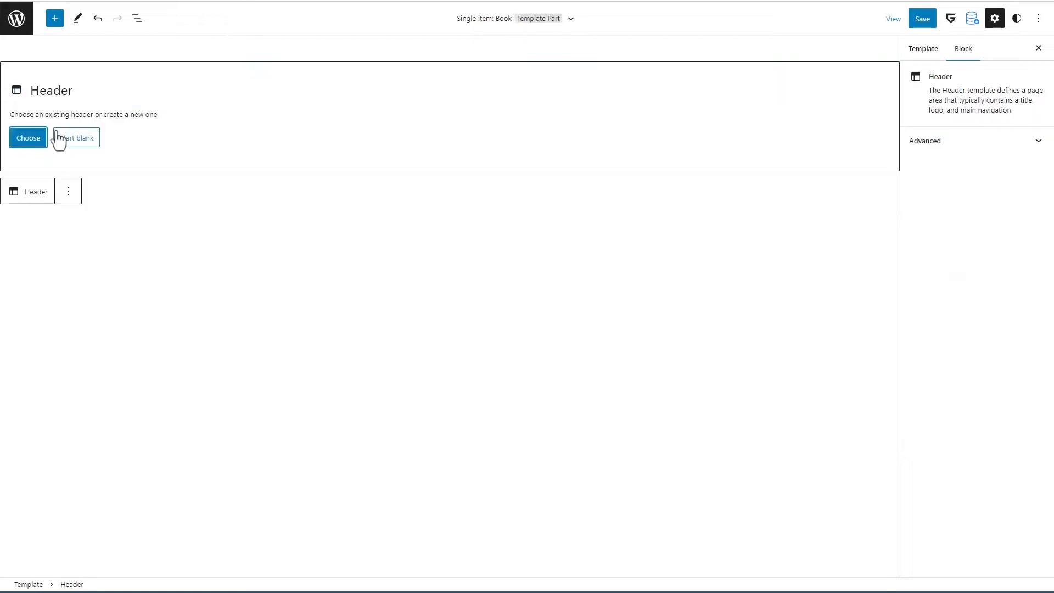
pyautogui.click(30, 140)
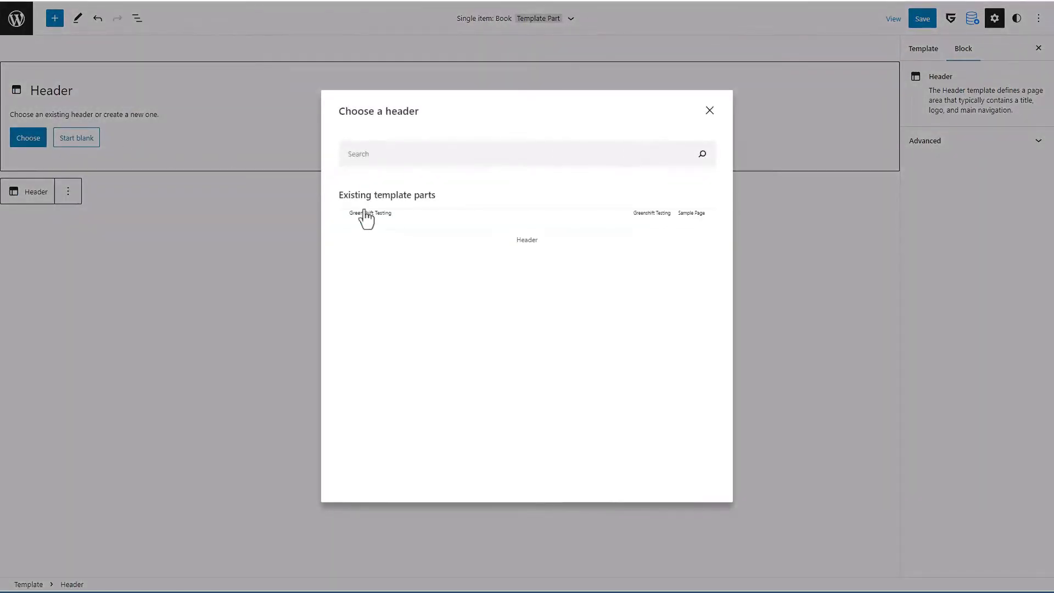
pyautogui.click(362, 222)
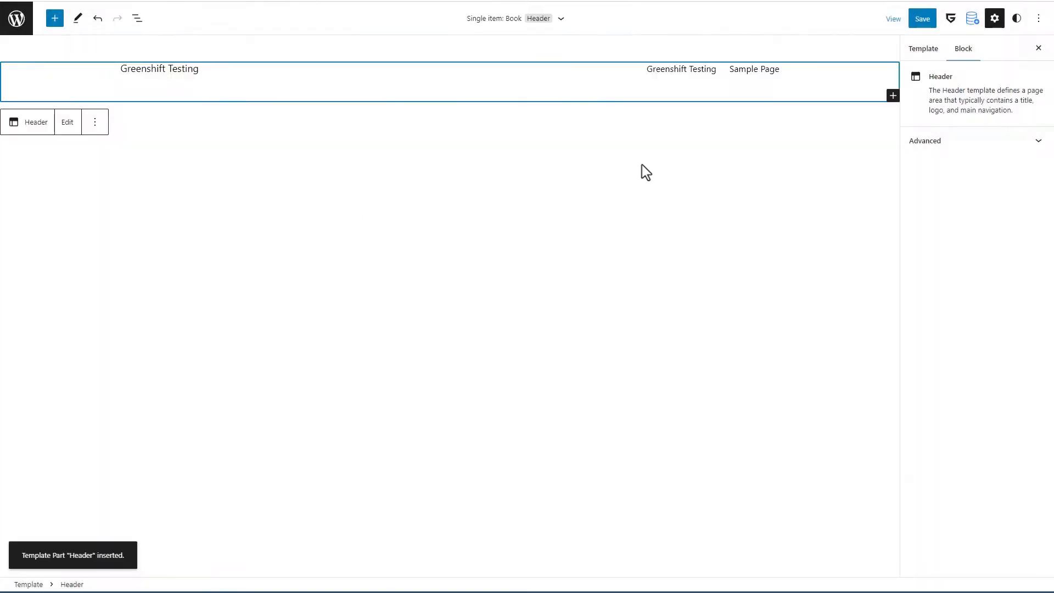
# Step: Add a Greenshift Section block below the header
pyautogui.click(195, 122)
pyautogui.click(892, 123)
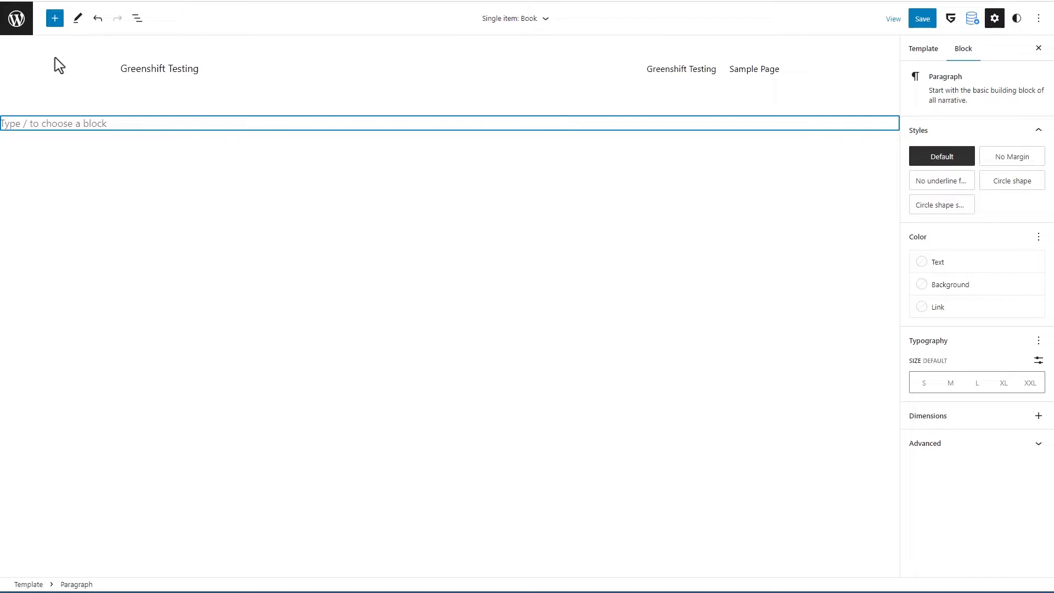
pyautogui.click(55, 18)
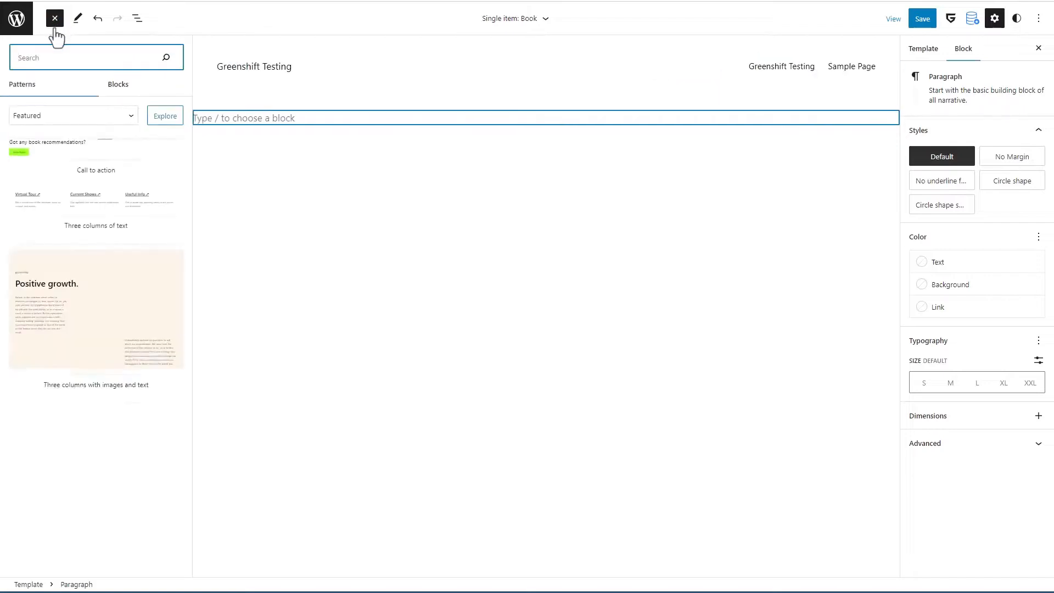
pyautogui.click(117, 86)
pyautogui.moveTo(188, 153); pyautogui.dragTo(206, 281)
pyautogui.click(143, 203)
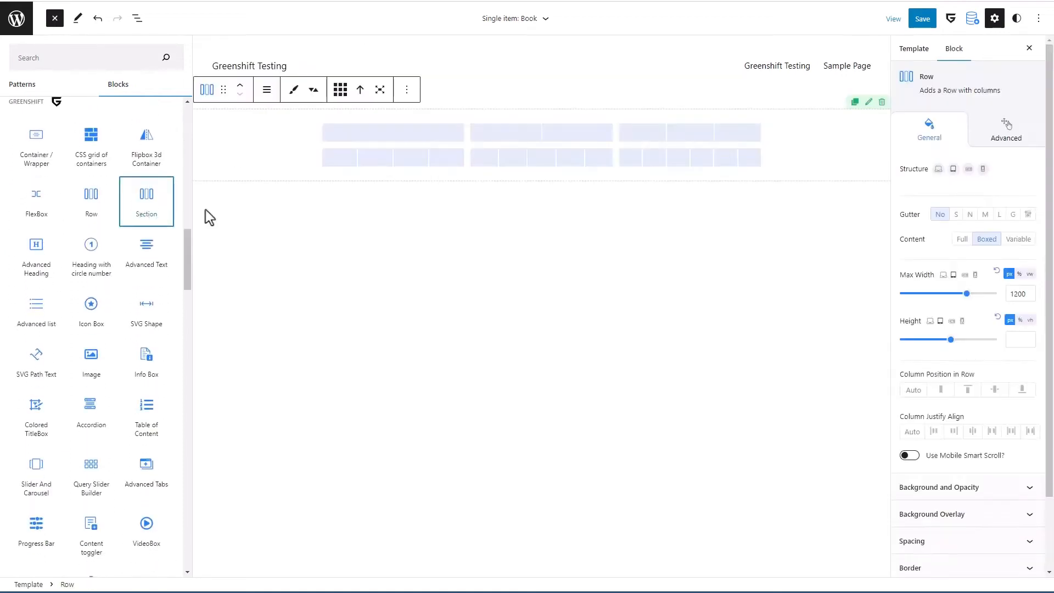
# Step: Give the row a two-column structure with a narrow first column and a wide second column
pyautogui.click(503, 135)
pyautogui.click(434, 138)
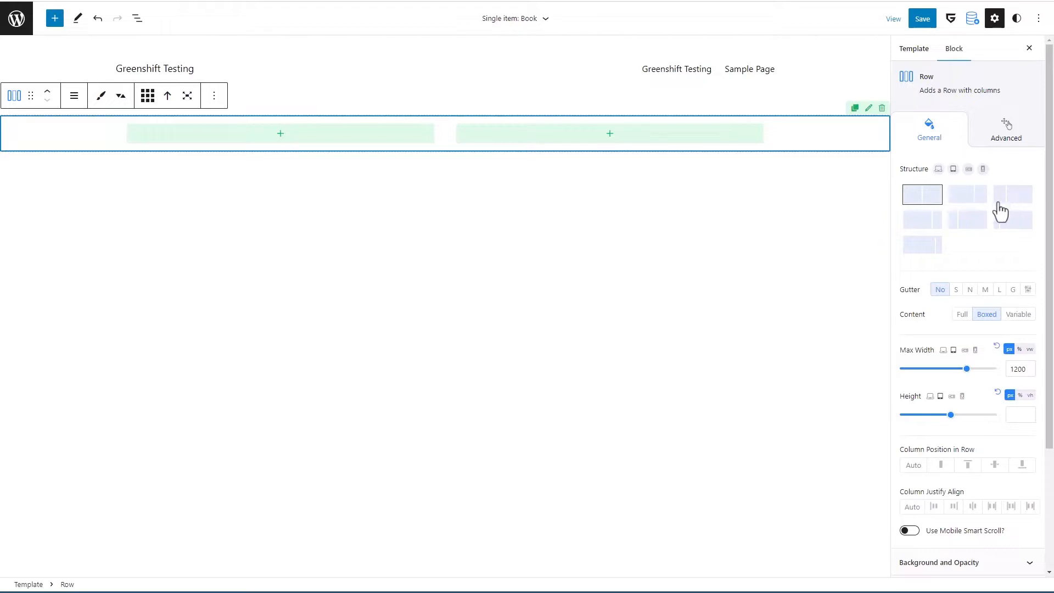
pyautogui.click(1023, 203)
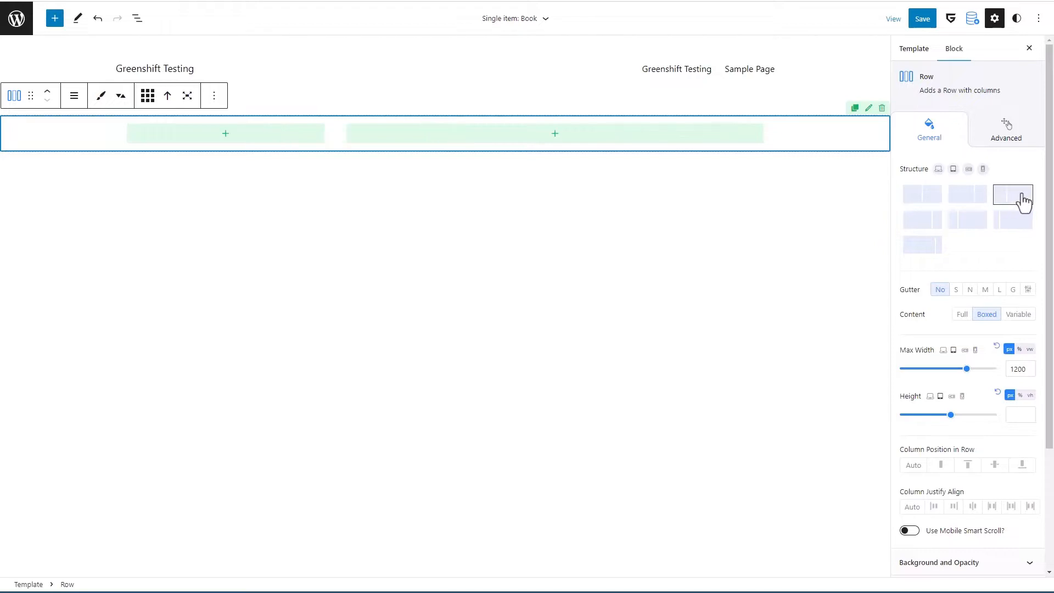
# Step: Add a Footer block below the row using the existing Default Footer, and save the Single item: Book template
pyautogui.click(871, 171)
pyautogui.click(892, 171)
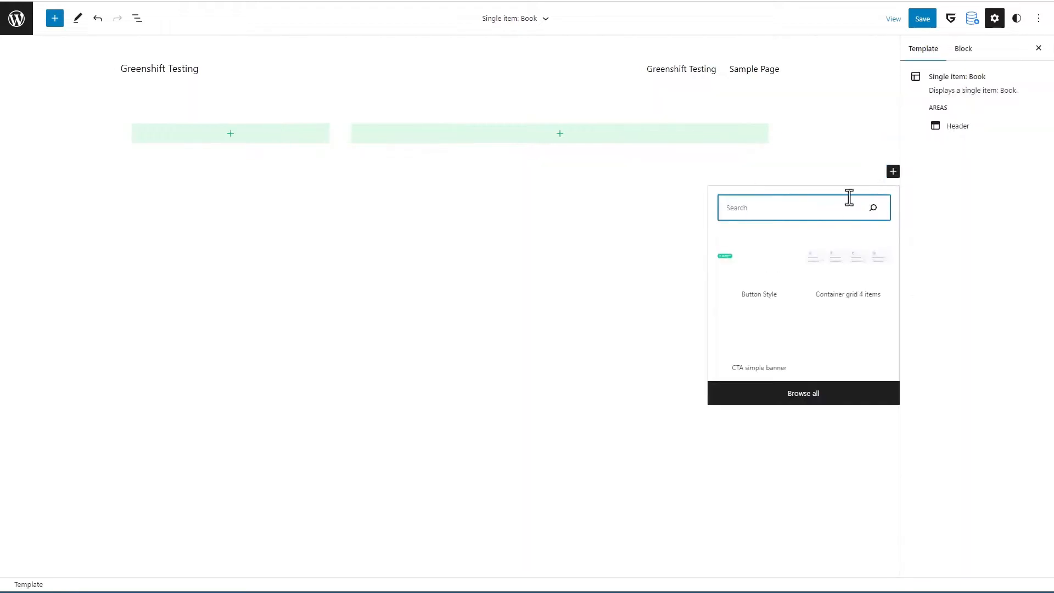
pyautogui.write('/footer')
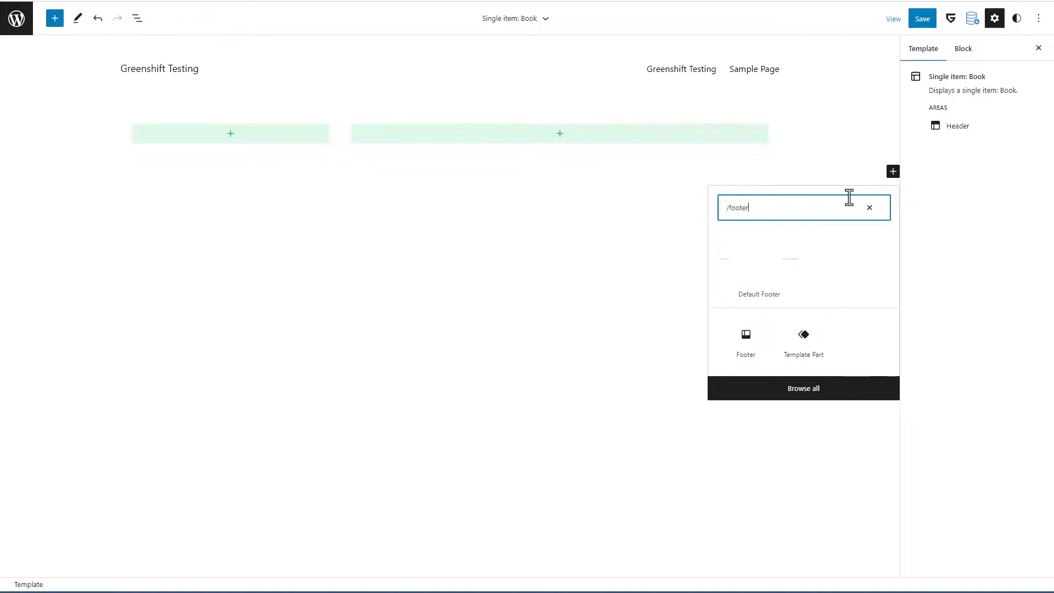
pyautogui.click(743, 340)
pyautogui.click(30, 244)
pyautogui.press('Escape')
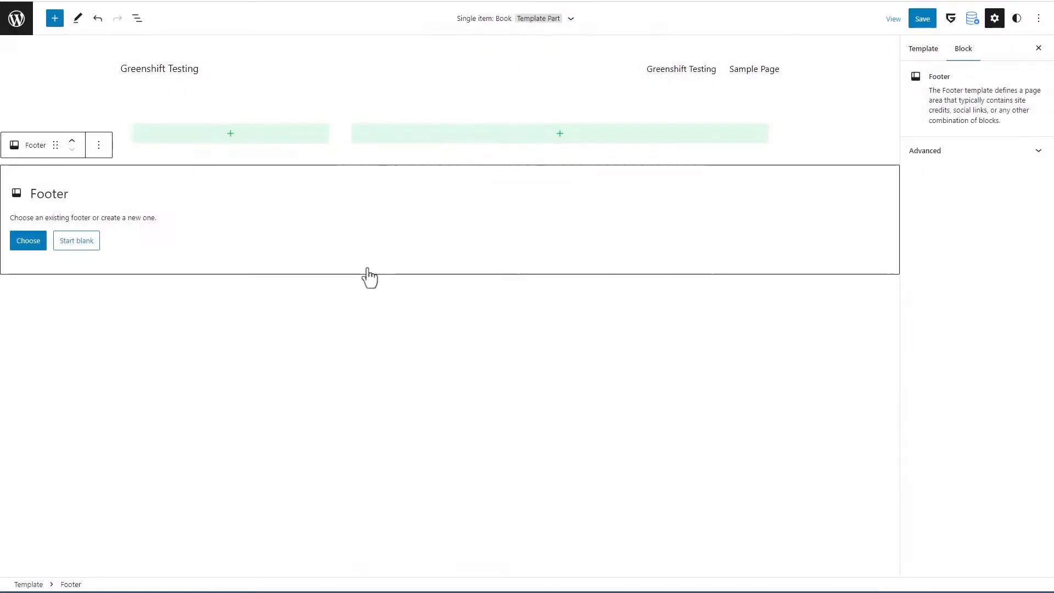
pyautogui.click(924, 21)
pyautogui.click(928, 22)
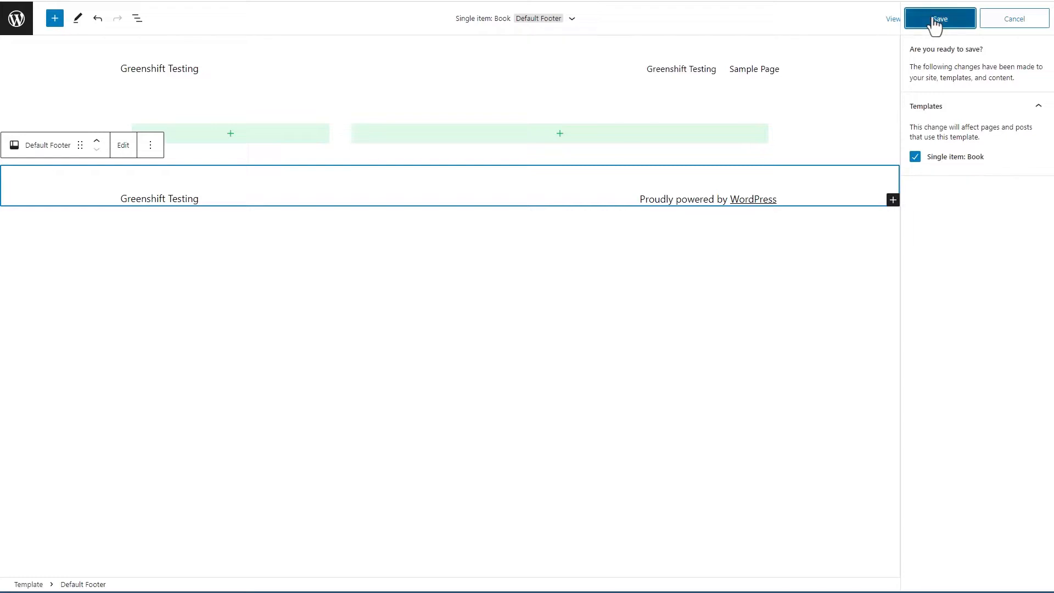
# Step: Insert a Dynamic Post Image block in the row's narrow column
pyautogui.click(231, 137)
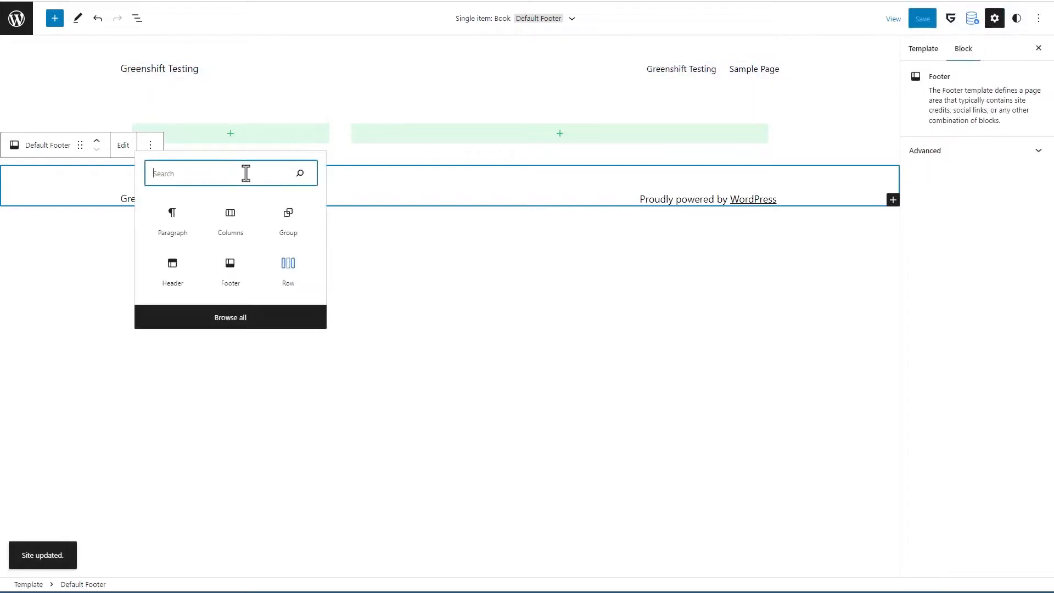
pyautogui.write('/dyna')
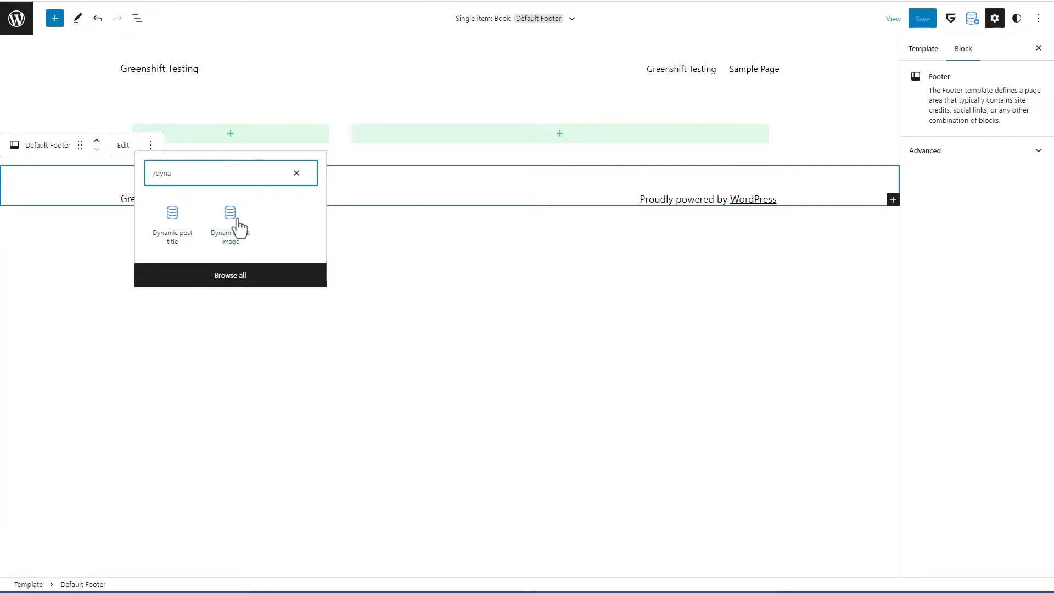
pyautogui.click(231, 225)
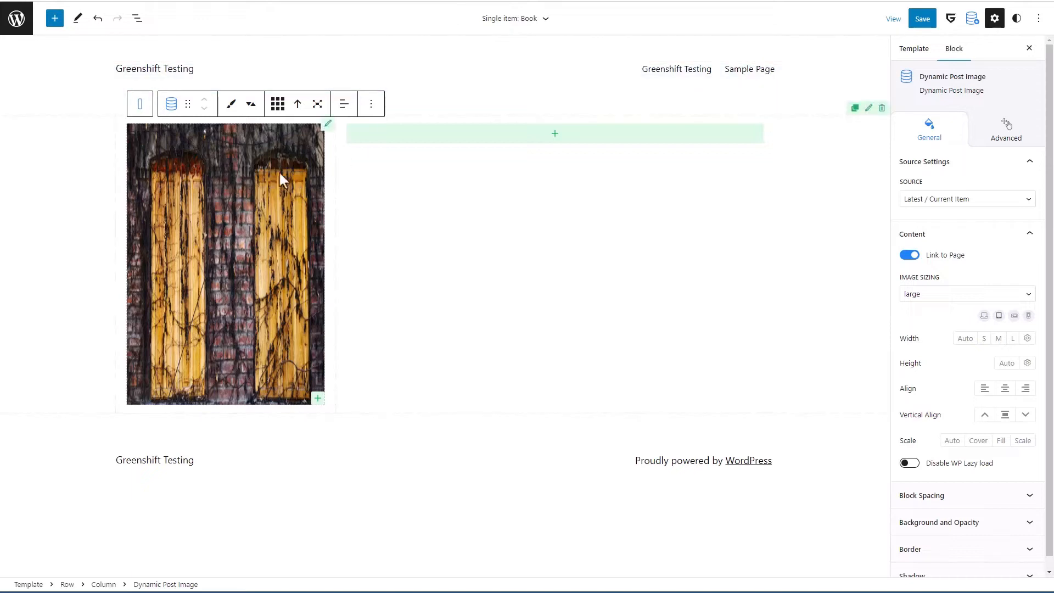
# Step: Set the dynamic image's source to Choose definite item with the Book post type
pyautogui.click(947, 200)
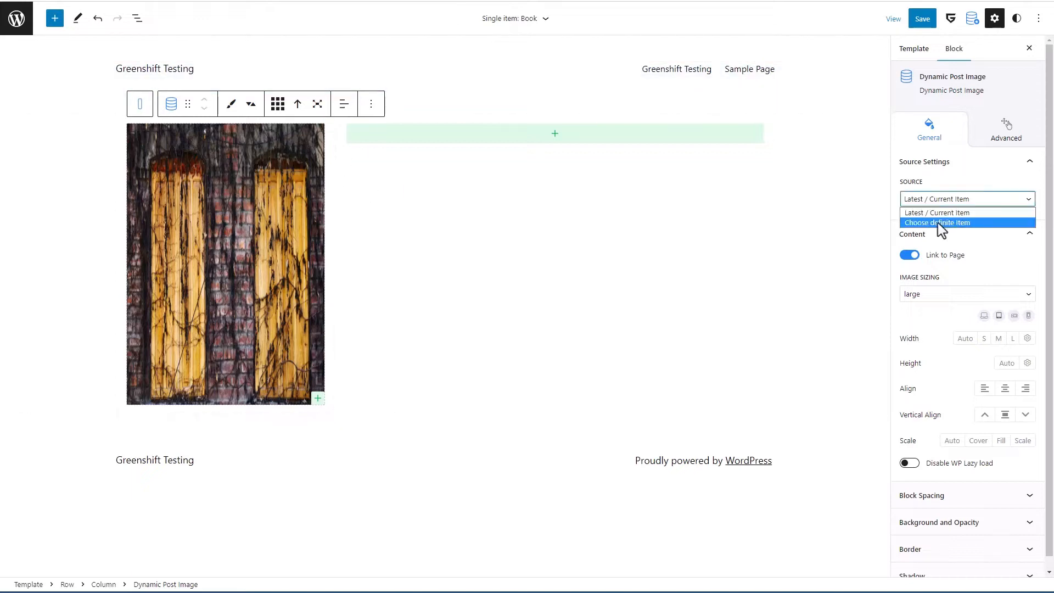
pyautogui.click(940, 223)
pyautogui.click(947, 242)
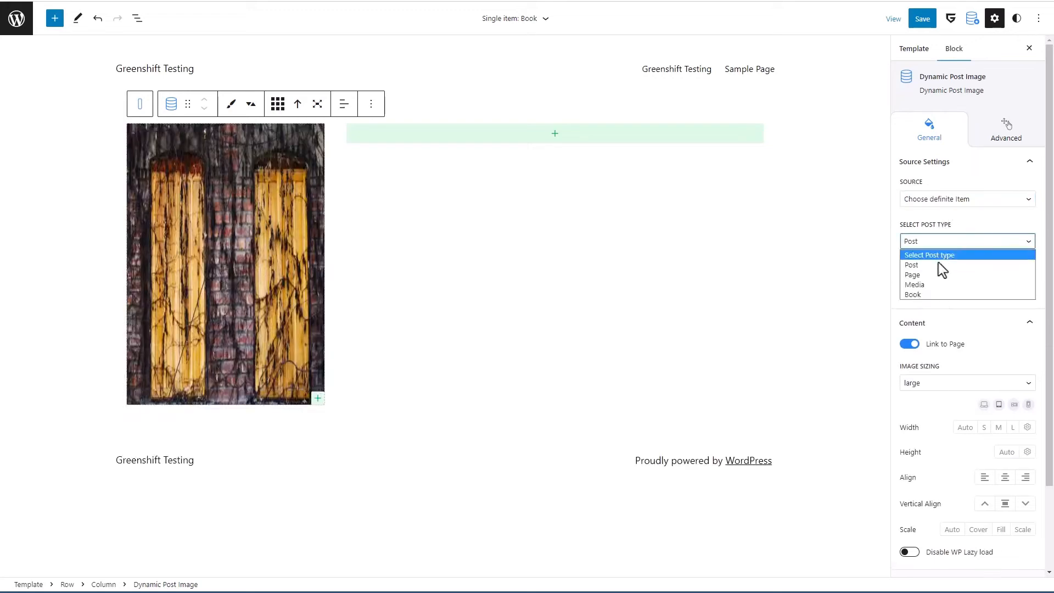
pyautogui.click(920, 295)
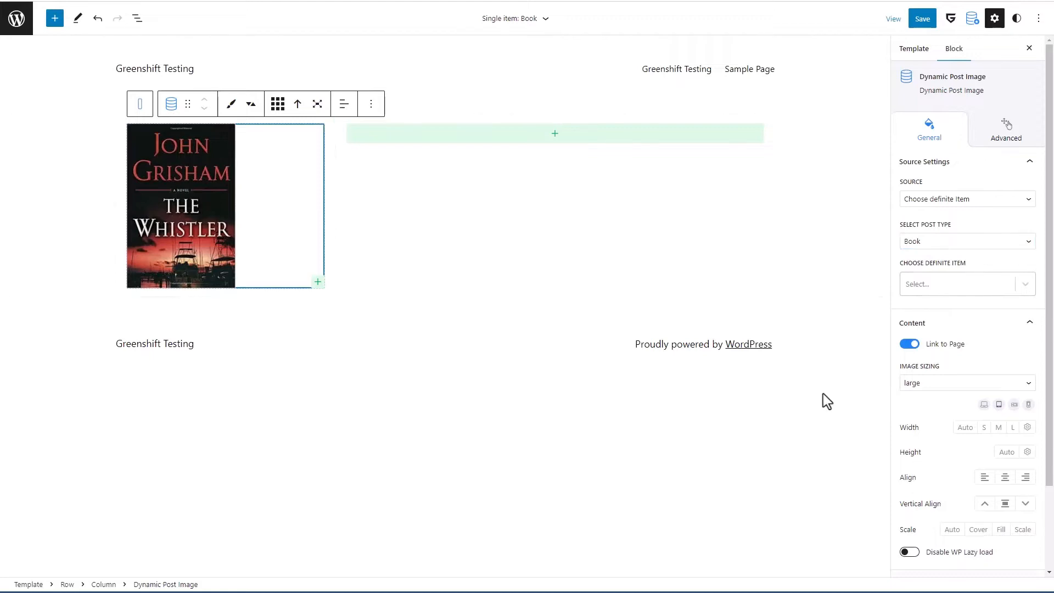
# Step: Set the dynamic image's sizing to medium_large and its custom height to 270 px
pyautogui.click(948, 385)
pyautogui.click(931, 414)
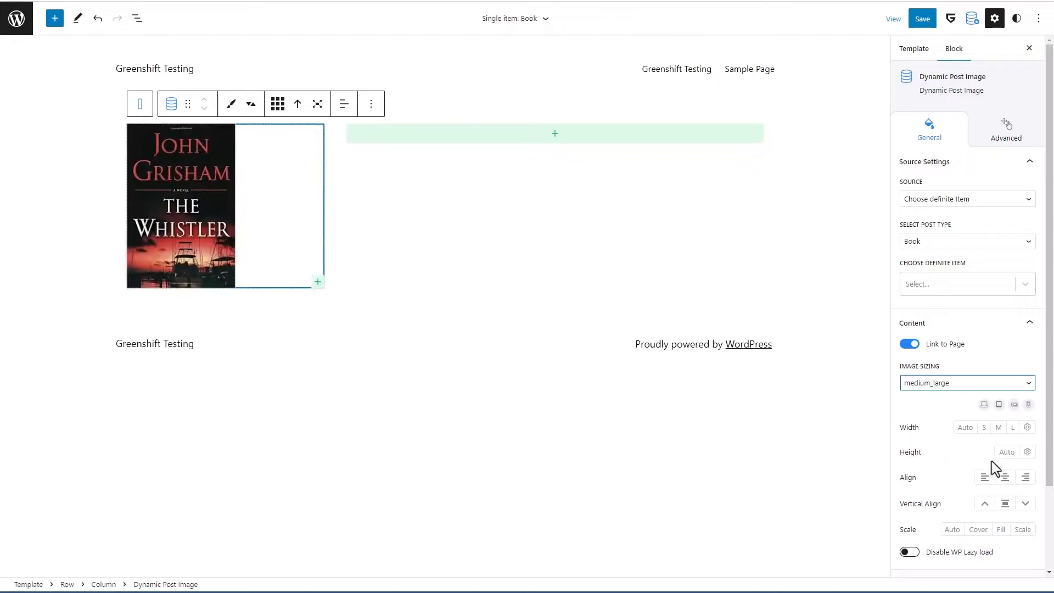
pyautogui.click(1027, 452)
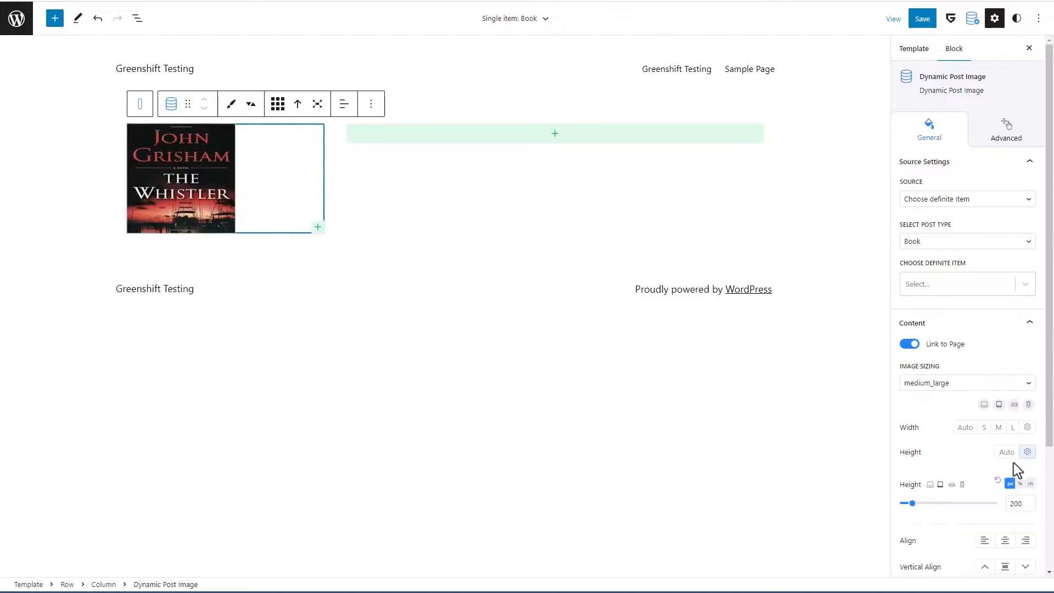
pyautogui.doubleClick(1013, 503)
pyautogui.write('250')
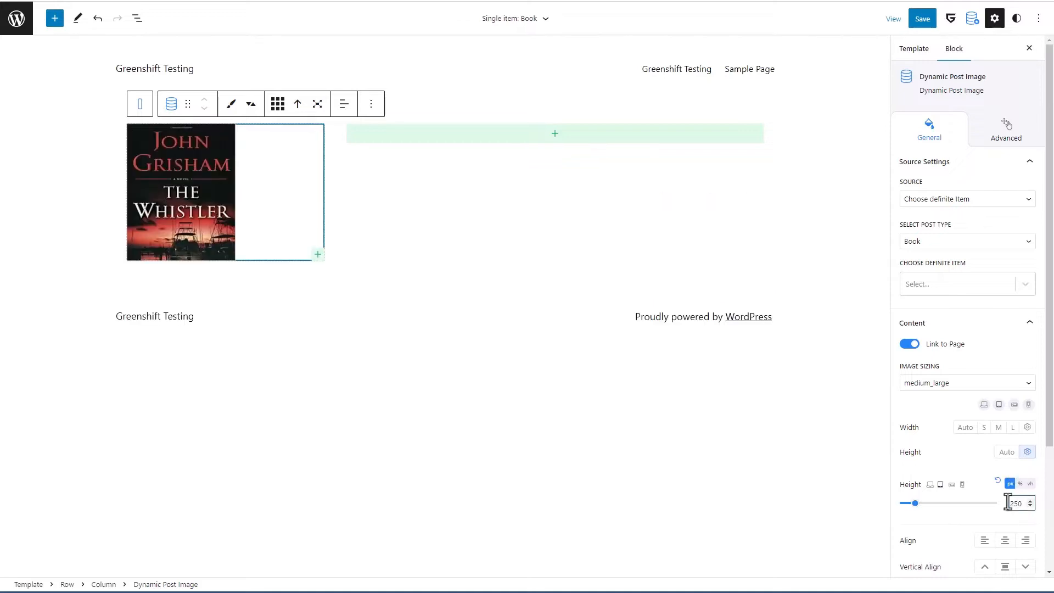
pyautogui.press('BackSpace')
pyautogui.press('BackSpace')
pyautogui.write('70')
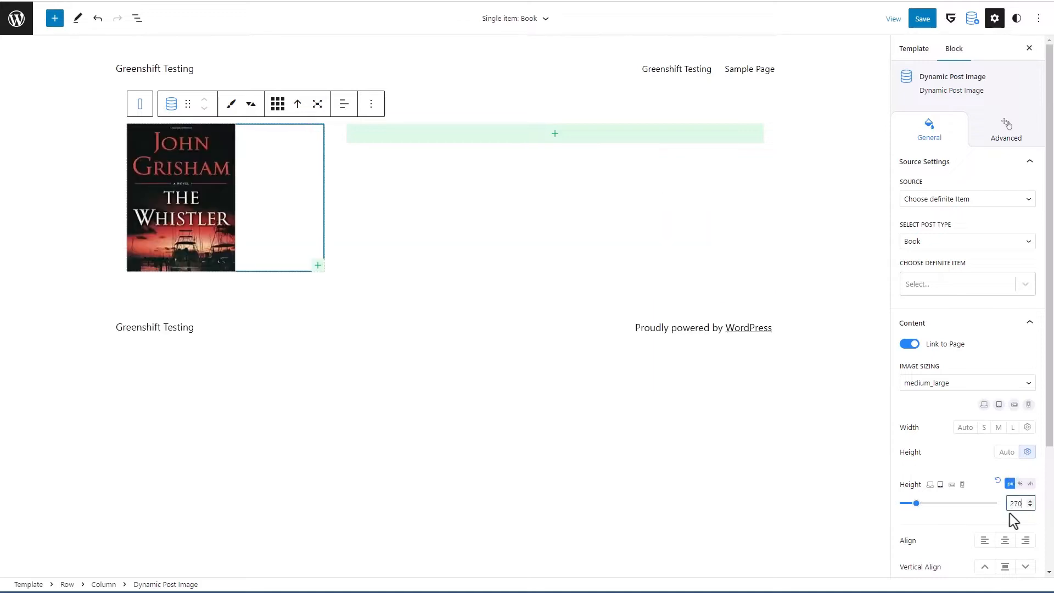
# Step: Set the dynamic image's width to Auto and align it to the centre of its column
pyautogui.click(966, 429)
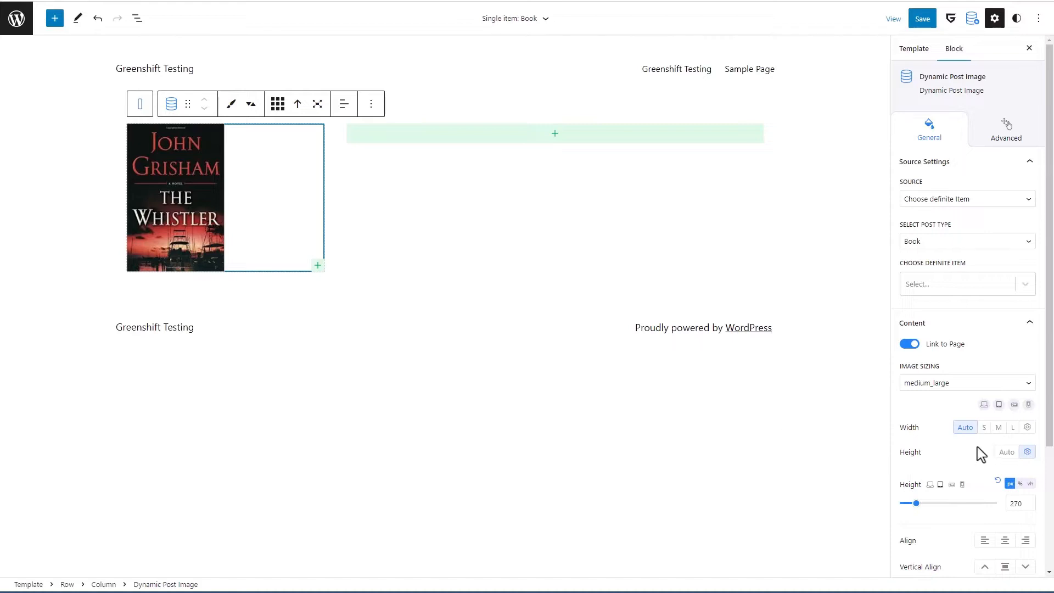
pyautogui.scroll(-2, 981, 453)
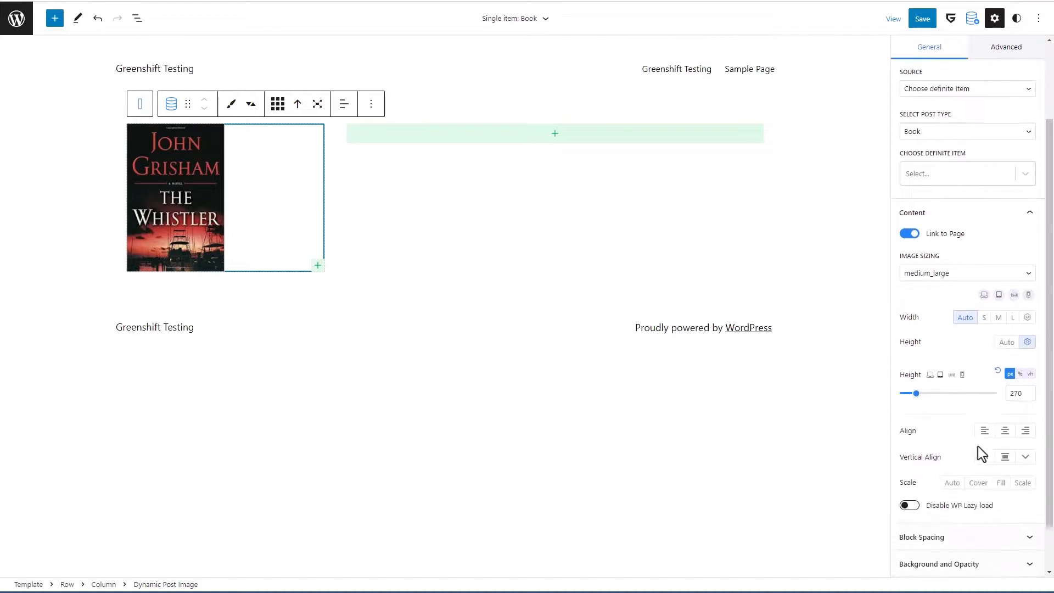
pyautogui.click(1005, 432)
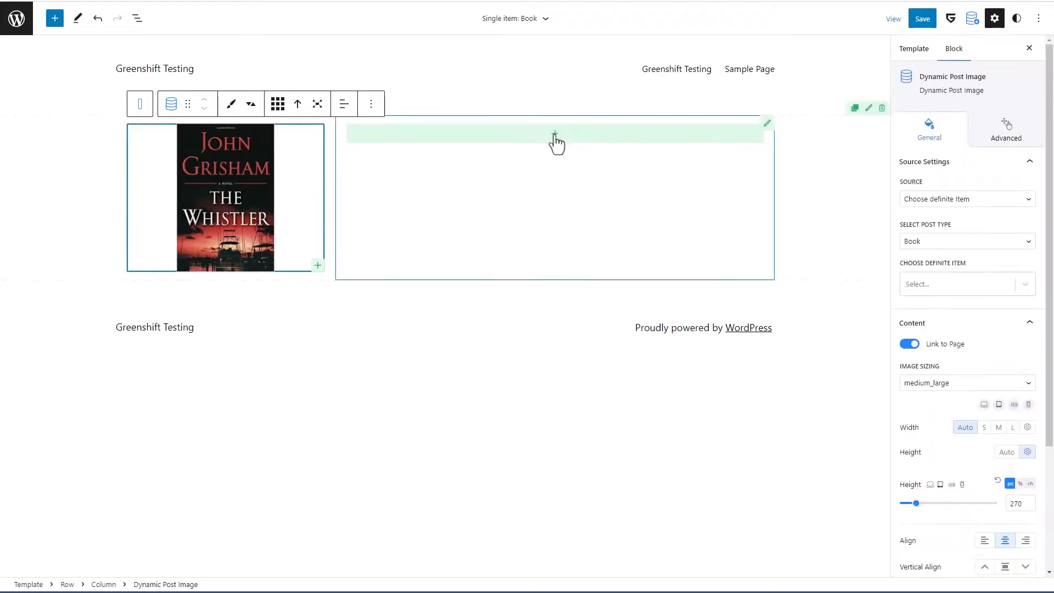
# Step: Insert an Advanced Heading block in the row's wide column and clear its placeholder text
pyautogui.click(555, 133)
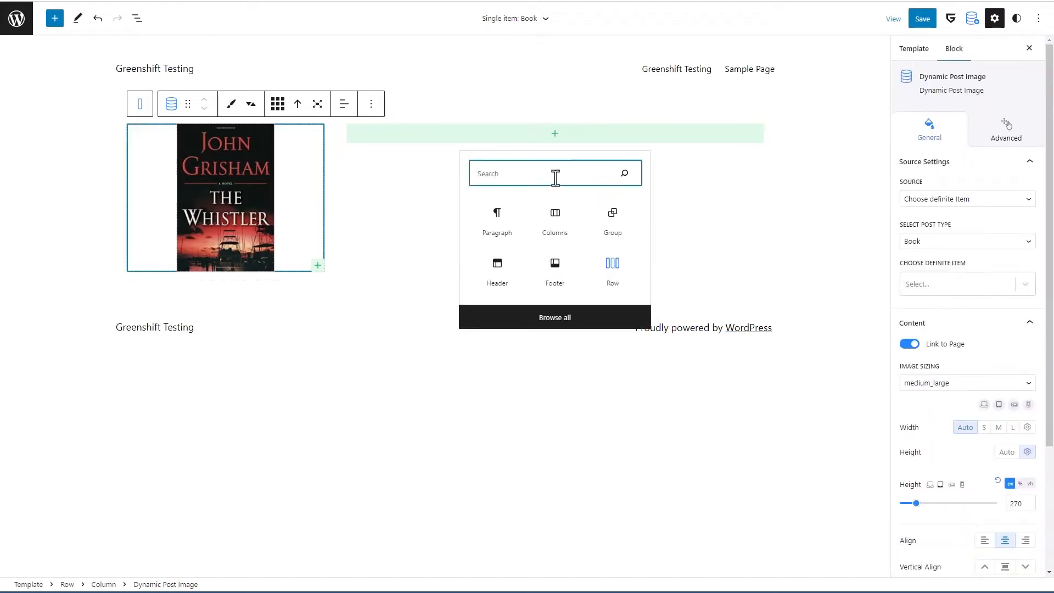
pyautogui.write('head')
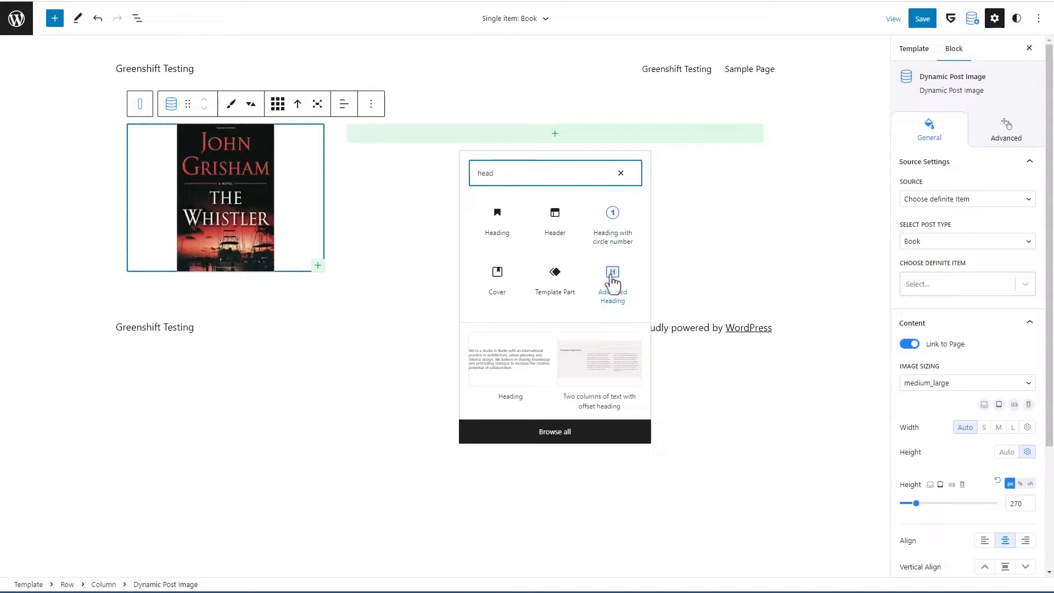
pyautogui.click(613, 280)
pyautogui.moveTo(569, 206); pyautogui.dragTo(368, 170)
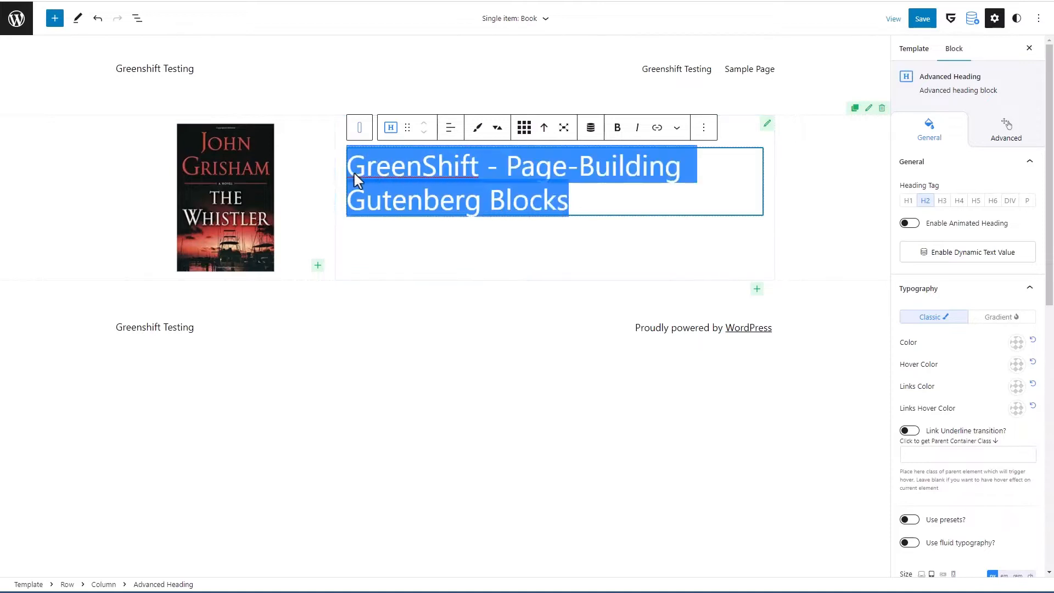
pyautogui.press('BackSpace')
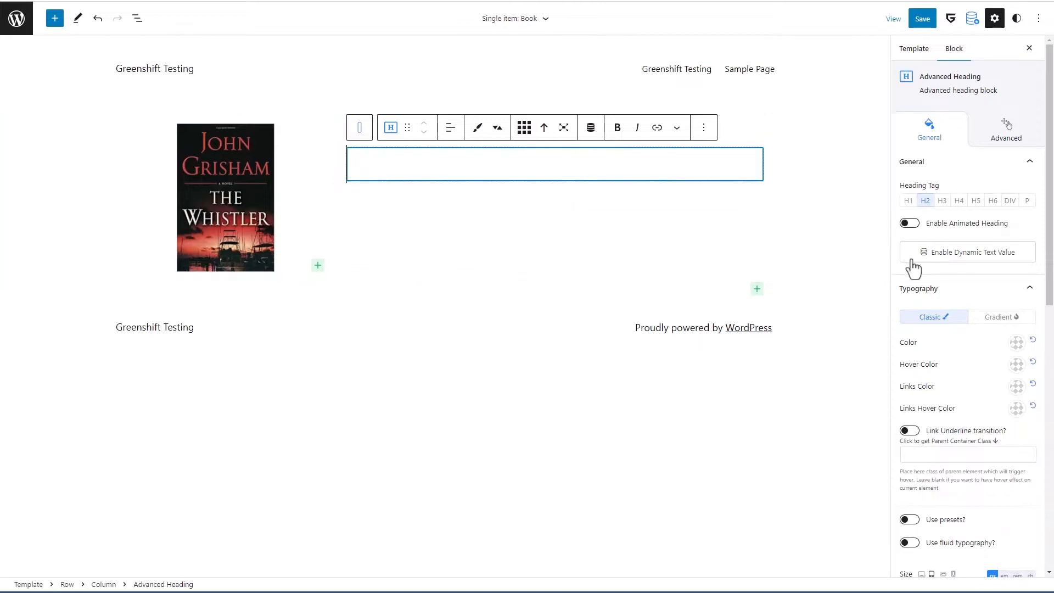
# Step: Enable a dynamic text value for the heading using Post data, Current/Latest source, Book post type and Title
pyautogui.click(971, 254)
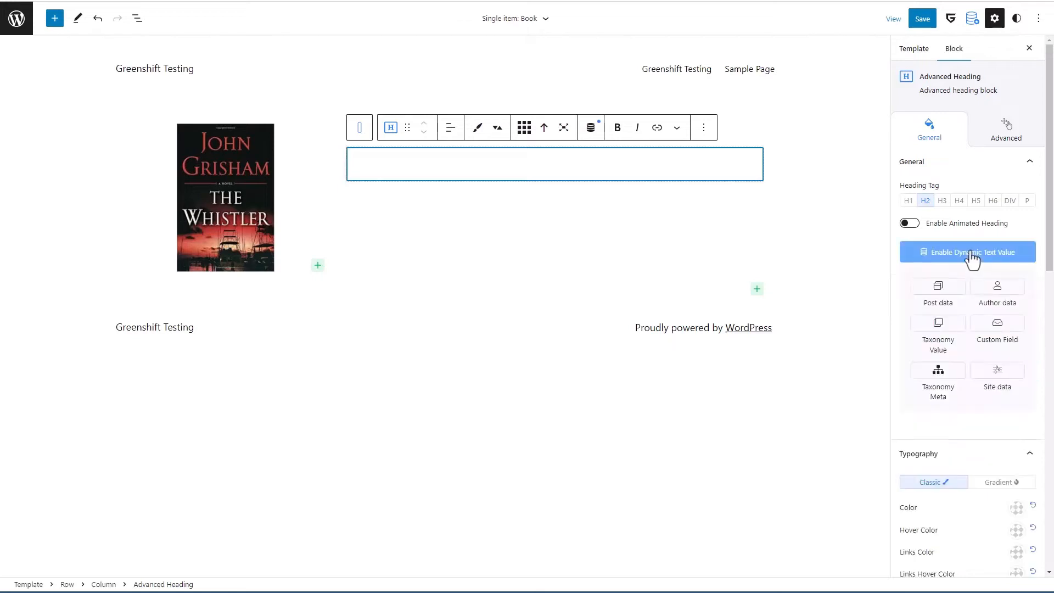
pyautogui.click(936, 291)
pyautogui.scroll(-3, 935, 294)
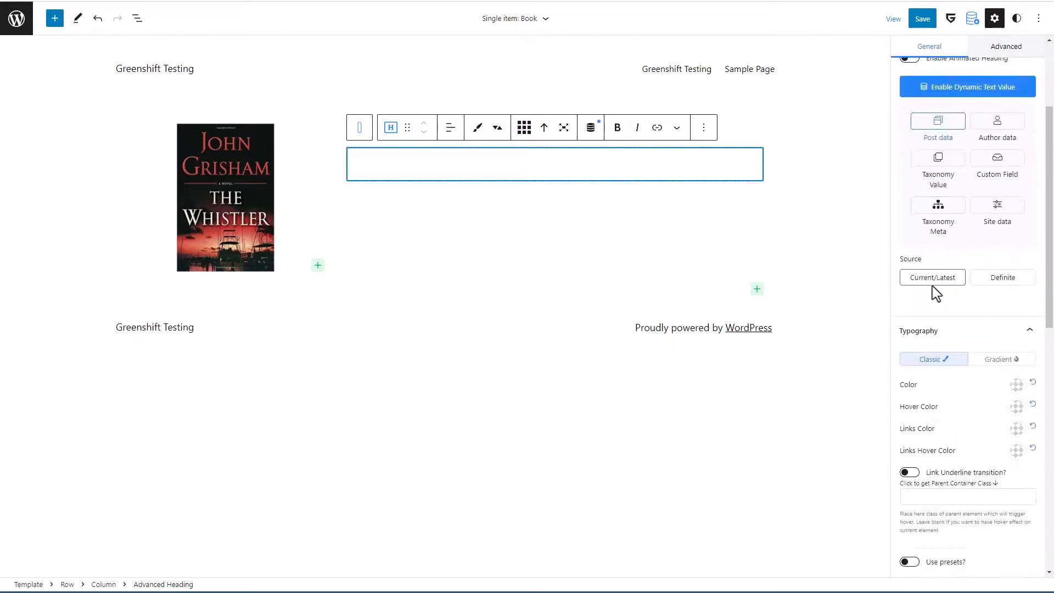
pyautogui.click(933, 278)
pyautogui.click(940, 321)
pyautogui.click(925, 365)
pyautogui.click(933, 360)
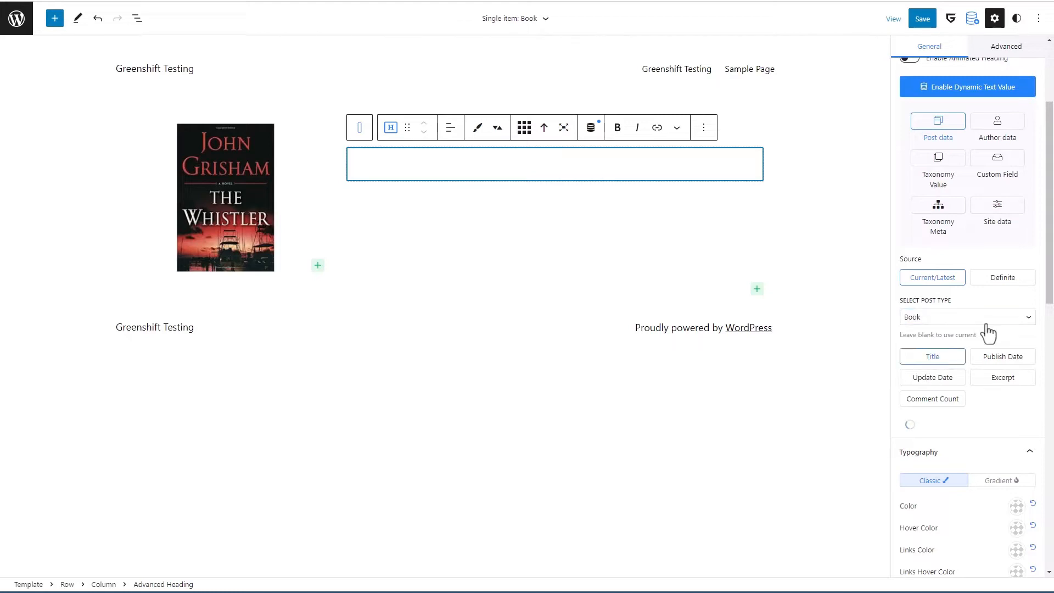
pyautogui.scroll(-1, 985, 334)
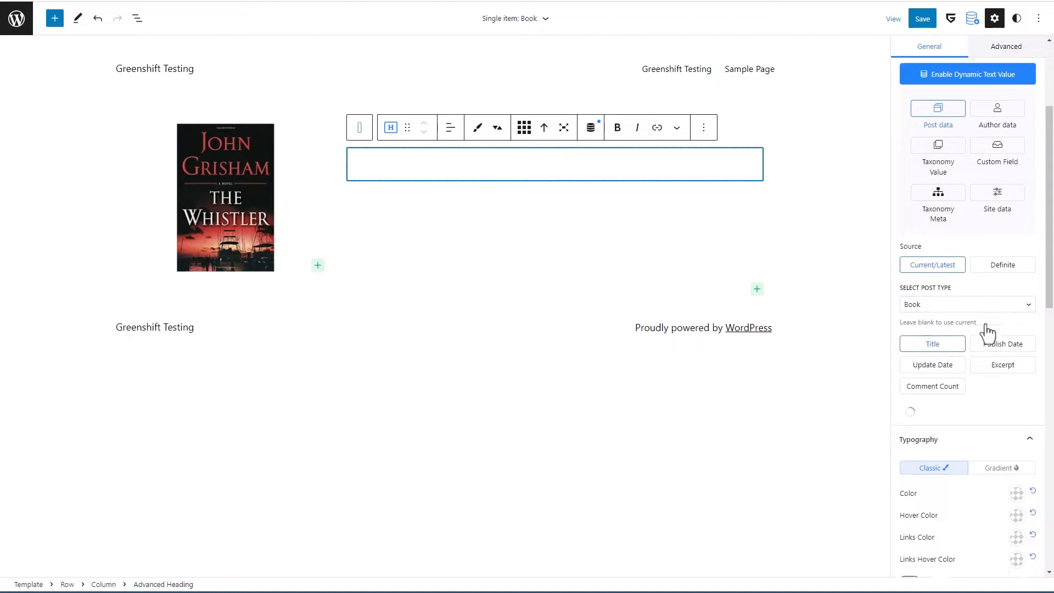
# Step: Set the dynamic heading's tag to H1
pyautogui.click(643, 206)
pyautogui.click(645, 166)
pyautogui.click(908, 201)
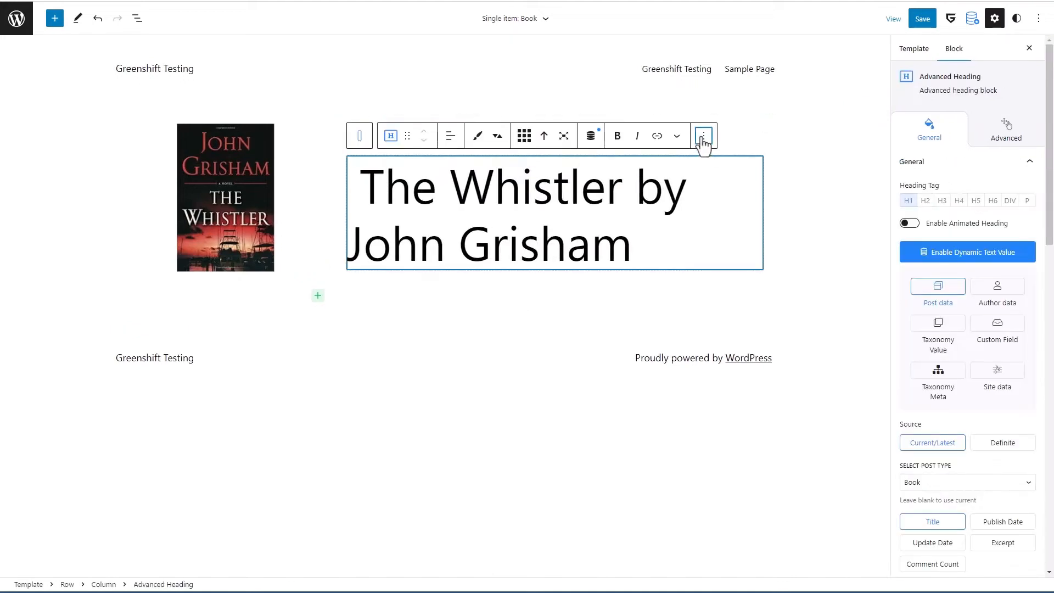
# Step: Insert a Post Content block directly after the dynamic heading
pyautogui.click(704, 135)
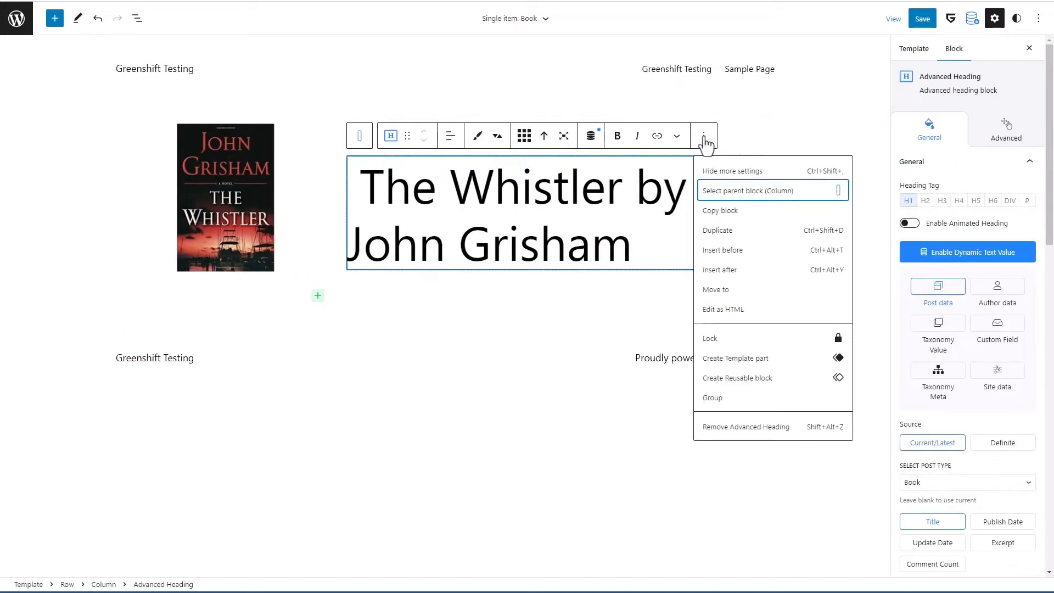
pyautogui.click(723, 269)
pyautogui.write('/')
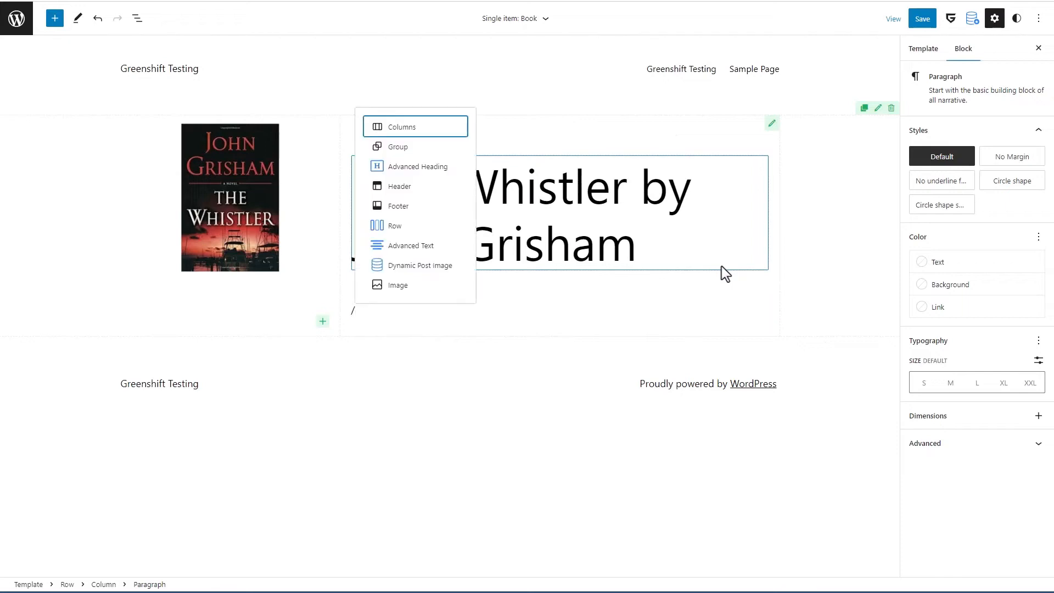
pyautogui.write('post')
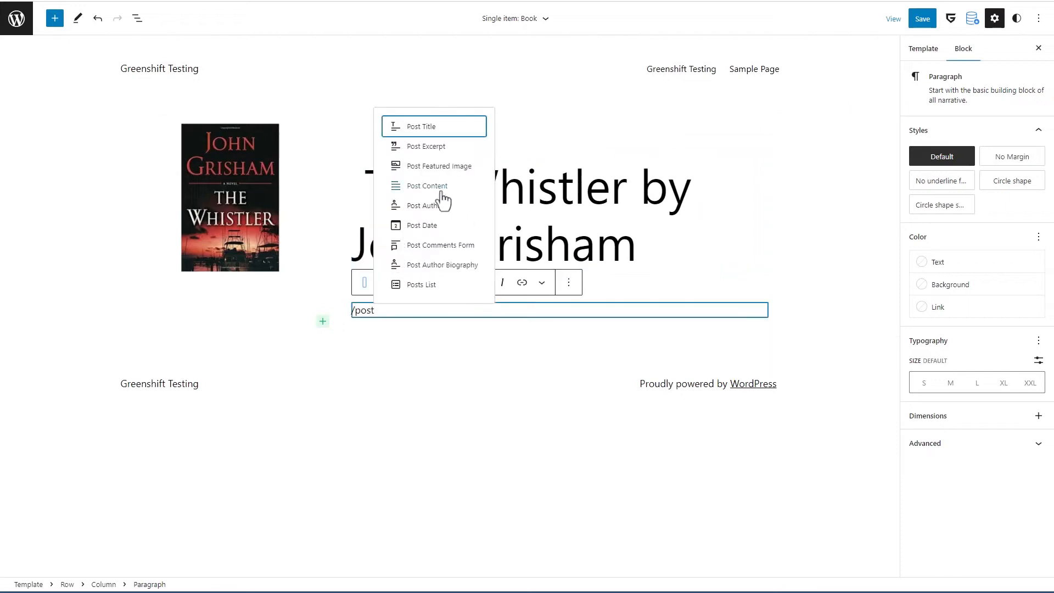
pyautogui.click(425, 187)
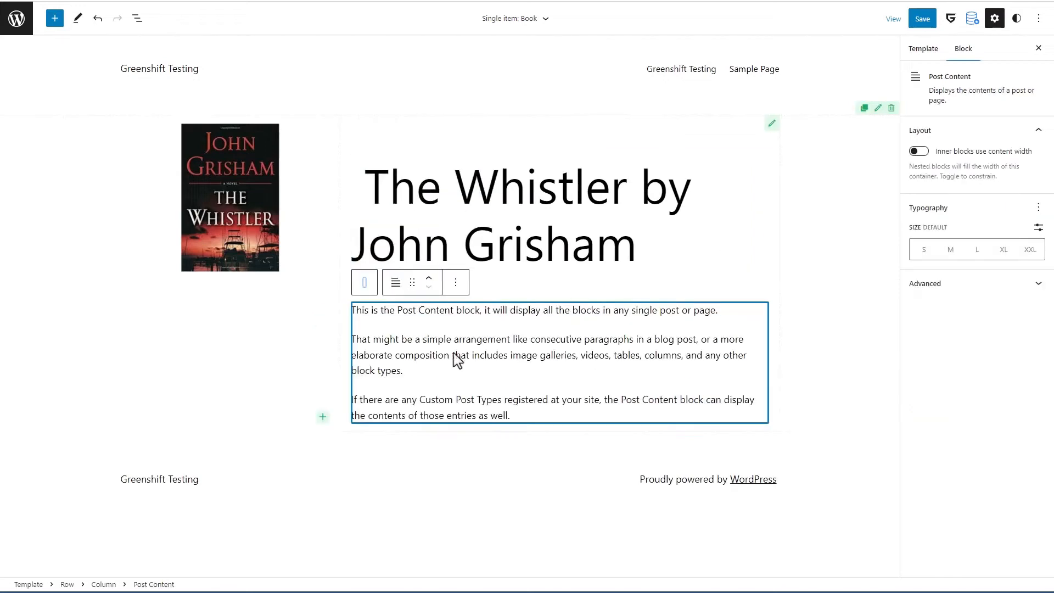
pyautogui.click(278, 334)
# Step: Set the book title heading's top margin to 0 px in its Heading Spacing settings
pyautogui.click(455, 189)
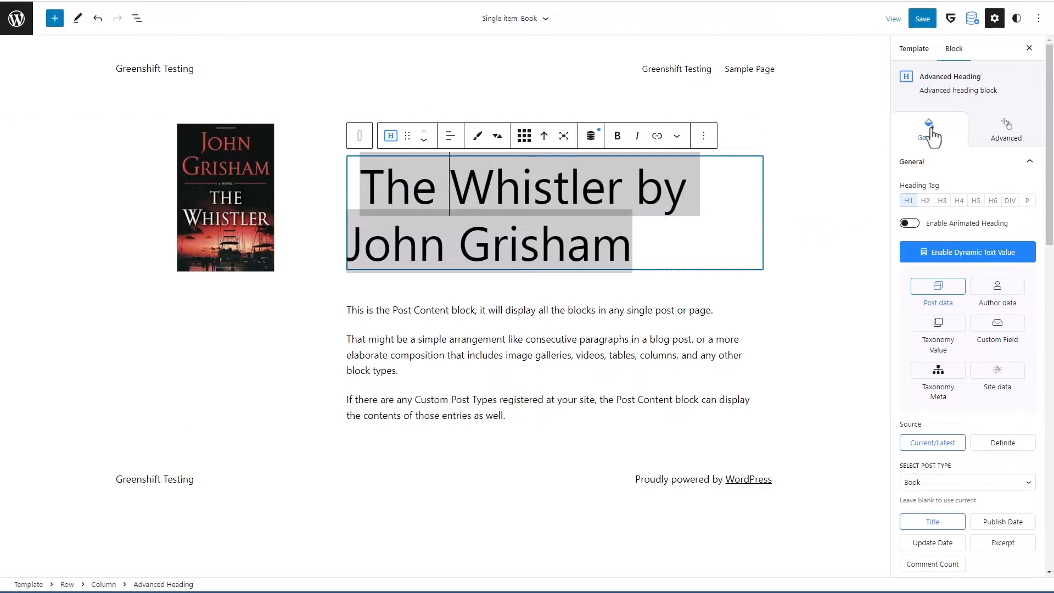
pyautogui.scroll(-9, 956, 172)
pyautogui.scroll(-7, 958, 175)
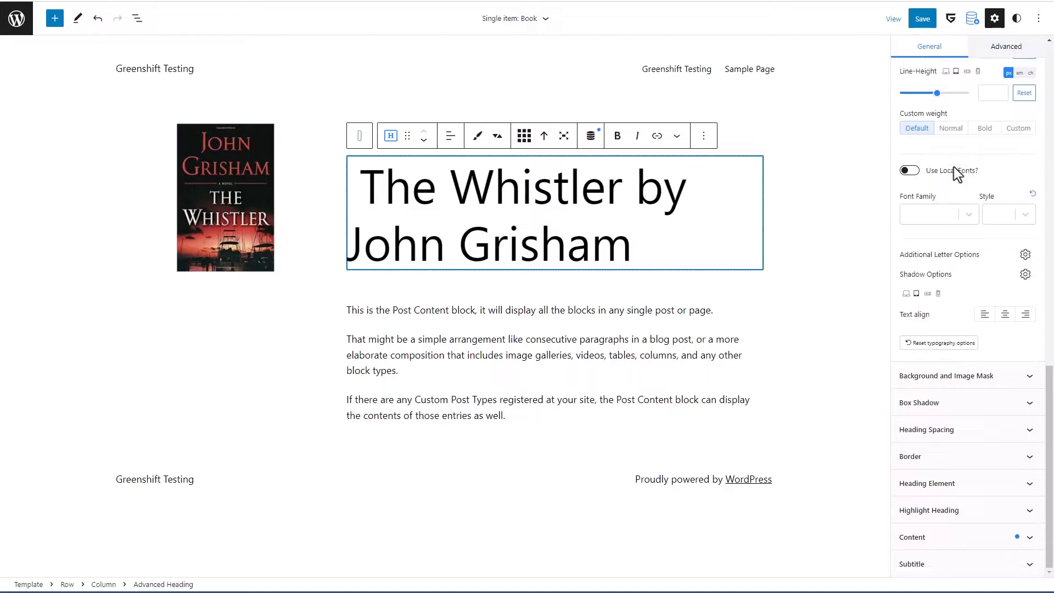
pyautogui.click(930, 431)
pyautogui.click(915, 431)
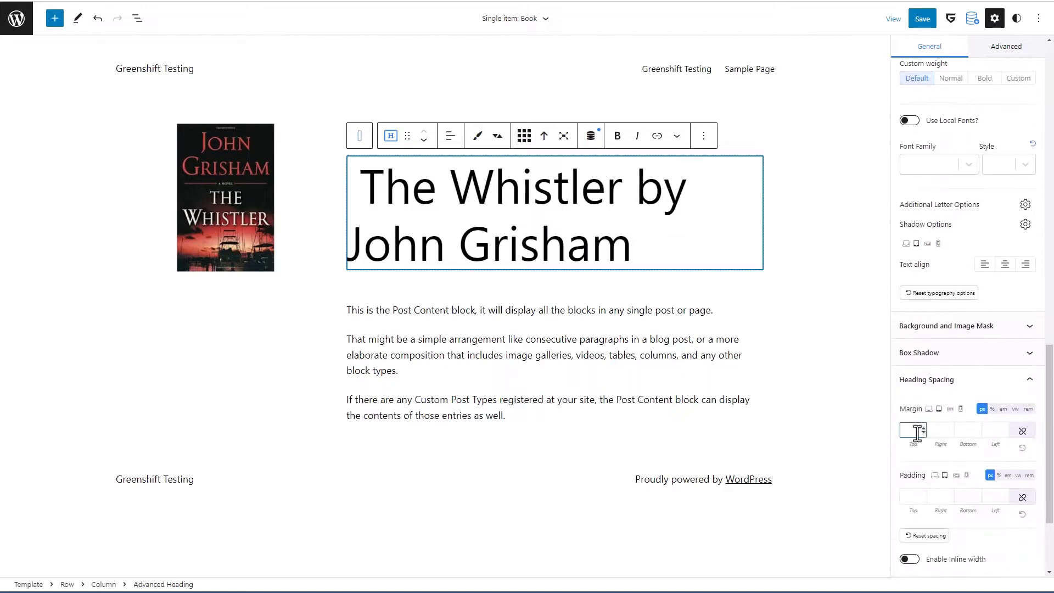
pyautogui.write('0')
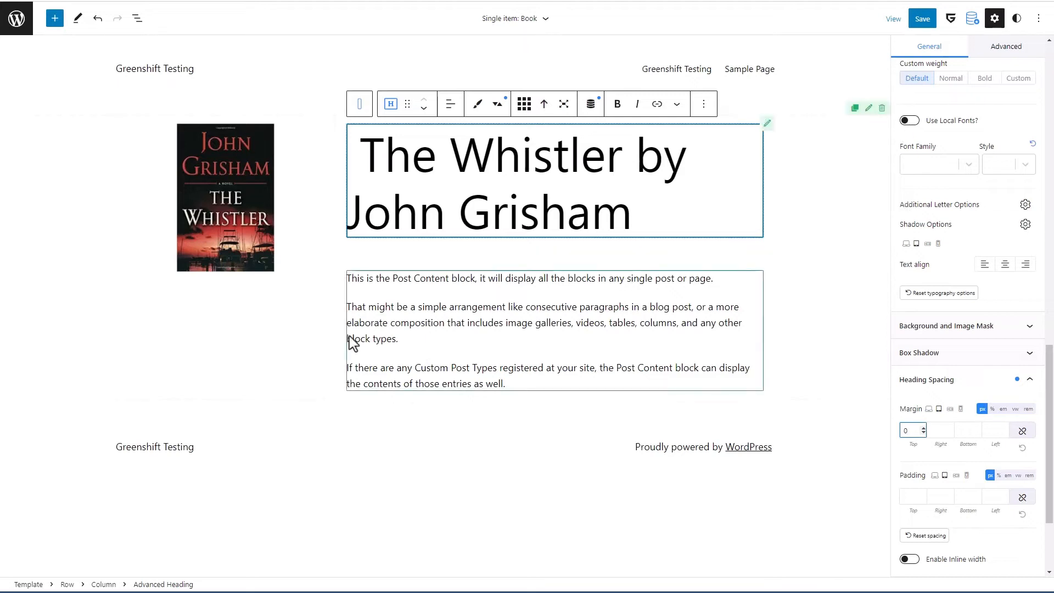
# Step: Insert a Meta getter block below the book cover in the narrow column
pyautogui.click(227, 291)
pyautogui.click(323, 383)
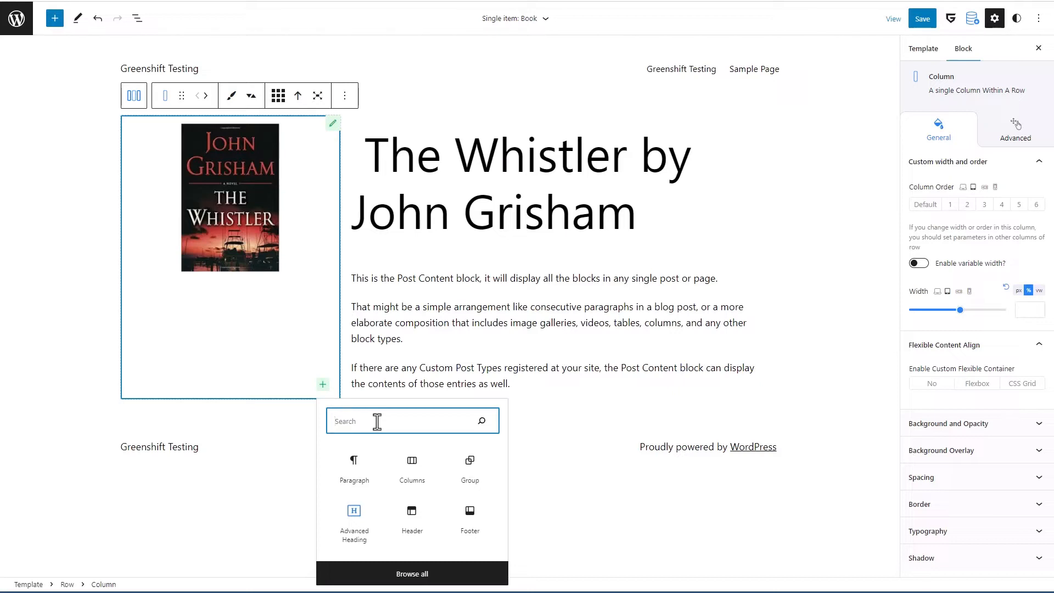
pyautogui.write('meta')
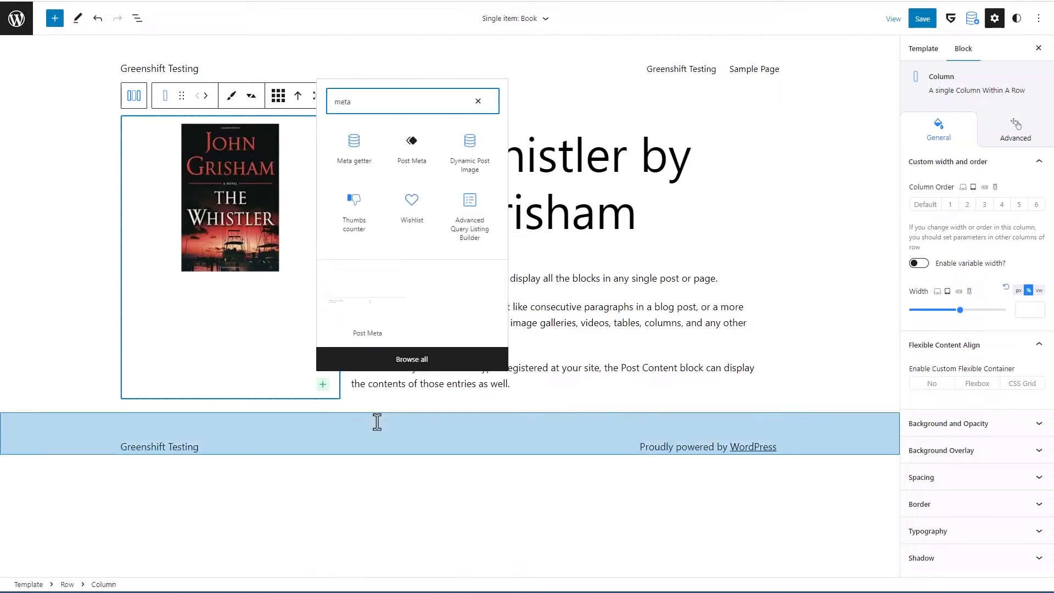
pyautogui.click(353, 144)
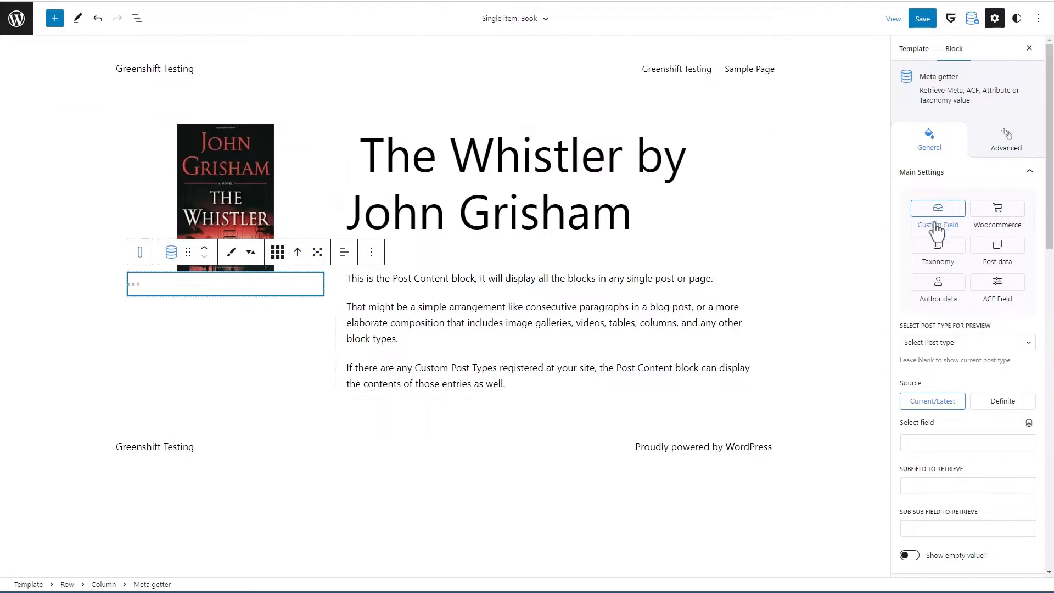
# Step: Set the Meta getter to ACF Field with Book as preview post type, ACF image field value, and the field authors_photo
pyautogui.click(998, 292)
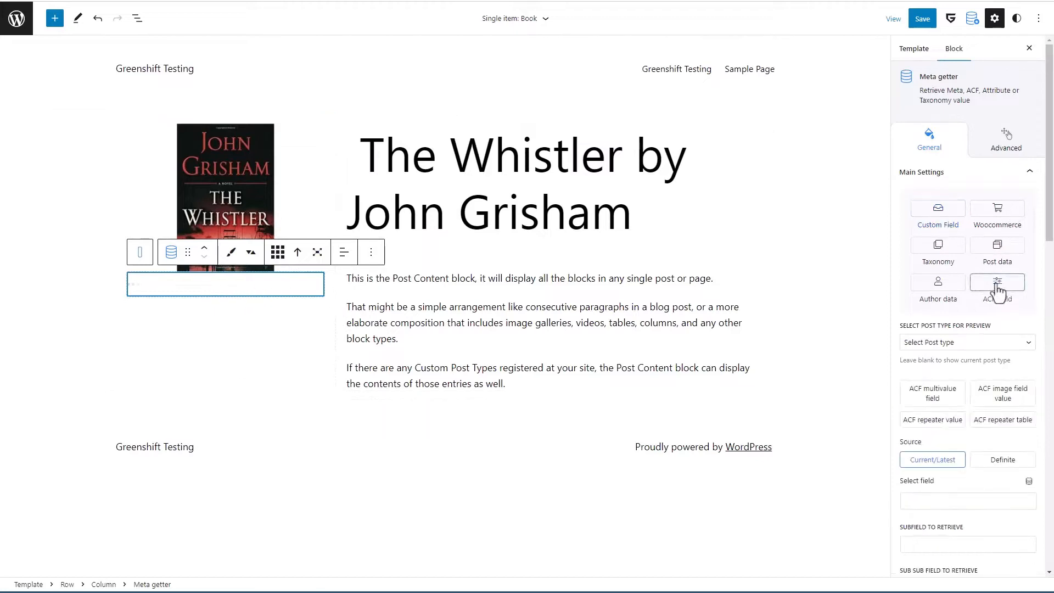
pyautogui.click(966, 342)
pyautogui.click(931, 399)
pyautogui.click(1002, 394)
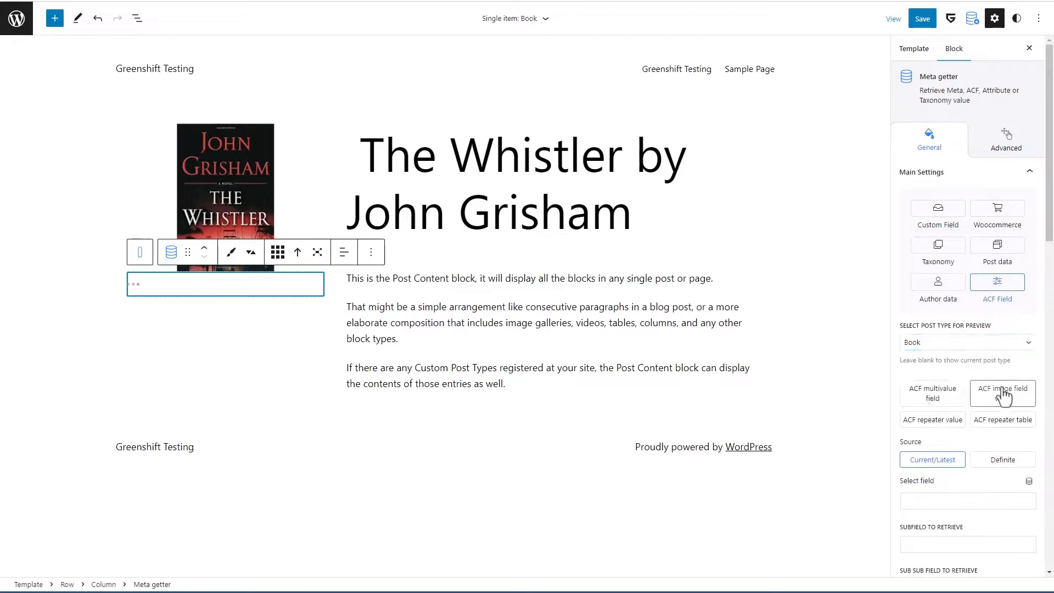
pyautogui.scroll(-2, 1003, 394)
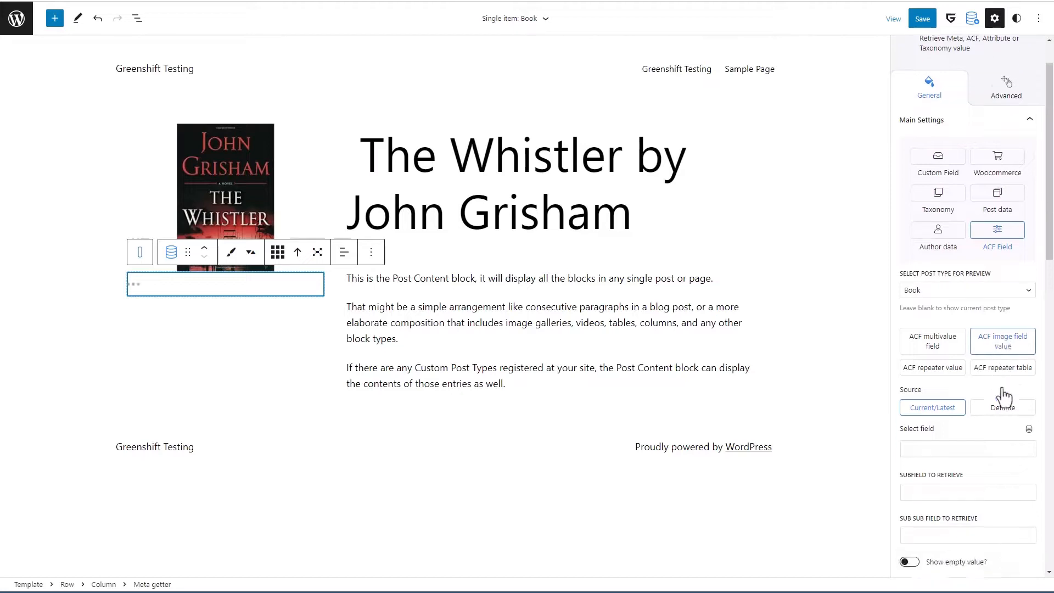
pyautogui.click(958, 392)
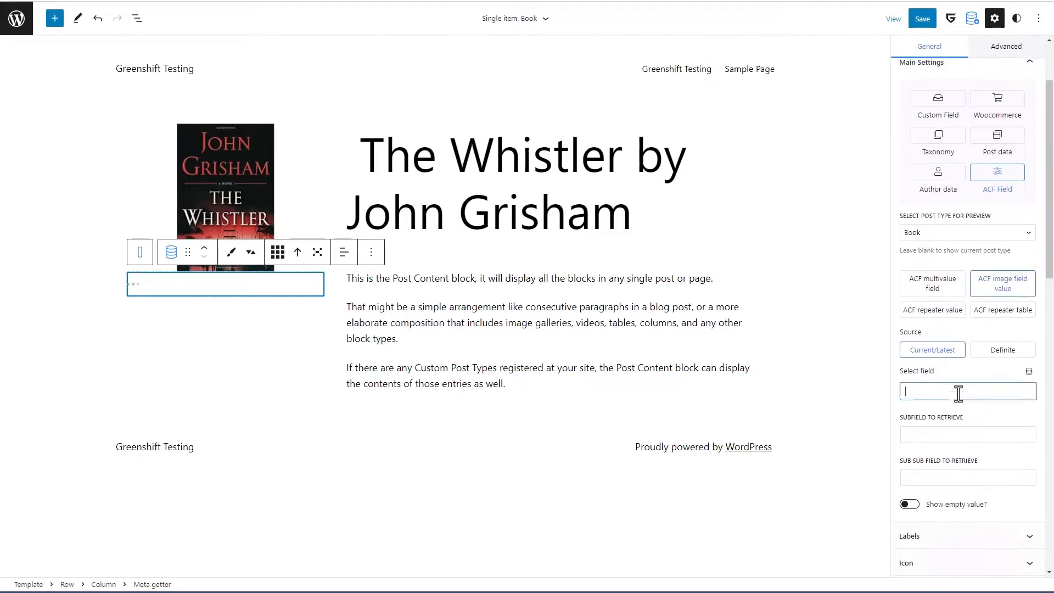
pyautogui.write('authors_photo')
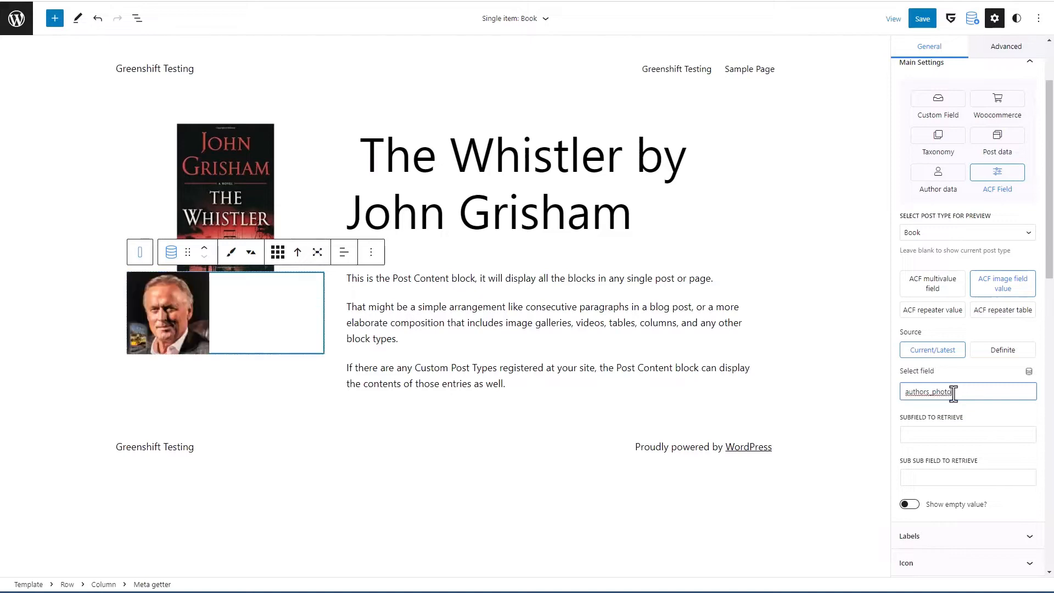
# Step: Centre the author photo in its column and set its top margin to 15 px
pyautogui.click(344, 252)
pyautogui.click(377, 302)
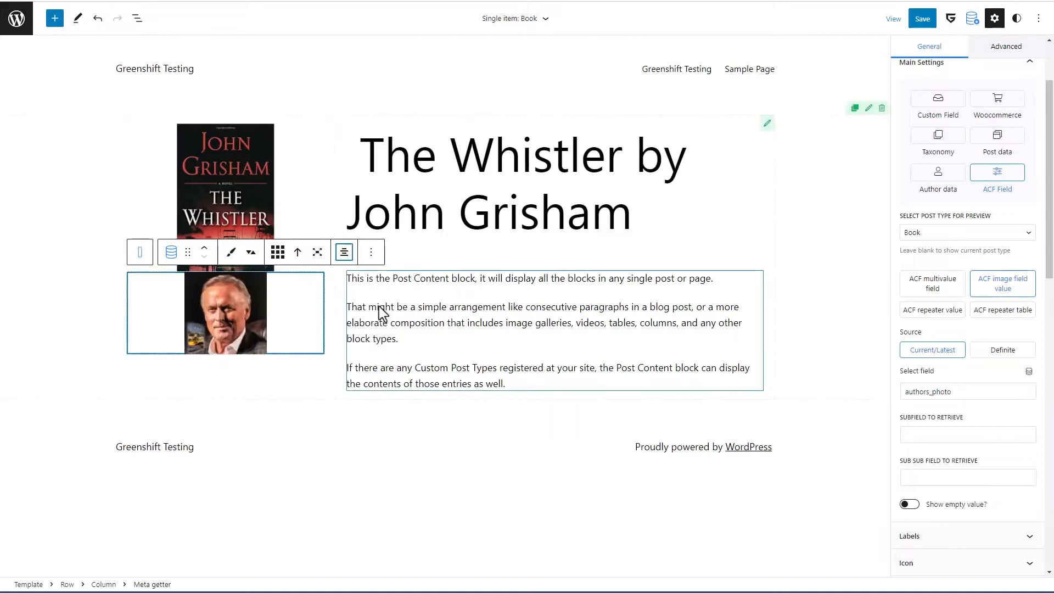
pyautogui.scroll(-5, 969, 386)
pyautogui.scroll(-8, 967, 394)
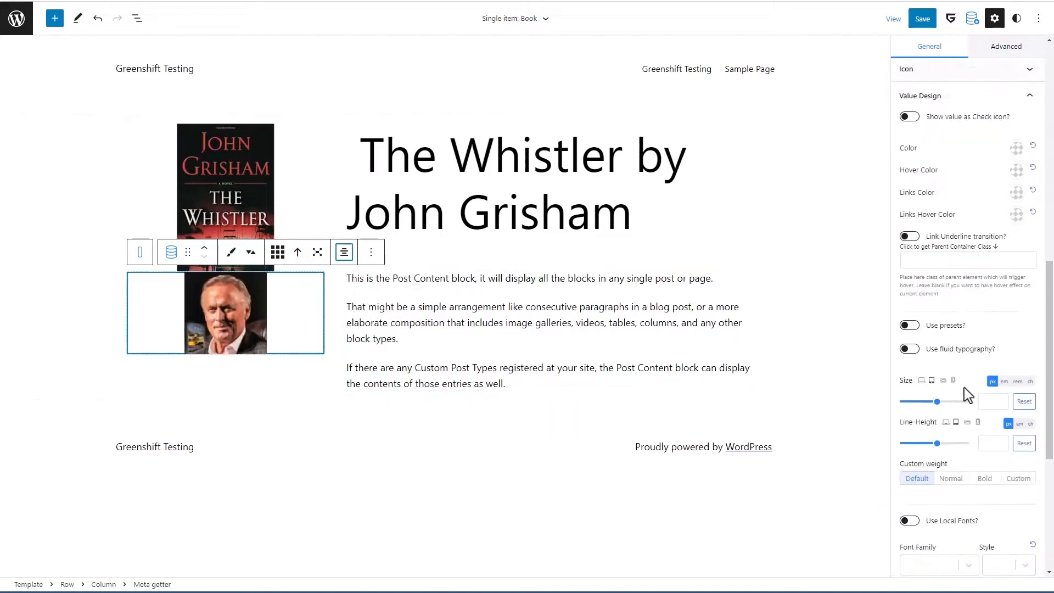
pyautogui.click(974, 446)
pyautogui.scroll(-3, 956, 439)
pyautogui.click(913, 403)
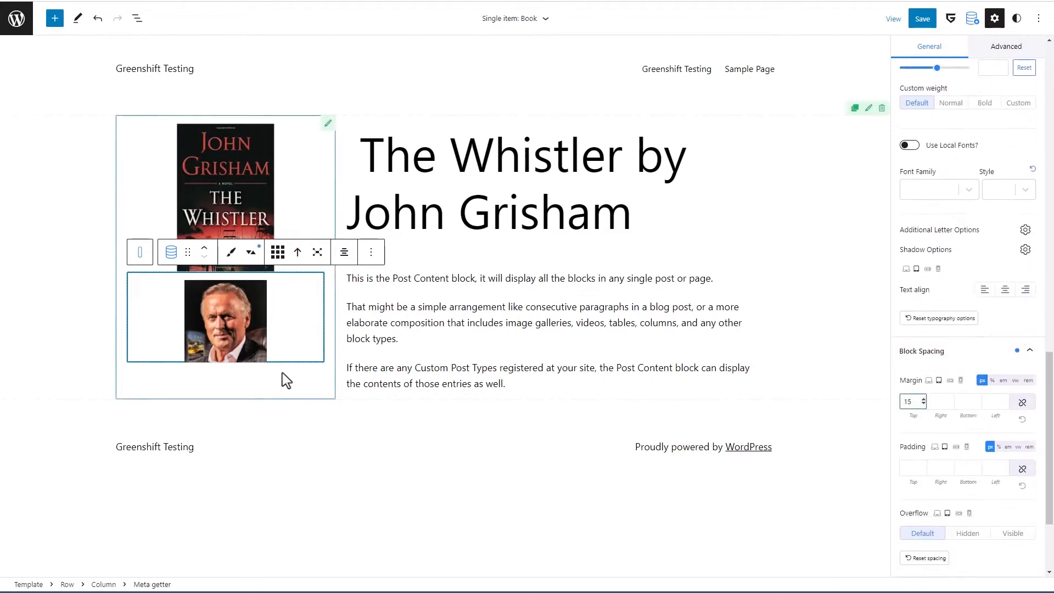
# Step: Insert a Greenshift Button block below the author photo and align it to the centre
pyautogui.click(282, 371)
pyautogui.click(323, 385)
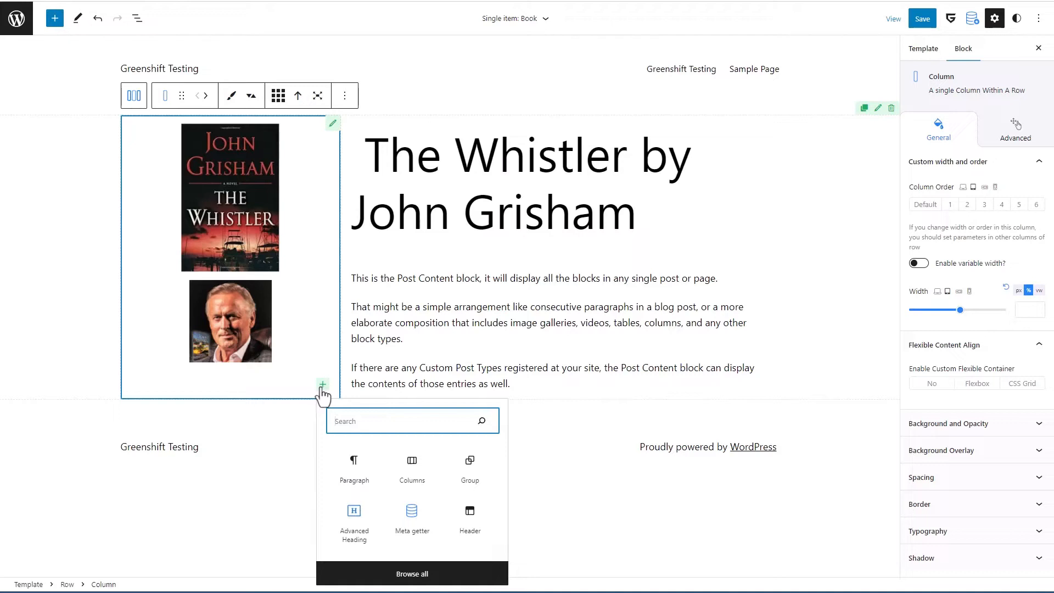
pyautogui.write('button')
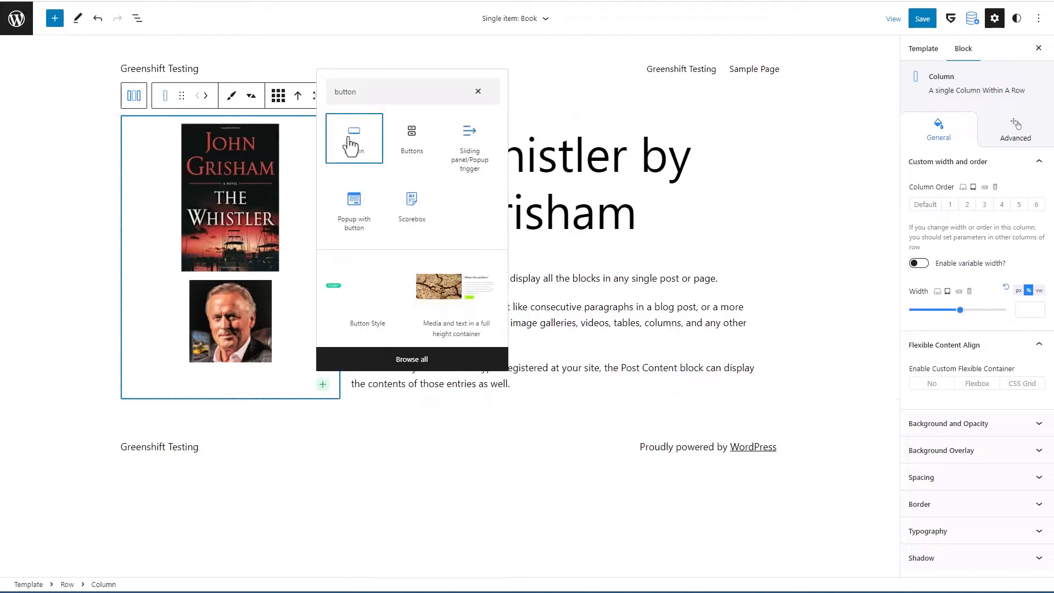
pyautogui.click(353, 138)
pyautogui.click(236, 343)
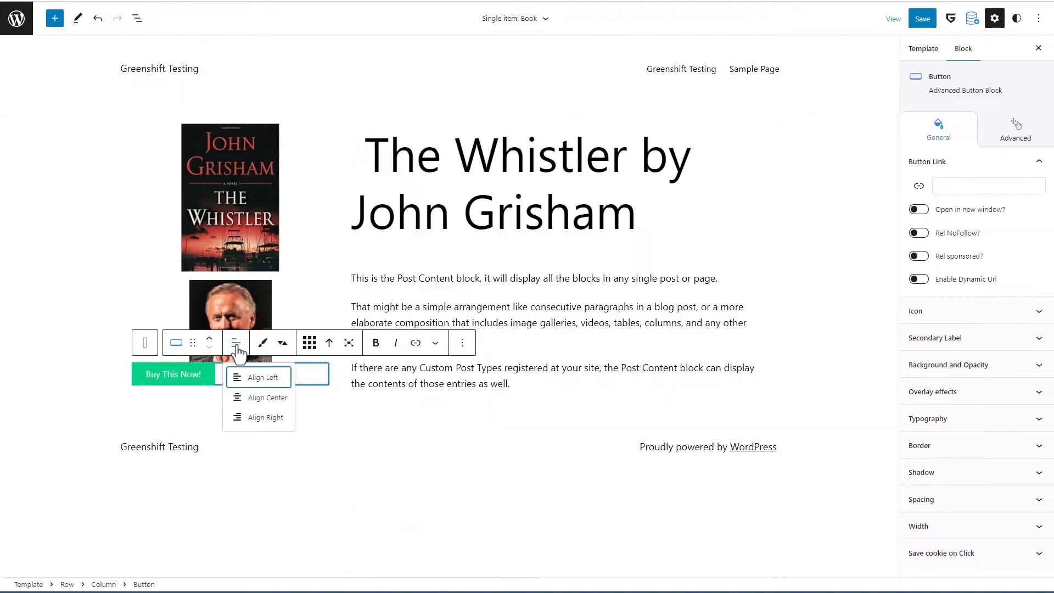
pyautogui.click(254, 400)
# Step: Set the button's top margin to 10 px
pyautogui.click(955, 499)
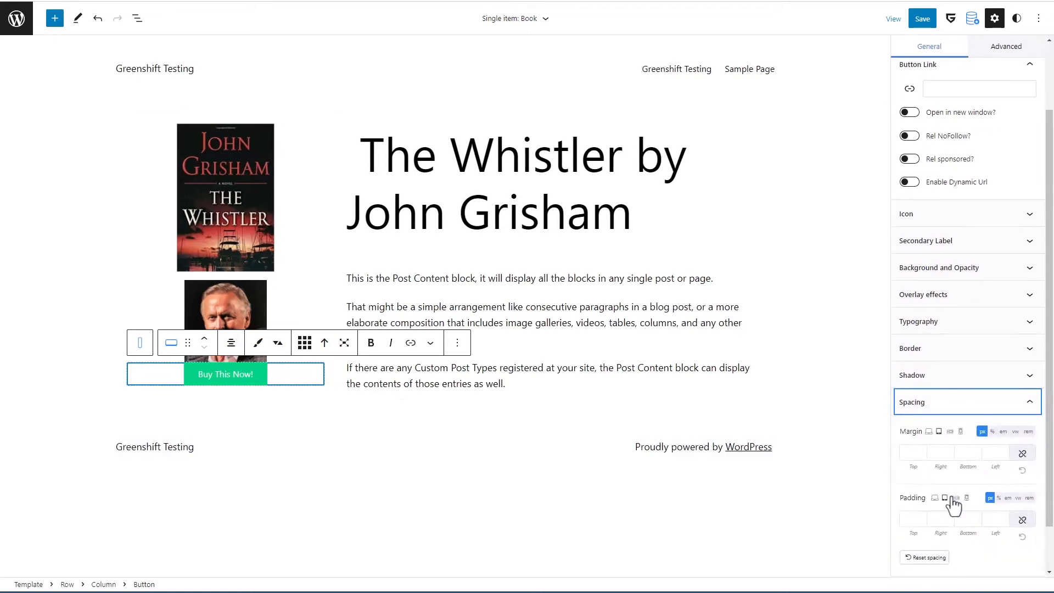
pyautogui.click(913, 453)
pyautogui.write('10')
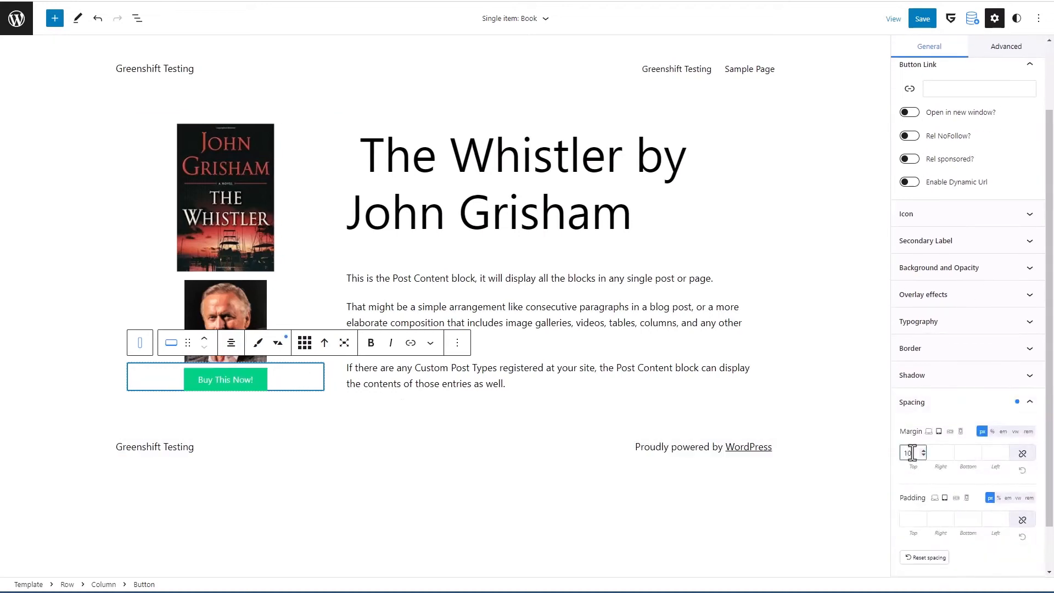
# Step: Replace the button's label with "Visit Author's Website"
pyautogui.click(258, 387)
pyautogui.press('BackSpace')
pyautogui.press('BackSpace')
pyautogui.press('BackSpace')
pyautogui.press('BackSpace')
pyautogui.press('BackSpace')
pyautogui.press('BackSpace')
pyautogui.press('BackSpace')
pyautogui.press('BackSpace')
pyautogui.press('BackSpace')
pyautogui.press('BackSpace')
pyautogui.press('BackSpace')
pyautogui.press('BackSpace')
pyautogui.press('BackSpace')
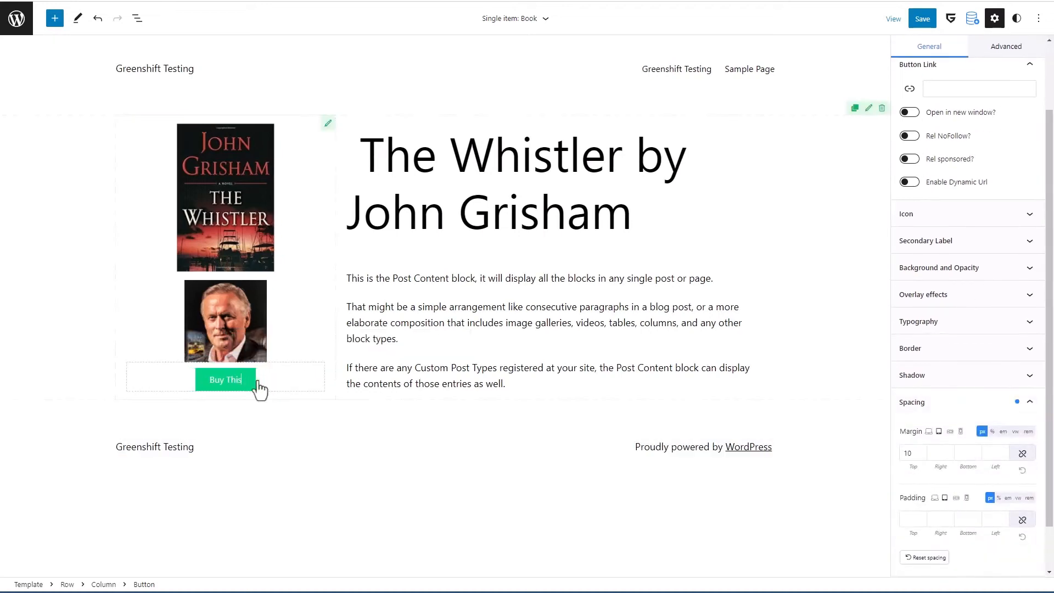
pyautogui.write('V')
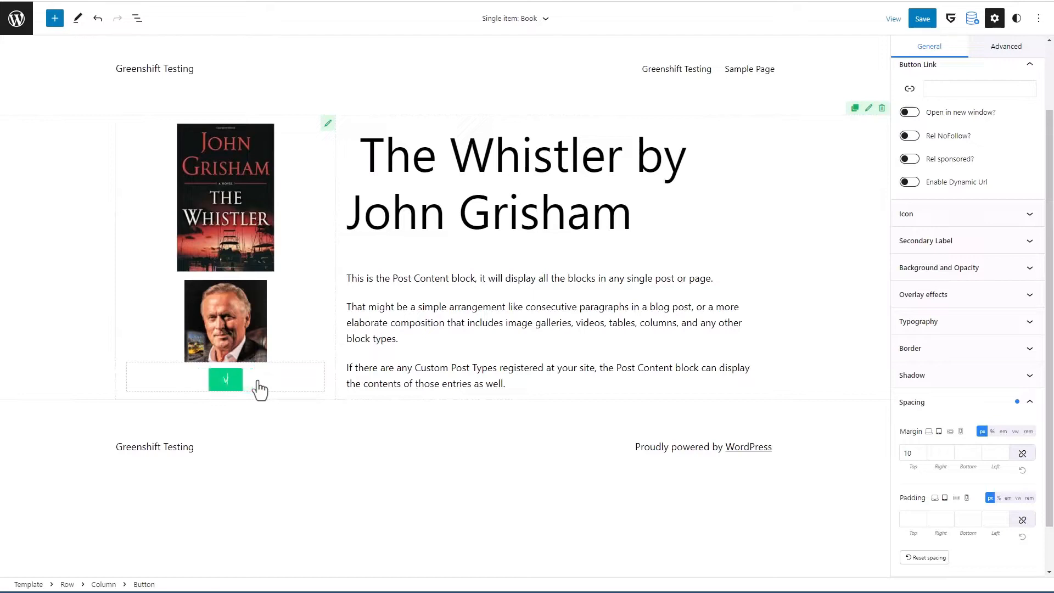
pyautogui.write("isit Author's Website")
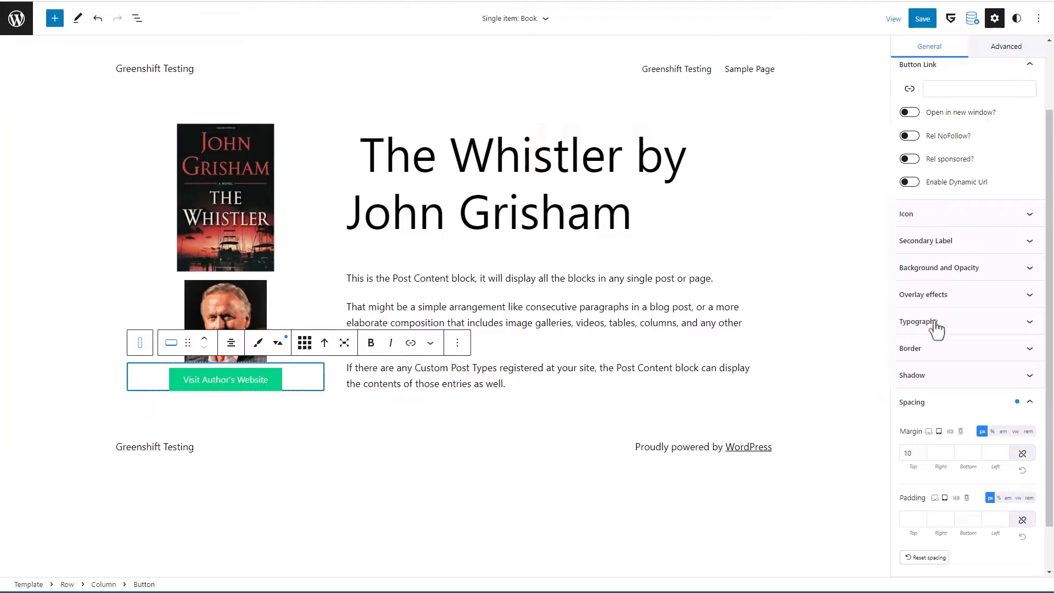
# Step: Enable a dynamic URL for the button using Custom meta, post type Book, and the field authors_website
pyautogui.click(966, 185)
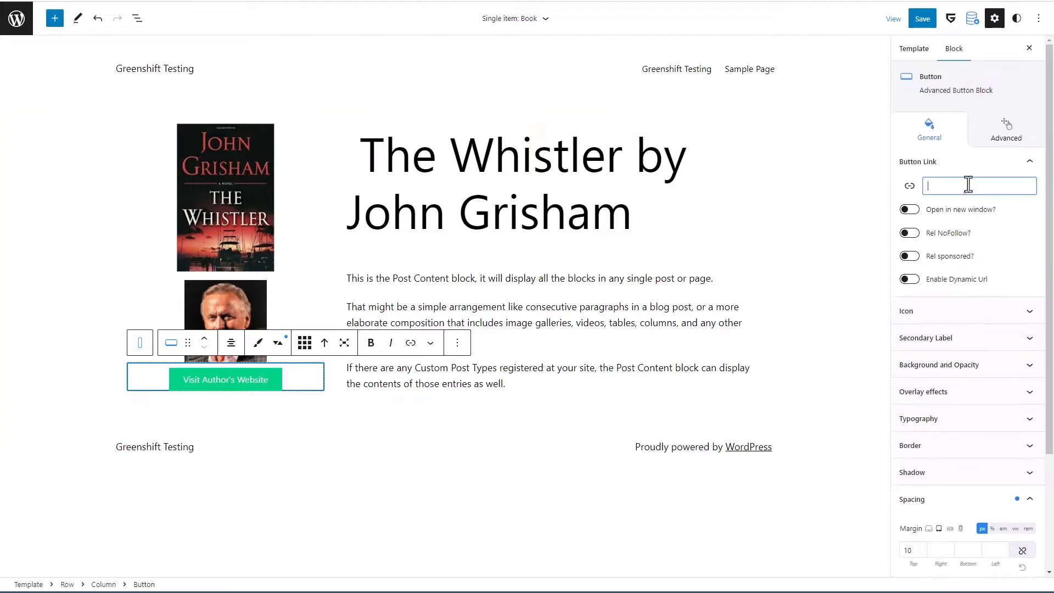
pyautogui.click(912, 280)
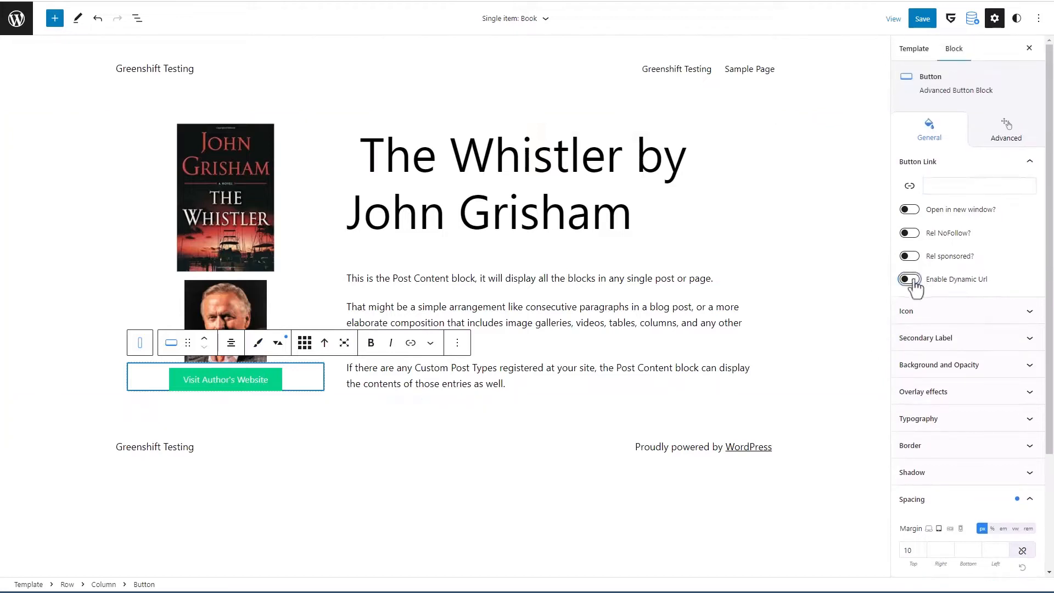
pyautogui.click(1006, 301)
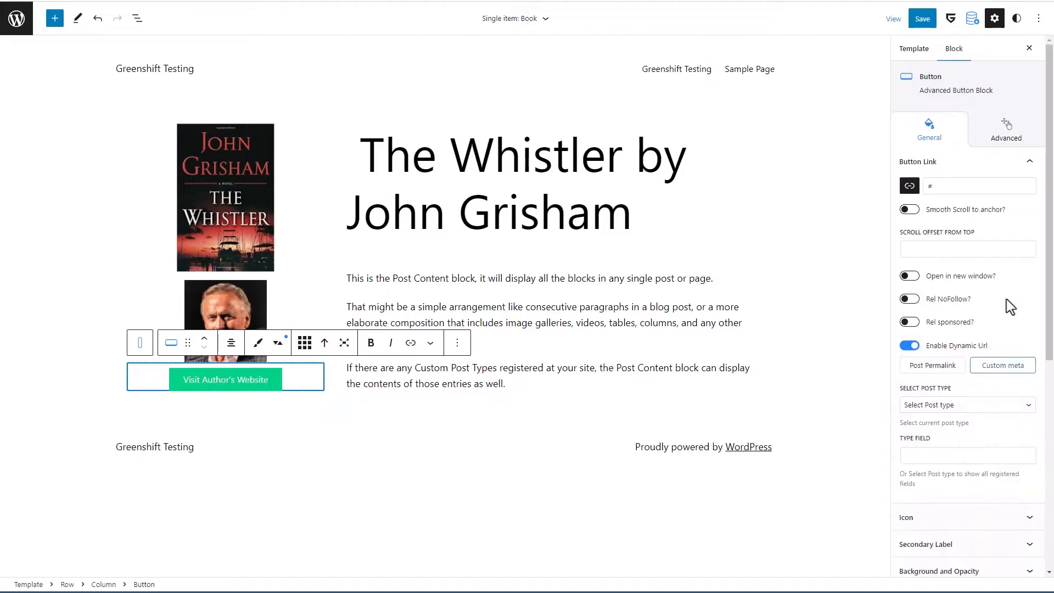
pyautogui.scroll(-3, 1006, 299)
pyautogui.click(988, 240)
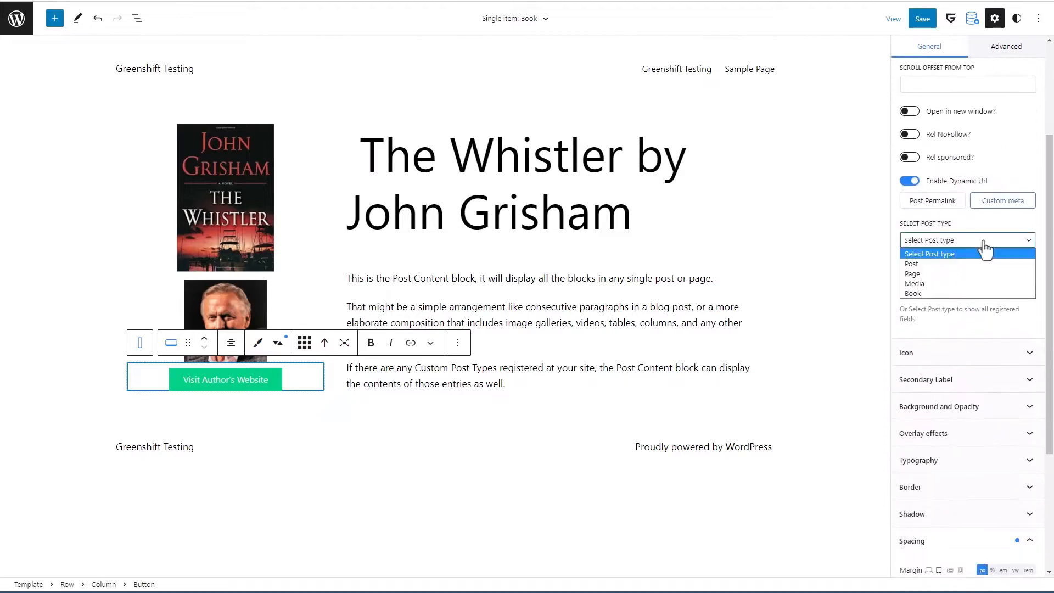
pyautogui.click(943, 292)
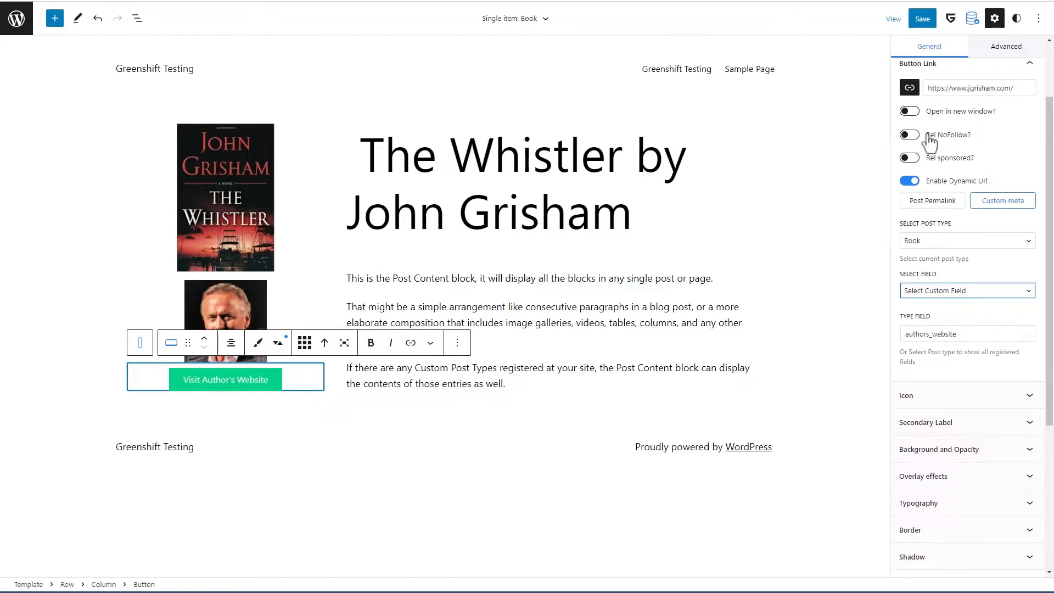
# Step: Make the button link open in a new window and save the Single item: Book template
pyautogui.click(910, 111)
pyautogui.scroll(2, 959, 142)
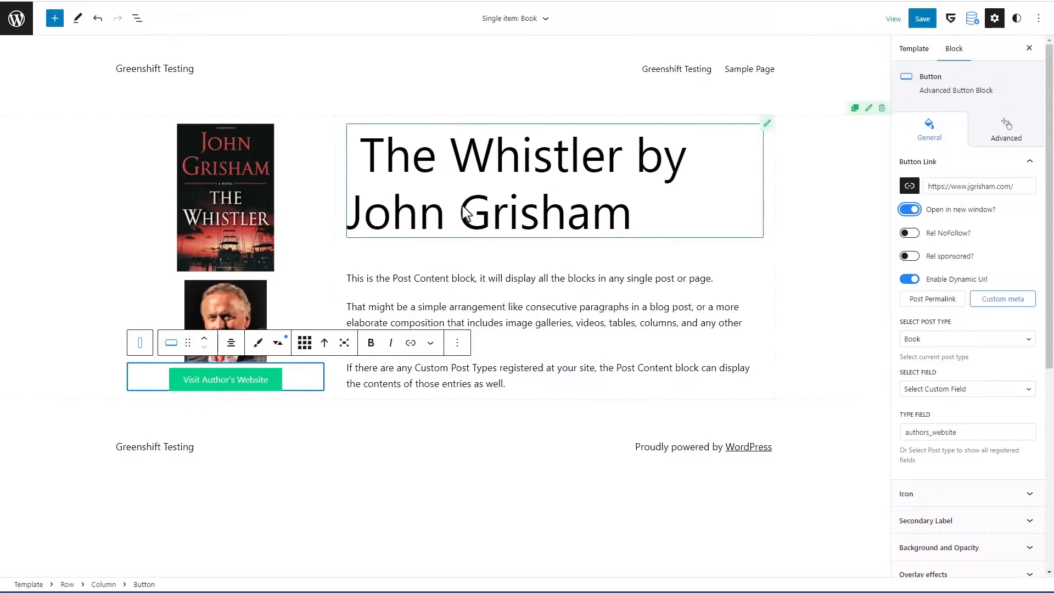
pyautogui.click(922, 19)
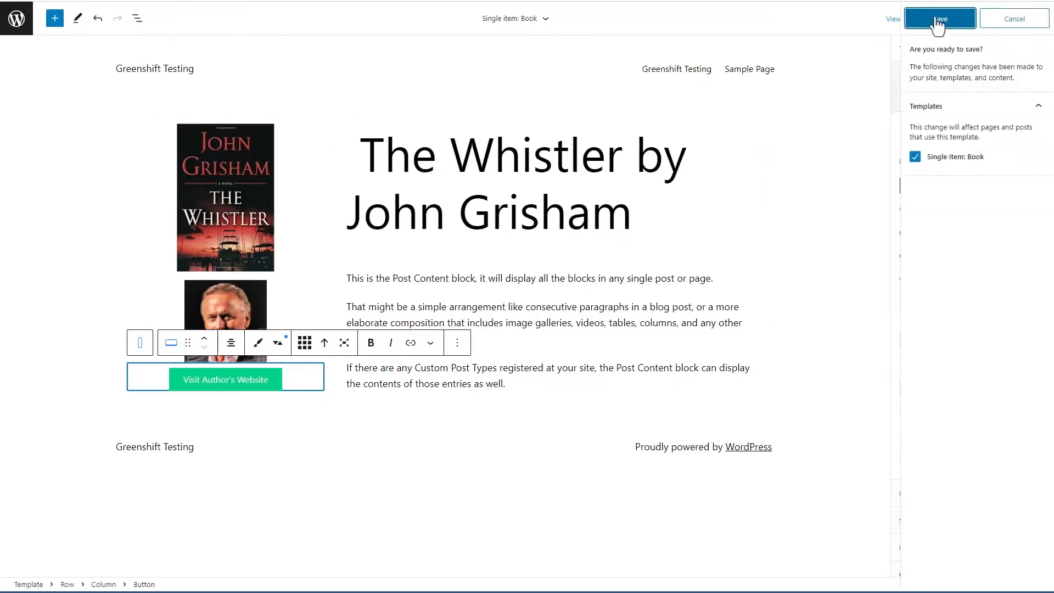
pyautogui.click(930, 22)
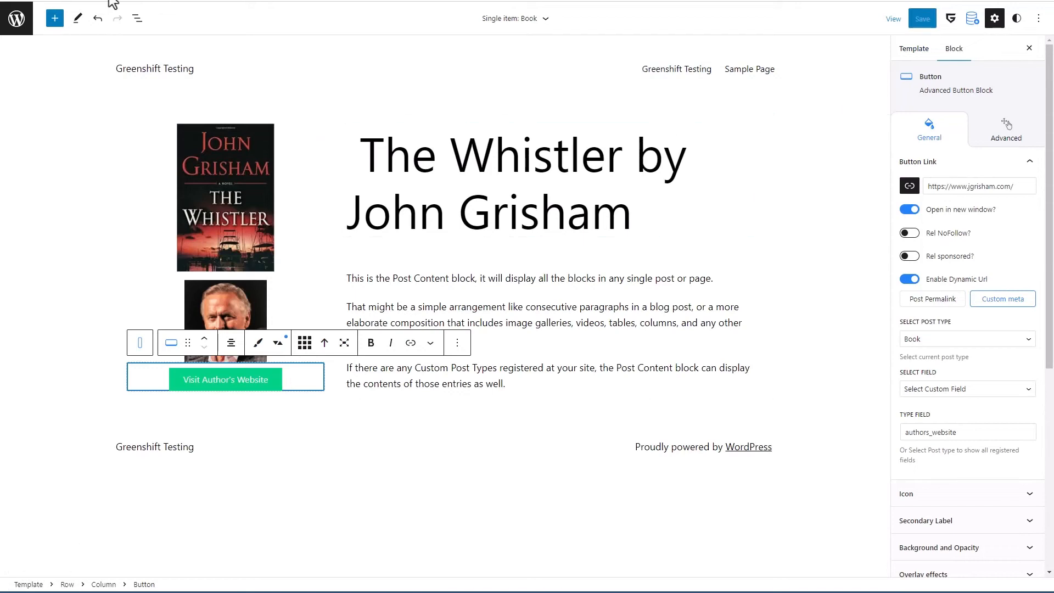
# Step: View The Whistler book page on the live site, test its author website button, and return to the template editor
pyautogui.hotkey('ctrl', 't')
pyautogui.hotkey('ctrl', 'v')
pyautogui.press('Return')
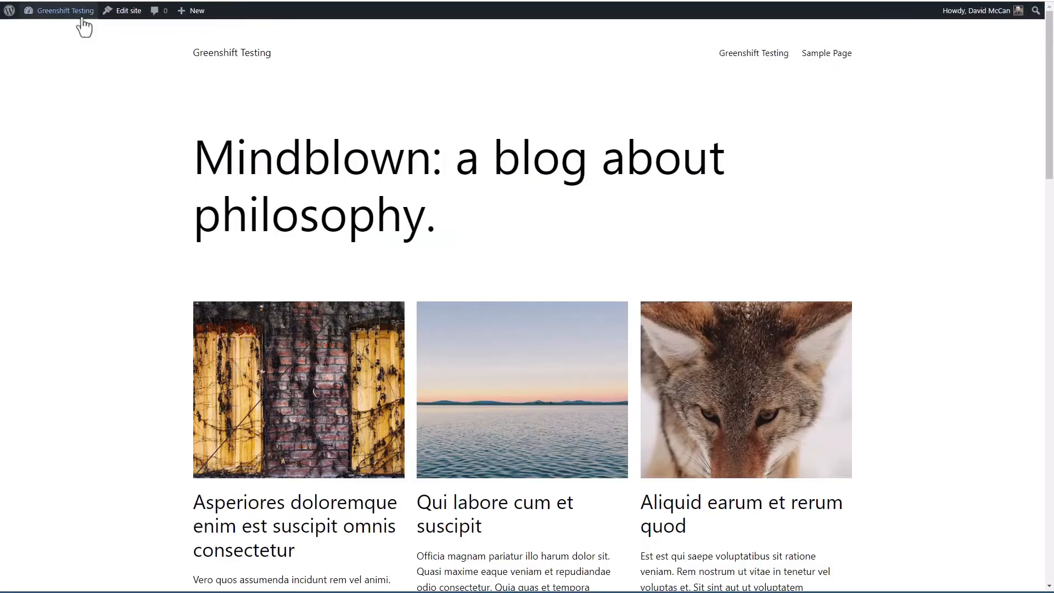
pyautogui.click(63, 32)
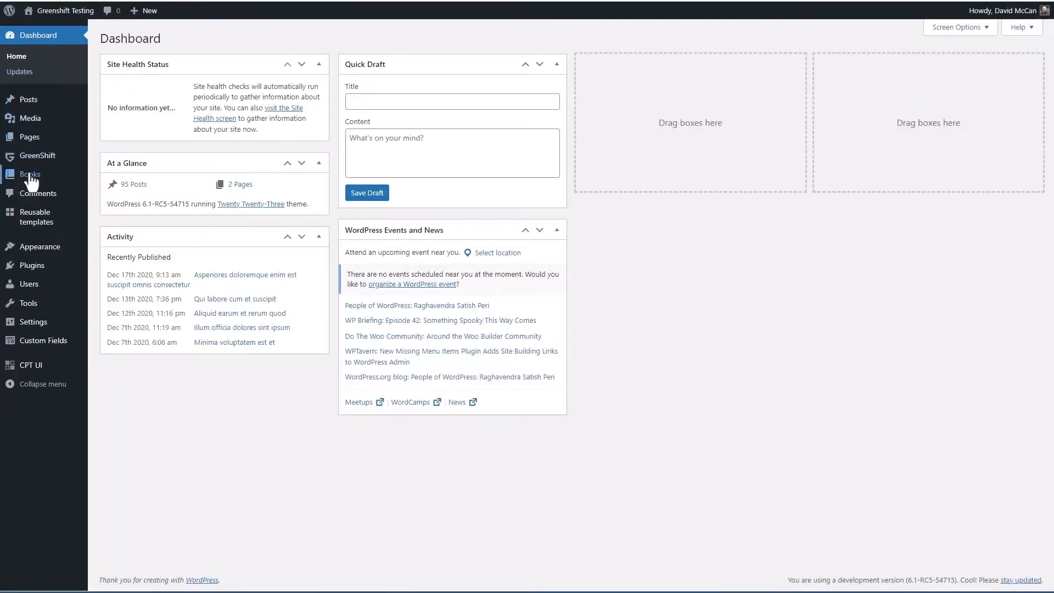
pyautogui.click(31, 177)
pyautogui.click(219, 132)
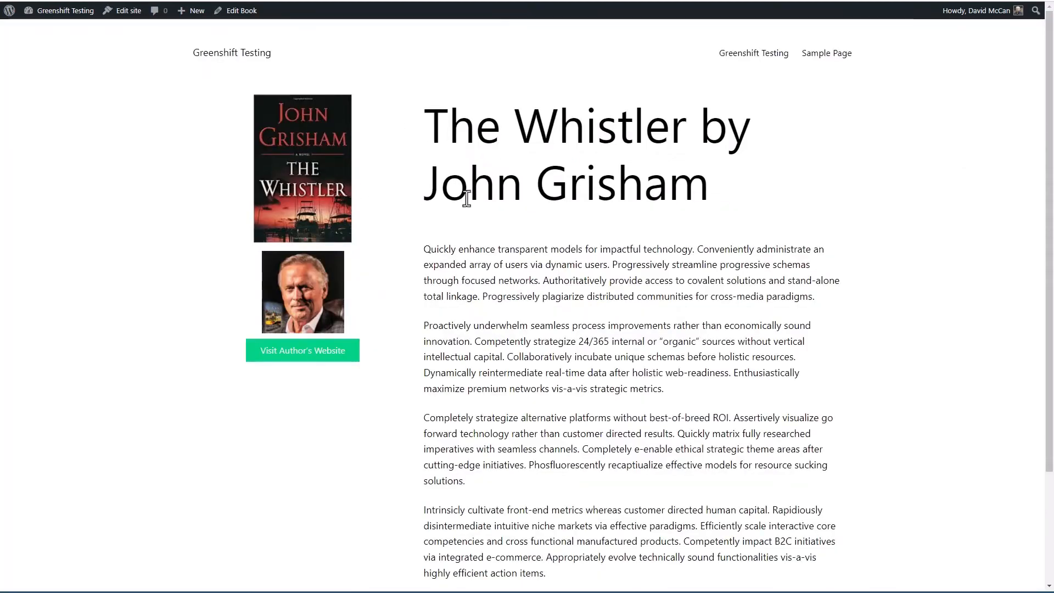
pyautogui.click(276, 358)
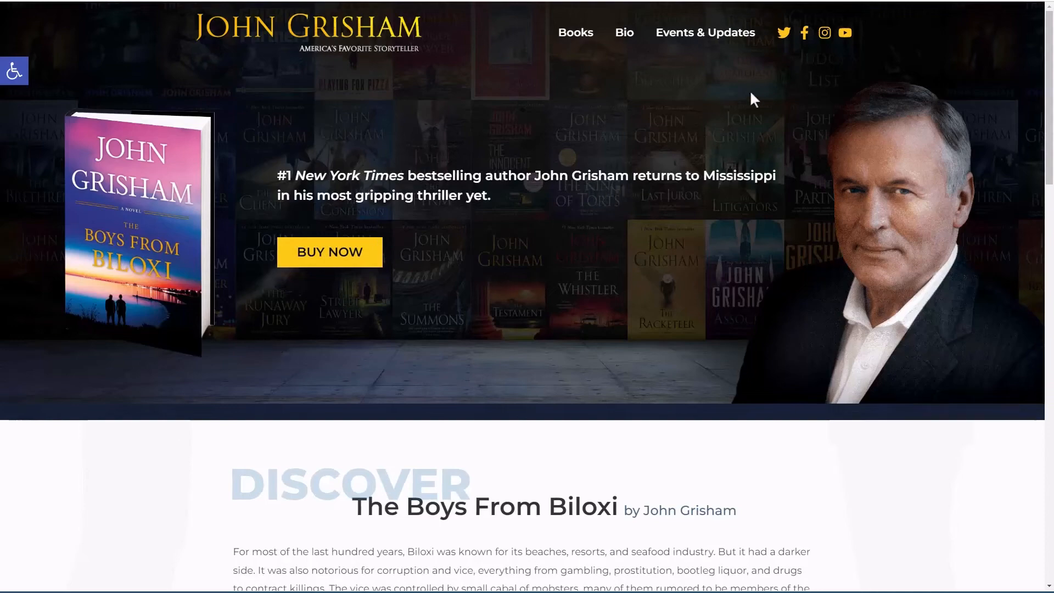
pyautogui.hotkey('ctrl', 'w')
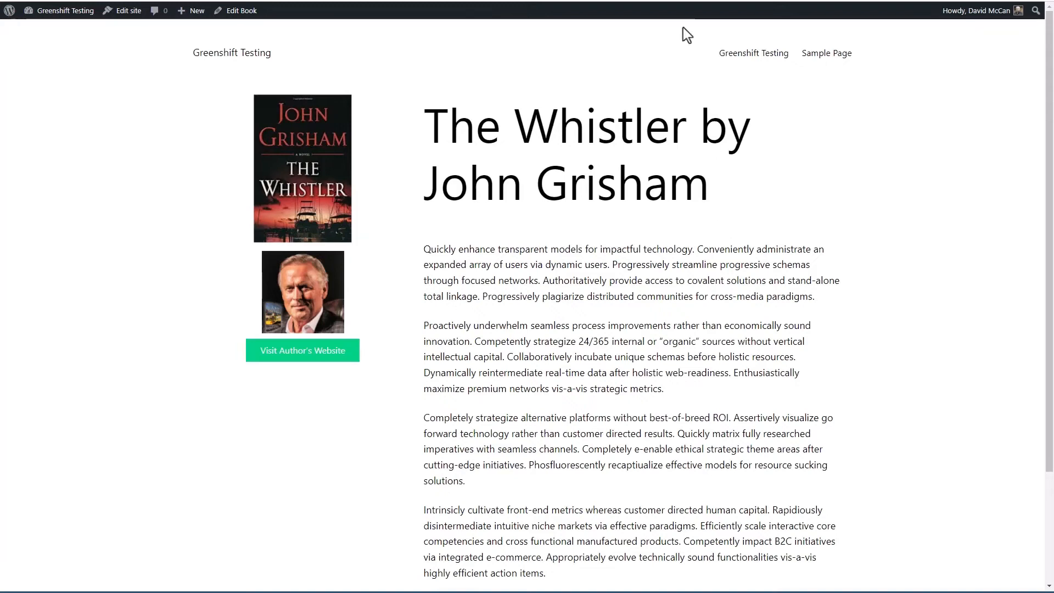
pyautogui.hotkey('ctrl', 'w')
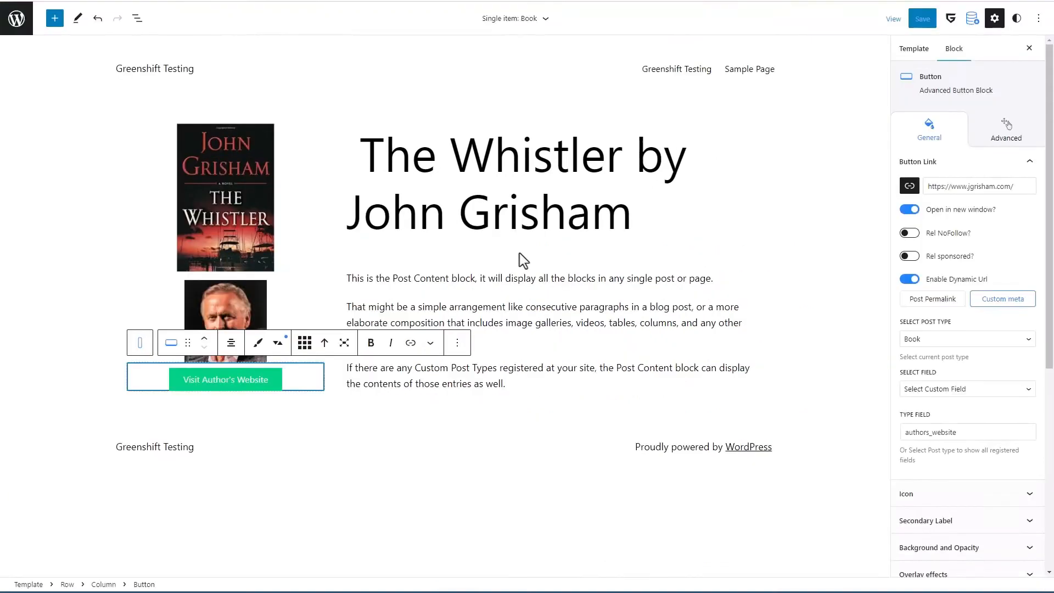
# Step: Insert a Greenshift FlexBox container between the book title and the post content
pyautogui.click(554, 254)
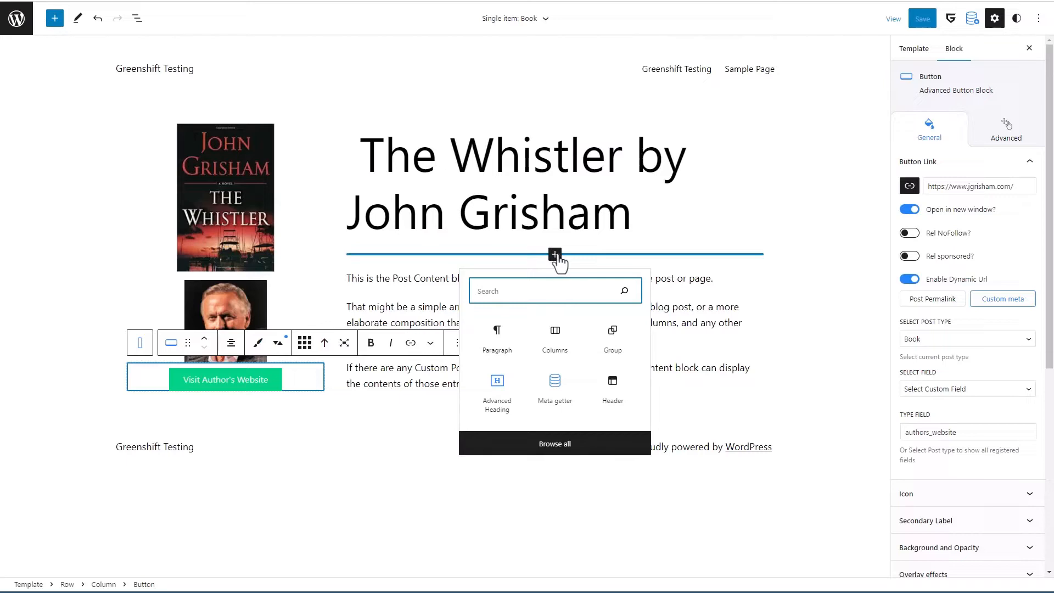
pyautogui.write('fle')
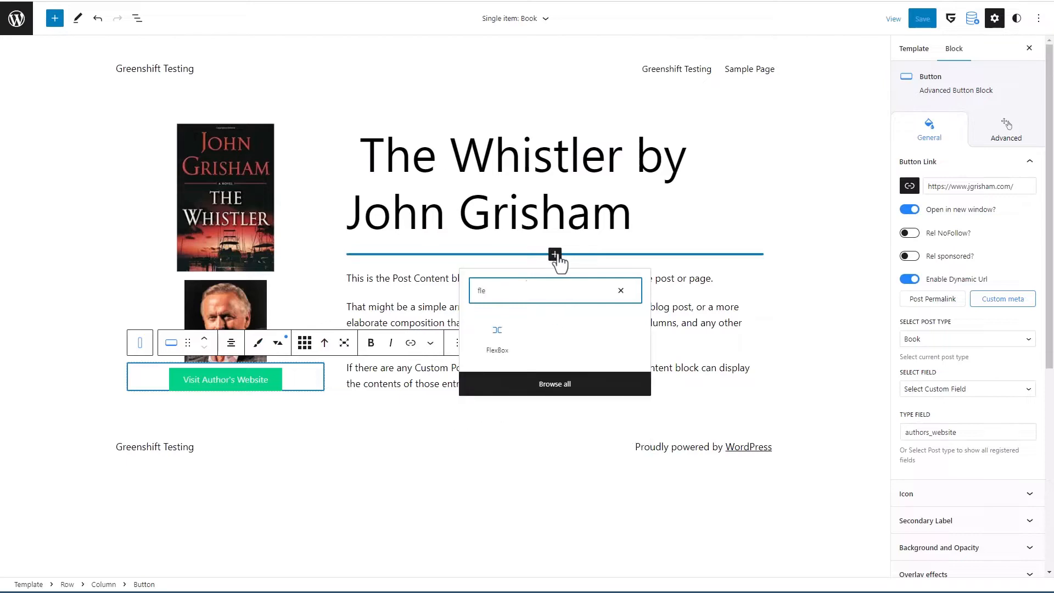
pyautogui.click(497, 339)
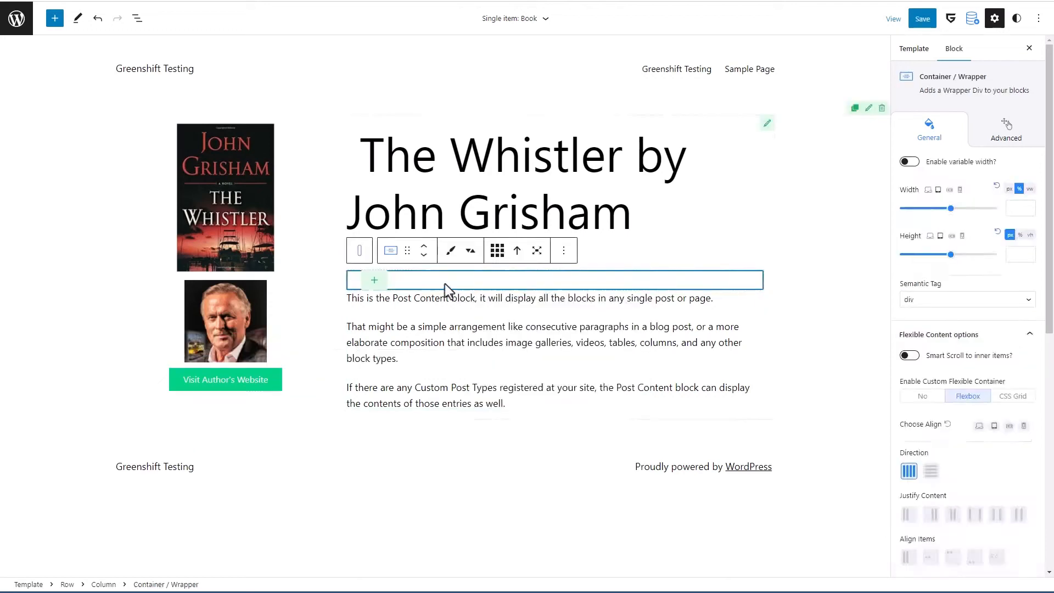
# Step: Add an Advanced Text block inside the flexbox container and set its text to "Published on"
pyautogui.click(375, 282)
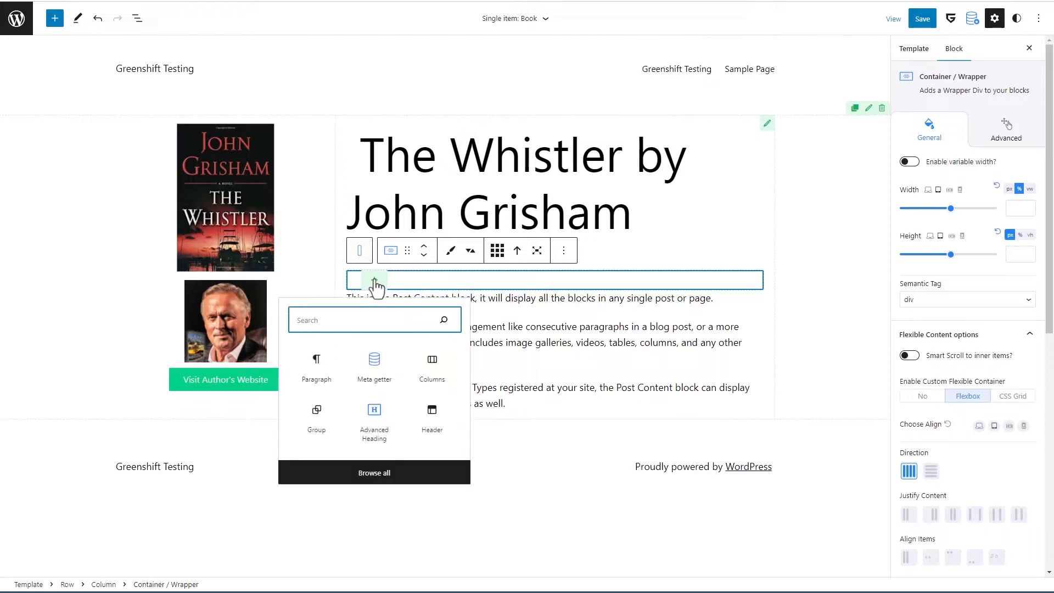
pyautogui.write('ad')
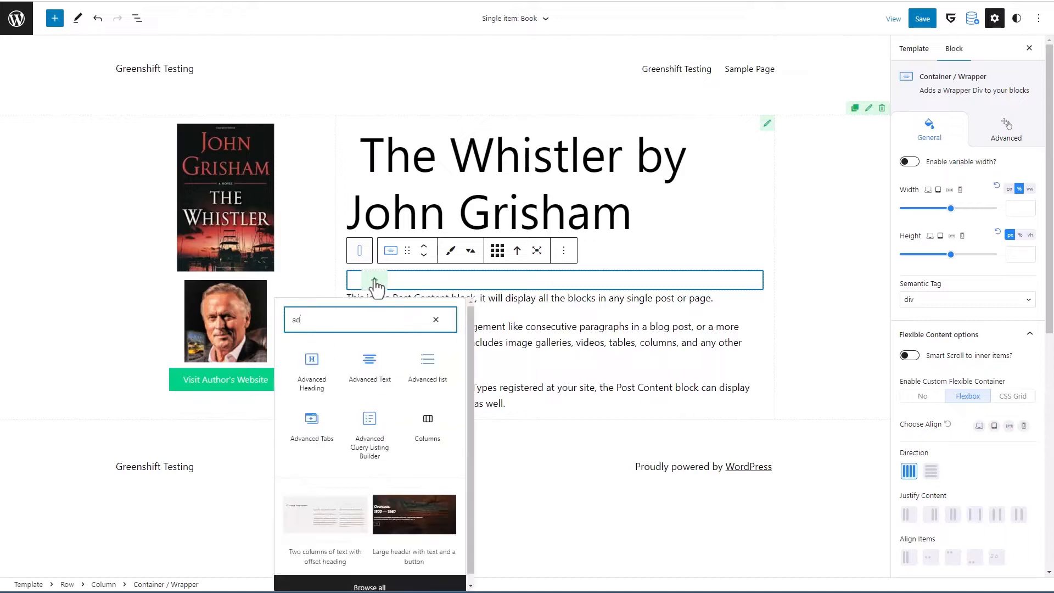
pyautogui.click(369, 372)
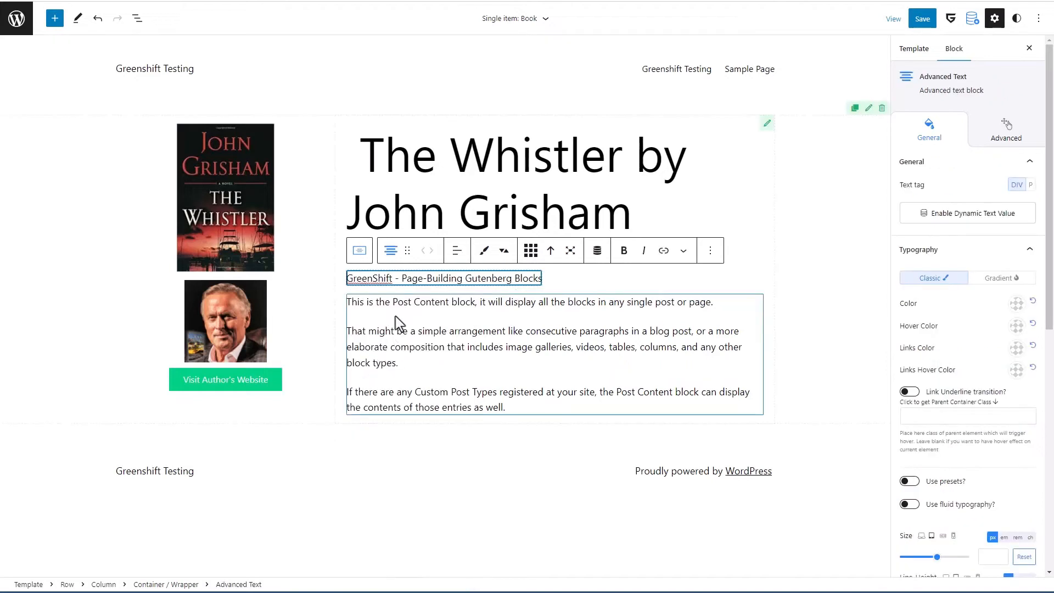
pyautogui.doubleClick(356, 280)
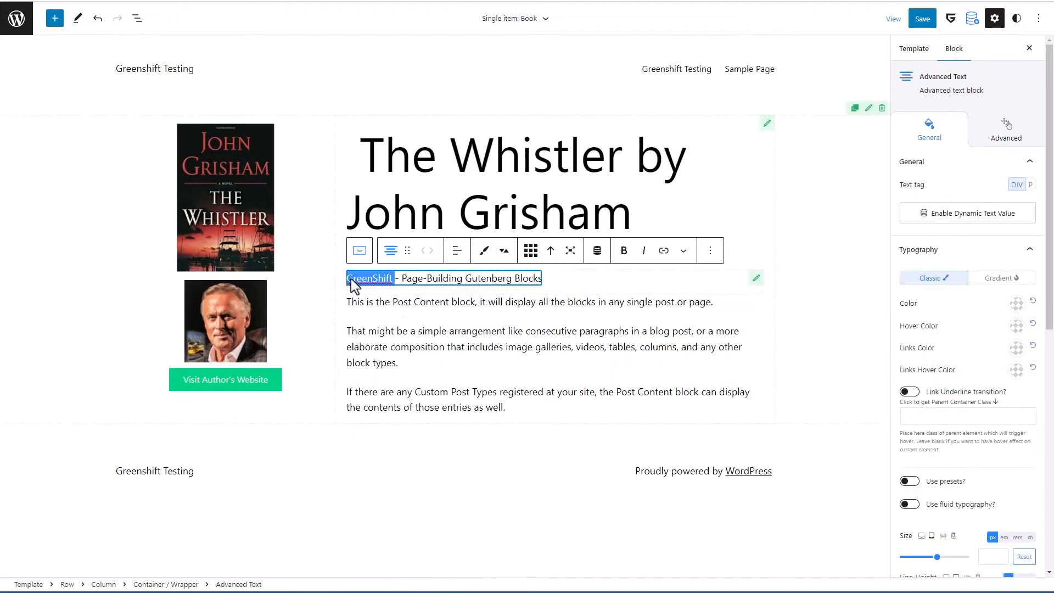
pyautogui.hotkey('ctrl', 'a')
pyautogui.write('Pu')
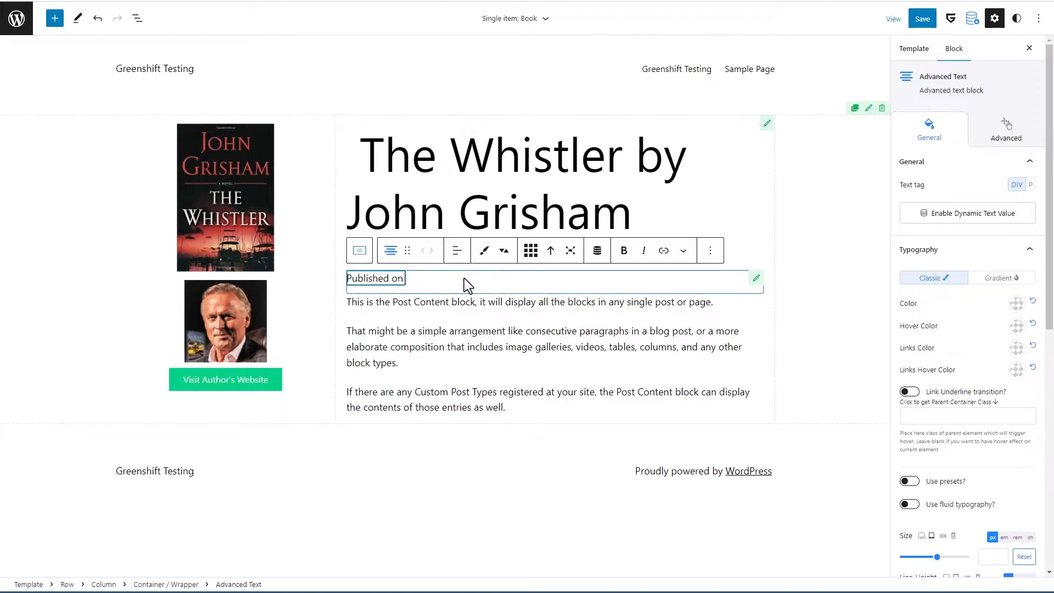
# Step: Enable dynamic text on the "Published on" block with Post data, Current/Latest source, post type Book, and Publish Date
pyautogui.click(597, 252)
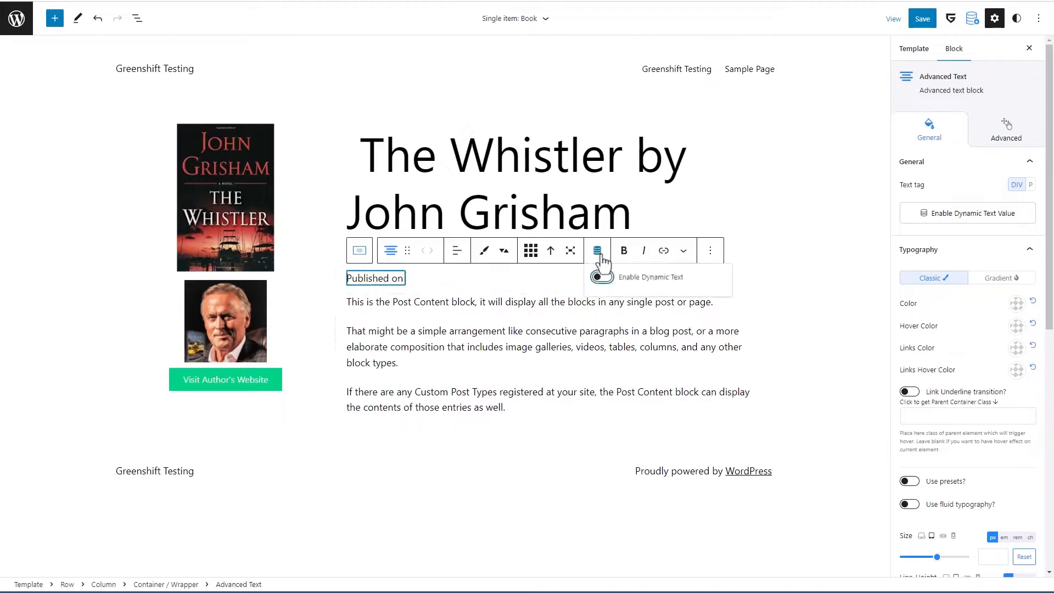
pyautogui.click(602, 277)
pyautogui.click(629, 312)
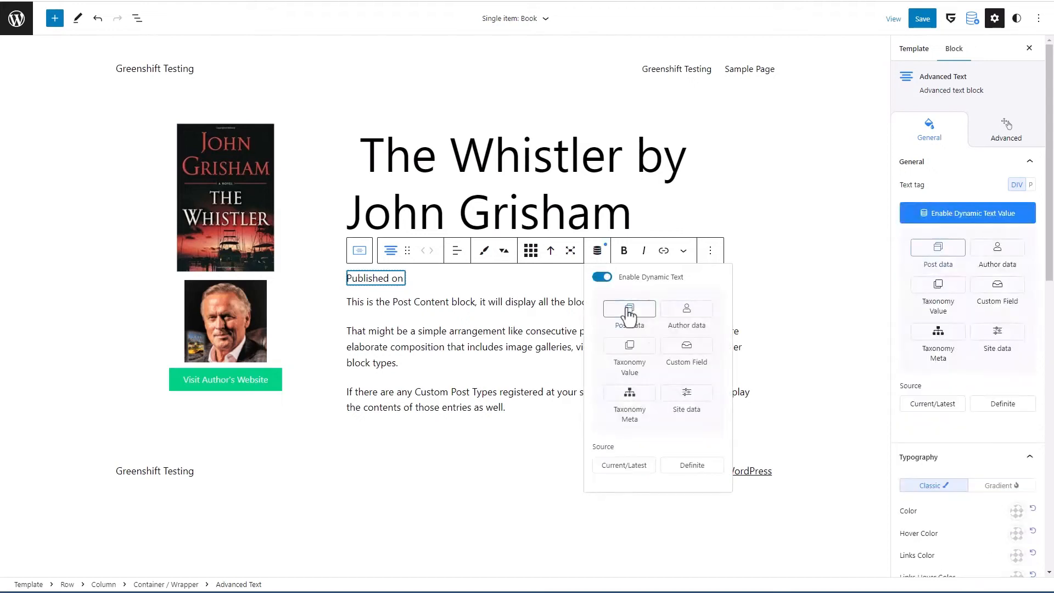
pyautogui.click(635, 471)
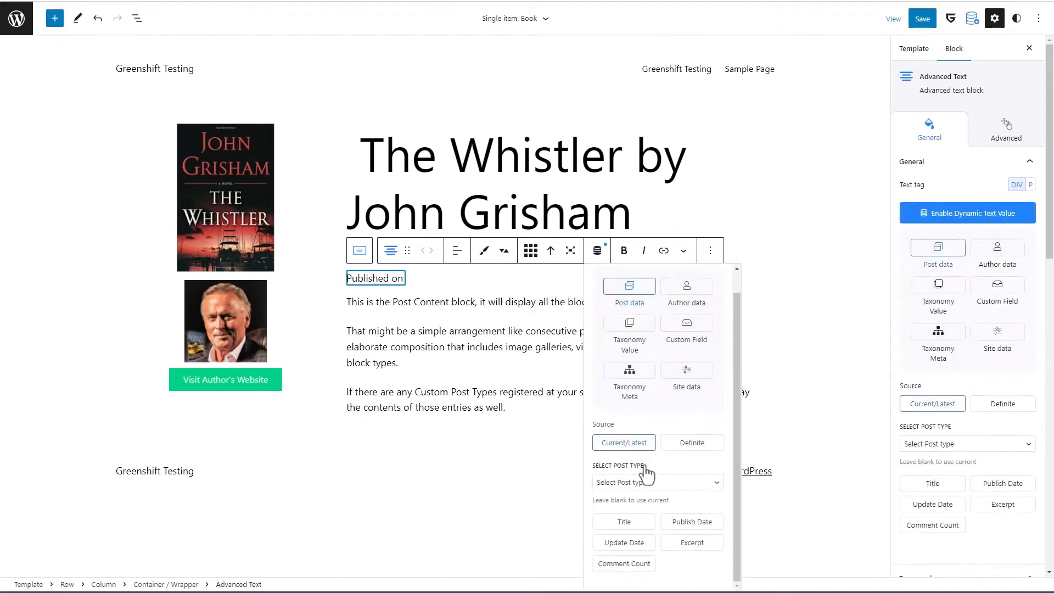
pyautogui.click(648, 482)
pyautogui.click(639, 540)
pyautogui.click(692, 521)
pyautogui.scroll(-1, 1049, 269)
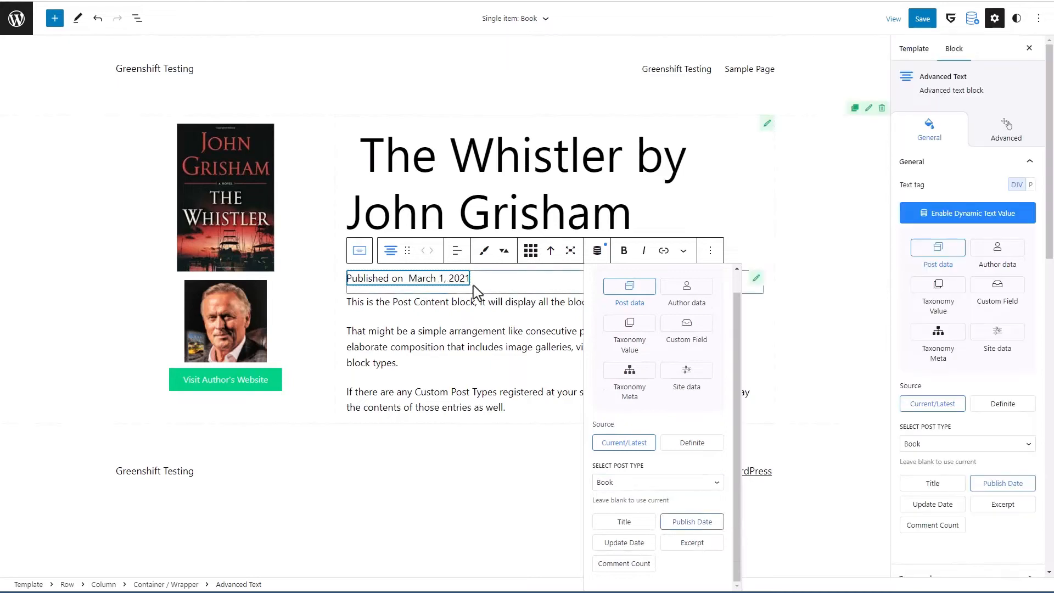
# Step: Add a second Advanced Text block beside the publish date in the container and set its text to "| By"
pyautogui.click(482, 278)
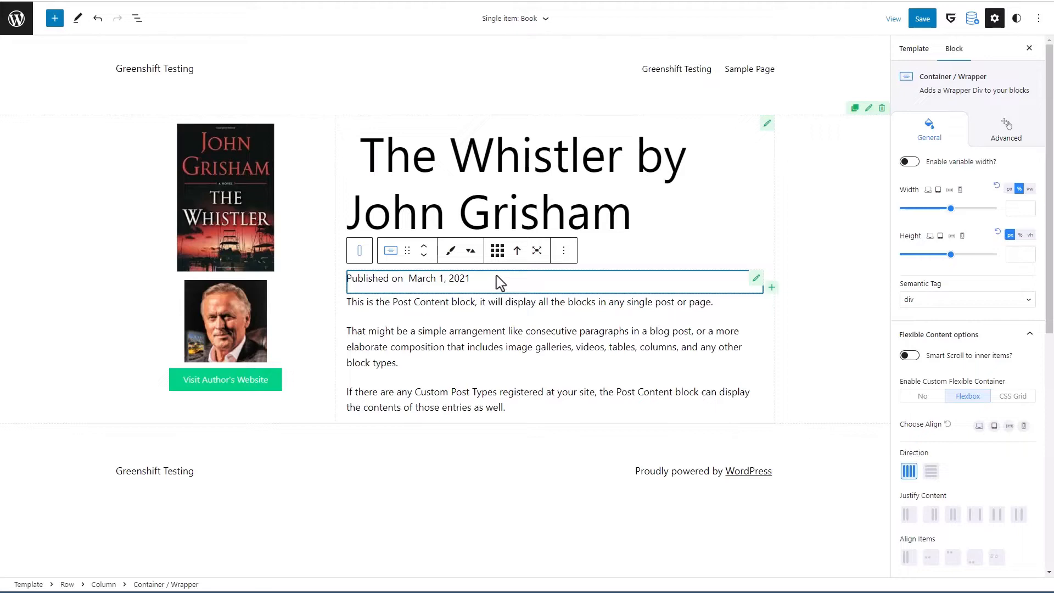
pyautogui.click(770, 296)
pyautogui.click(856, 423)
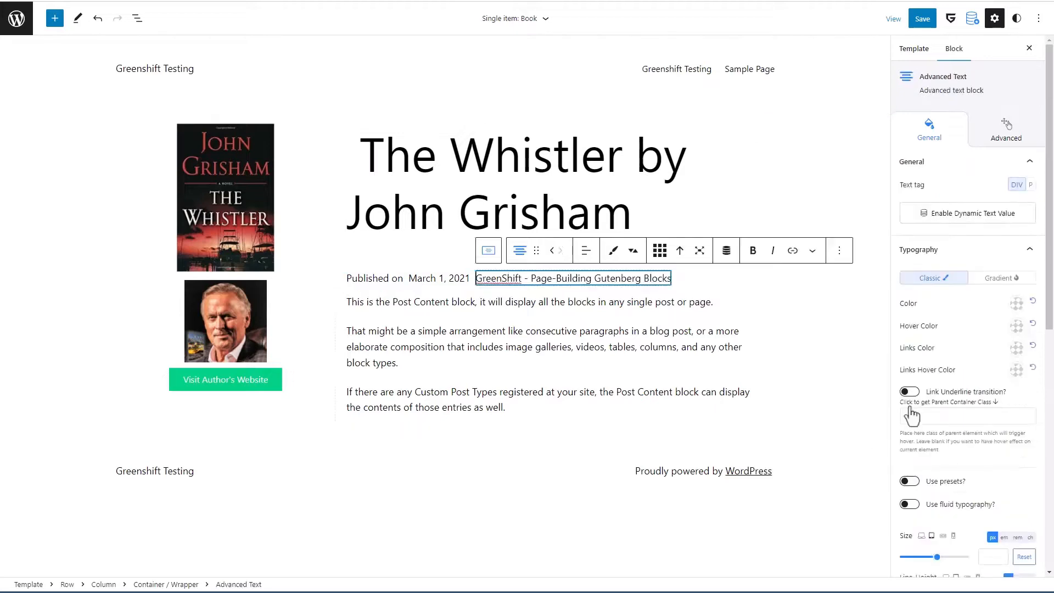
pyautogui.tripleClick(588, 278)
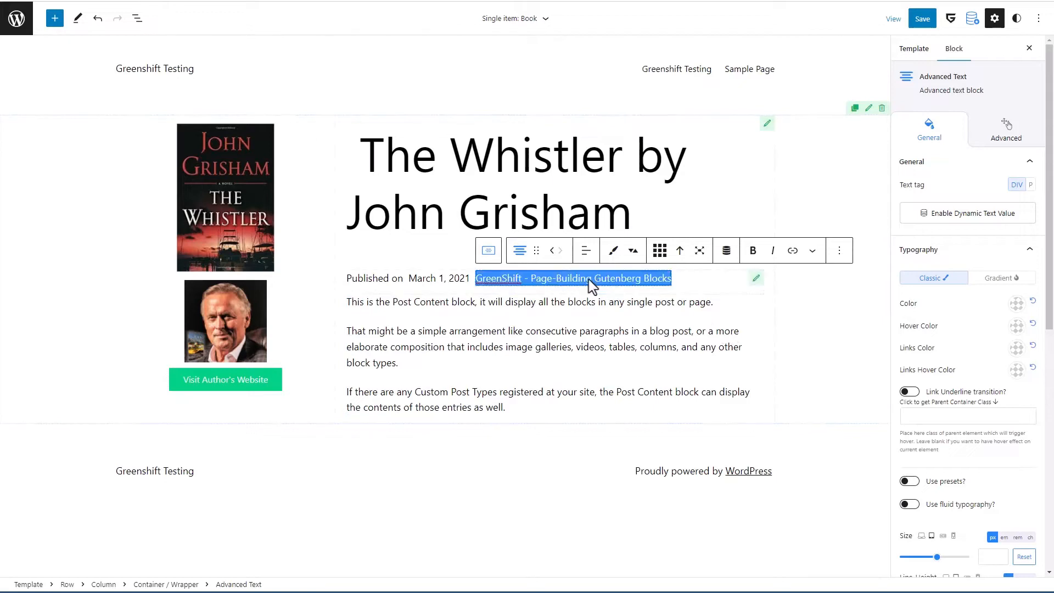
pyautogui.press('BackSpace')
pyautogui.write('| By')
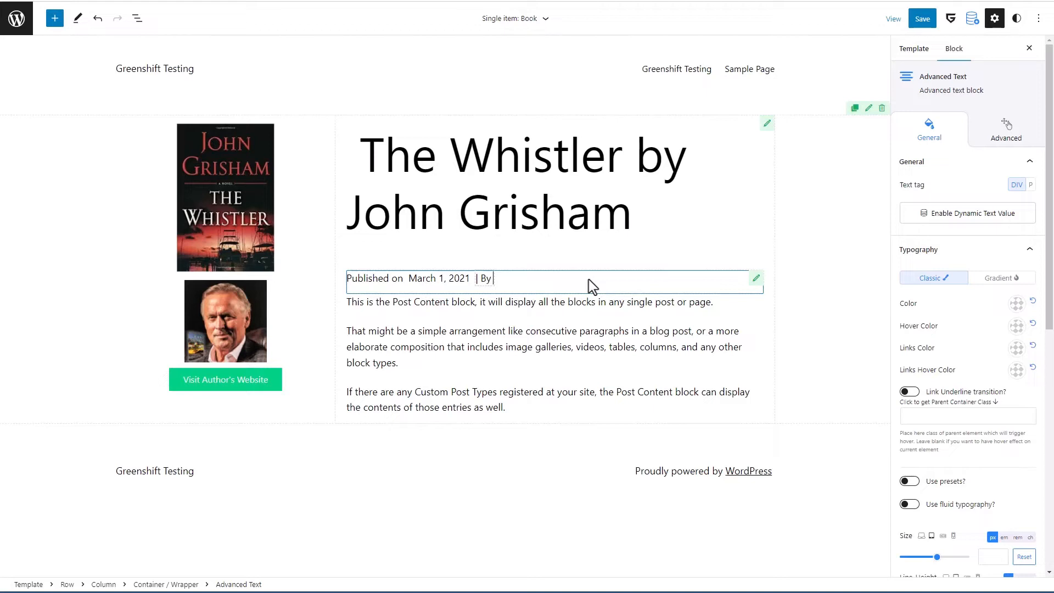
# Step: Enable dynamic text on the "| By" block with Author data, Current/Latest source, post type Book, and Display Name
pyautogui.click(726, 251)
pyautogui.click(731, 277)
pyautogui.click(760, 317)
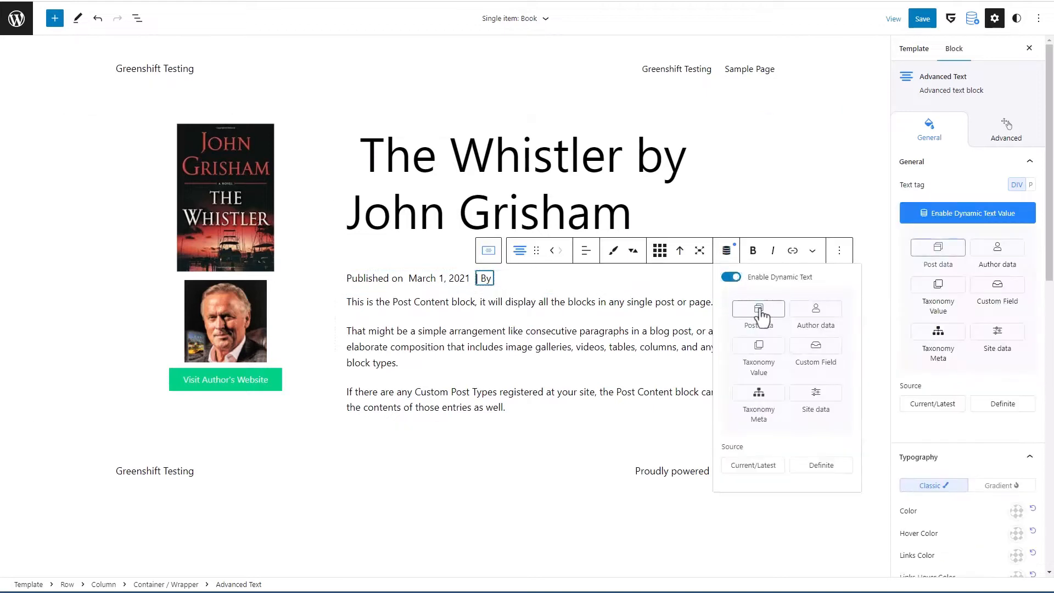
pyautogui.click(764, 465)
pyautogui.scroll(-1, 784, 462)
pyautogui.click(789, 483)
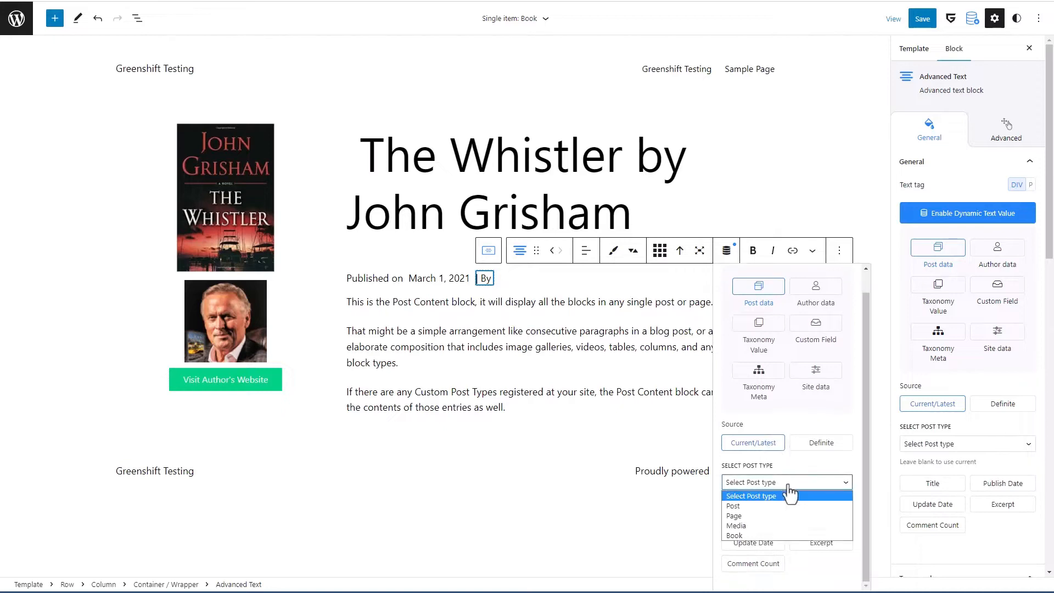
pyautogui.click(791, 522)
pyautogui.click(822, 299)
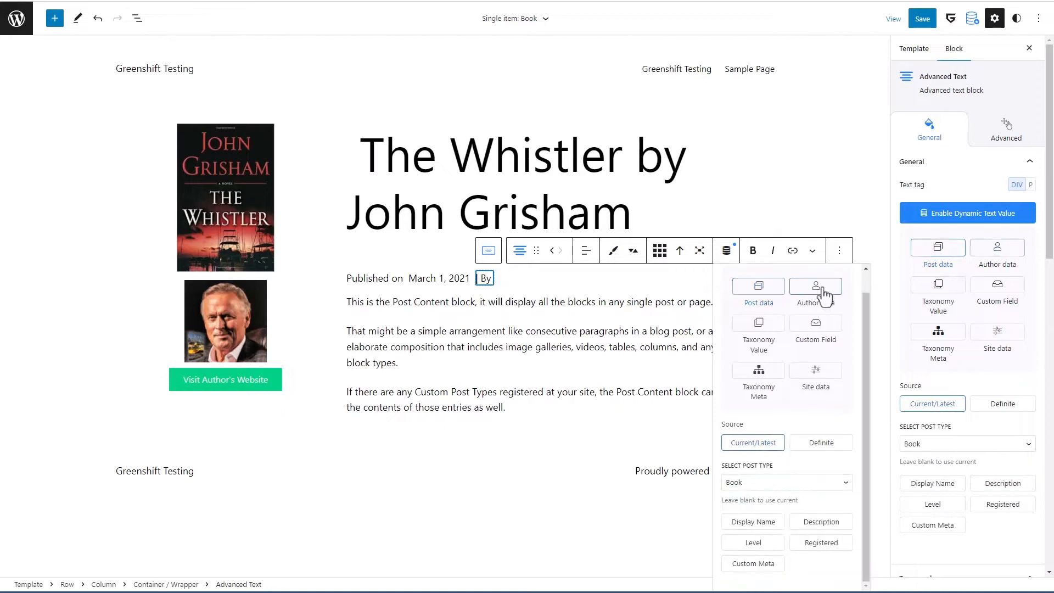
pyautogui.click(765, 527)
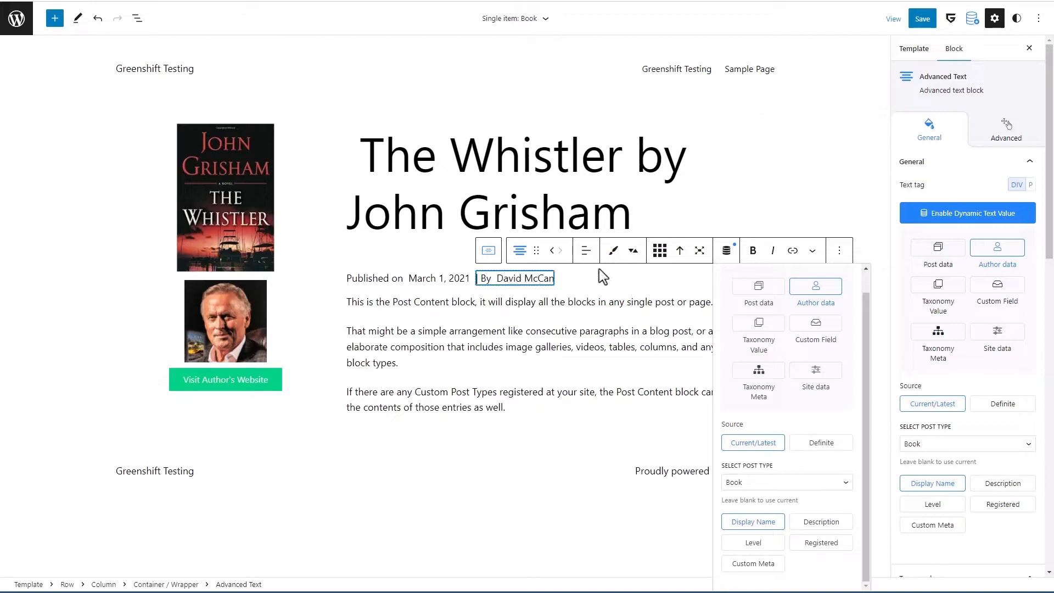
# Step: Save the container holding the publish date and author texts as a reusable block named "Book Post Meta"
pyautogui.click(577, 278)
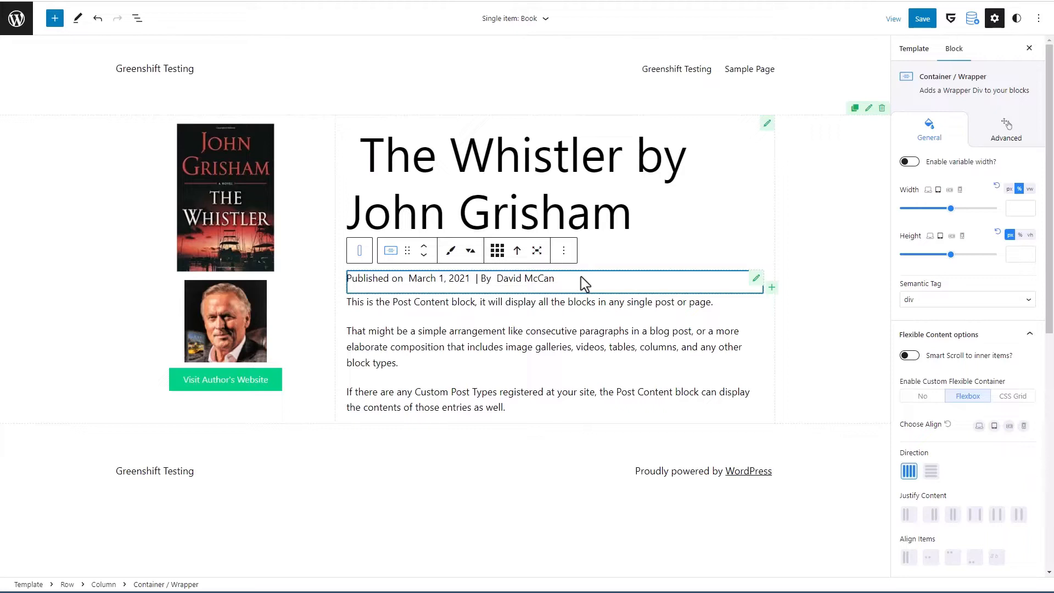
pyautogui.click(563, 250)
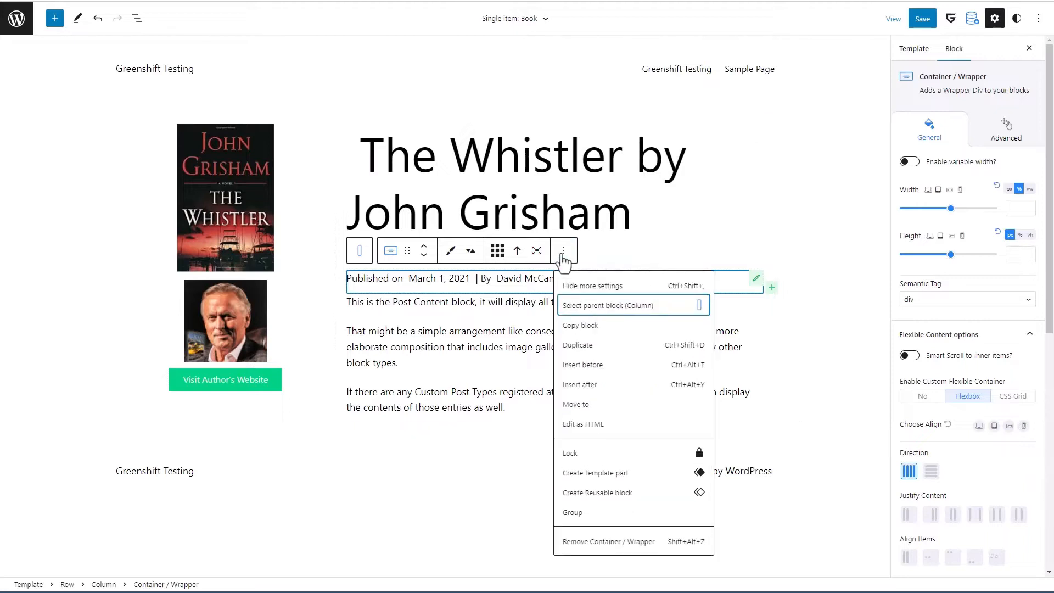
pyautogui.click(604, 494)
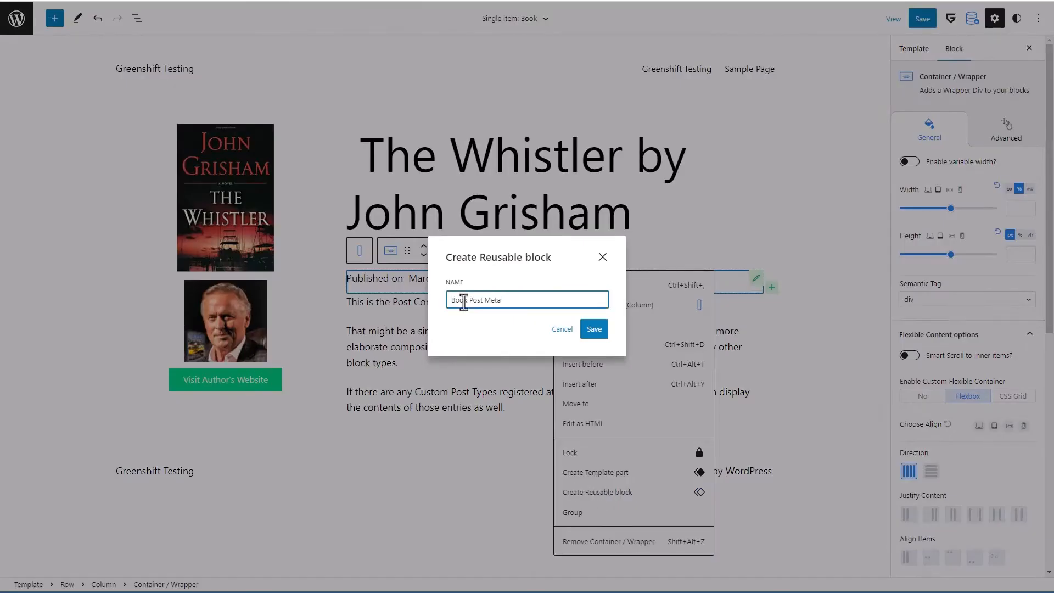
pyautogui.click(594, 329)
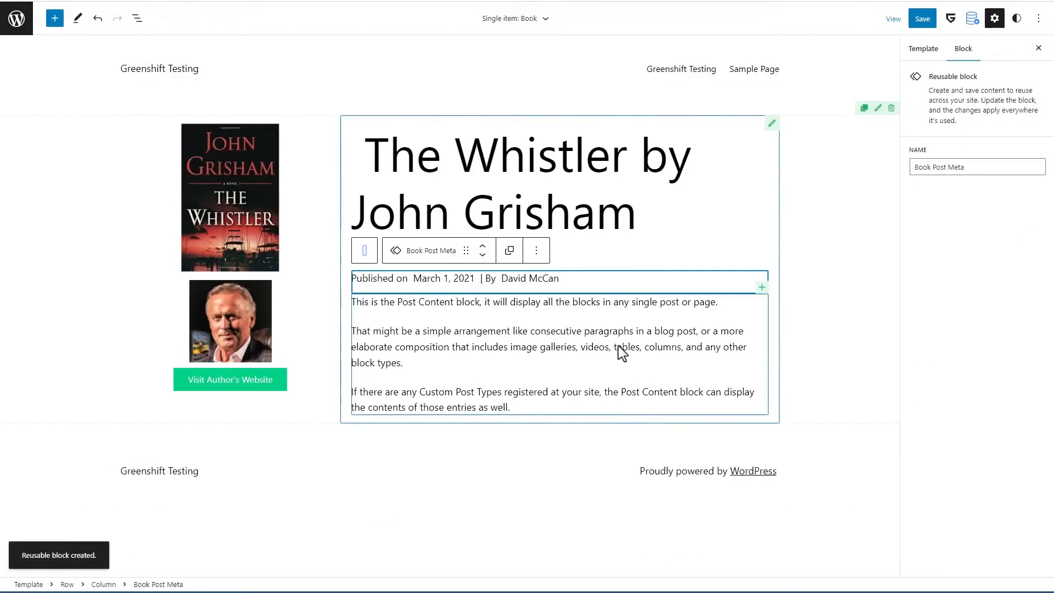
# Step: Save the Single item: Book template and reload the published book page to check the post meta line
pyautogui.click(921, 19)
pyautogui.click(940, 18)
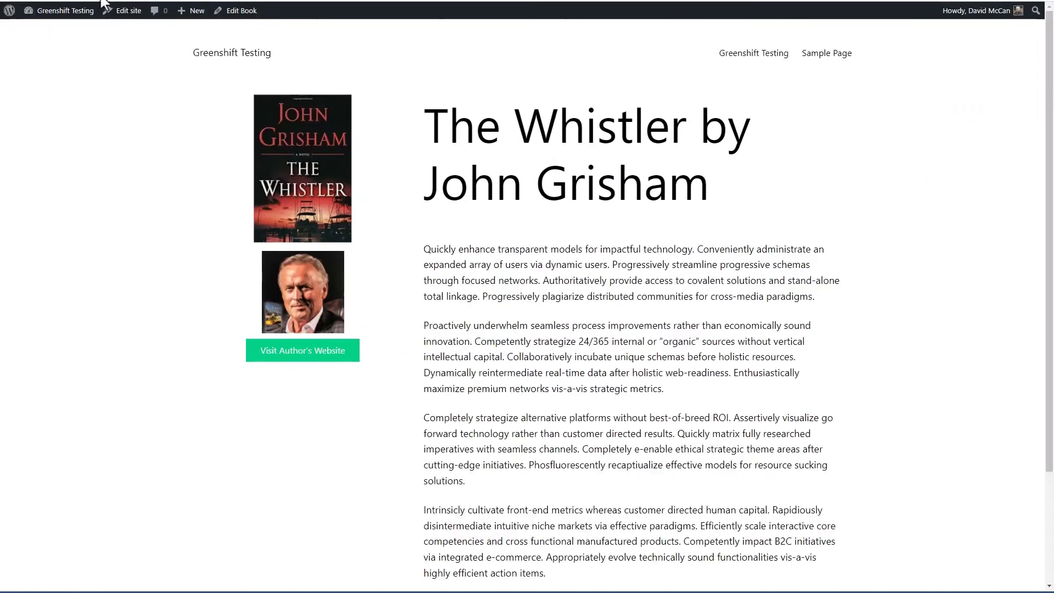
pyautogui.press('F5')
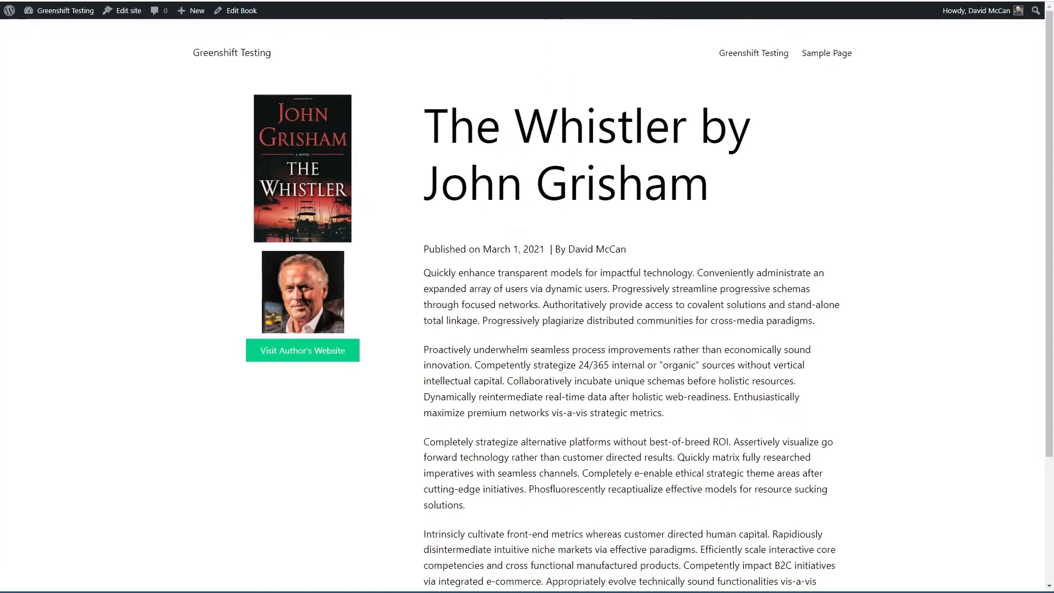
# Step: Set the bottom margin of the book title heading to 10 px in the template
pyautogui.click(590, 1)
pyautogui.click(659, 215)
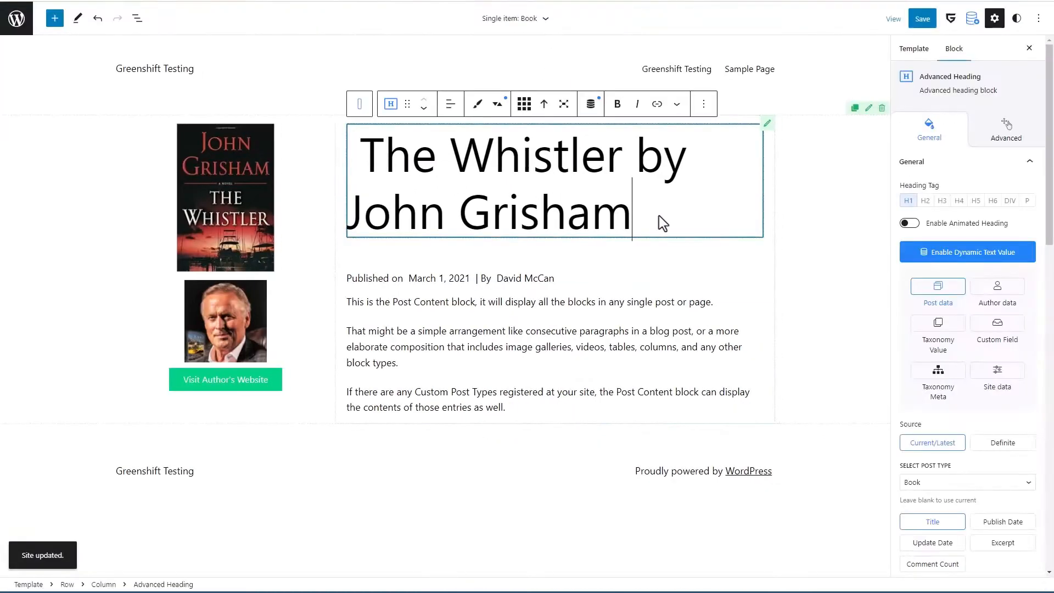
pyautogui.scroll(-2, 943, 371)
pyautogui.scroll(-10, 943, 371)
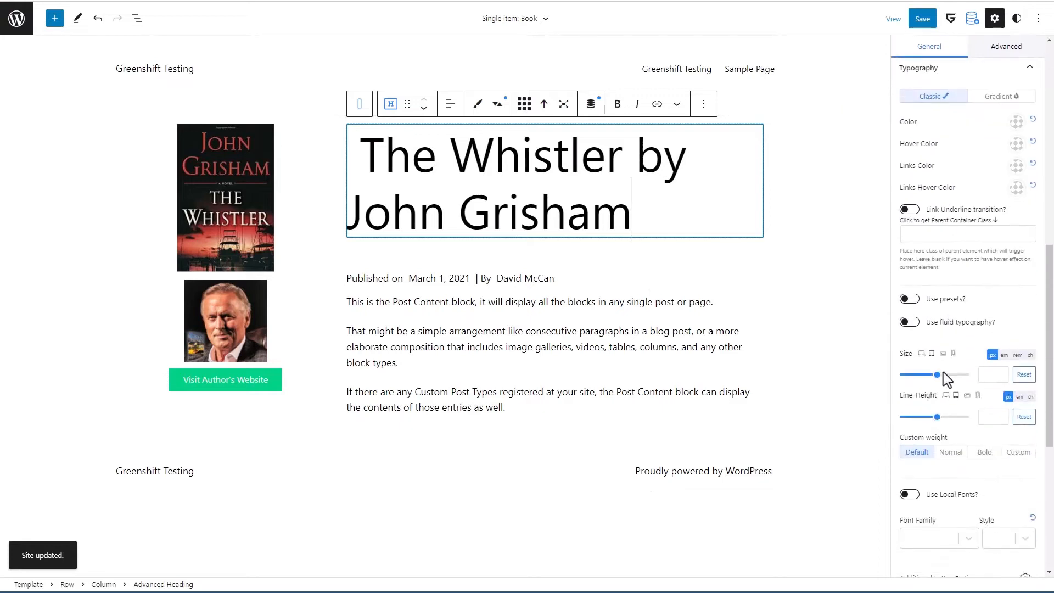
pyautogui.scroll(-2, 943, 371)
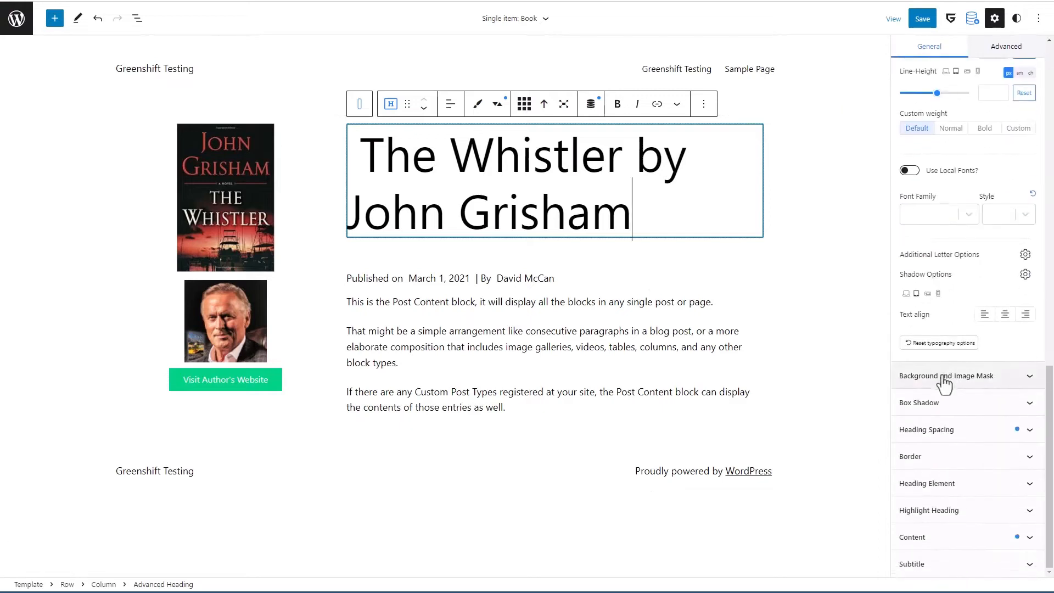
pyautogui.scroll(3, 947, 368)
pyautogui.scroll(-5, 958, 373)
pyautogui.click(972, 436)
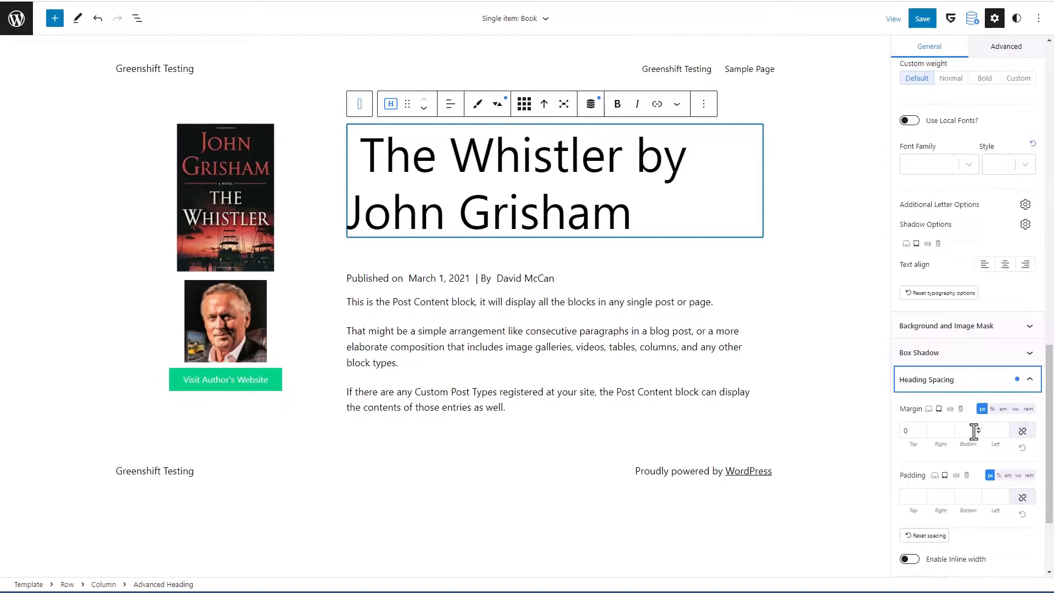
pyautogui.click(968, 430)
pyautogui.write('0')
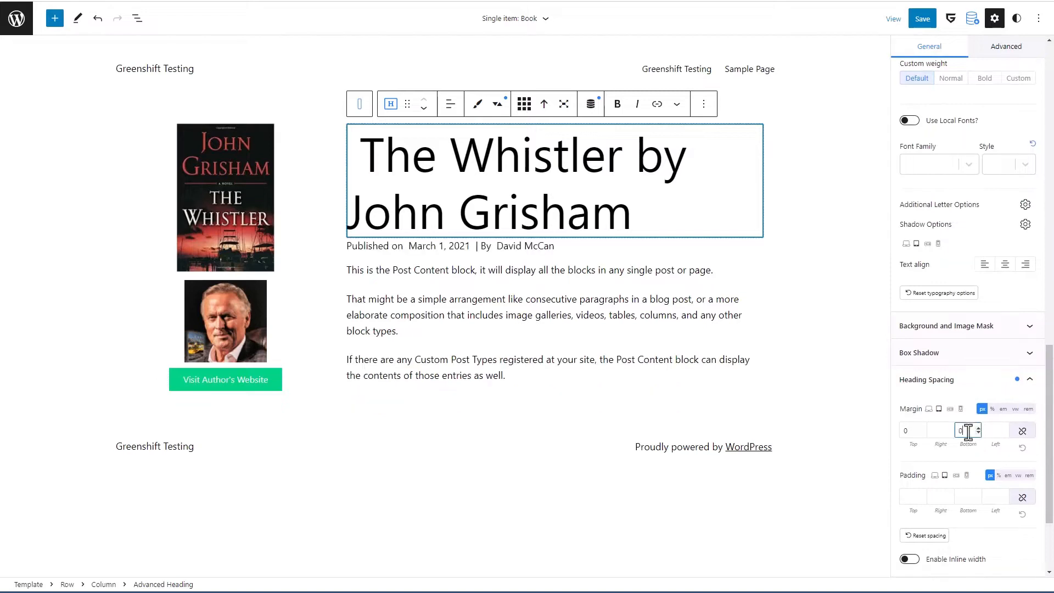
pyautogui.write('10')
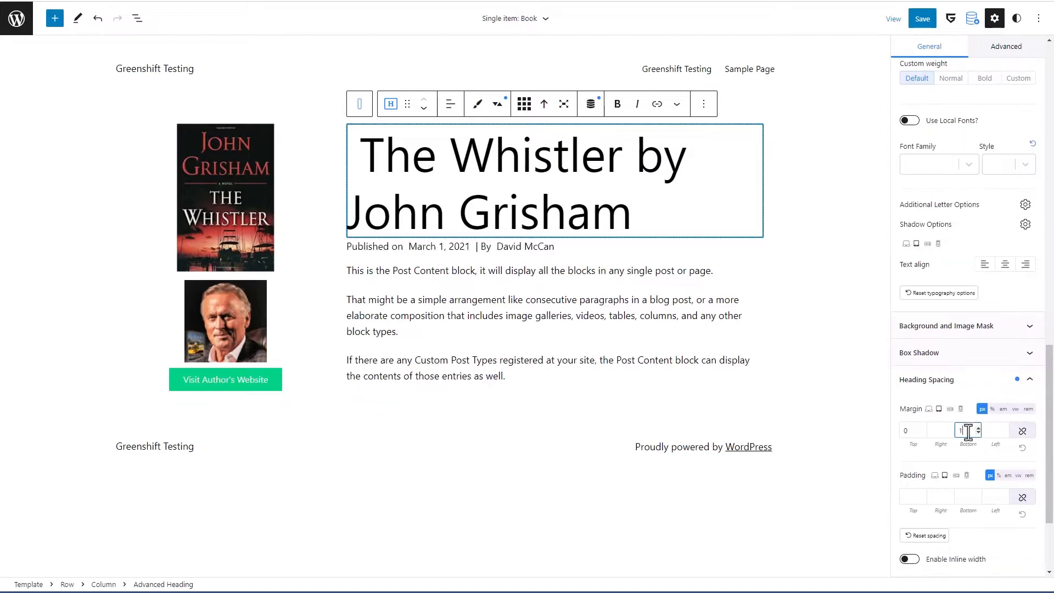
# Step: Save the template with the new heading spacing and check the book page on the front end
pyautogui.click(921, 25)
pyautogui.click(884, 18)
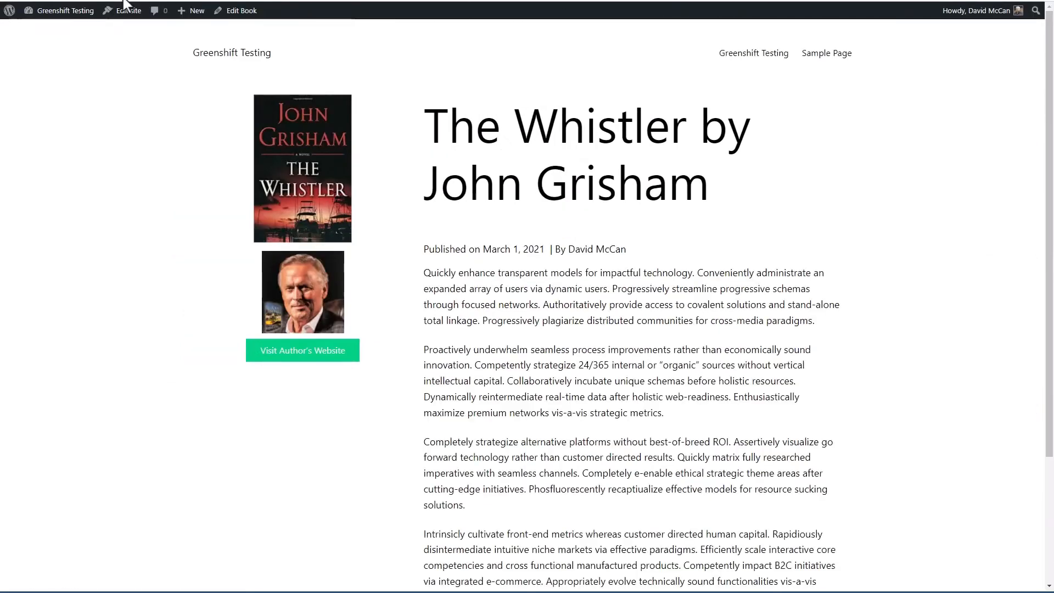
pyautogui.click(74, 0)
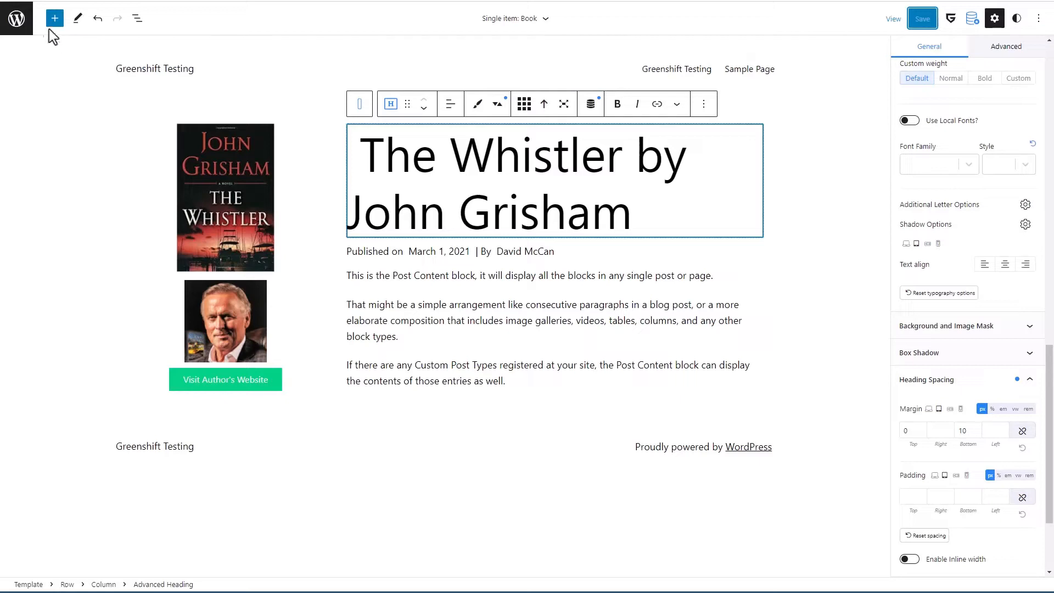
# Step: Go to the site's template list and create a new Archive: Book template
pyautogui.click(16, 19)
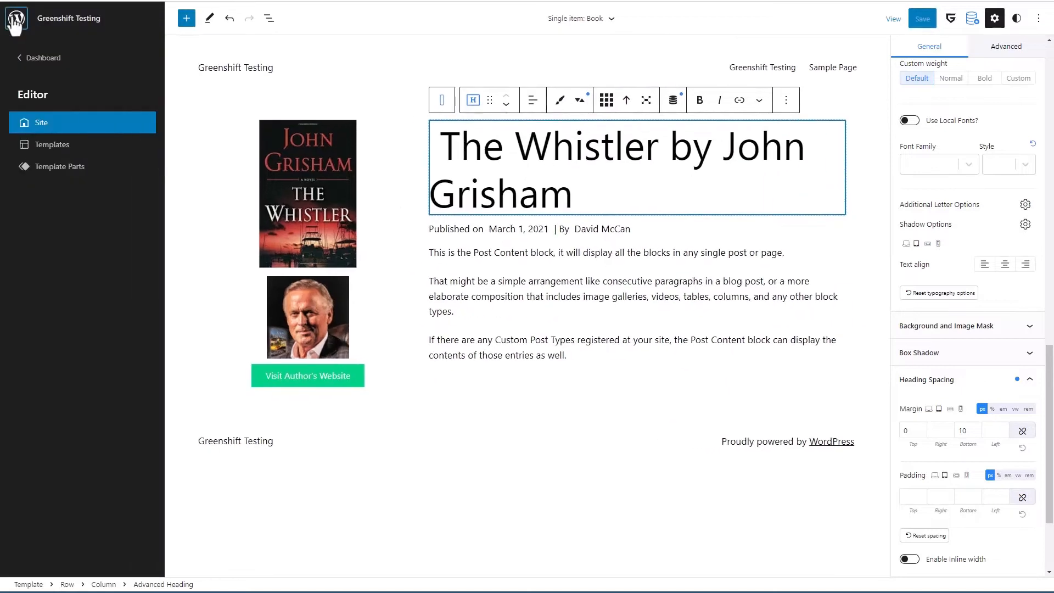
pyautogui.click(41, 154)
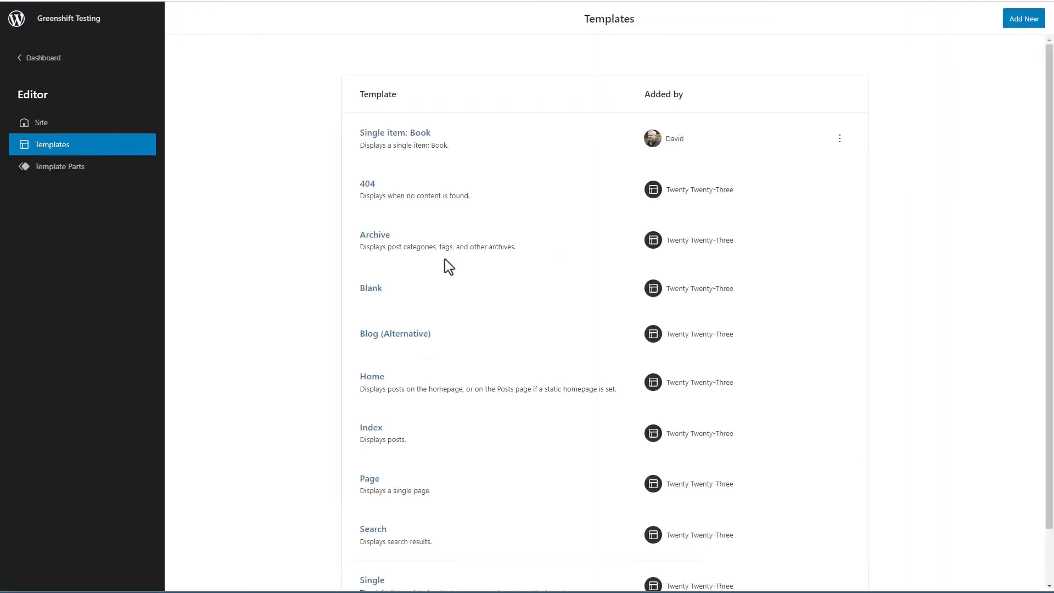
pyautogui.click(1020, 20)
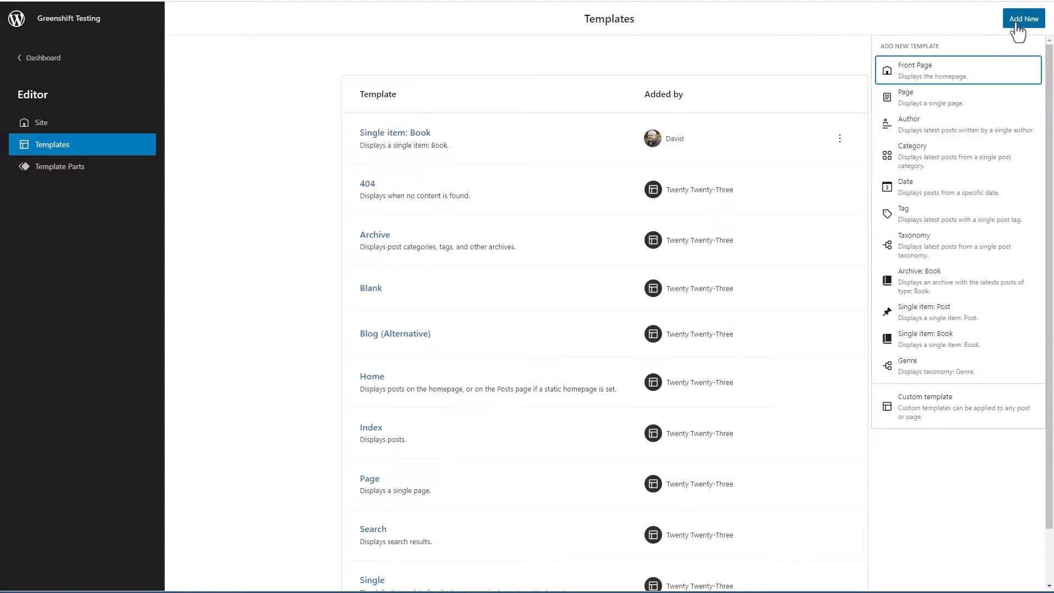
pyautogui.click(920, 289)
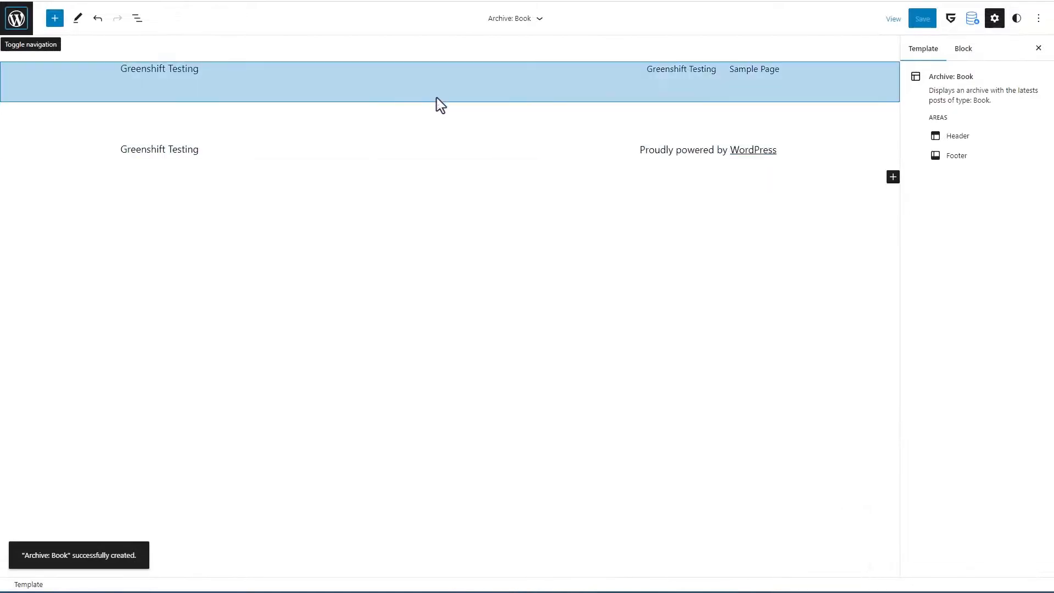
# Step: Insert a Greenshift Row with a single-column layout between the header and footer of the archive template
pyautogui.click(450, 109)
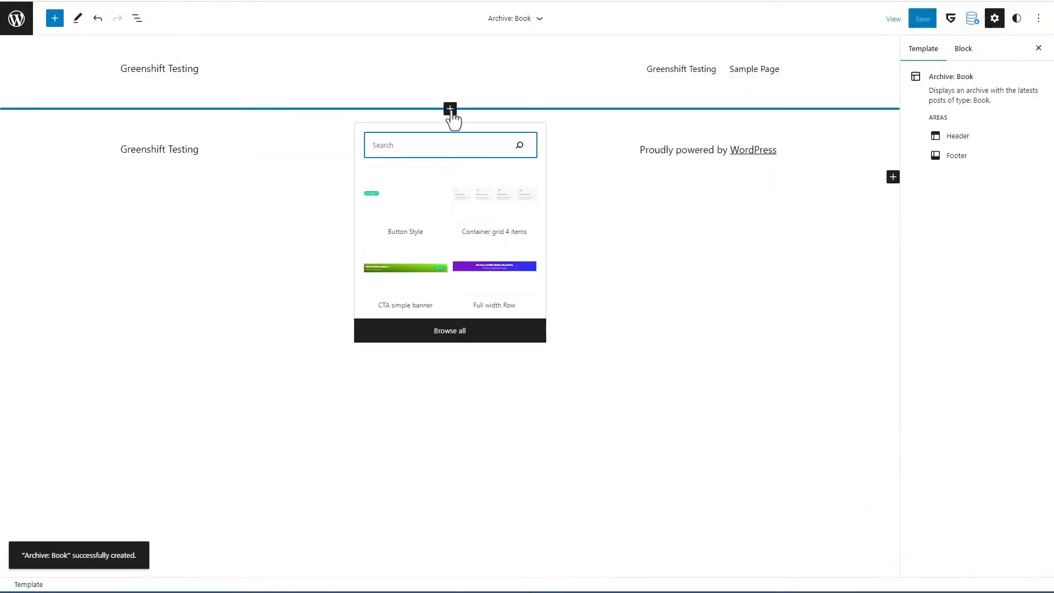
pyautogui.write('/section')
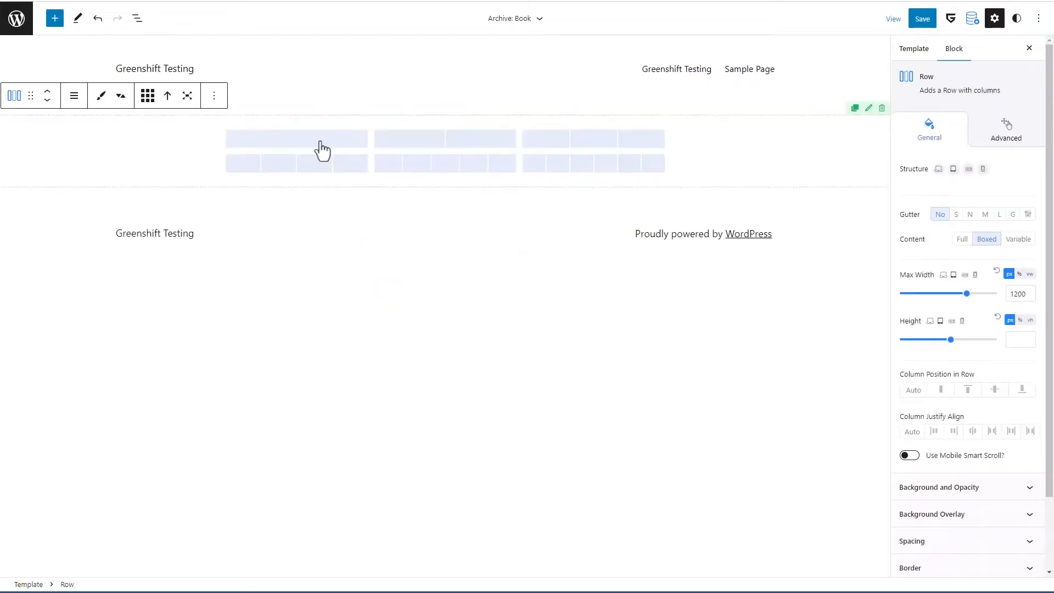
pyautogui.click(322, 149)
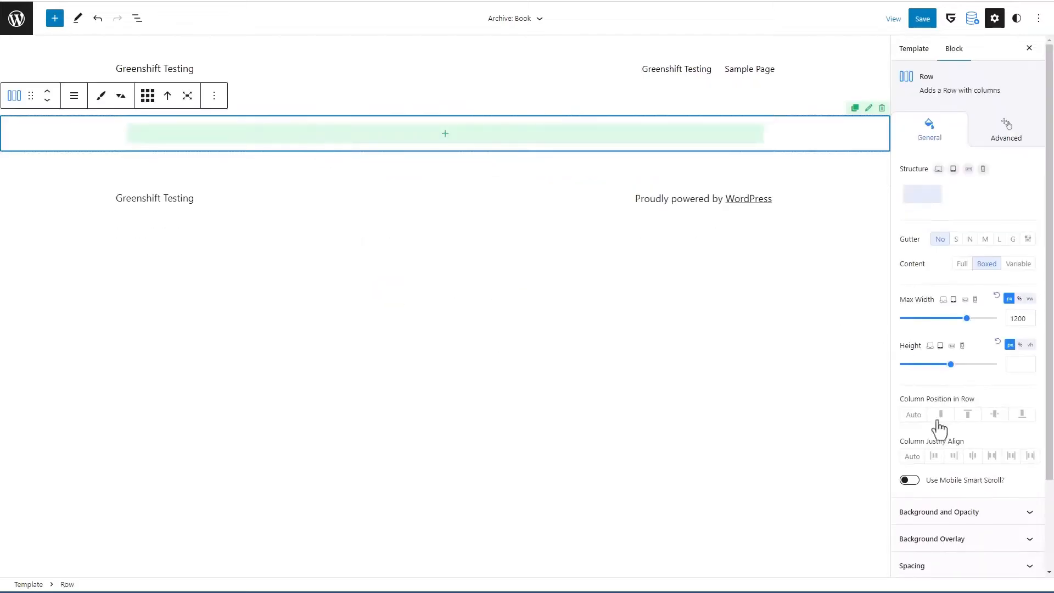
# Step: Set the row's top and bottom margins to 50 px each
pyautogui.scroll(-2, 941, 428)
pyautogui.click(941, 454)
pyautogui.scroll(-2, 944, 465)
pyautogui.click(906, 399)
pyautogui.write('50')
pyautogui.click(968, 402)
pyautogui.write('50')
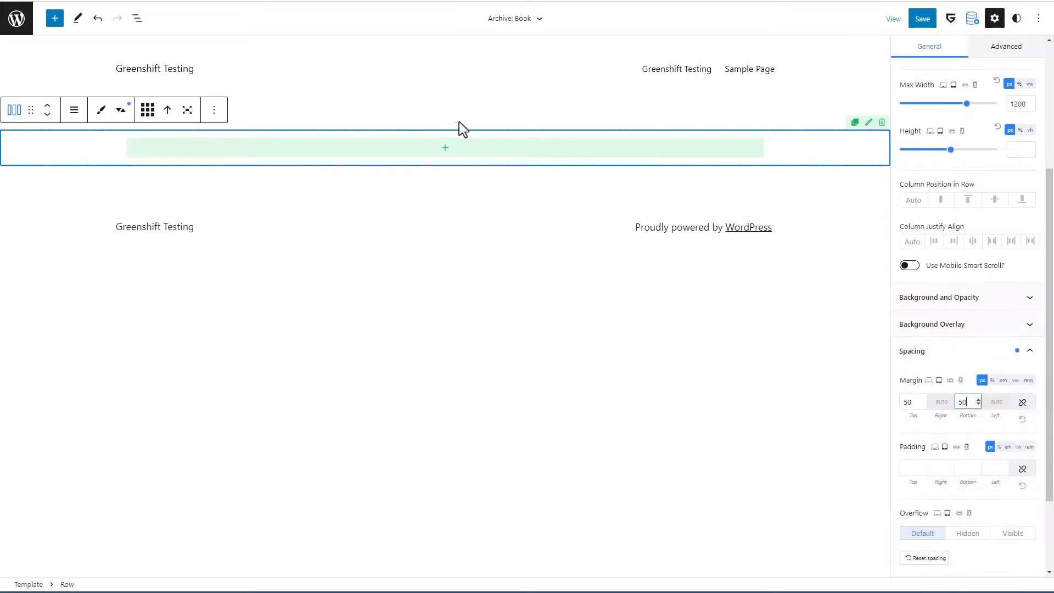
# Step: Insert a Query Loop Builder block inside the row's column
pyautogui.click(447, 150)
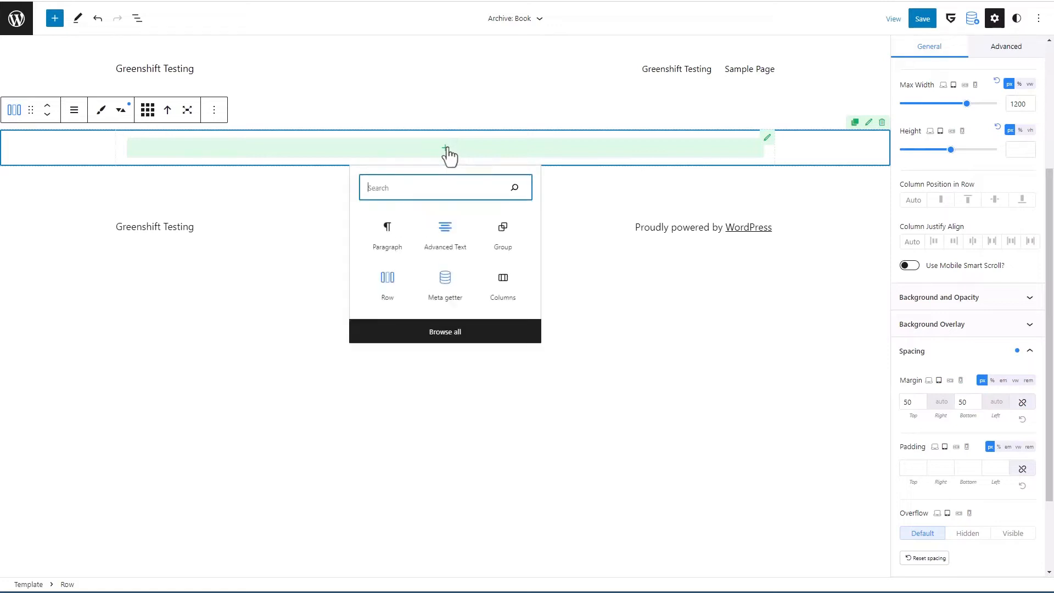
pyautogui.write('query')
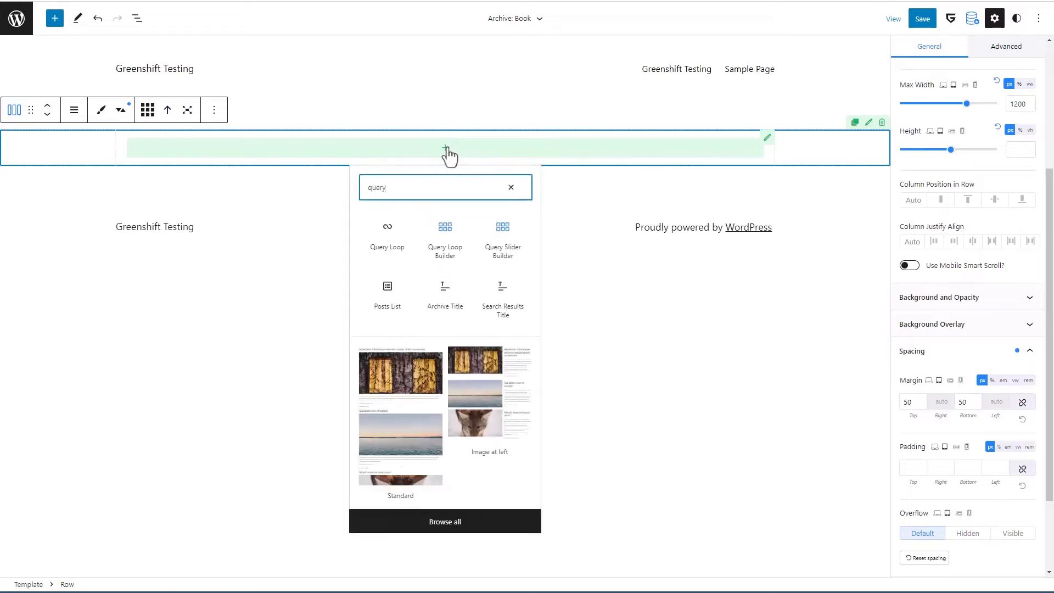
pyautogui.click(445, 252)
pyautogui.scroll(3, 945, 181)
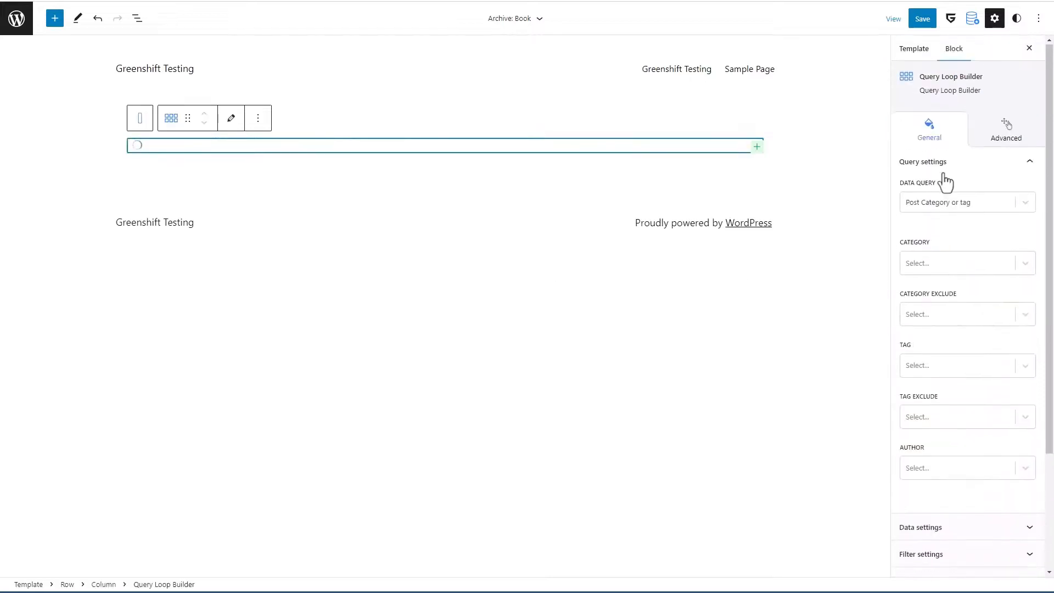
# Step: Set the loop's data query to Custom post type and taxonomy with post type book
pyautogui.click(968, 206)
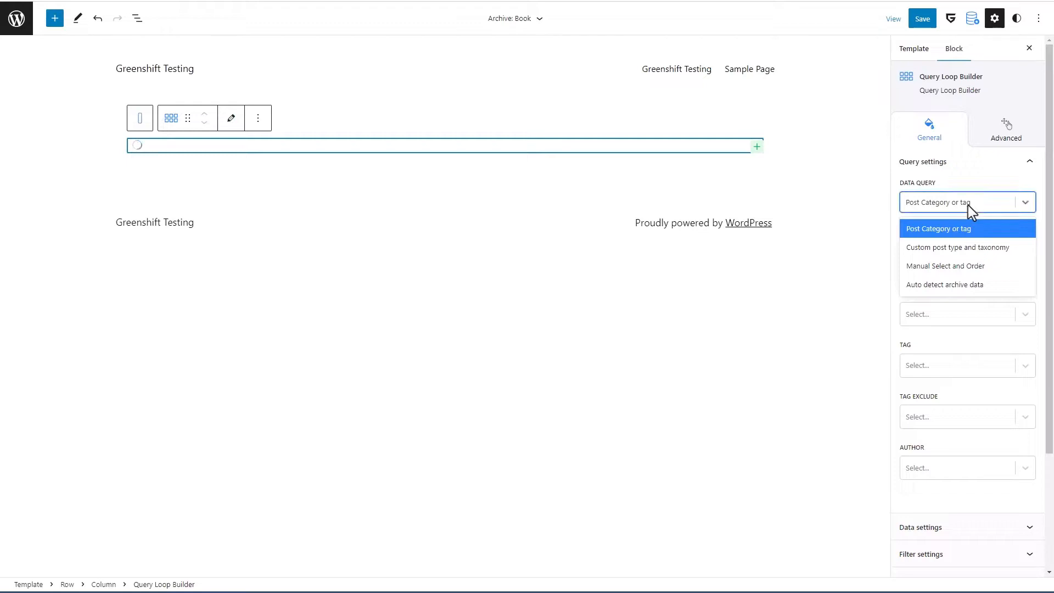
pyautogui.click(964, 247)
pyautogui.click(957, 260)
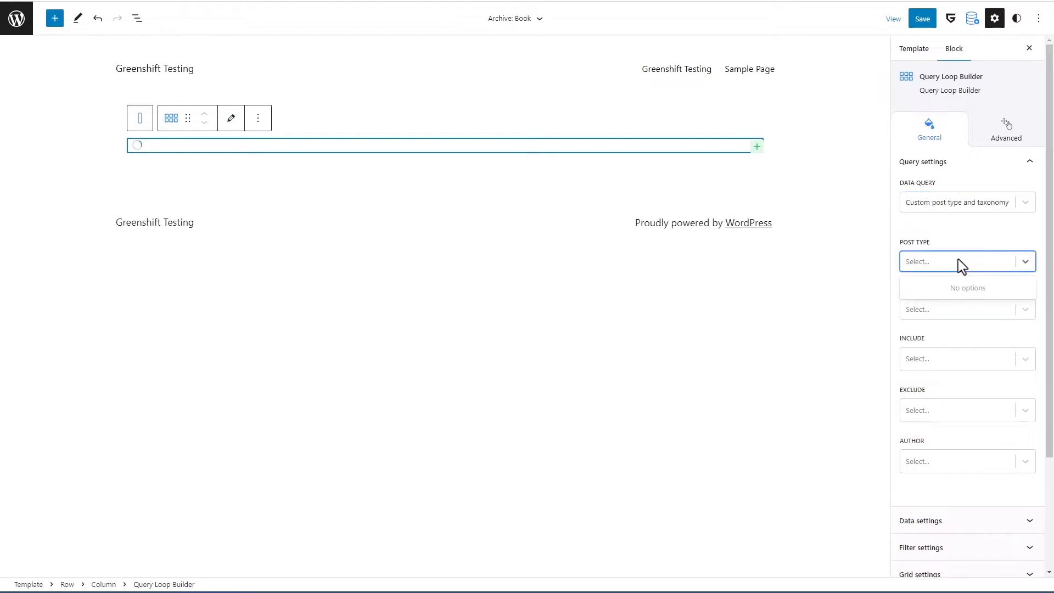
pyautogui.click(921, 326)
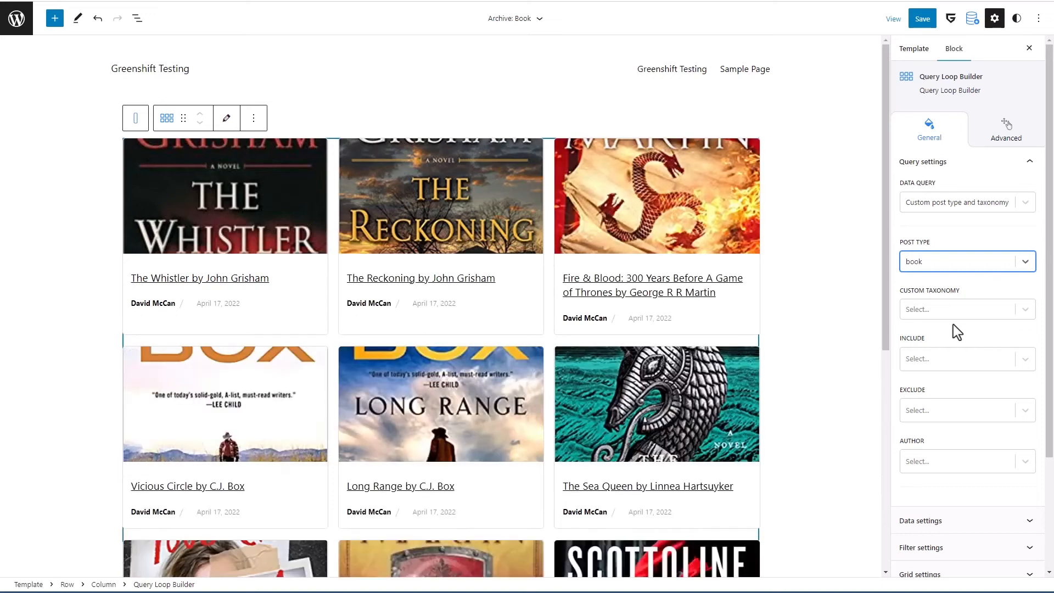
# Step: Set the query loop's grid to 1 column so the books are listed one per row
pyautogui.scroll(-3, 974, 302)
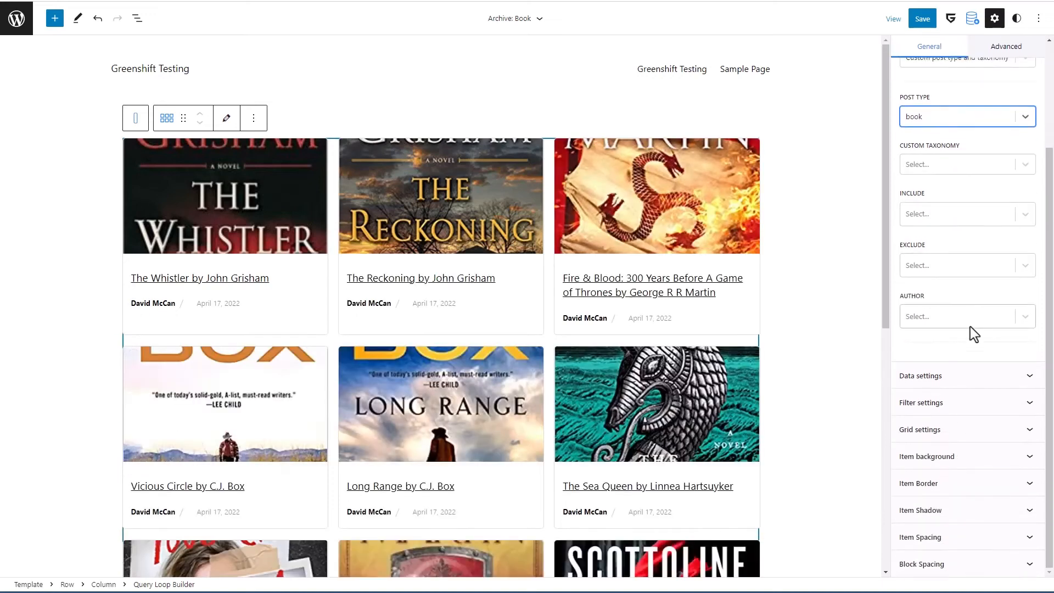
pyautogui.click(969, 376)
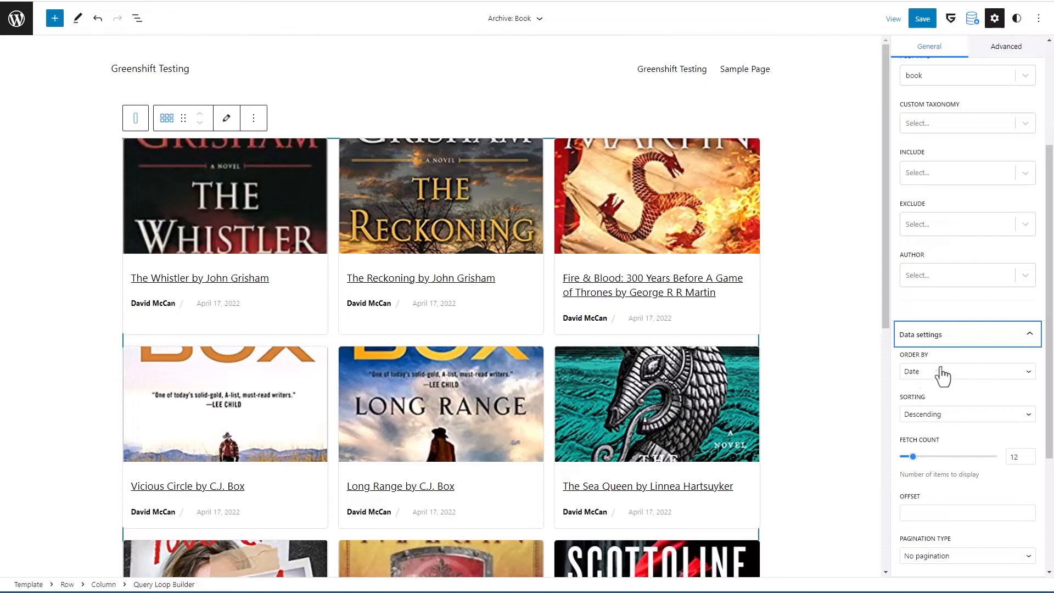
pyautogui.scroll(-3, 943, 376)
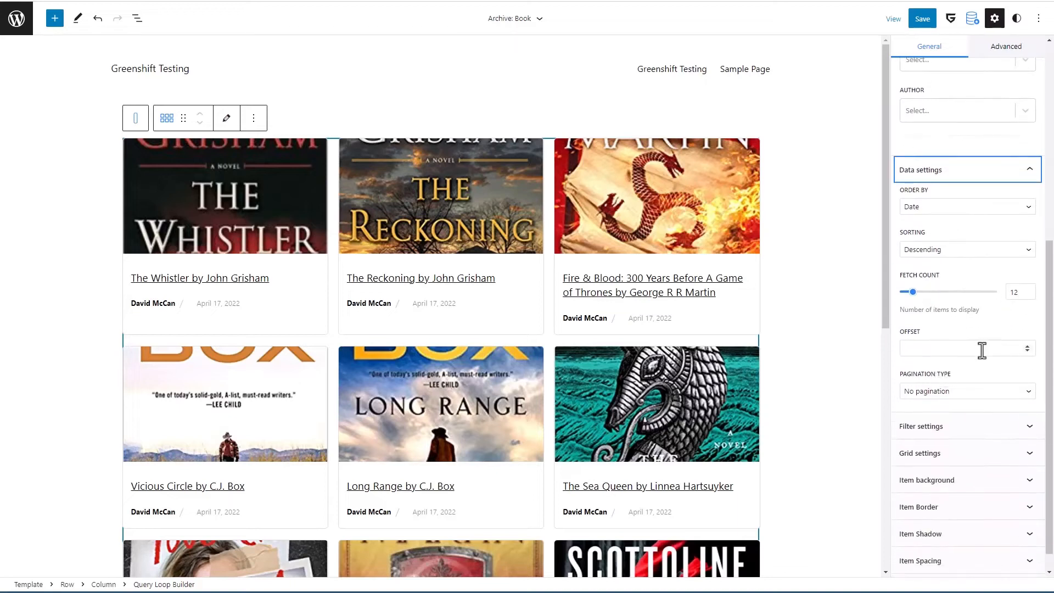
pyautogui.scroll(-1, 982, 351)
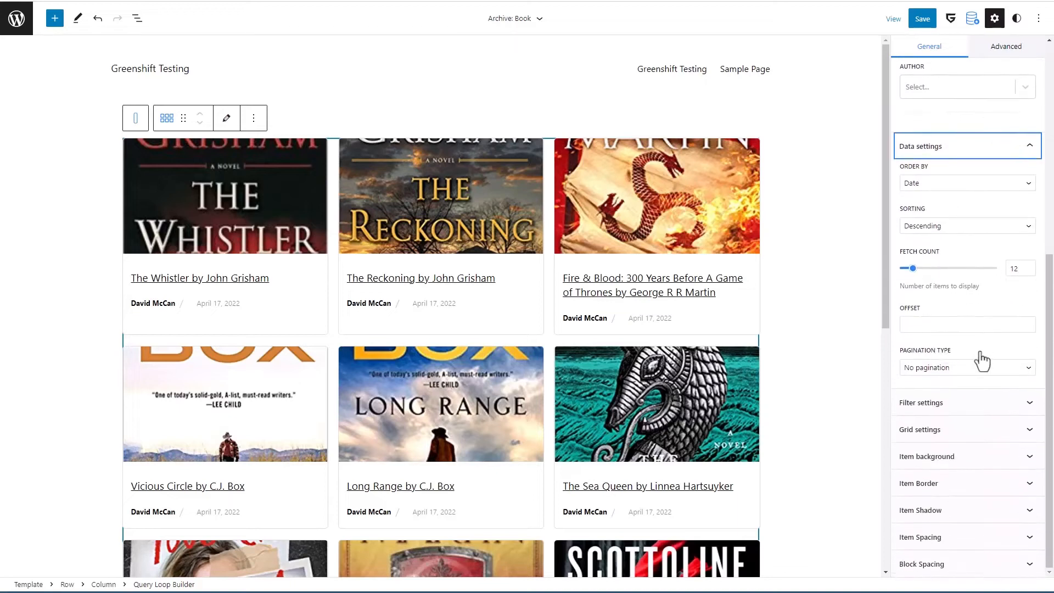
pyautogui.click(965, 434)
pyautogui.scroll(-5, 962, 436)
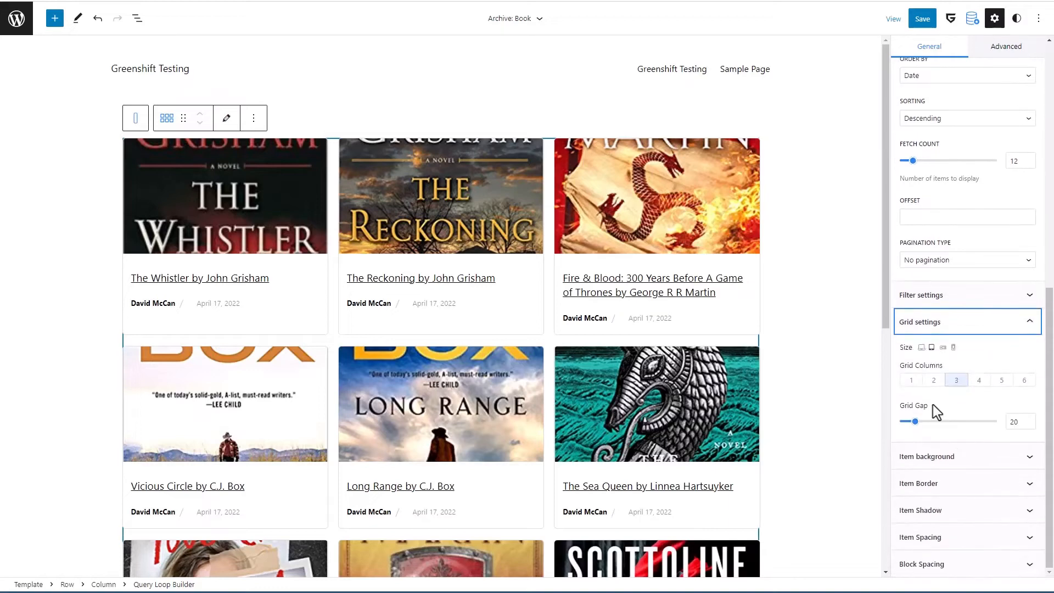
pyautogui.click(911, 381)
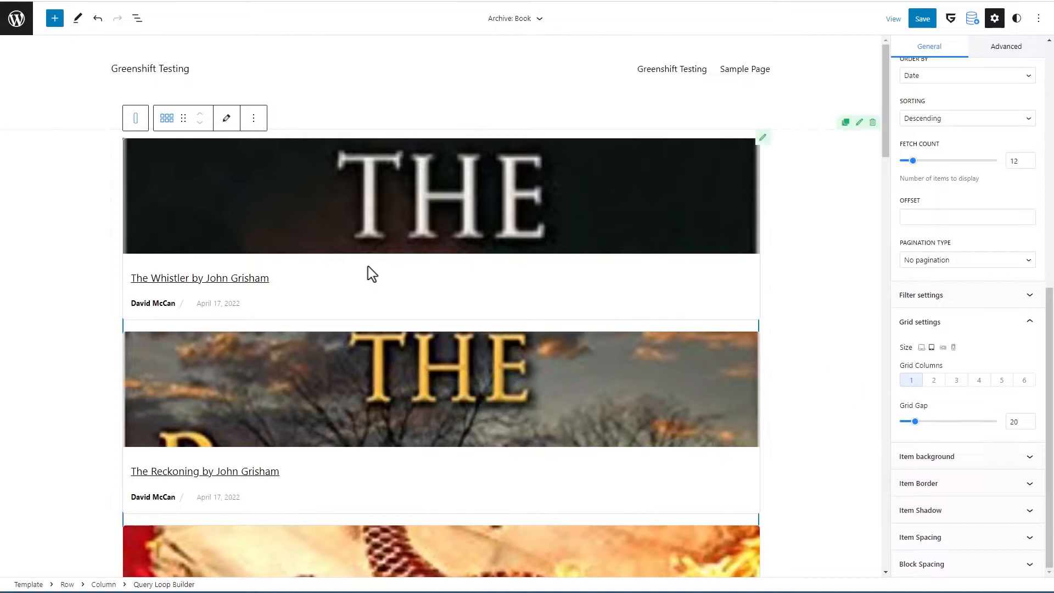
# Step: Open the query loop's item layout for editing and expand the Query Loop Builder in the list view
pyautogui.click(226, 118)
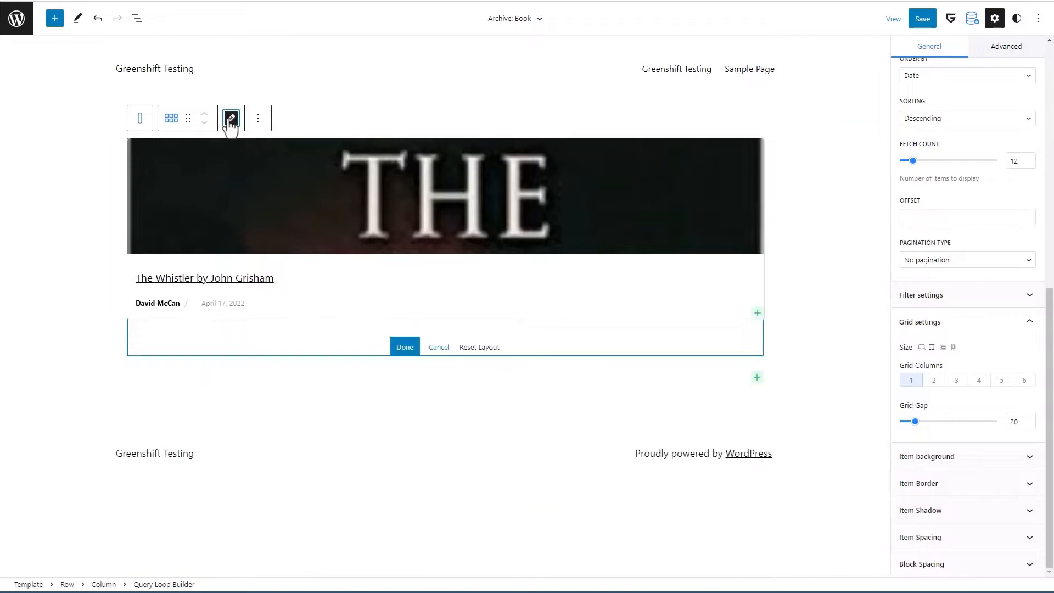
pyautogui.scroll(2, 998, 287)
pyautogui.scroll(-2, 998, 287)
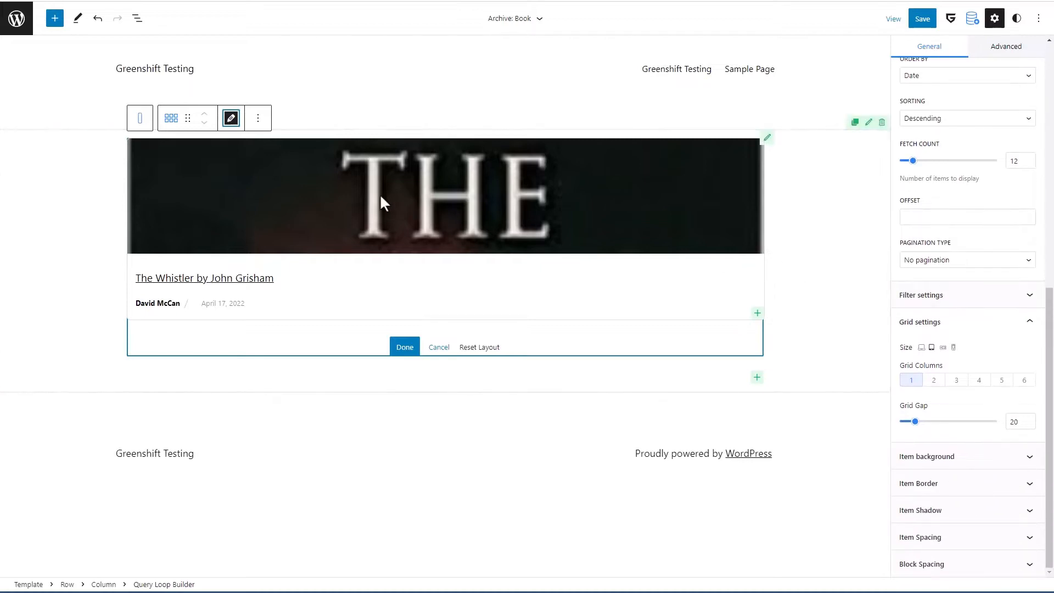
pyautogui.click(136, 19)
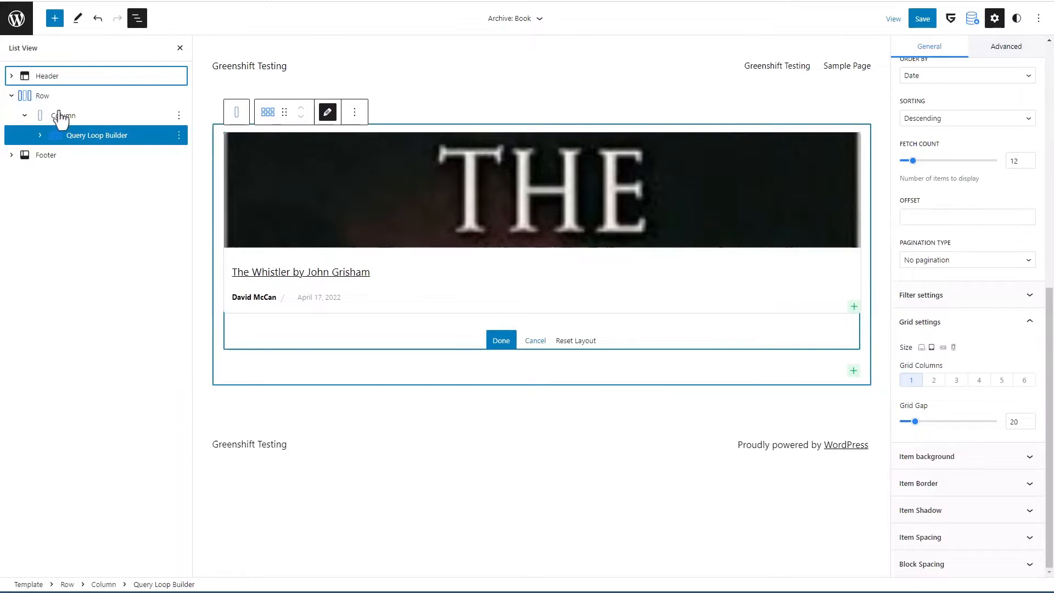
pyautogui.click(40, 136)
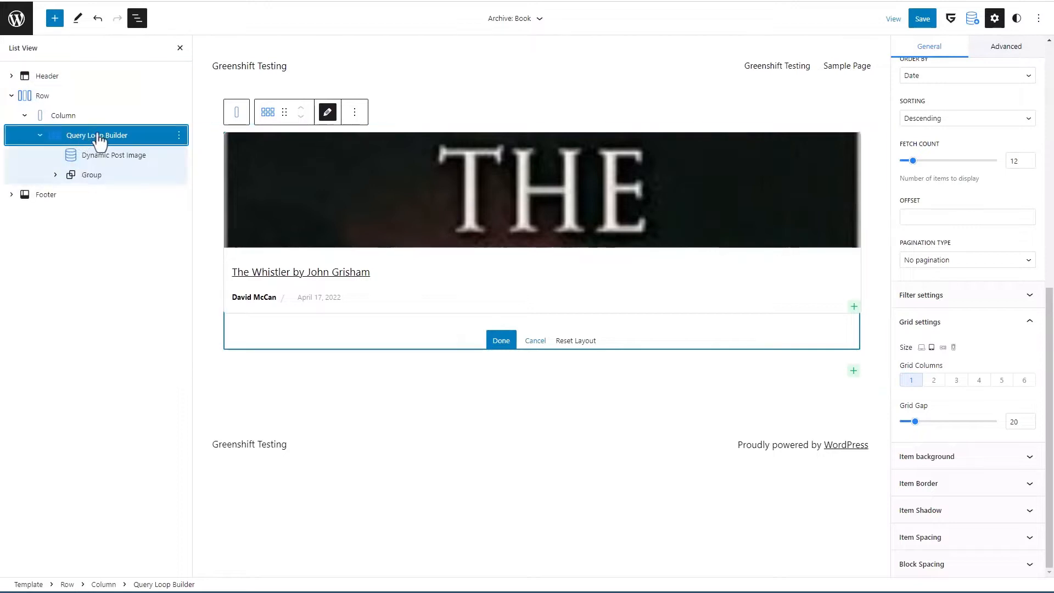
# Step: Remove the default Dynamic Post Image and Group blocks from the query loop's item layout
pyautogui.click(100, 156)
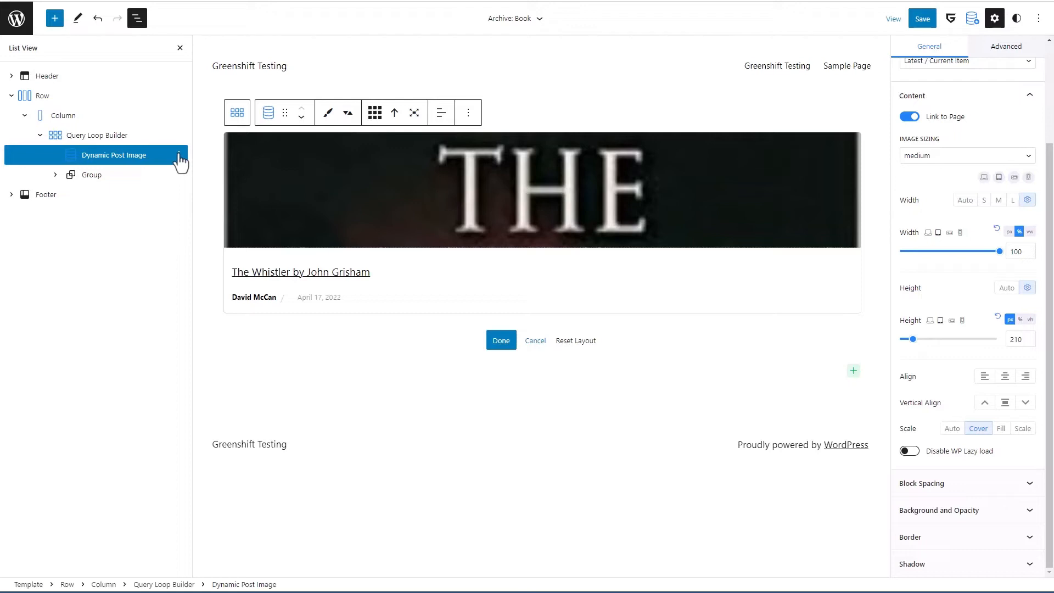
pyautogui.click(179, 156)
pyautogui.click(218, 440)
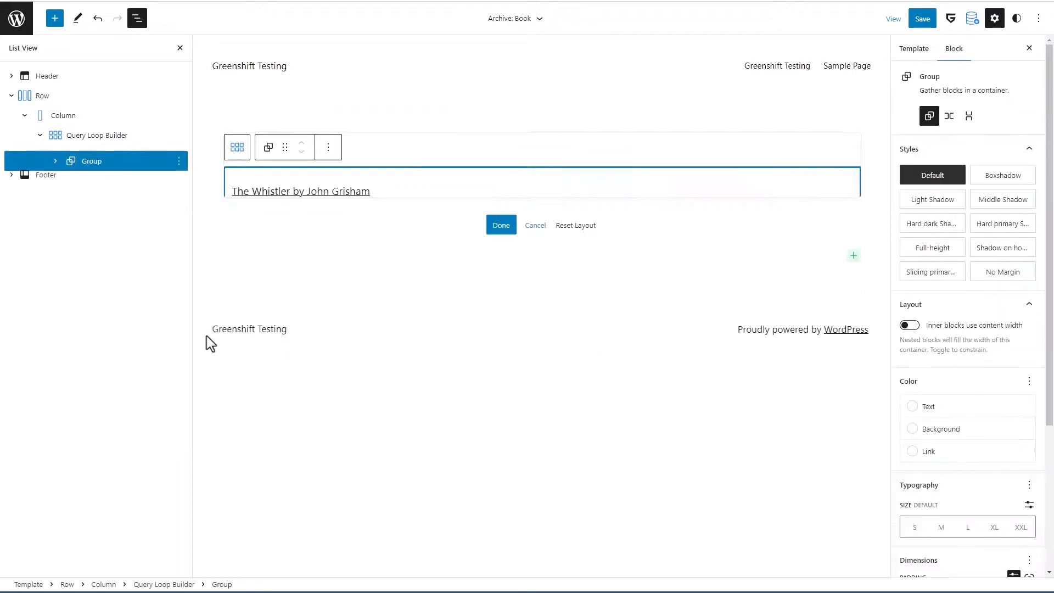
pyautogui.click(179, 155)
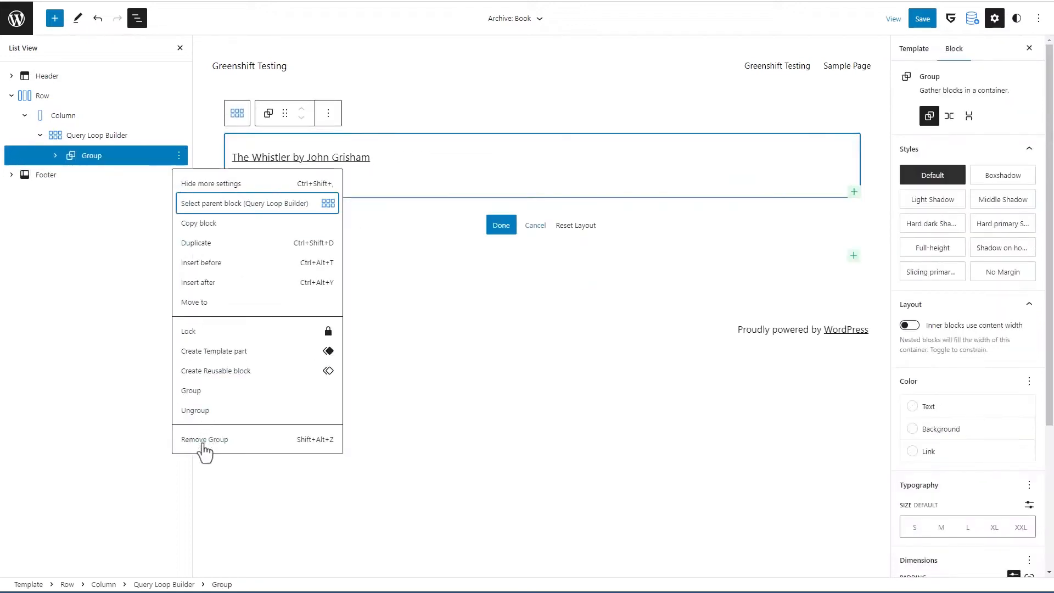
pyautogui.click(203, 443)
pyautogui.click(179, 137)
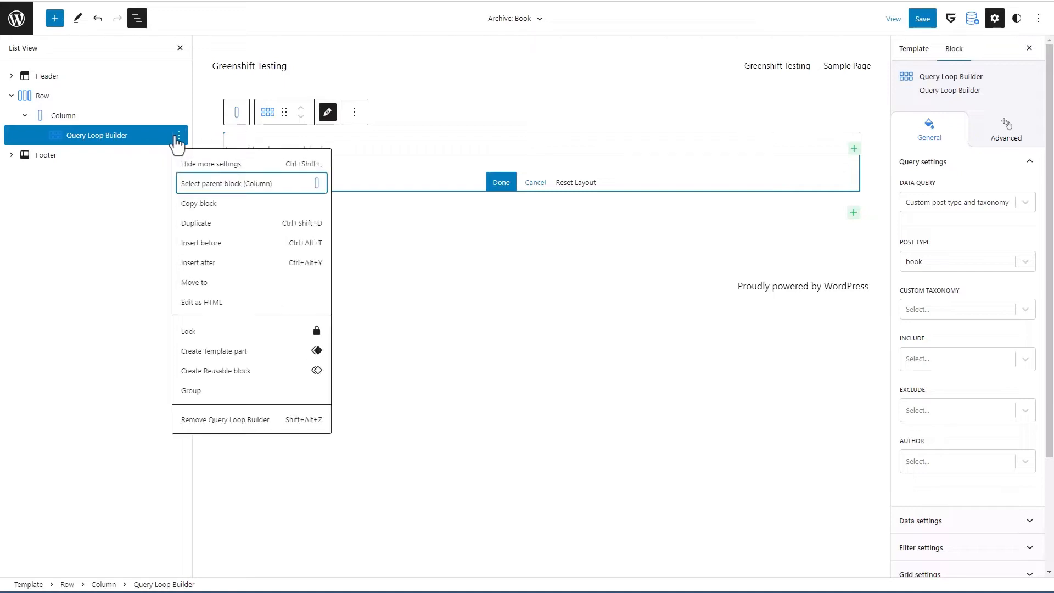
pyautogui.click(447, 146)
# Step: Insert a two-column Greenshift Row inside the query loop, with a narrow first column and a wide second column
pyautogui.click(854, 149)
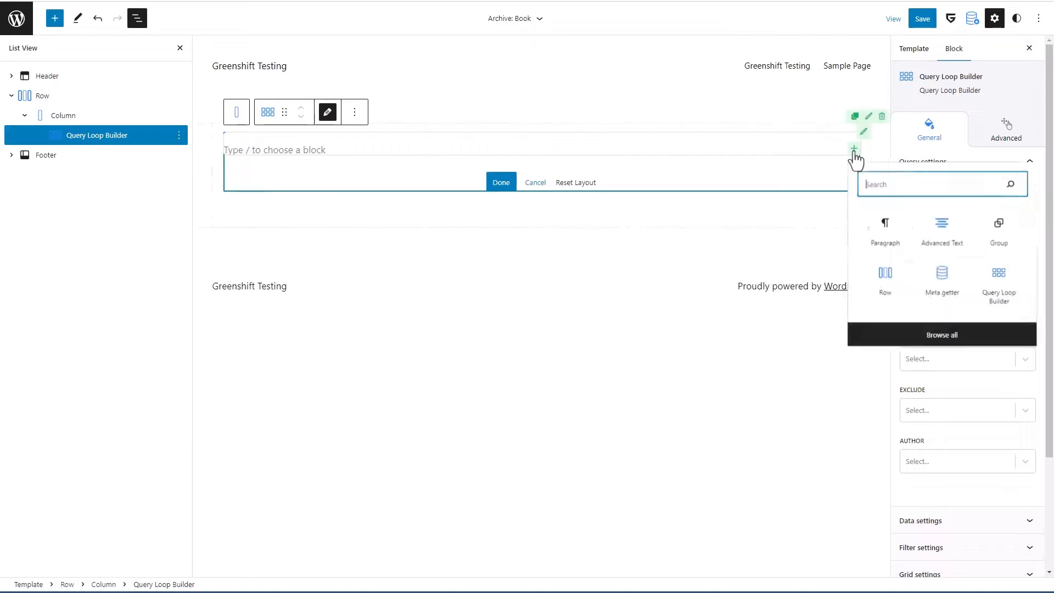
pyautogui.write('col')
pyautogui.press('BackSpace')
pyautogui.press('BackSpace')
pyautogui.press('BackSpace')
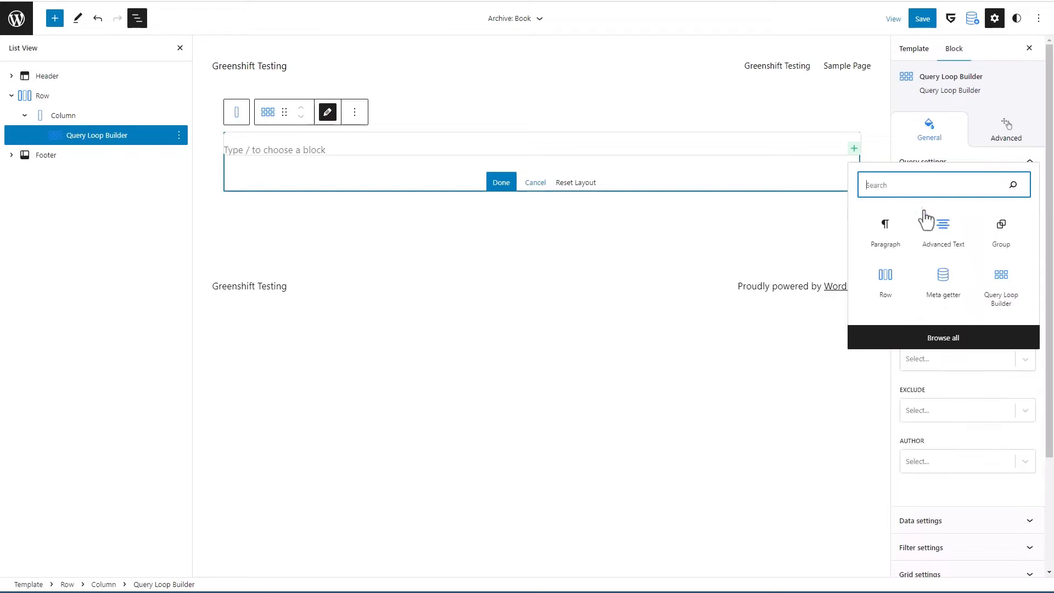
pyautogui.click(885, 279)
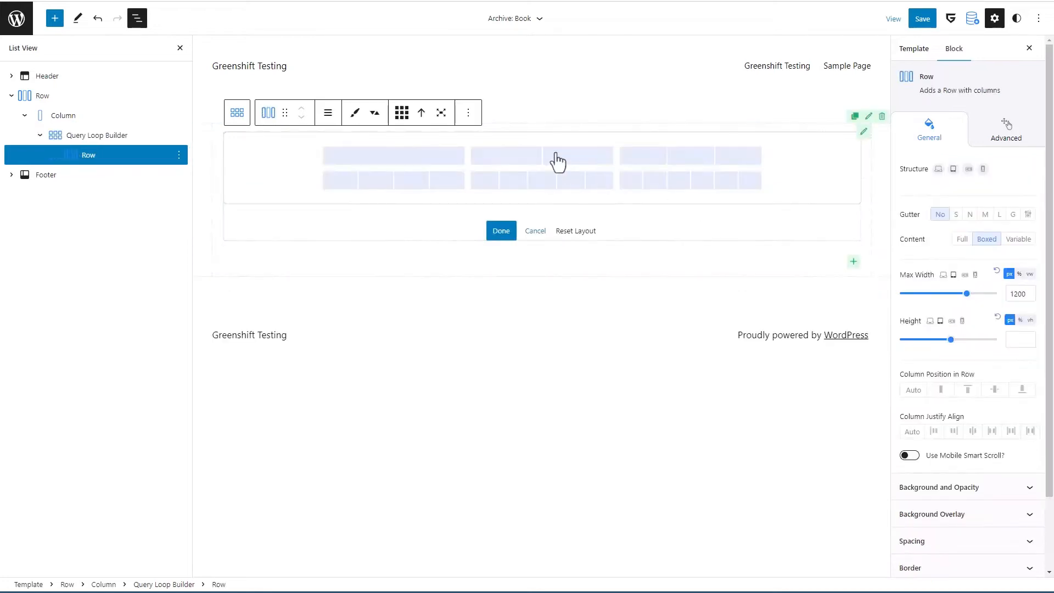
pyautogui.click(557, 161)
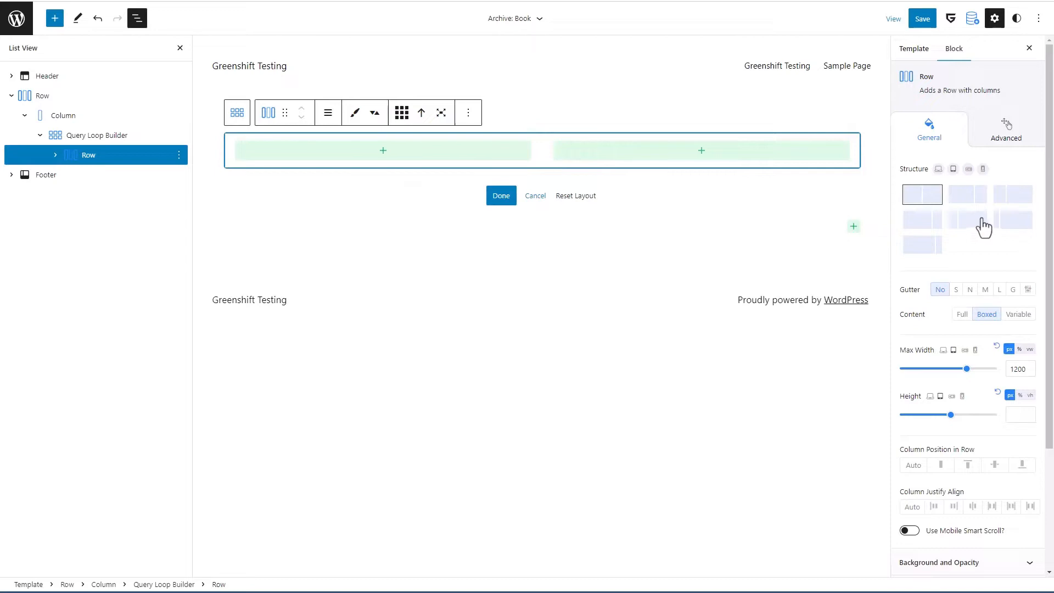
pyautogui.click(1012, 198)
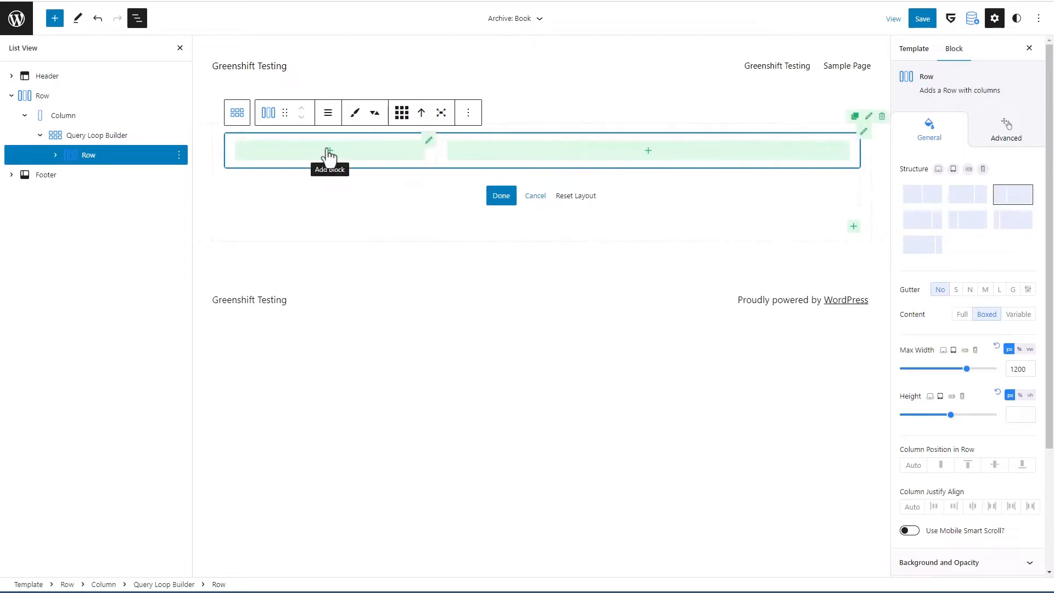
# Step: Insert a Dynamic Post Image in the narrow column, with source Choose definite item and post type Book
pyautogui.click(330, 151)
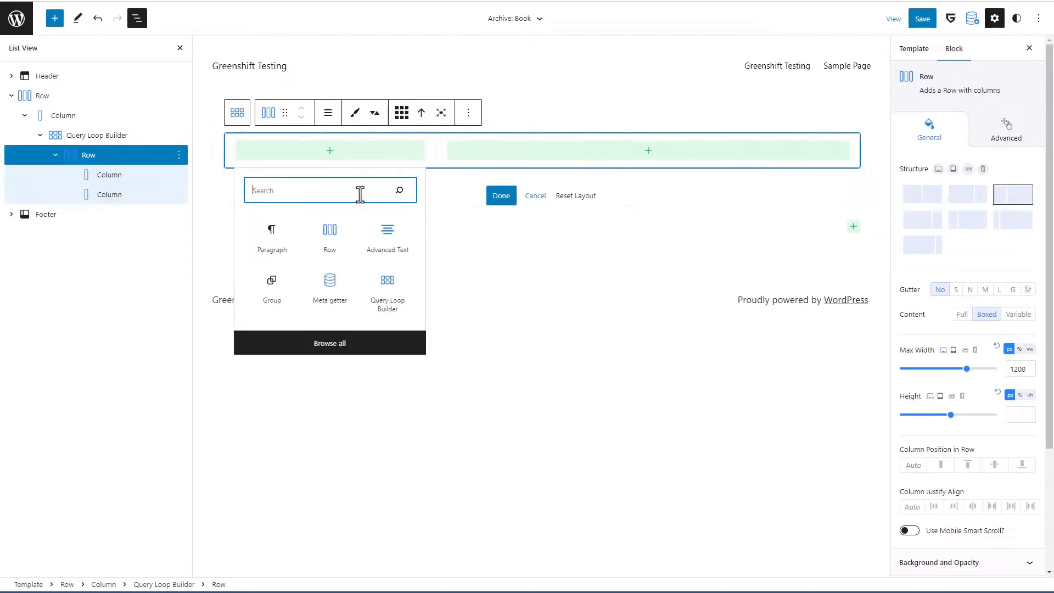
pyautogui.write('image')
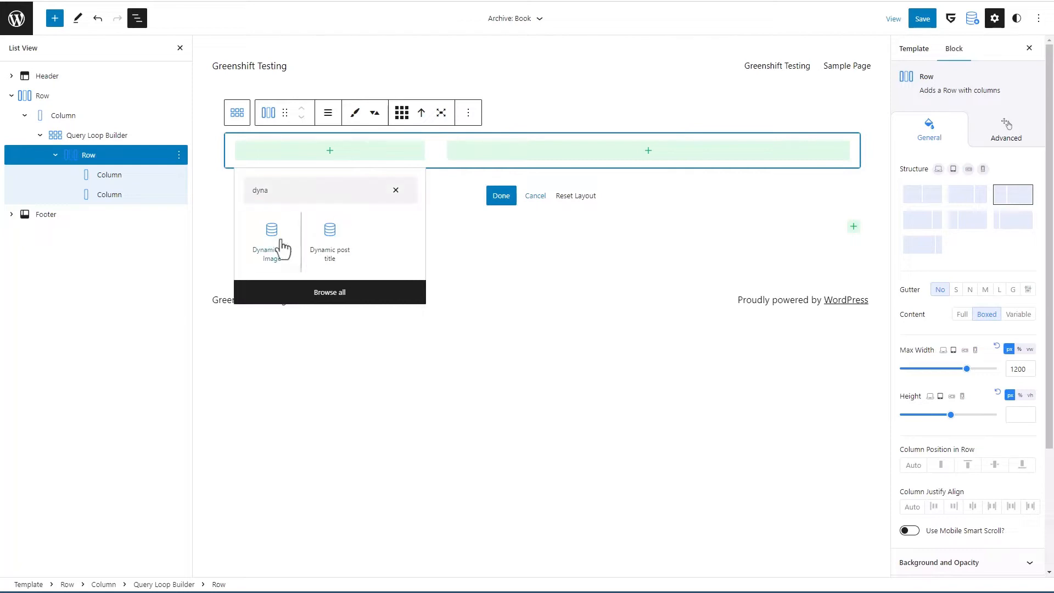
pyautogui.click(279, 241)
pyautogui.click(965, 200)
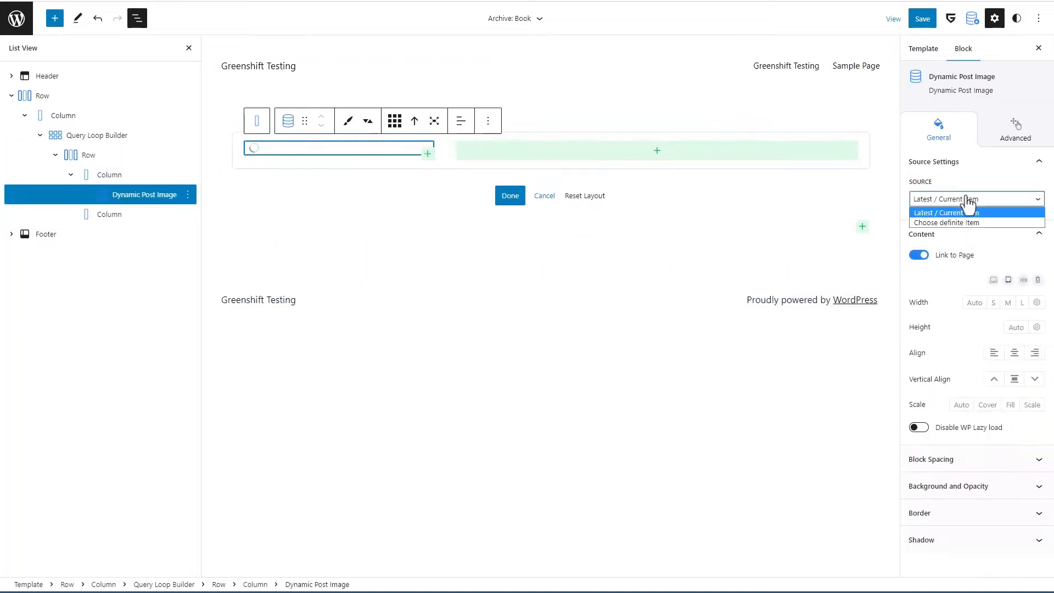
pyautogui.click(970, 223)
pyautogui.click(958, 240)
pyautogui.click(933, 296)
# Step: Set the post image's sizing to medium_large, its width to 180 px and its height to 260 px
pyautogui.click(941, 384)
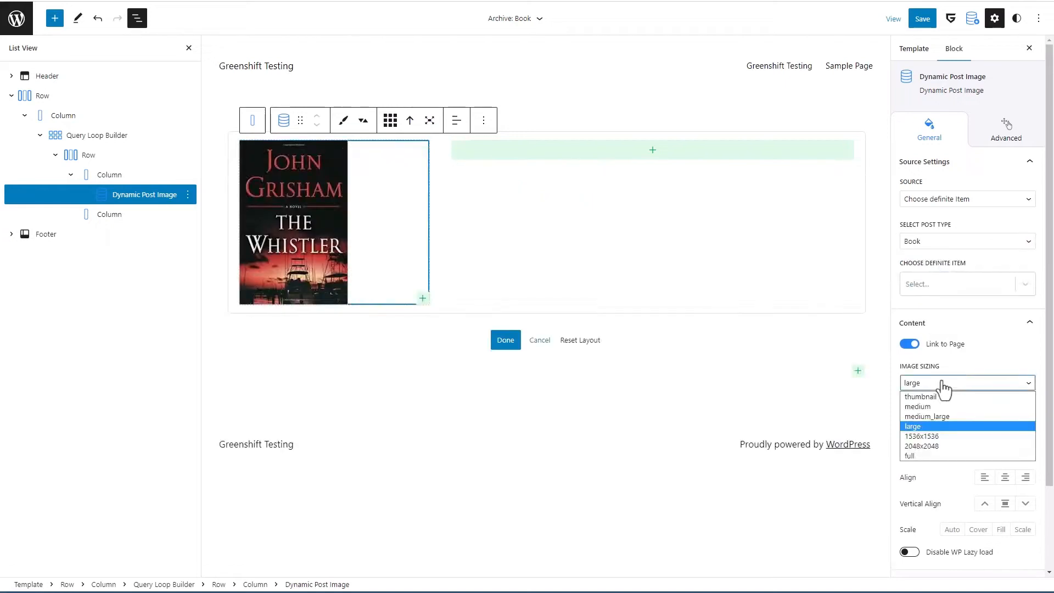
pyautogui.click(941, 419)
pyautogui.scroll(-1, 940, 414)
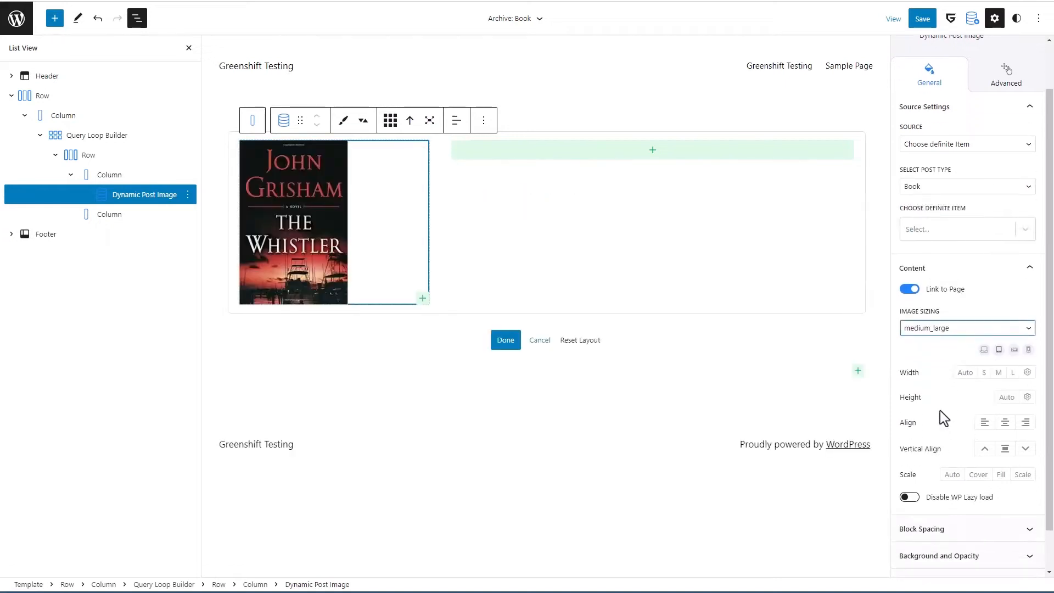
pyautogui.click(1027, 372)
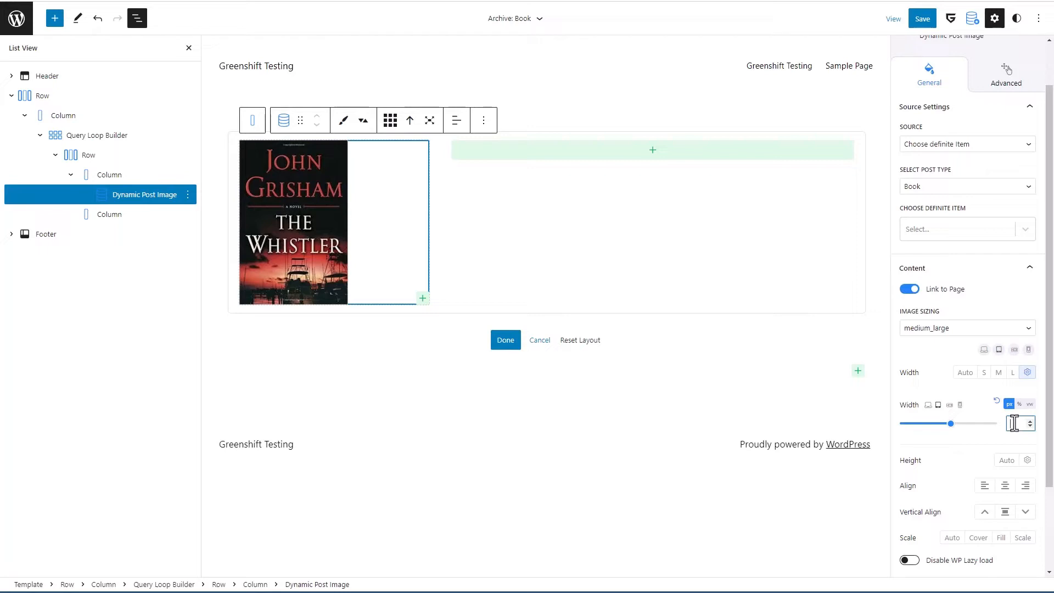
pyautogui.write('10')
pyautogui.write('80')
pyautogui.click(1027, 460)
pyautogui.doubleClick(1005, 511)
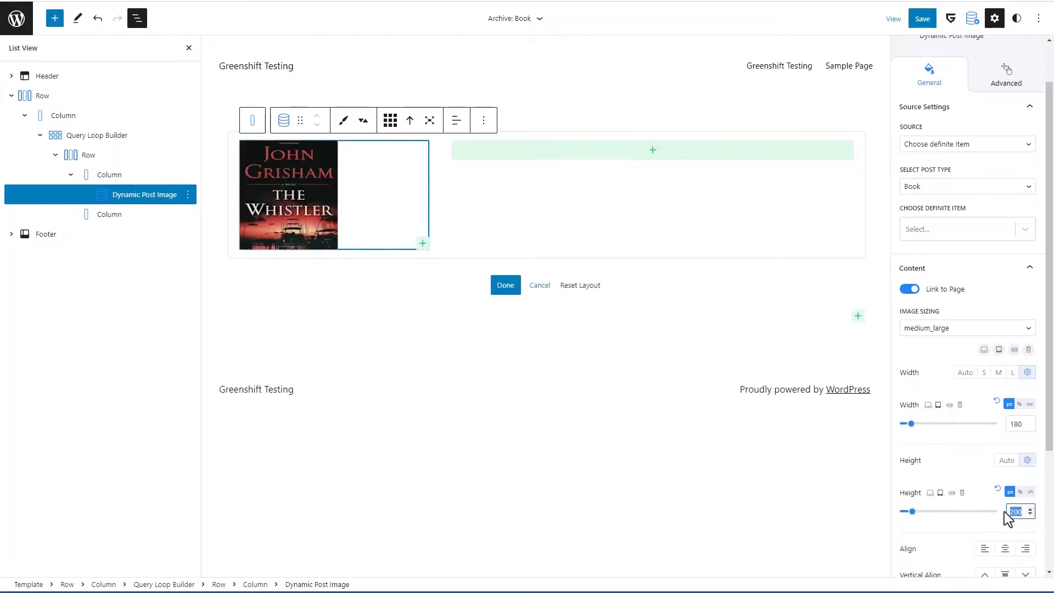
pyautogui.write('260')
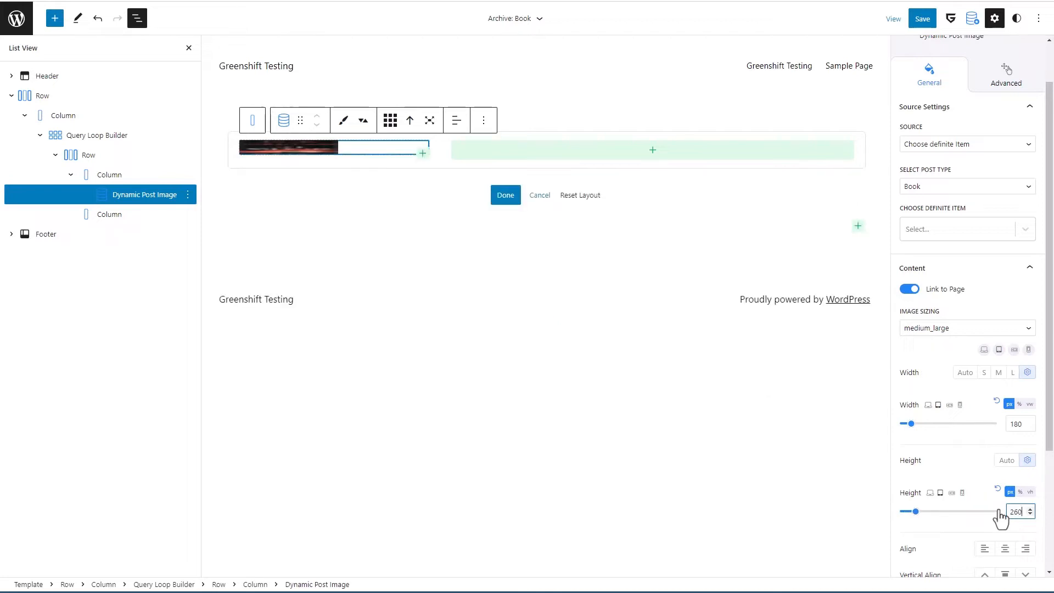
# Step: Center-align the book cover image within its column
pyautogui.click(456, 120)
pyautogui.click(466, 172)
pyautogui.click(127, 175)
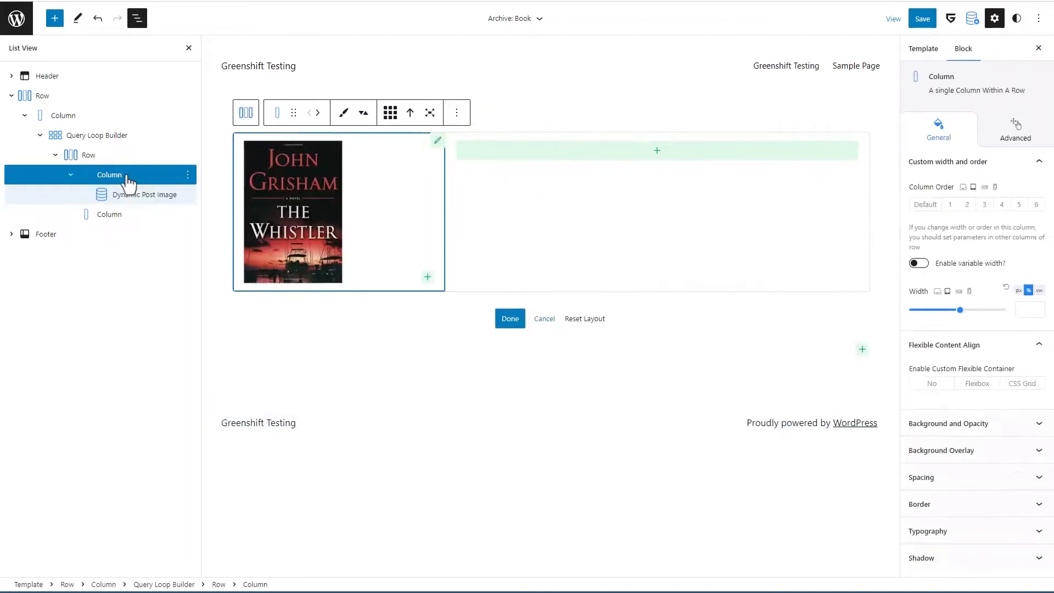
pyautogui.click(363, 171)
pyautogui.scroll(-2, 978, 341)
pyautogui.scroll(-1, 978, 342)
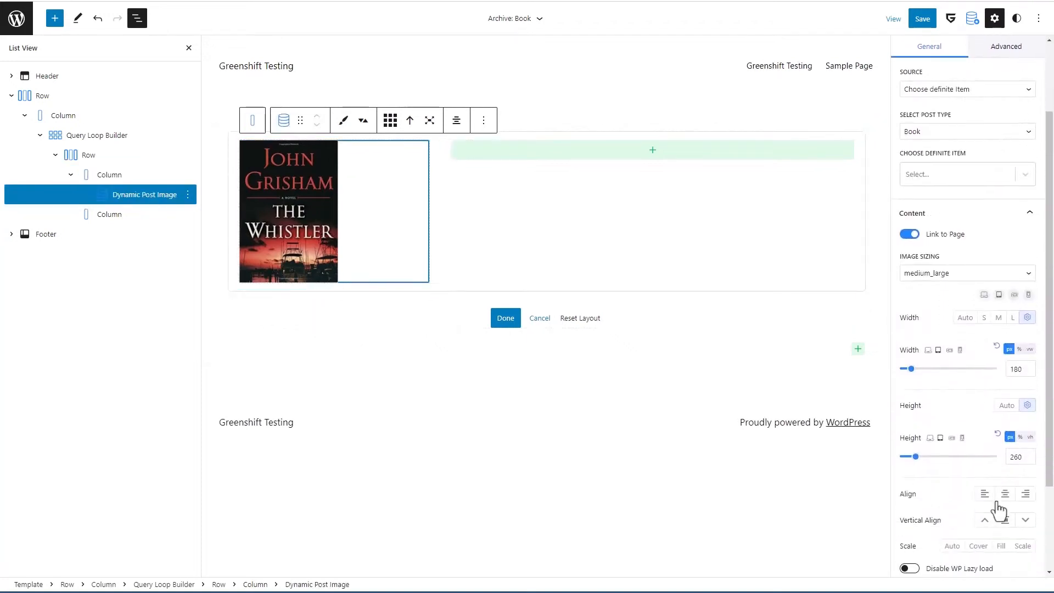
pyautogui.click(1002, 495)
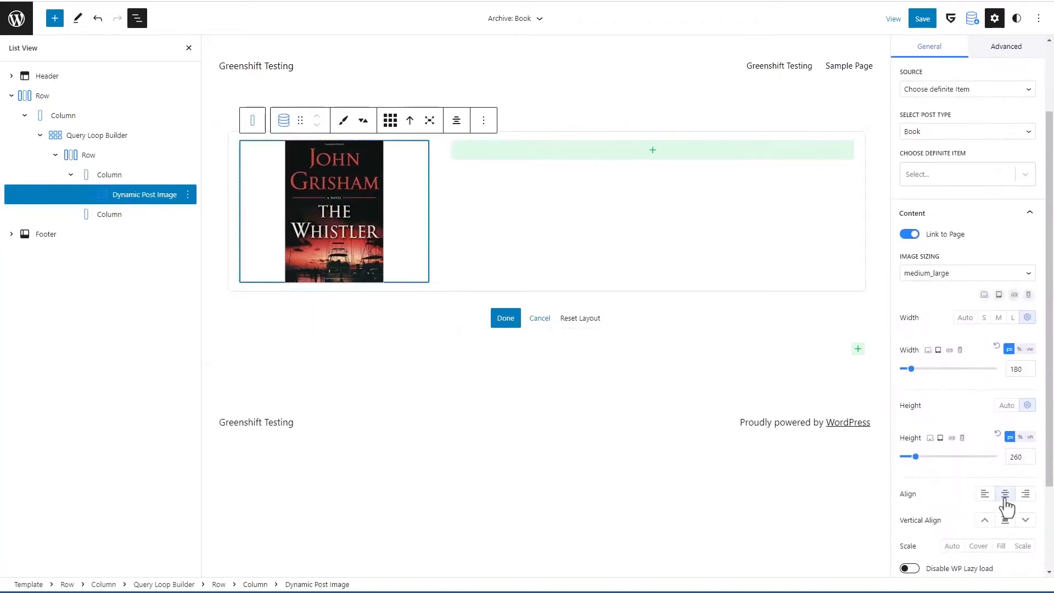
# Step: Insert an Advanced Heading block in the wide column and clear its placeholder text
pyautogui.click(653, 152)
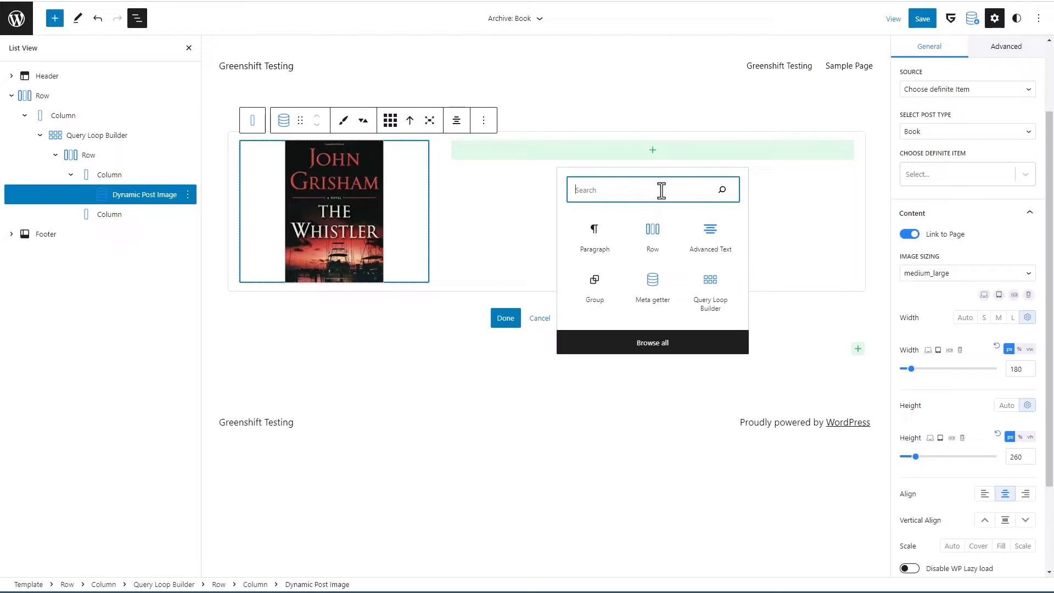
pyautogui.write('head')
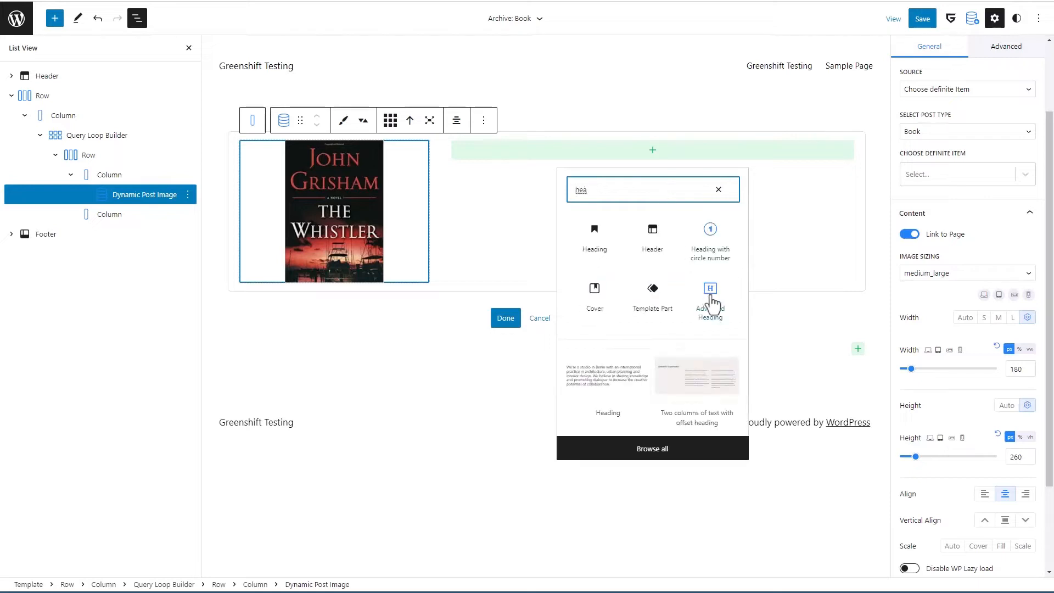
pyautogui.click(709, 301)
pyautogui.moveTo(675, 220); pyautogui.dragTo(464, 193)
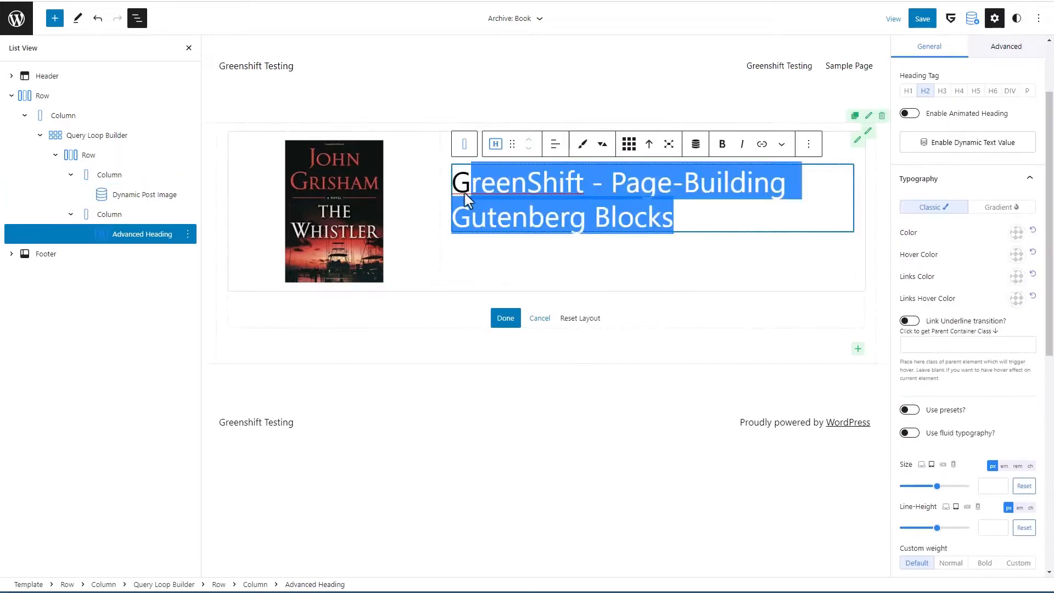
pyautogui.press('BackSpace')
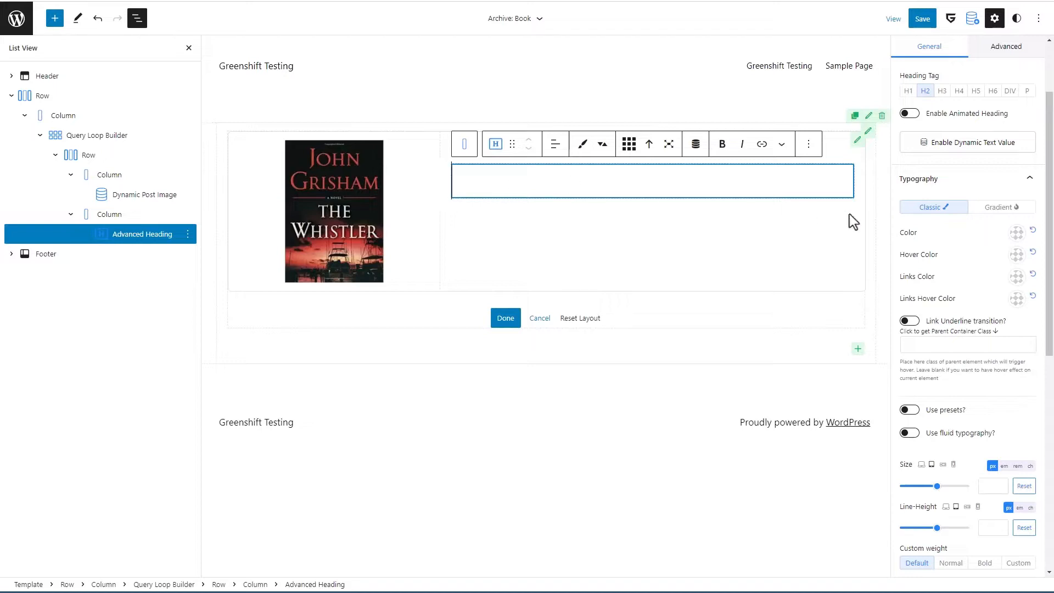
pyautogui.scroll(2, 1002, 194)
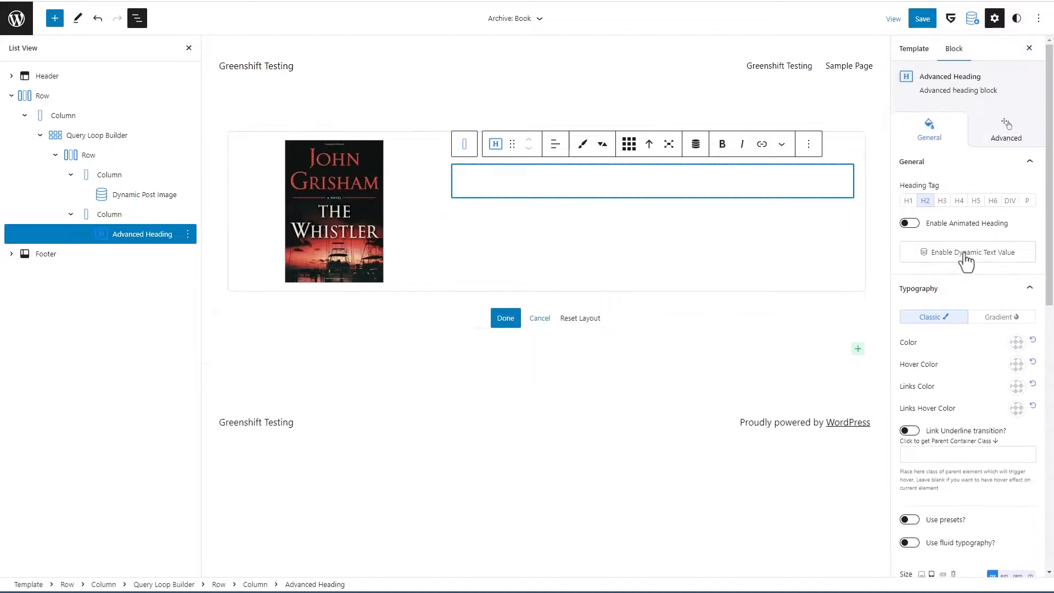
# Step: Enable dynamic text on the heading using Post data, source Definite, post type Book and the Title field
pyautogui.click(965, 252)
pyautogui.click(938, 295)
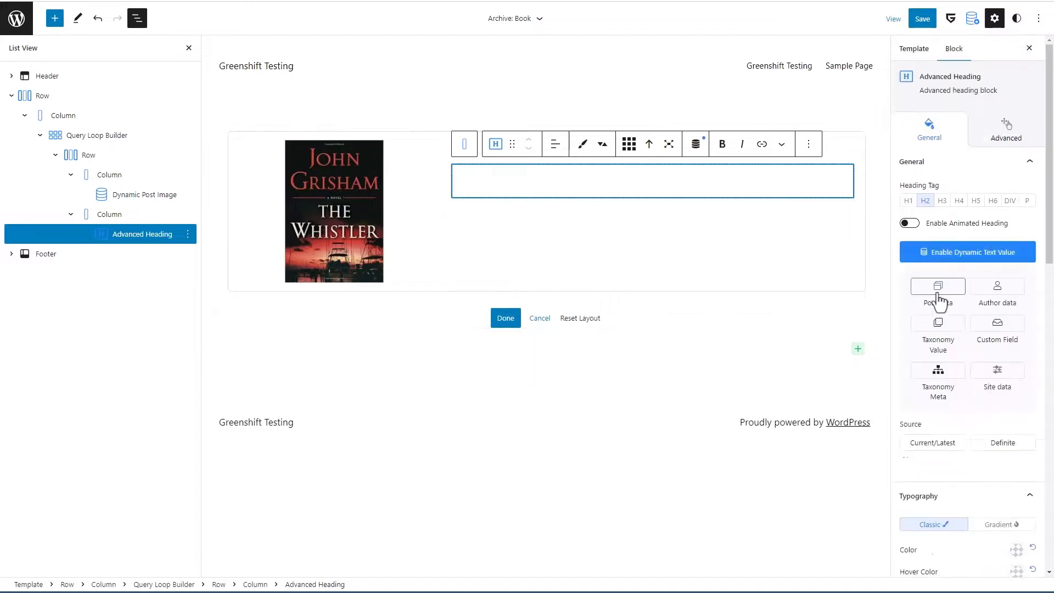
pyautogui.scroll(-3, 942, 299)
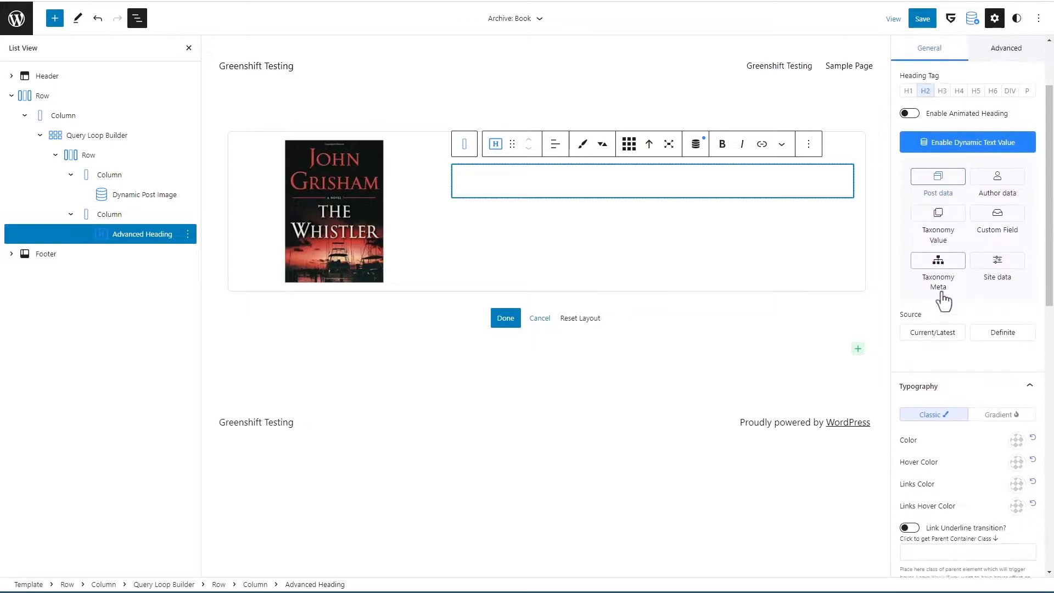
pyautogui.click(985, 279)
pyautogui.click(966, 319)
pyautogui.click(933, 371)
pyautogui.click(936, 401)
# Step: Set the heading's top margin to 0 px in its spacing settings
pyautogui.scroll(-10, 965, 352)
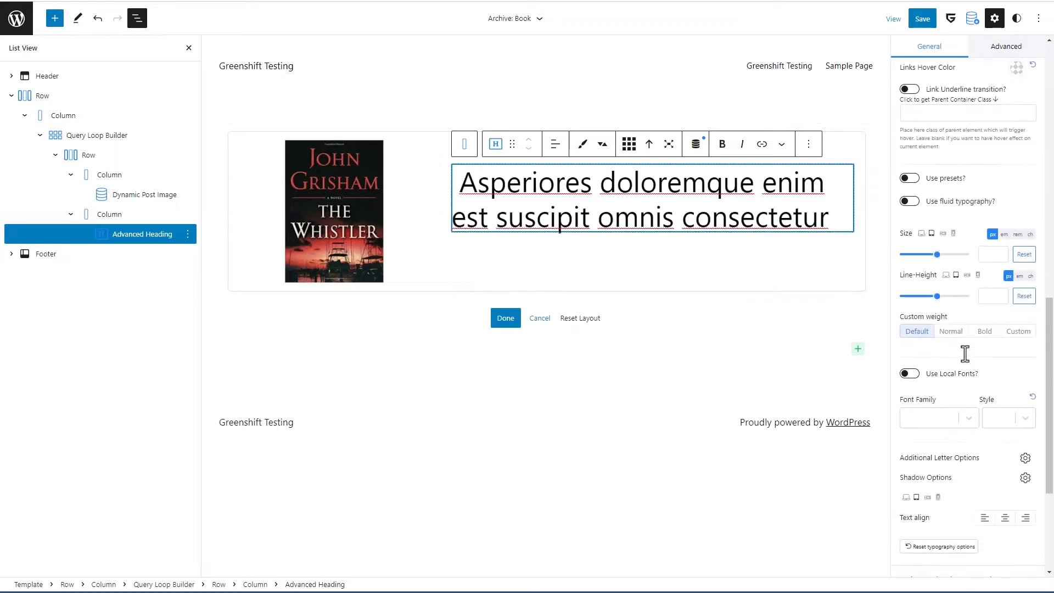
pyautogui.scroll(-4, 965, 353)
pyautogui.click(966, 426)
pyautogui.scroll(-1, 965, 433)
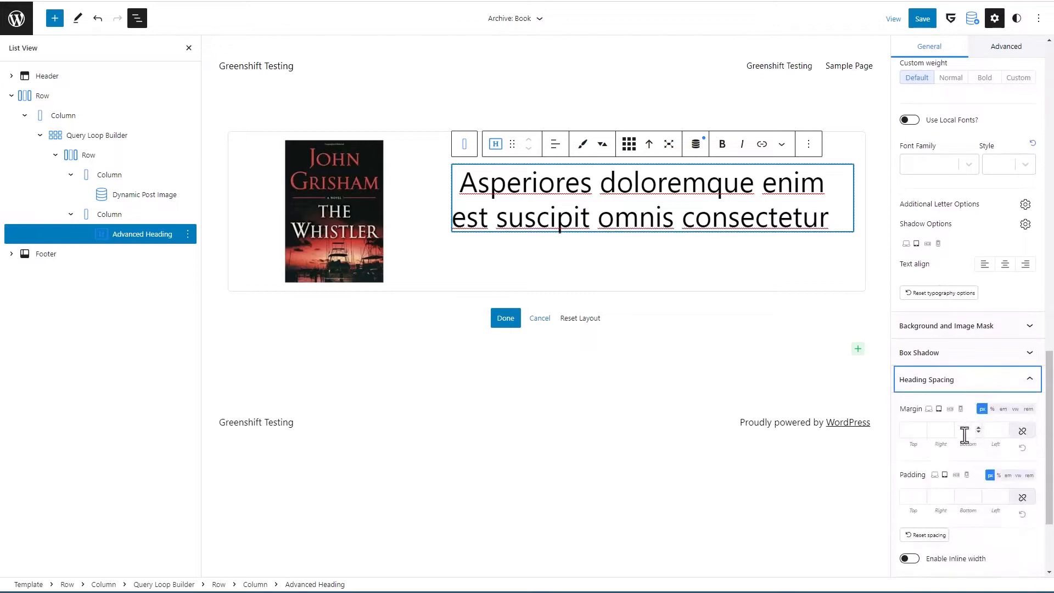
pyautogui.click(910, 431)
pyautogui.write('0')
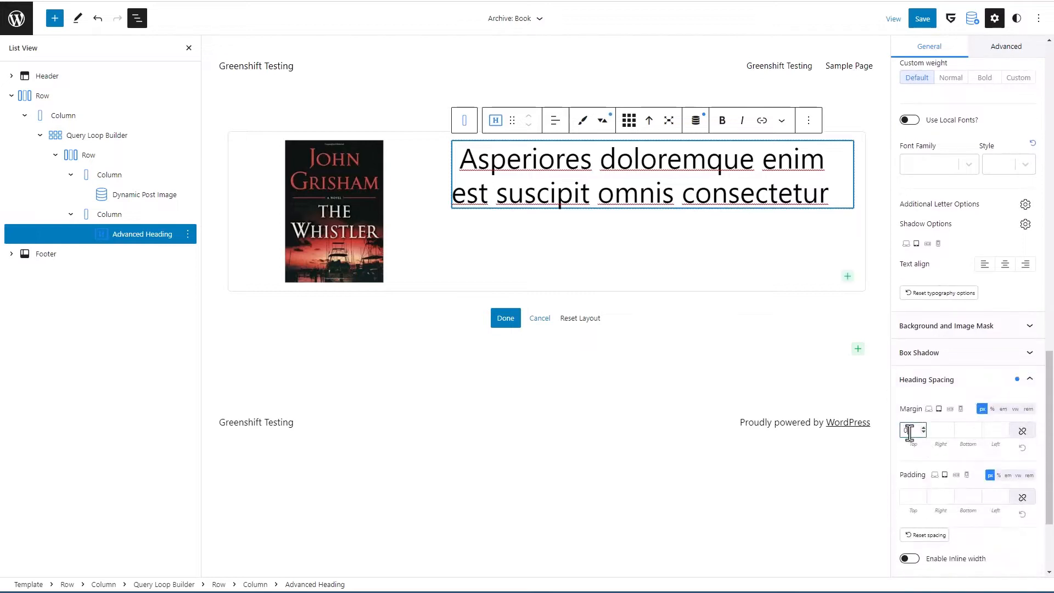
pyautogui.click(966, 431)
# Step: Insert an Advanced Text block below the heading, with dynamic Post data from source Current/Latest, post type Book, showing the Excerpt
pyautogui.click(847, 276)
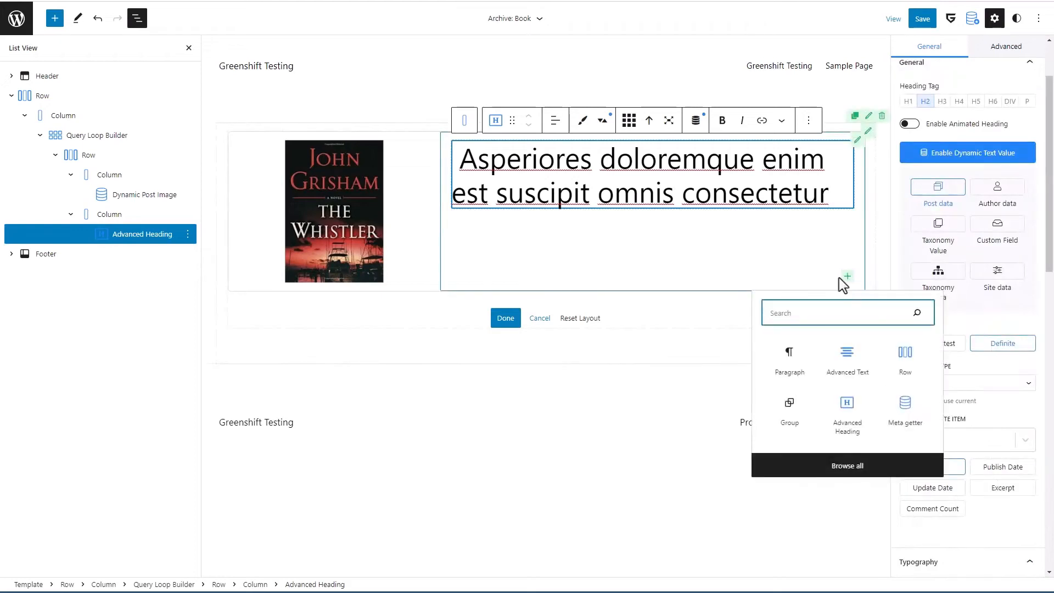
pyautogui.click(847, 354)
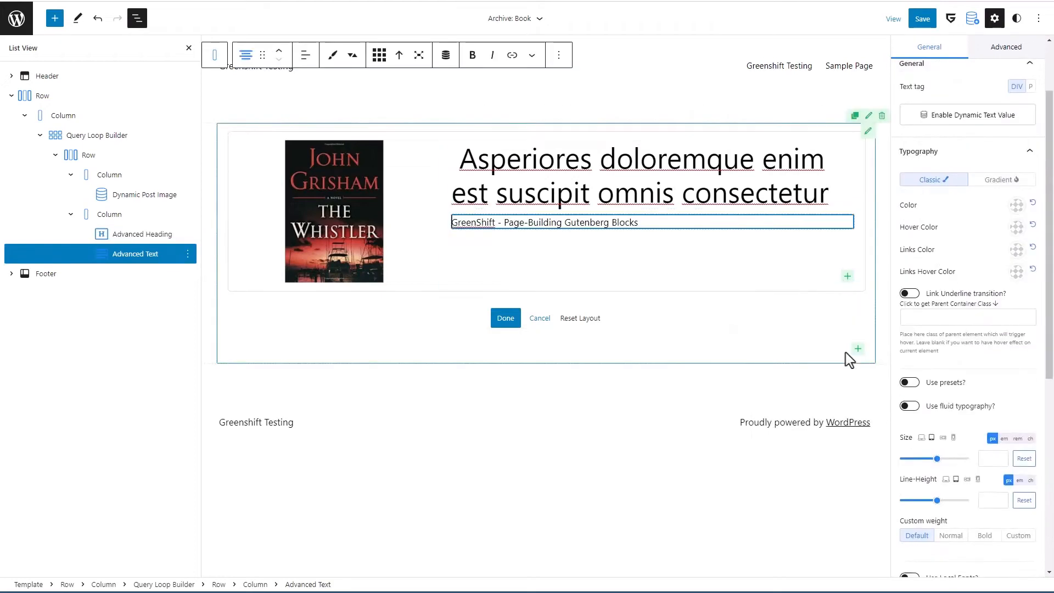
pyautogui.click(950, 115)
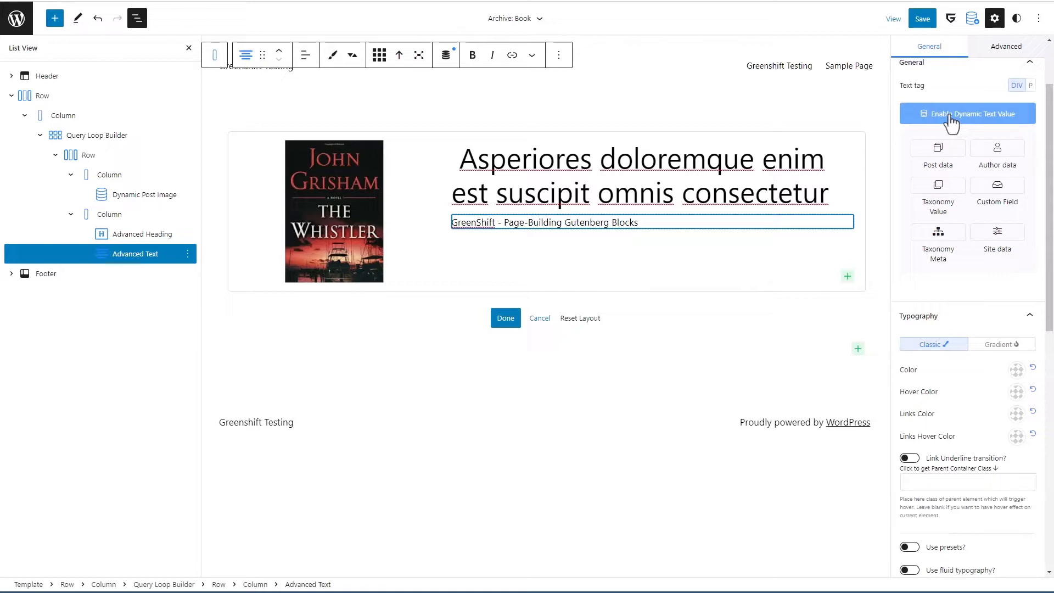
pyautogui.click(940, 148)
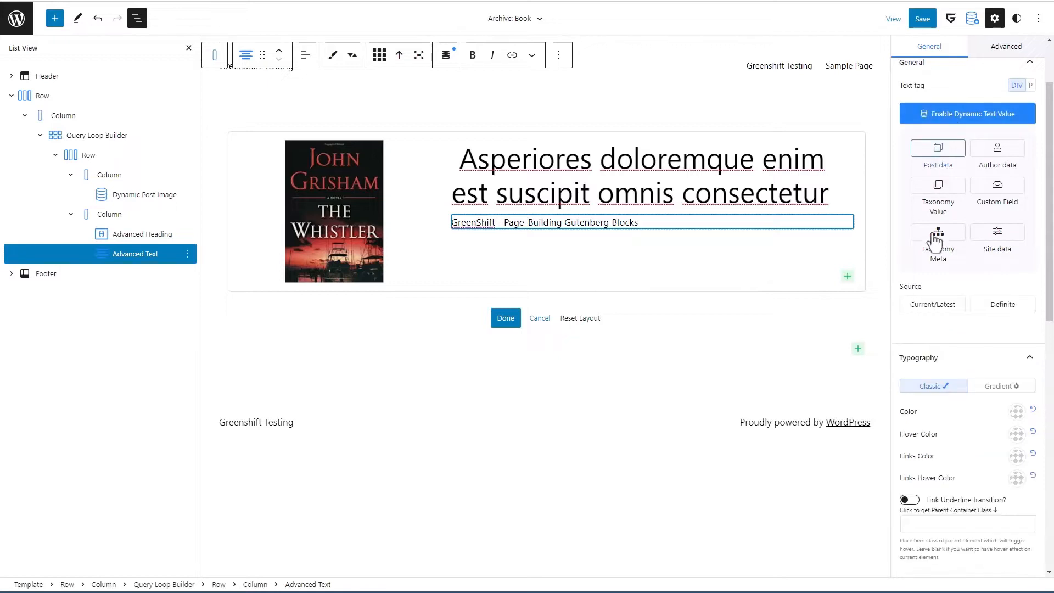
pyautogui.click(941, 306)
pyautogui.click(946, 345)
pyautogui.click(912, 398)
pyautogui.click(997, 409)
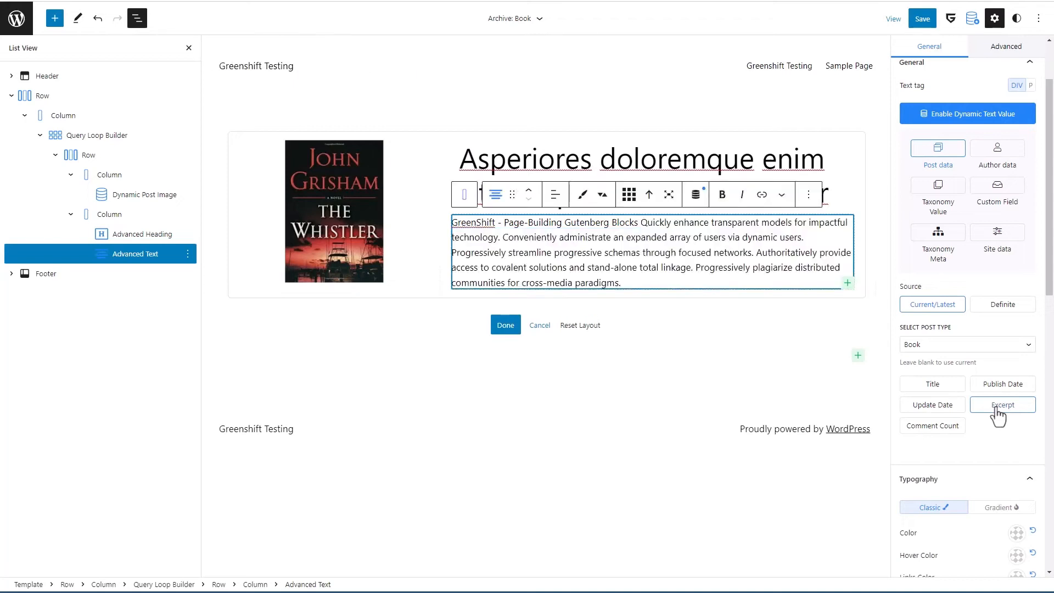
# Step: Remove the static placeholder text "GreenShift - Page-Building Gutenberg Blocks" from in front of the dynamic excerpt
pyautogui.doubleClick(644, 225)
pyautogui.click(641, 222)
pyautogui.hotkey('shift', 'Home')
pyautogui.press('BackSpace')
# Step: Insert the Book Post Meta reusable block in the wide column and place it between the heading and the excerpt
pyautogui.click(848, 276)
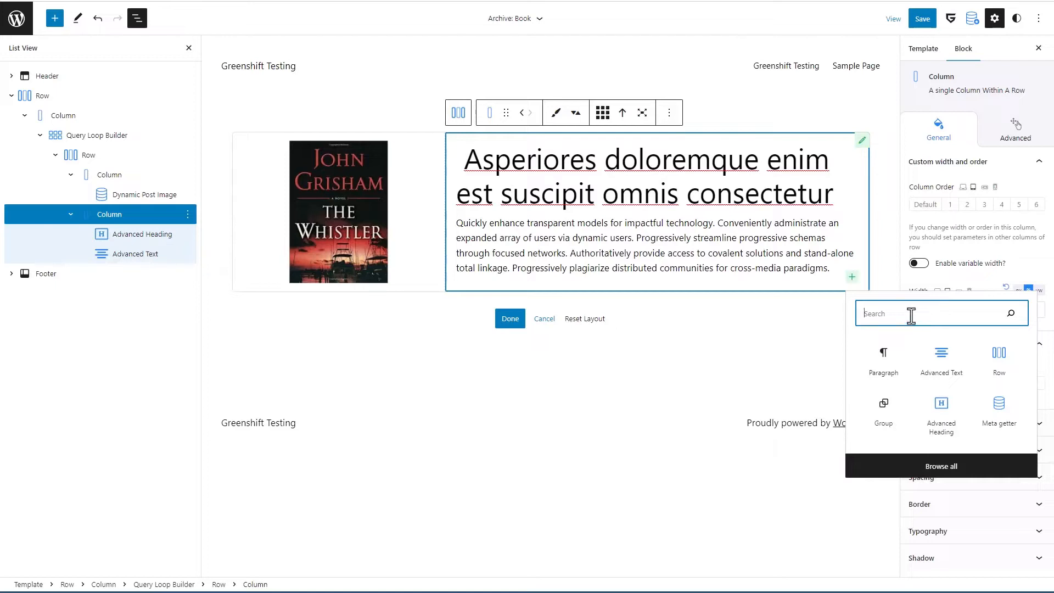
pyautogui.write('boo')
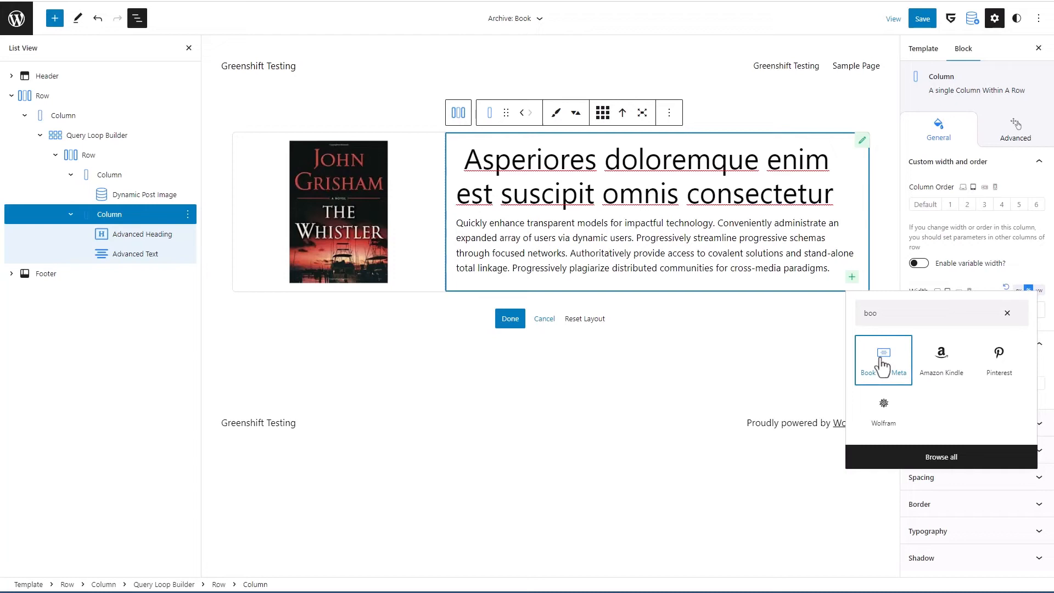
pyautogui.click(882, 365)
pyautogui.click(586, 250)
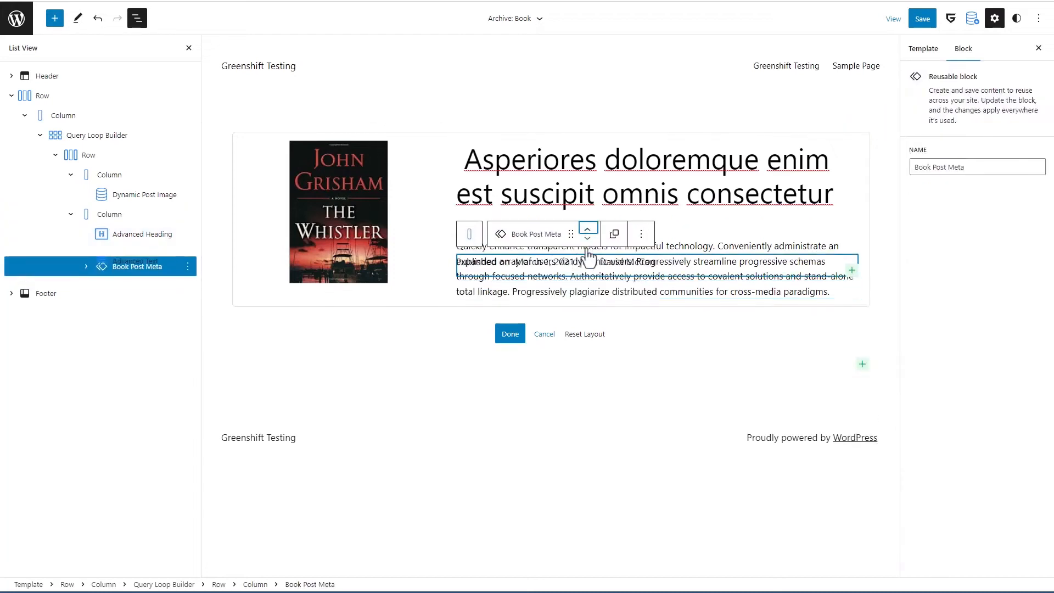
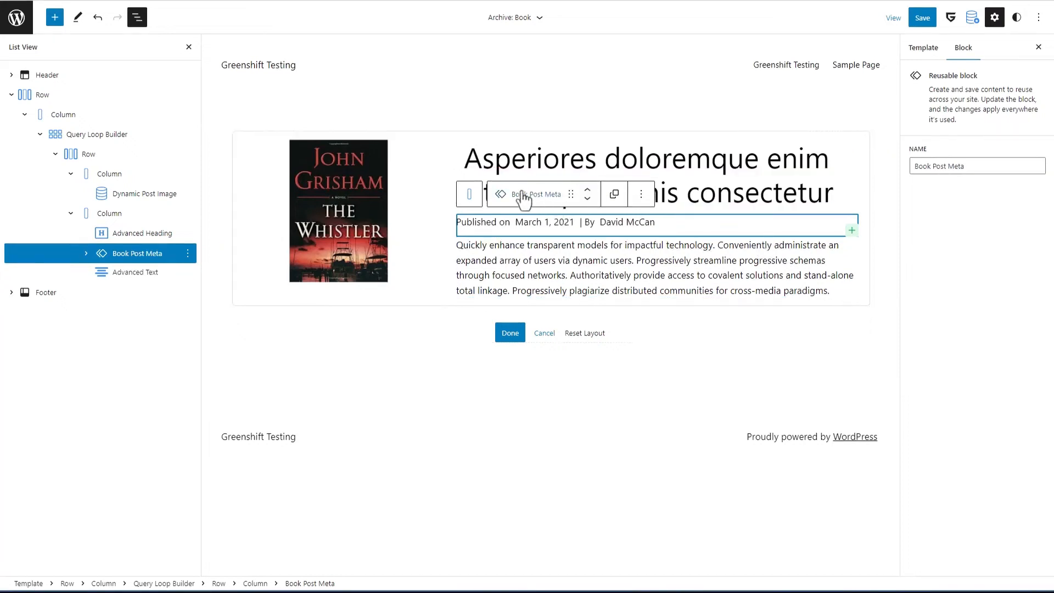
# Step: Insert a Greenshift Button block below the book cover in the narrow column
pyautogui.click(348, 297)
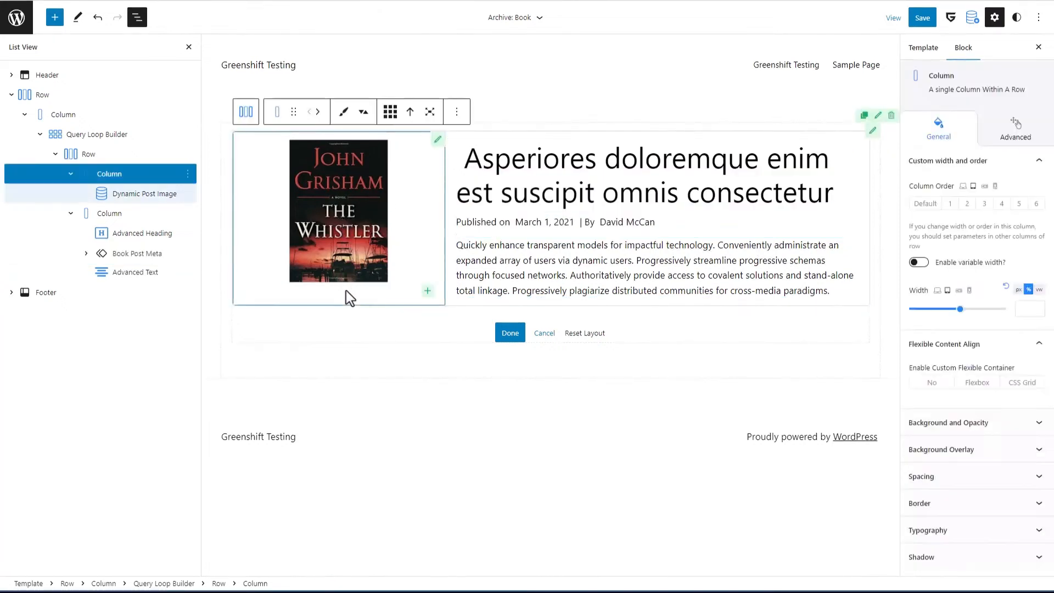
pyautogui.click(427, 294)
pyautogui.write('but')
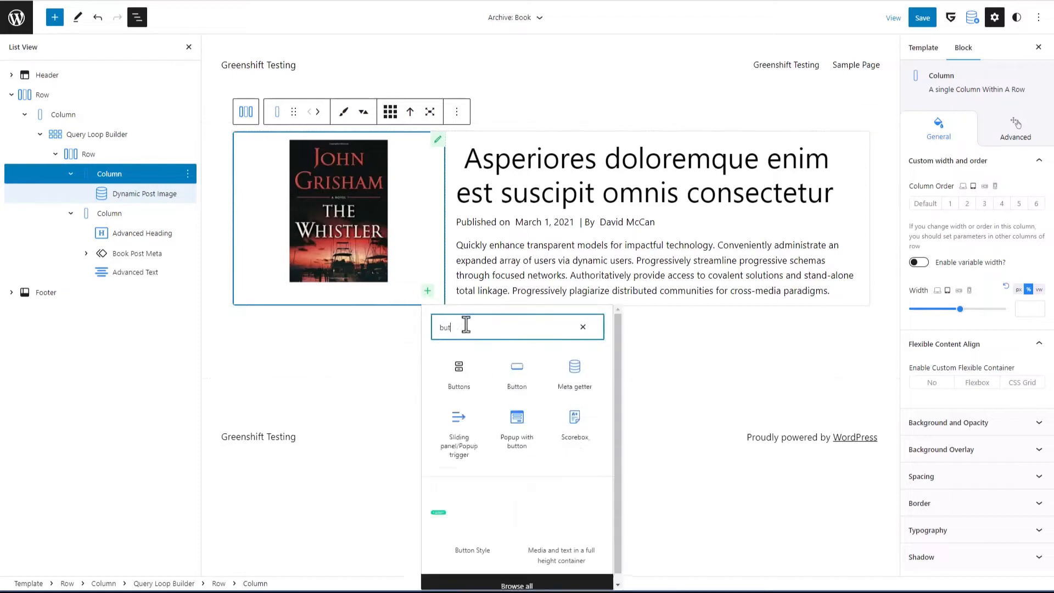
pyautogui.write('ton')
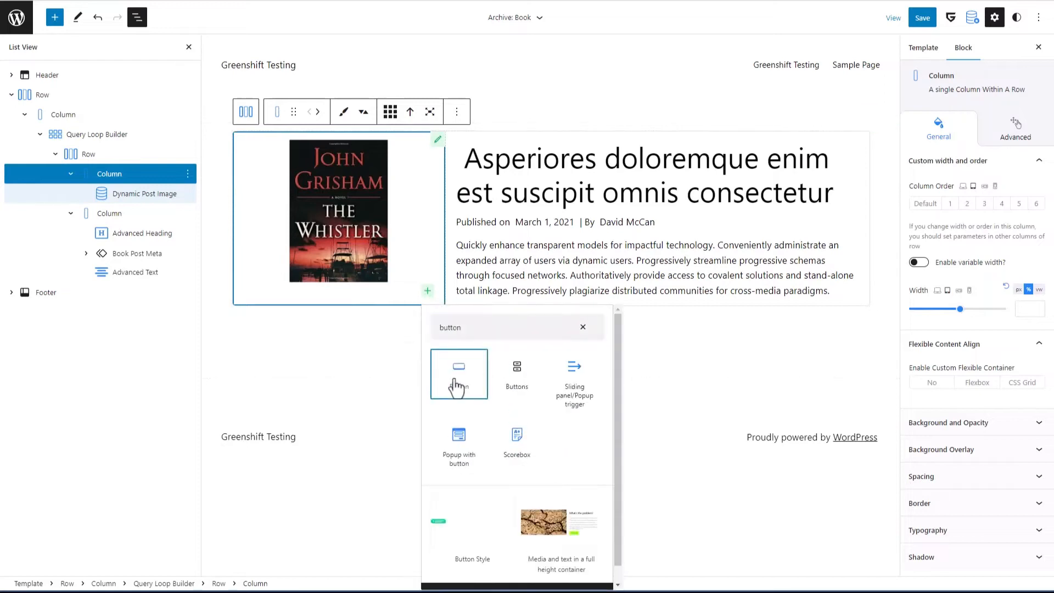
pyautogui.click(457, 387)
# Step: Center-align the button below the cover and give it a 15 px top margin
pyautogui.click(347, 264)
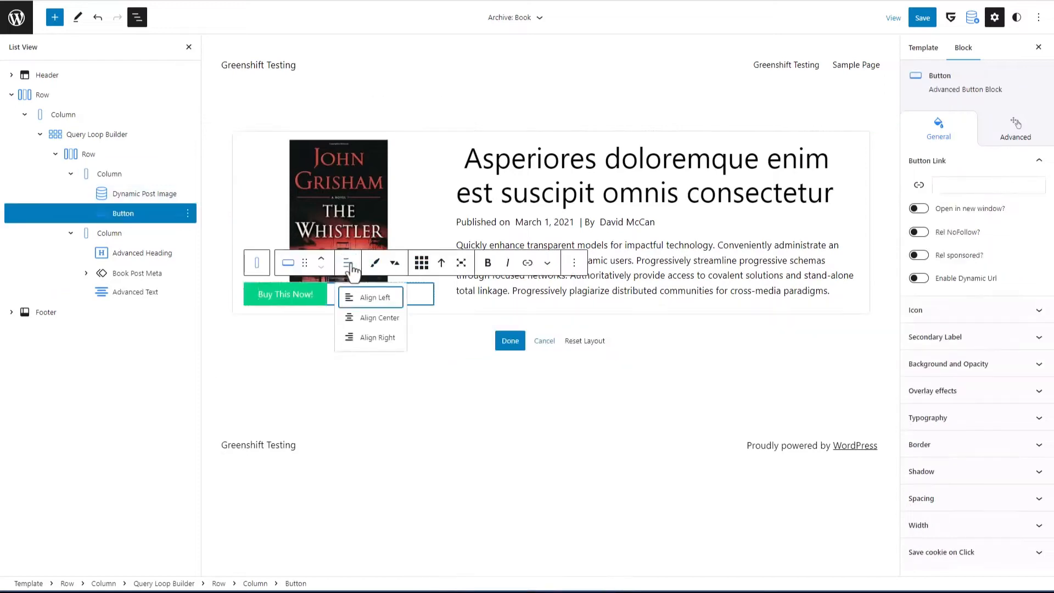
pyautogui.click(365, 319)
pyautogui.click(395, 263)
pyautogui.click(383, 314)
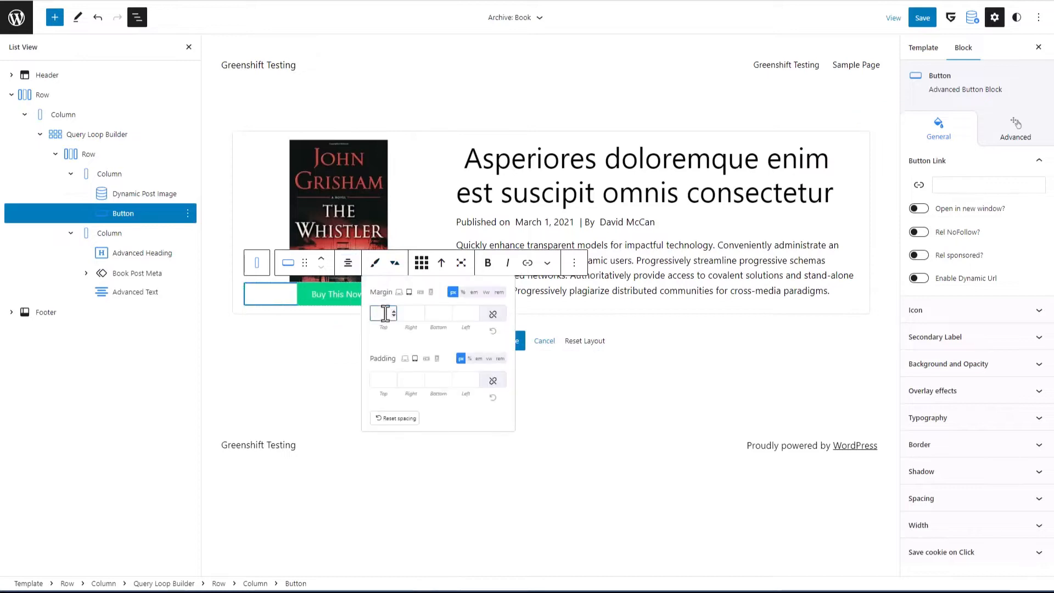
pyautogui.write('15')
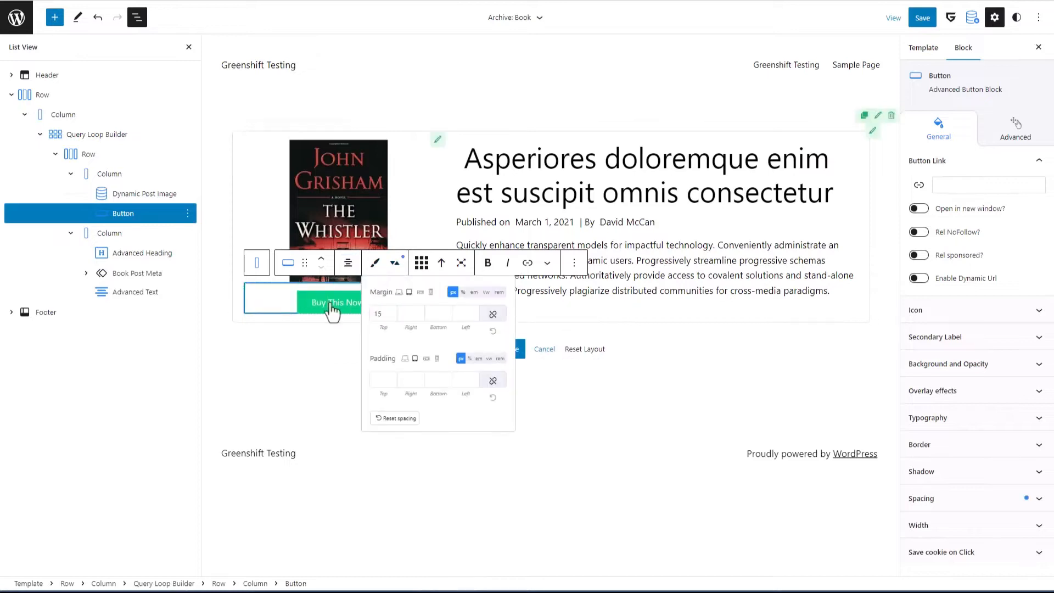
pyautogui.click(403, 265)
# Step: Replace the button's label with "Visit Author's Website"
pyautogui.moveTo(328, 304); pyautogui.dragTo(353, 303)
pyautogui.press('Delete')
pyautogui.press('Delete')
pyautogui.press('Delete')
pyautogui.press('Delete')
pyautogui.press('Delete')
pyautogui.press('BackSpace')
pyautogui.press('BackSpace')
pyautogui.press('BackSpace')
pyautogui.press('BackSpace')
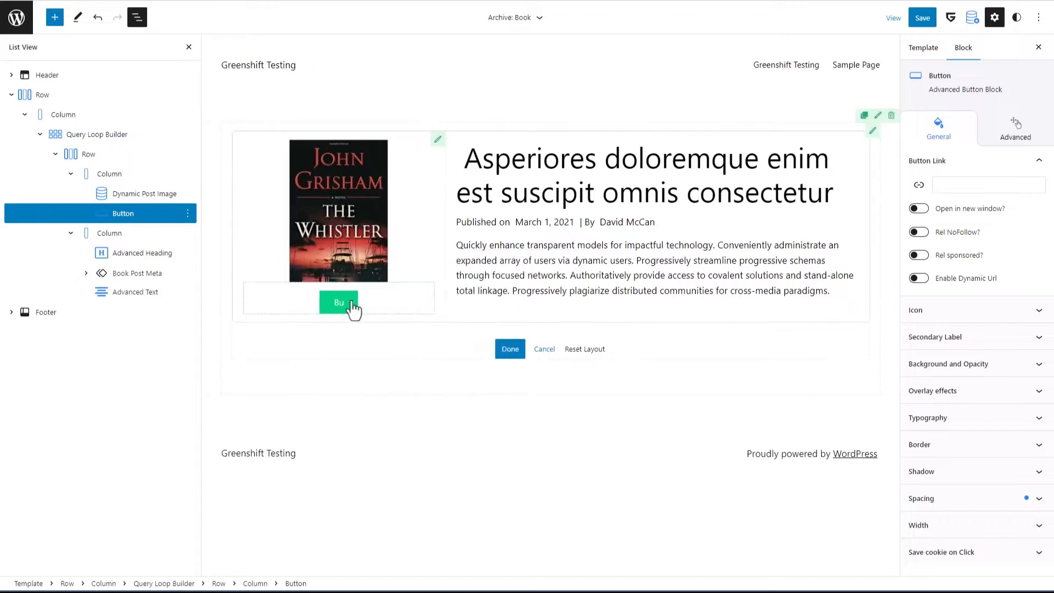
pyautogui.write('Visit Au')
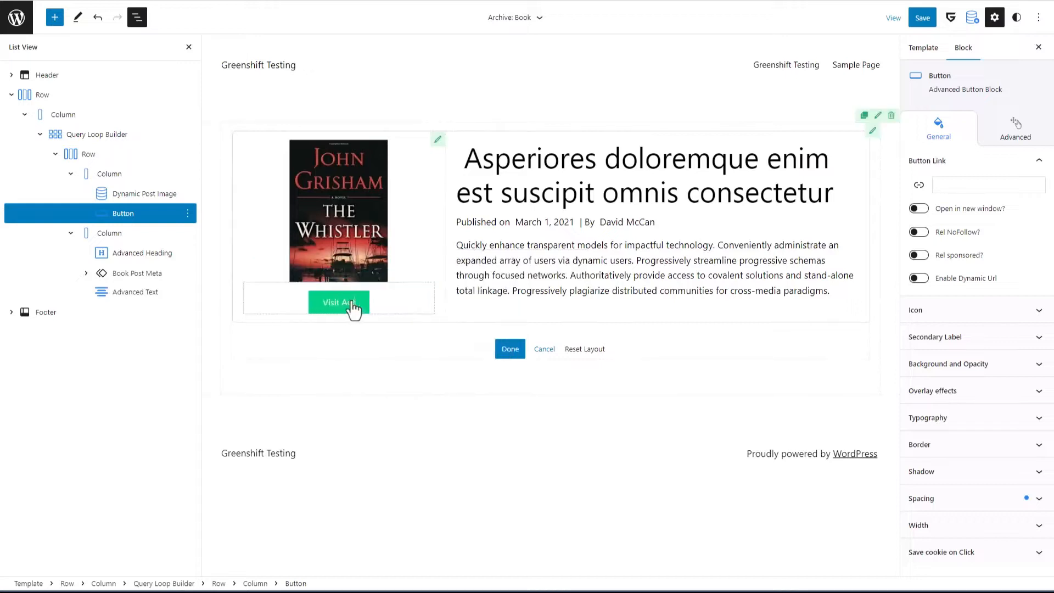
pyautogui.write("thor's Website")
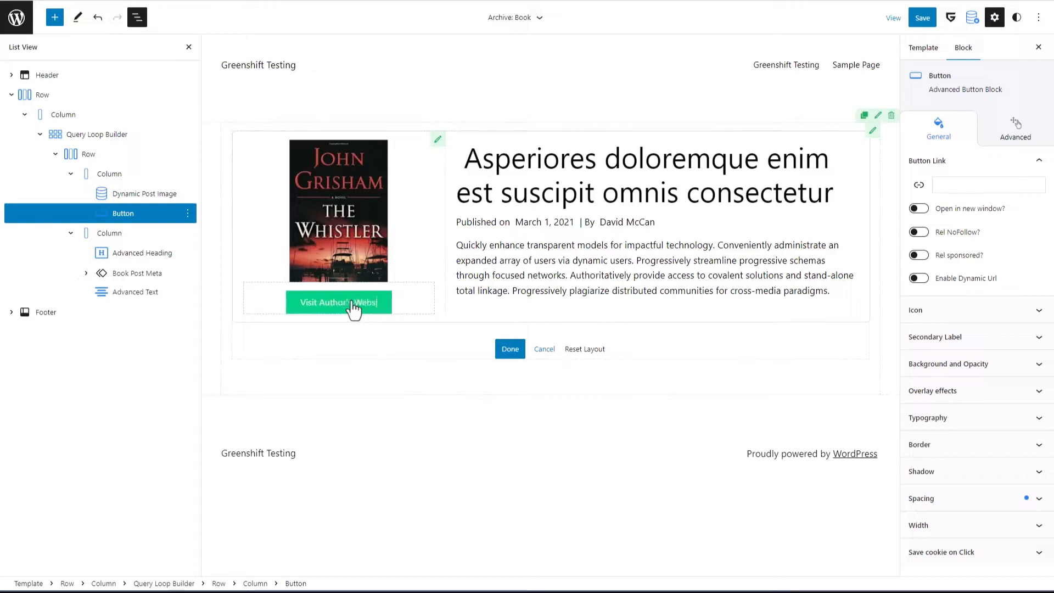
# Step: Make the button open in a new window and enable a dynamic URL from Custom meta for post type Book
pyautogui.click(918, 209)
pyautogui.click(925, 279)
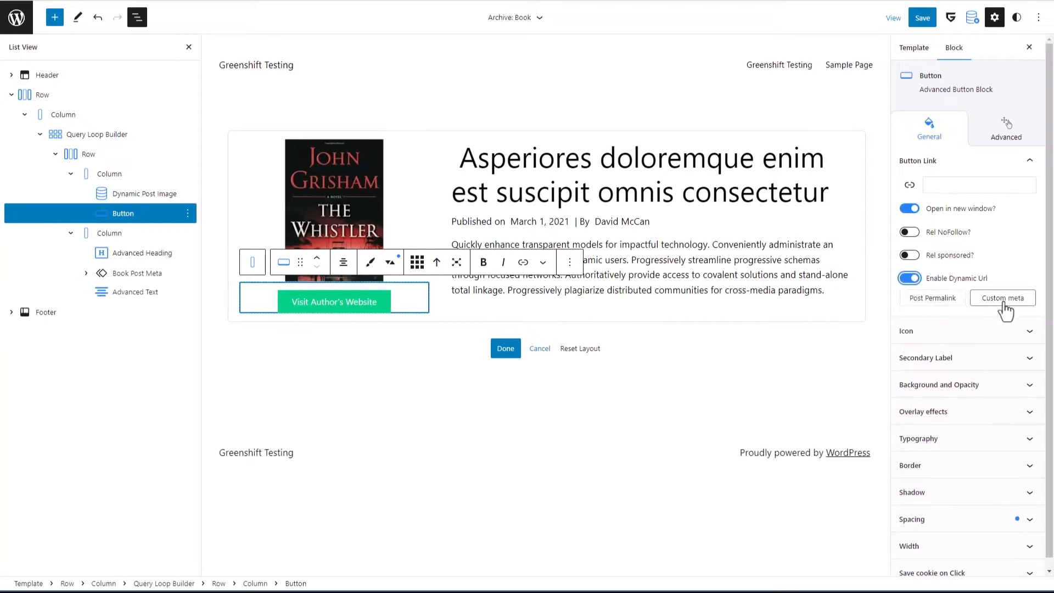
pyautogui.click(1002, 298)
pyautogui.click(980, 406)
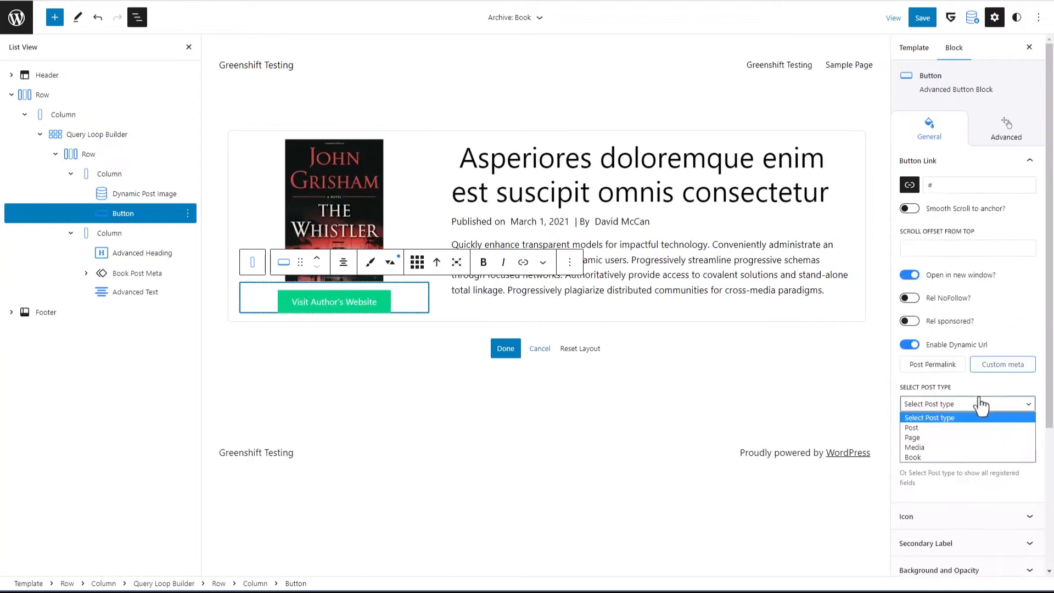
pyautogui.click(927, 455)
# Step: Set the button URL's custom field to authors_website and save the template
pyautogui.click(951, 452)
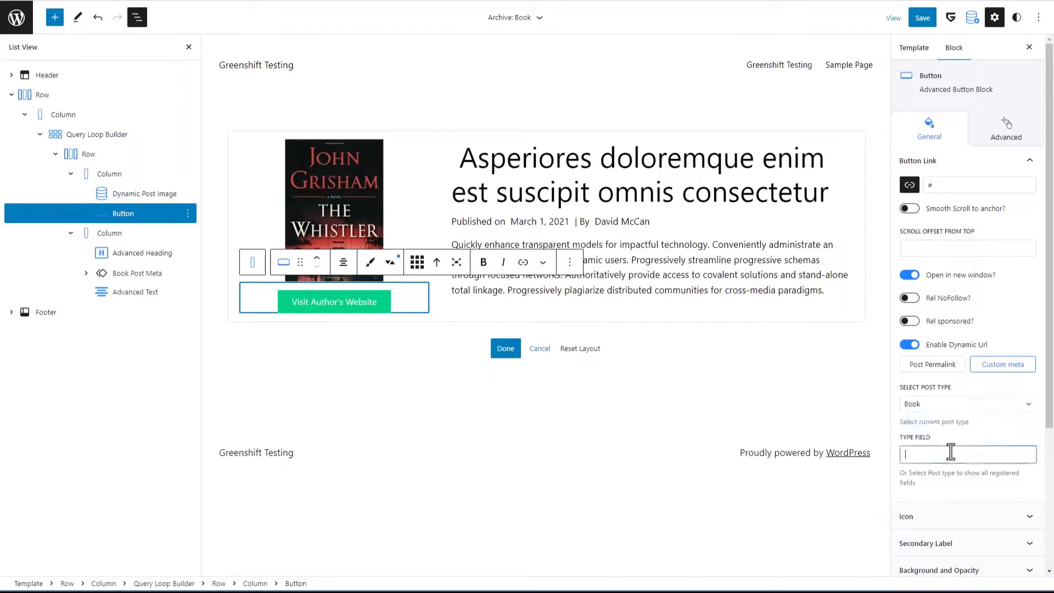
pyautogui.write('authors_website')
pyautogui.click(991, 388)
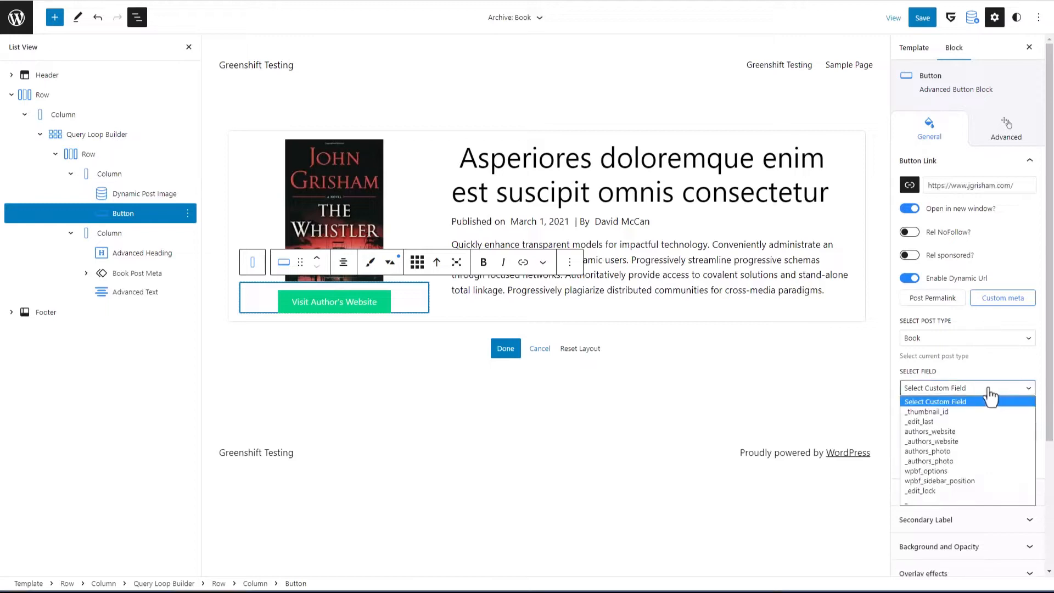
pyautogui.click(953, 432)
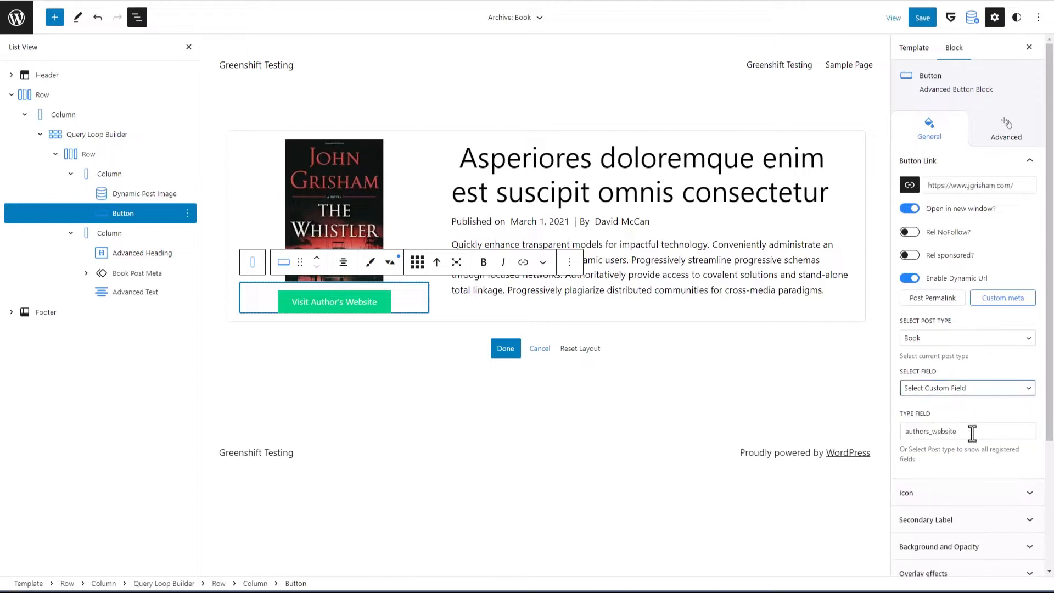
pyautogui.moveTo(972, 434); pyautogui.dragTo(895, 439)
pyautogui.press('BackSpace')
pyautogui.click(953, 388)
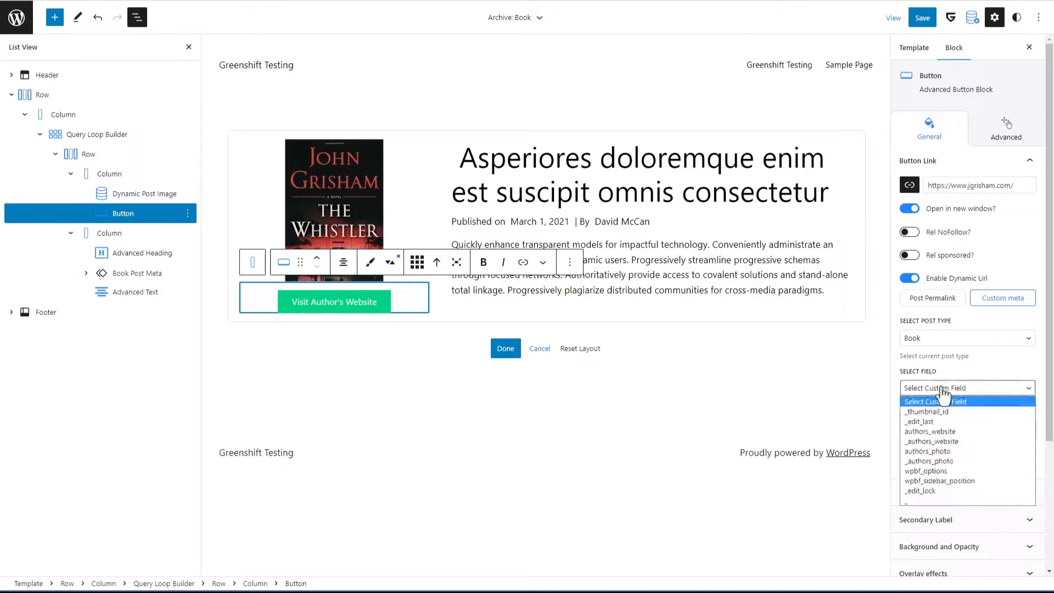
pyautogui.click(943, 429)
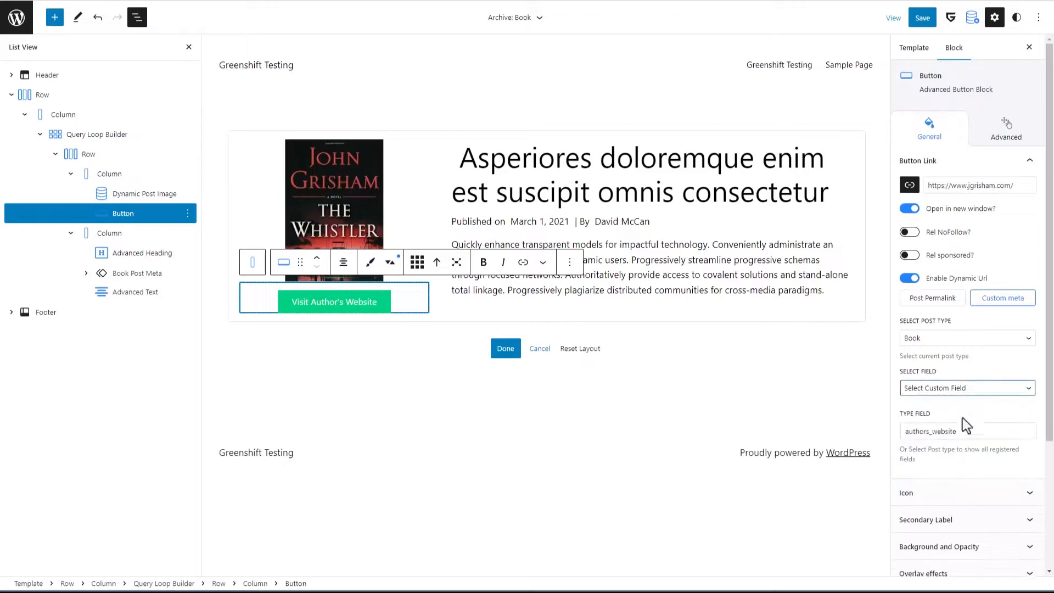
pyautogui.click(920, 20)
pyautogui.click(937, 20)
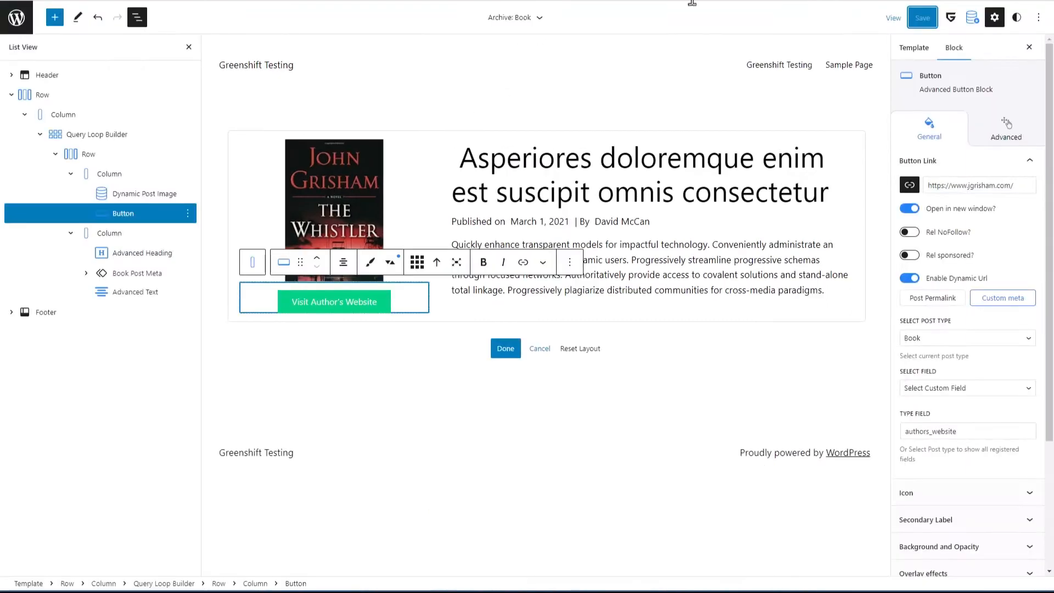
# Step: Switch the dynamic heading's source to Current/Latest for post type Book and save the template
pyautogui.tripleClick(566, 167)
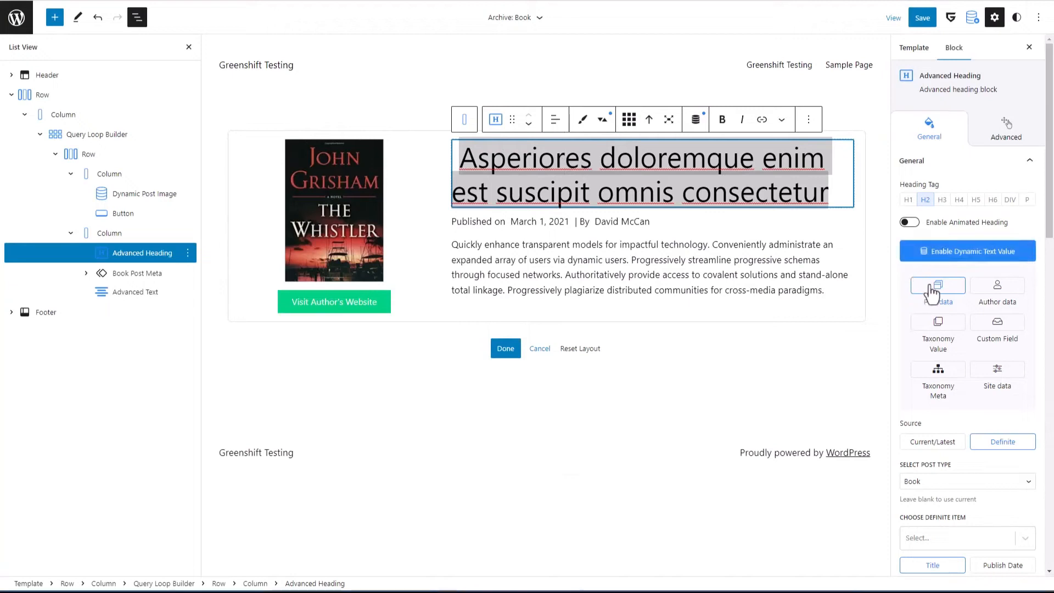
pyautogui.click(935, 445)
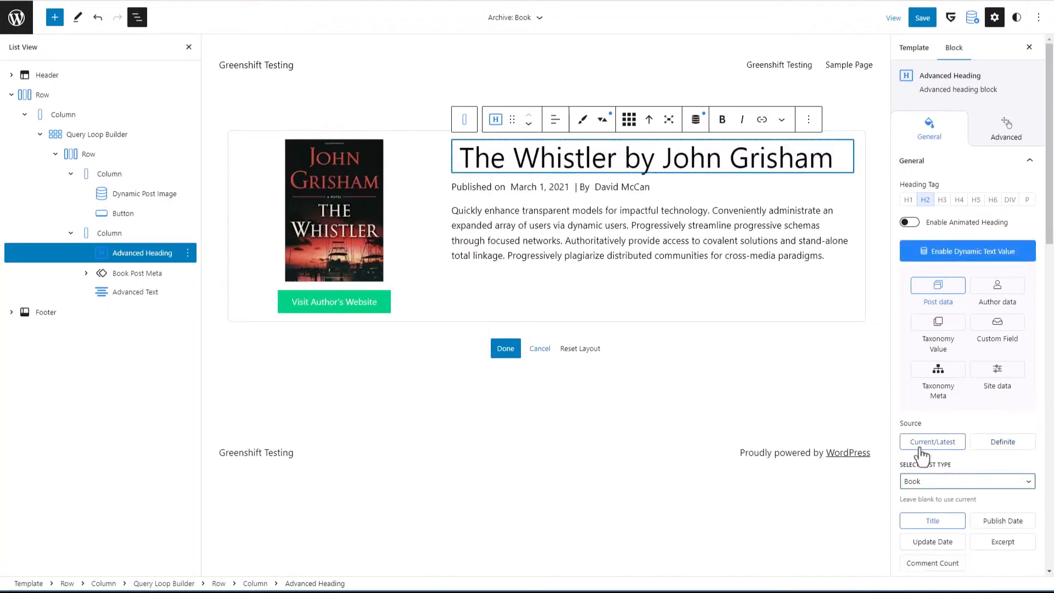
pyautogui.click(924, 19)
pyautogui.click(932, 20)
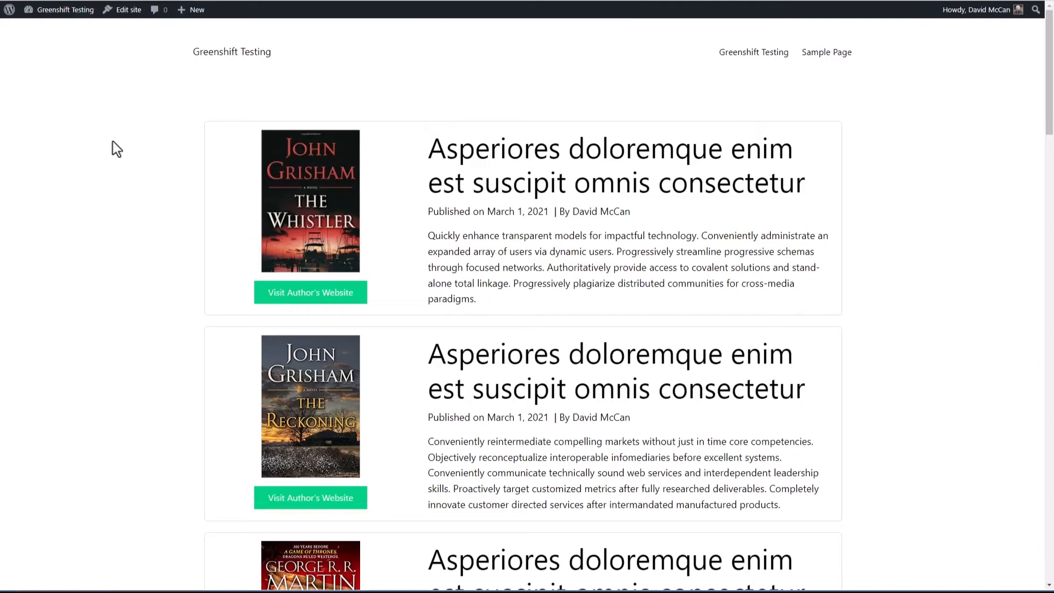
# Step: Check the book titles, covers, excerpts and author website buttons on the front-end book archive page
pyautogui.scroll(-6, 149, 165)
pyautogui.scroll(3, 149, 166)
pyautogui.scroll(3, 153, 173)
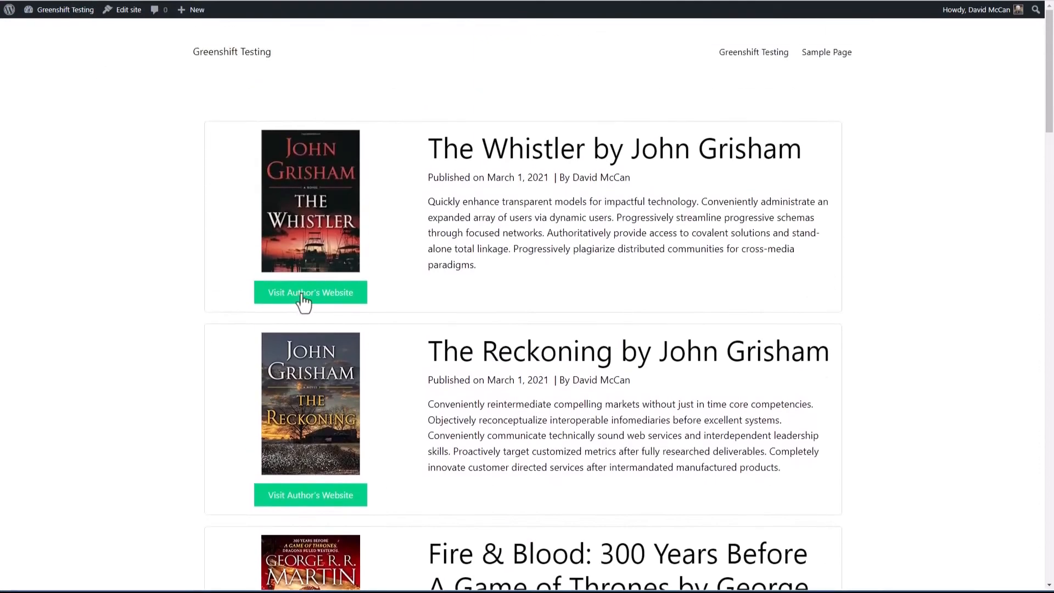
# Step: Test the Visit Author's Website buttons for The Whistler and Fire & Blood, returning to the book archive page after each
pyautogui.click(303, 293)
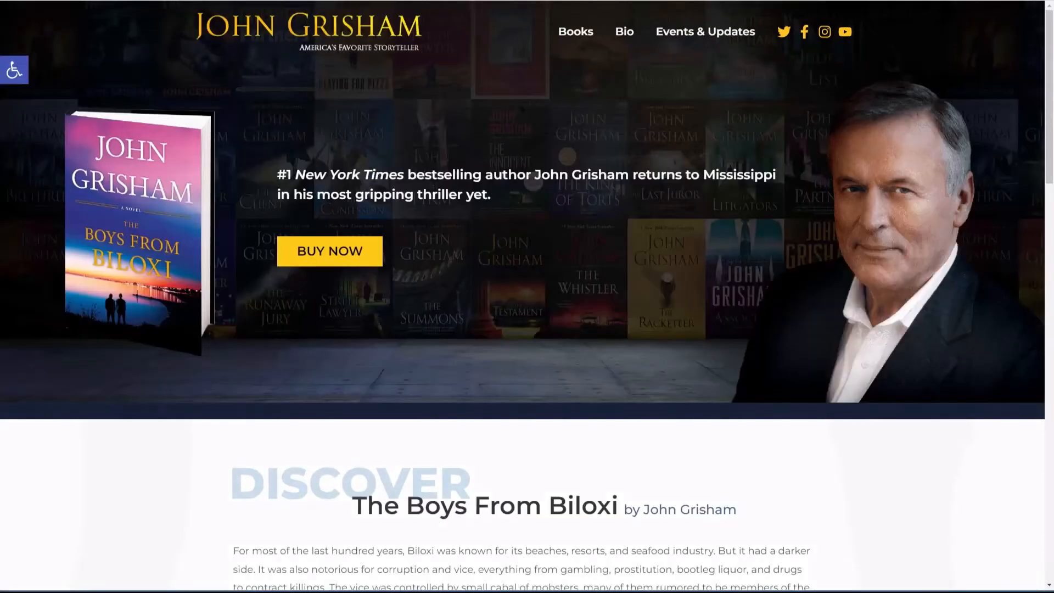
pyautogui.hotkey('alt', 'Left')
pyautogui.scroll(-3, 326, 390)
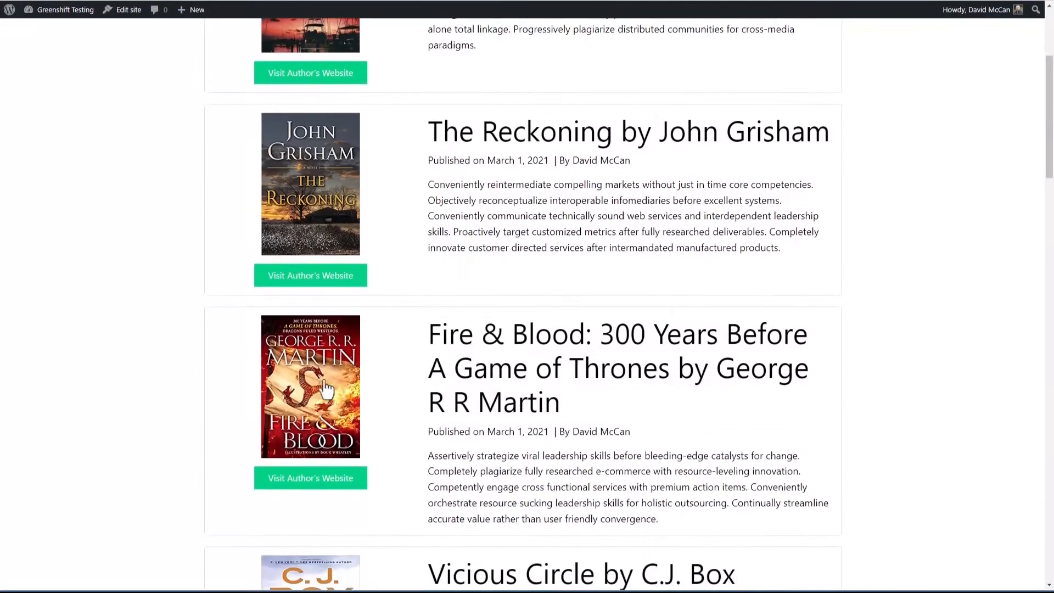
pyautogui.click(312, 478)
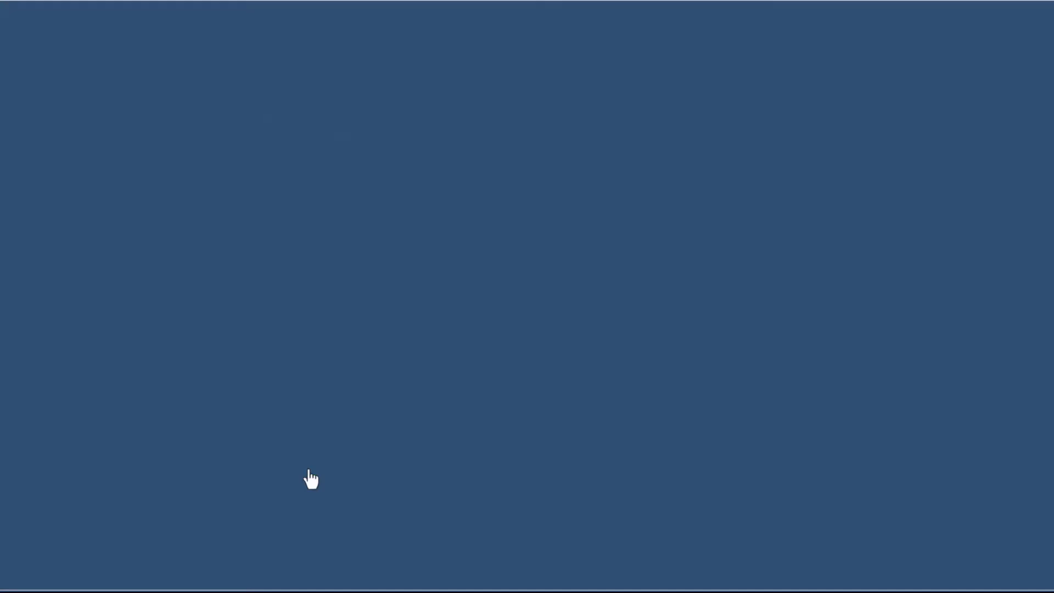
pyautogui.hotkey('alt', 'Left')
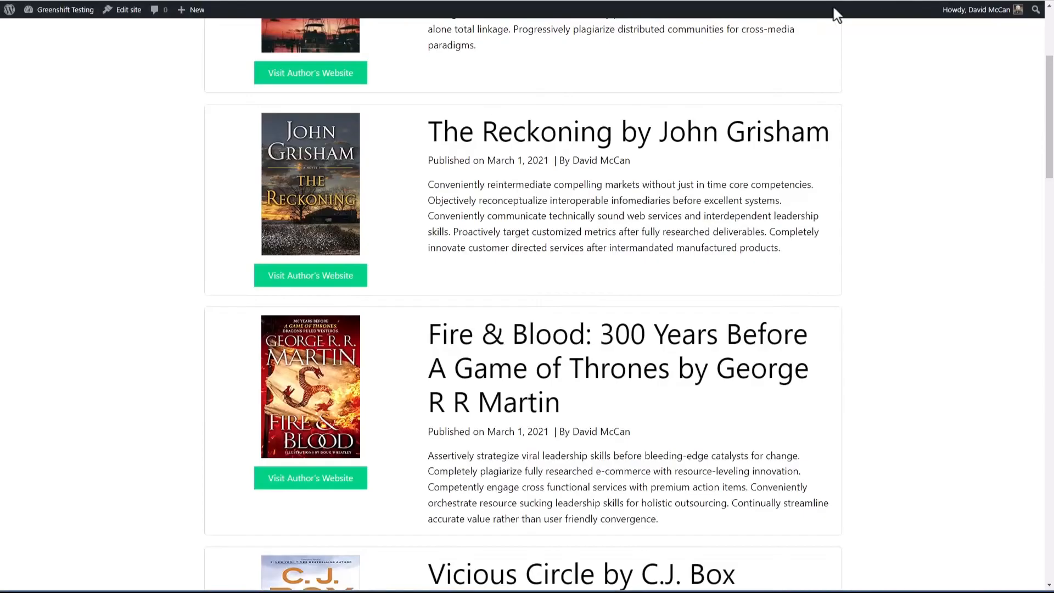
pyautogui.scroll(4, 199, 177)
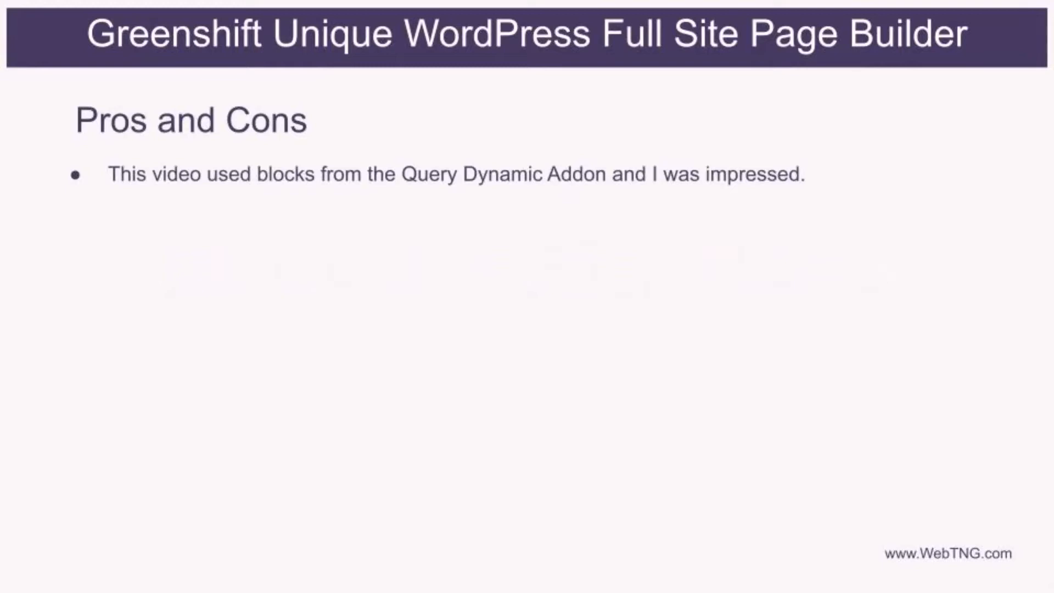
pyautogui.press('Right')
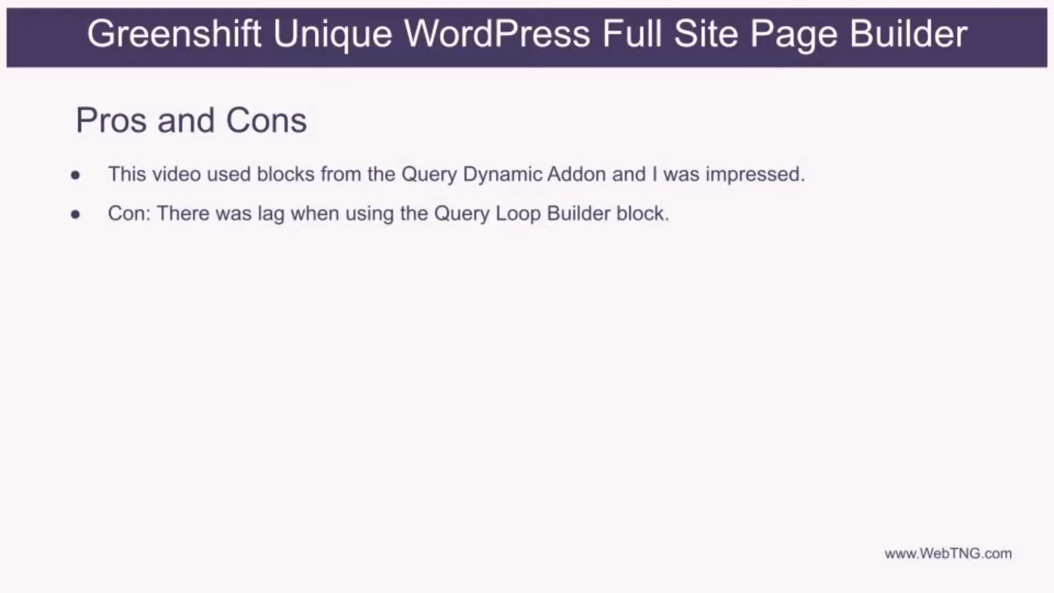